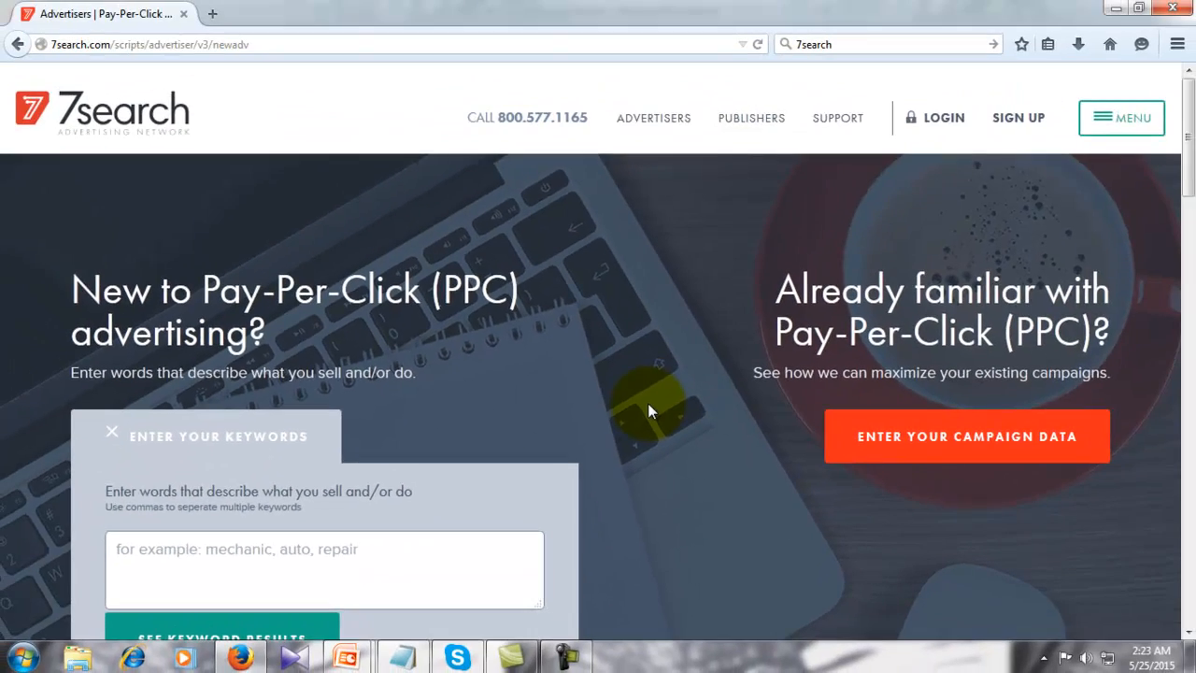
- Browse the advertiser page, then go to the Publishers page in the top navigation
scroll(751, 313, "down", 5)
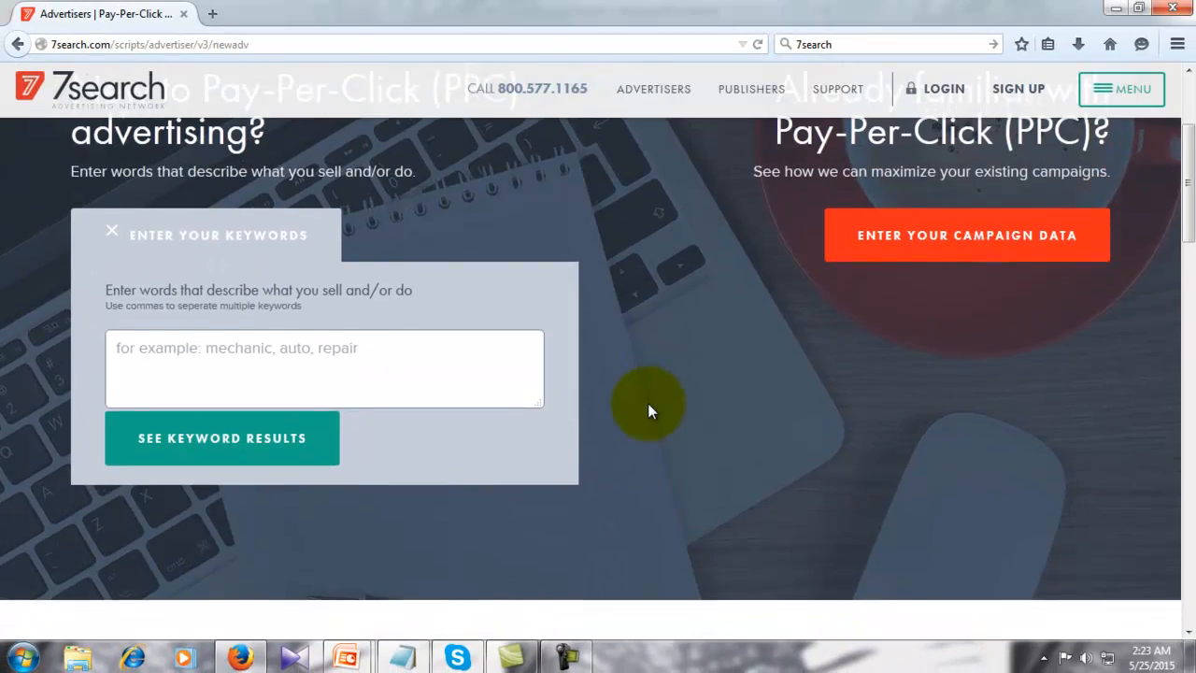
scroll(651, 411, "down", 10)
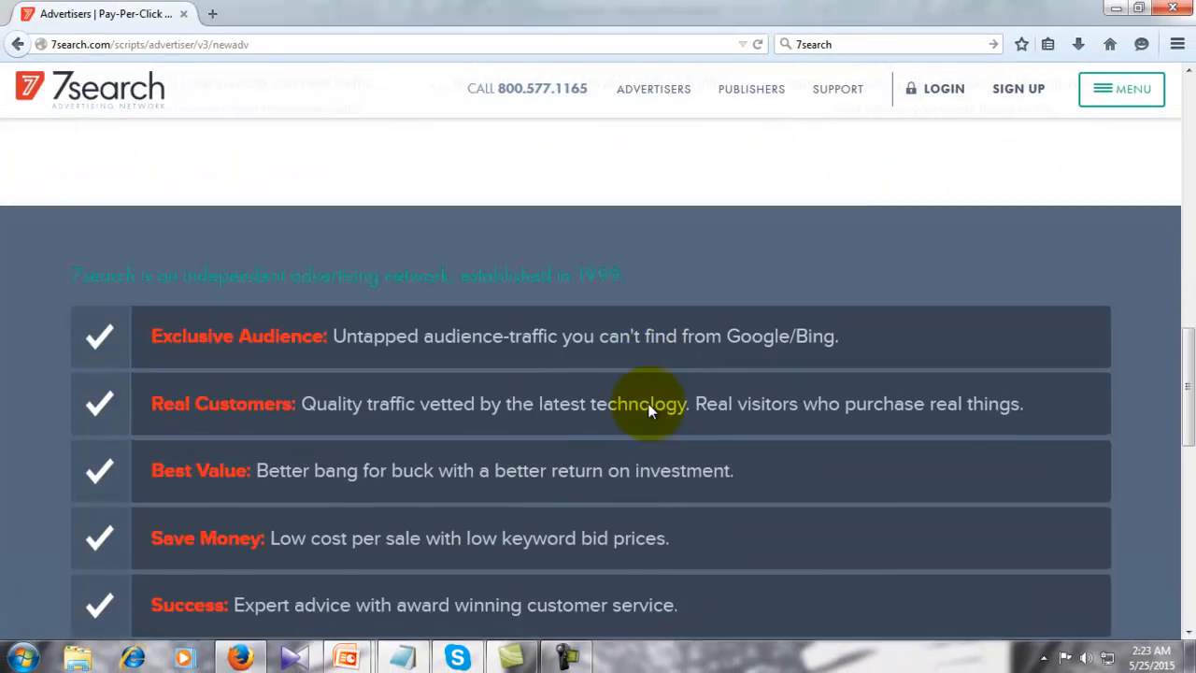
scroll(651, 411, "down", 7)
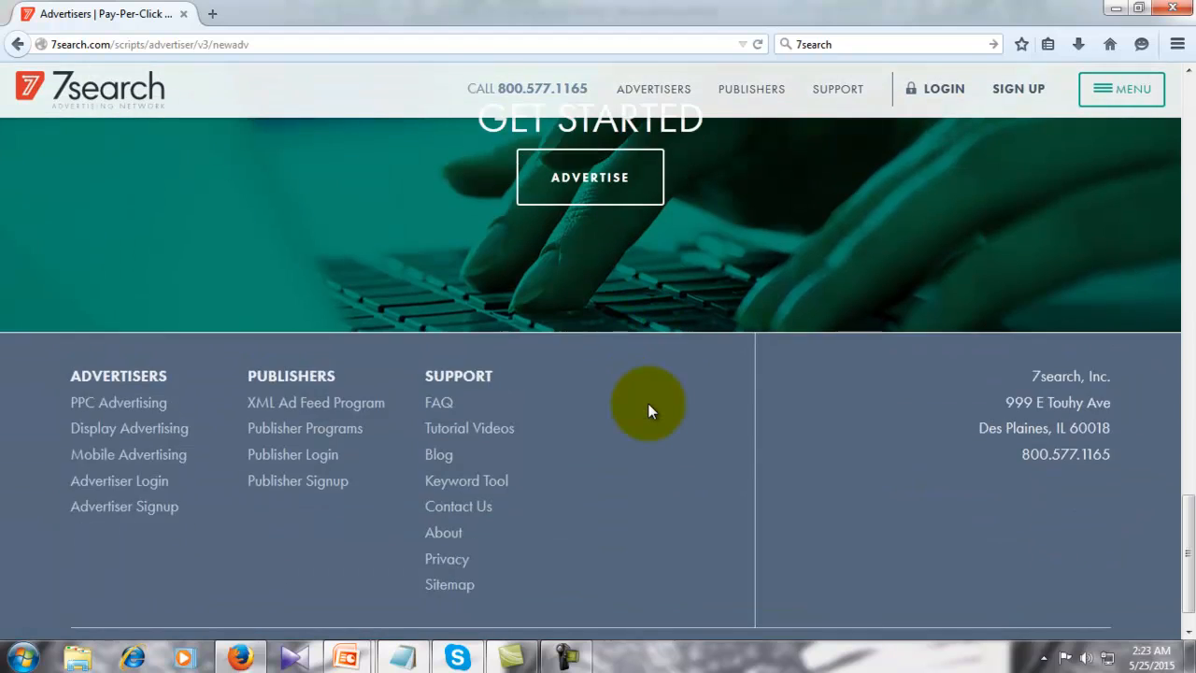
scroll(652, 411, "up", 8)
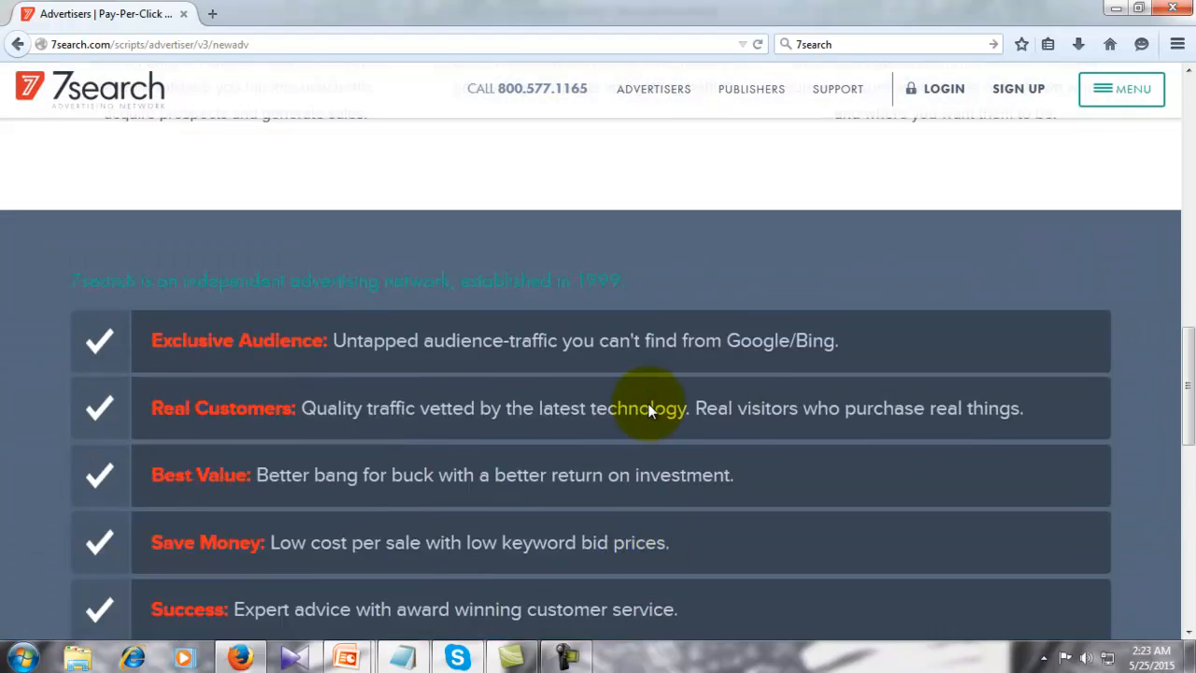
scroll(651, 411, "up", 12)
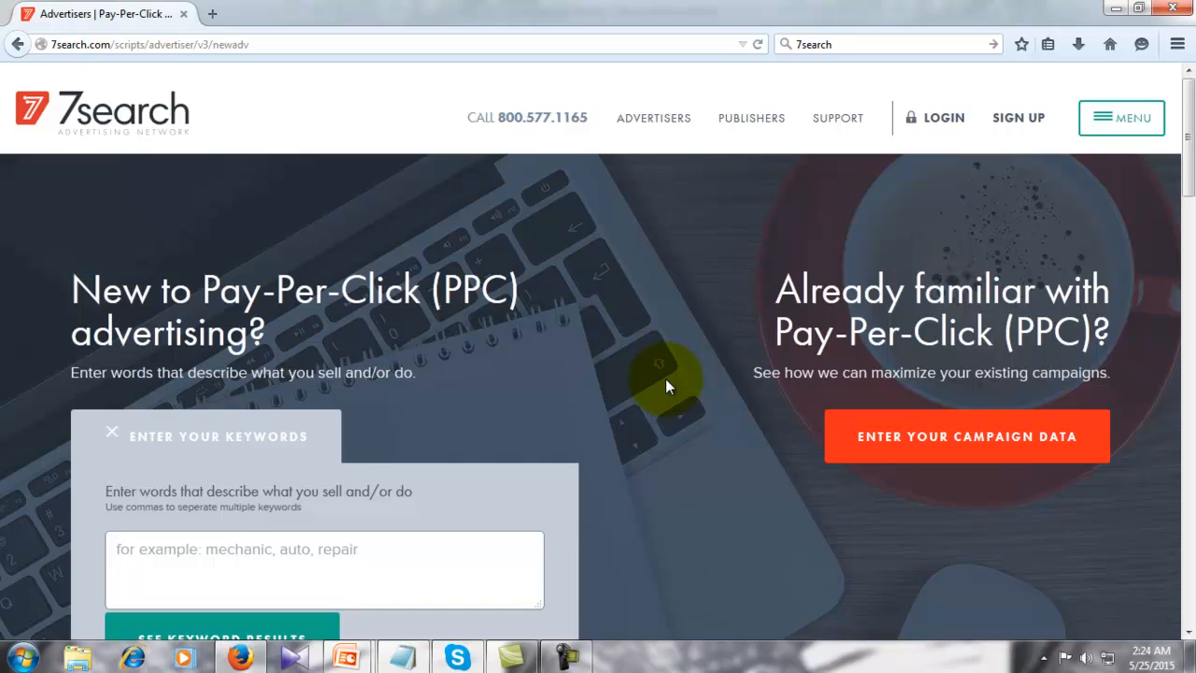
scroll(665, 378, "down", 3)
scroll(665, 378, "up", 3)
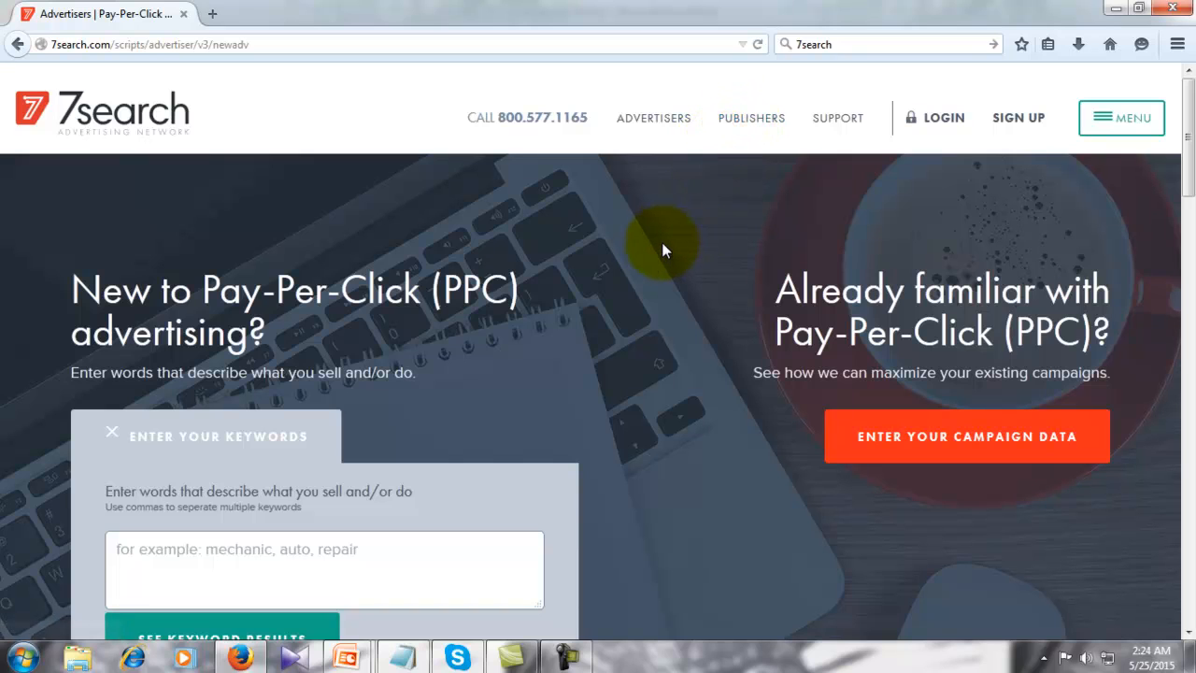
scroll(663, 249, "down", 10)
scroll(660, 252, "down", 10)
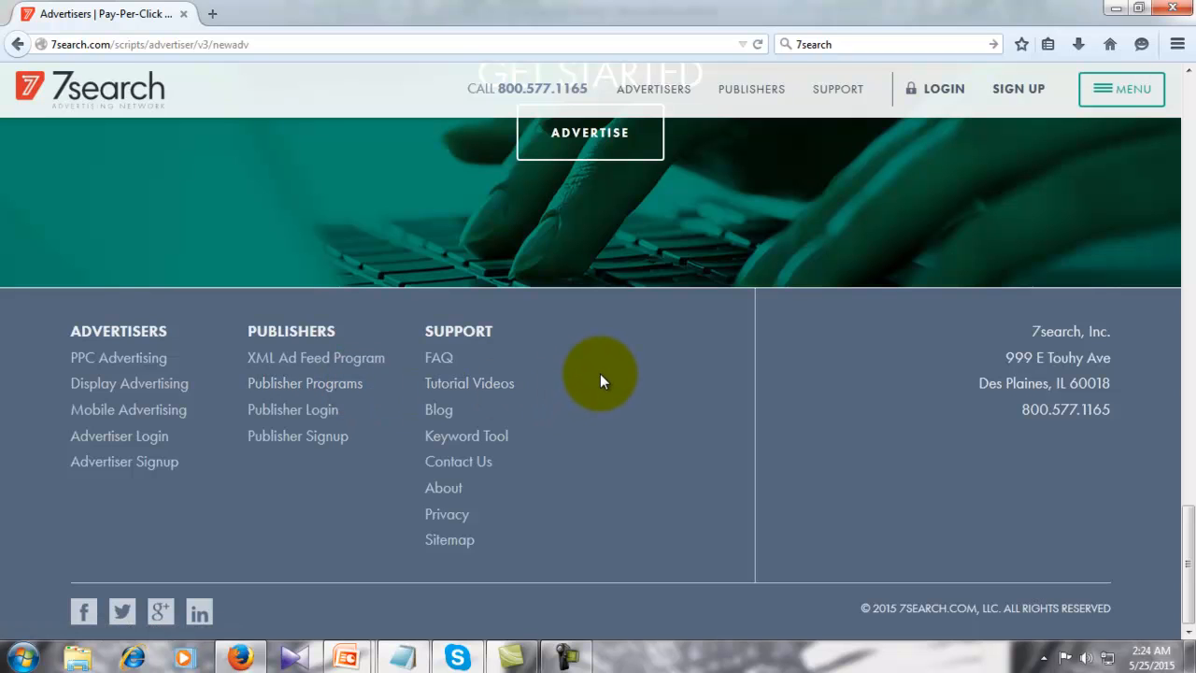
scroll(599, 373, "up", 10)
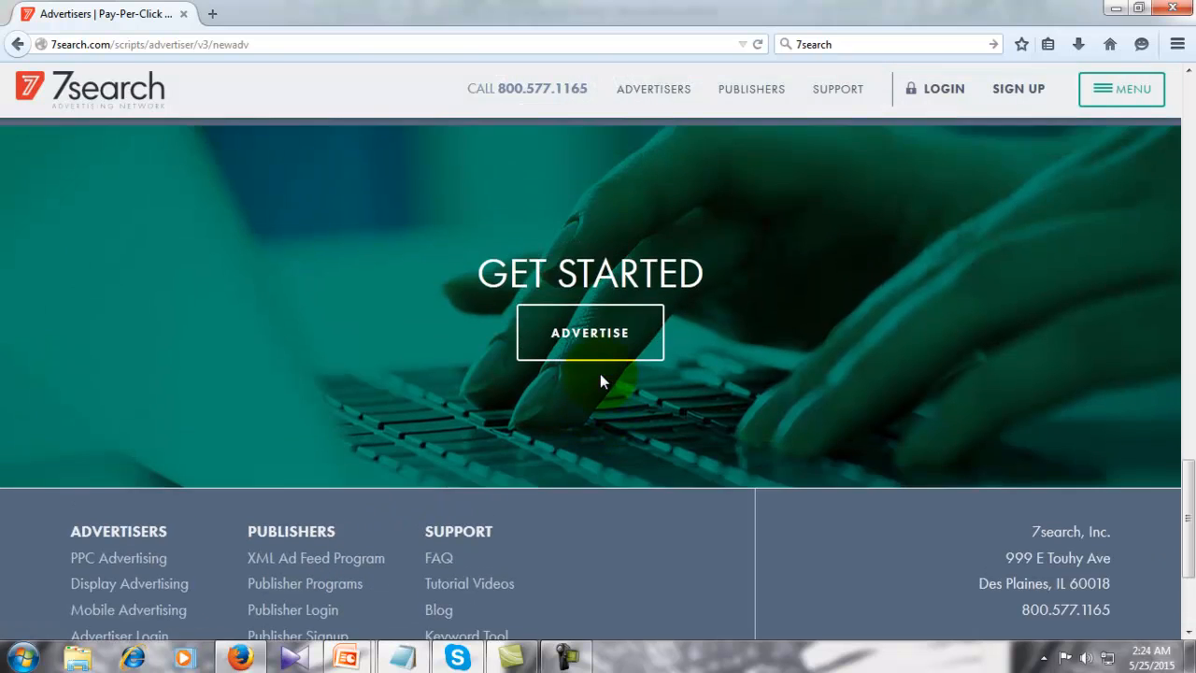
scroll(601, 374, "up", 10)
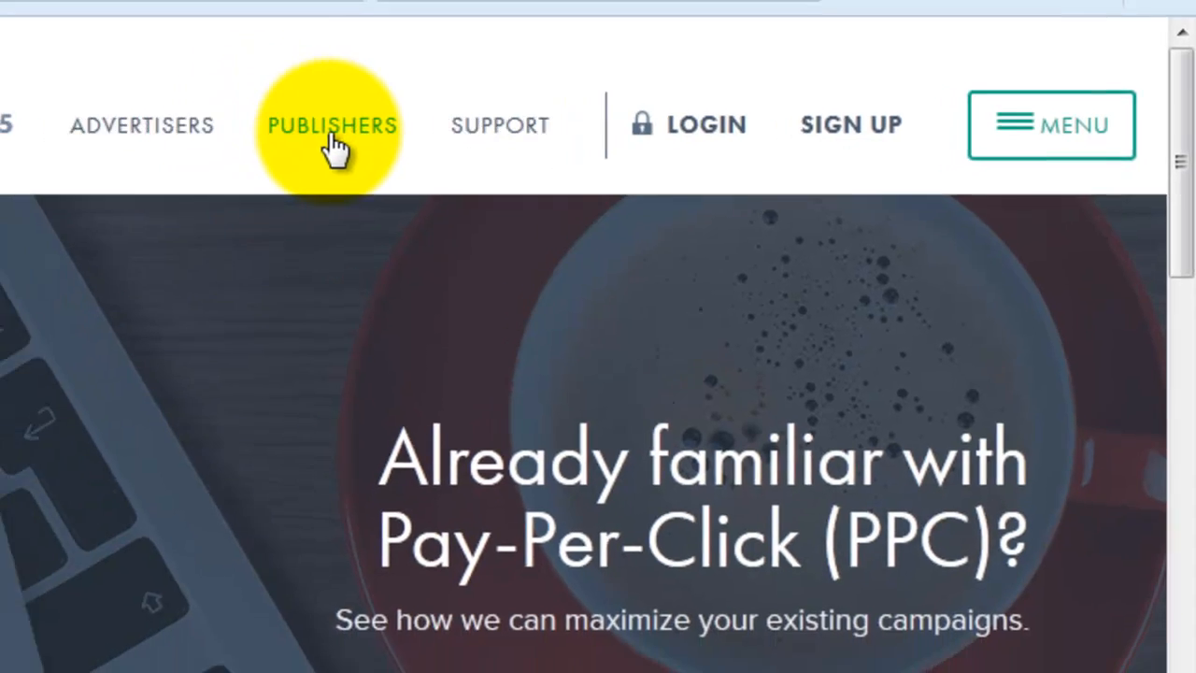
left_click(247, 140)
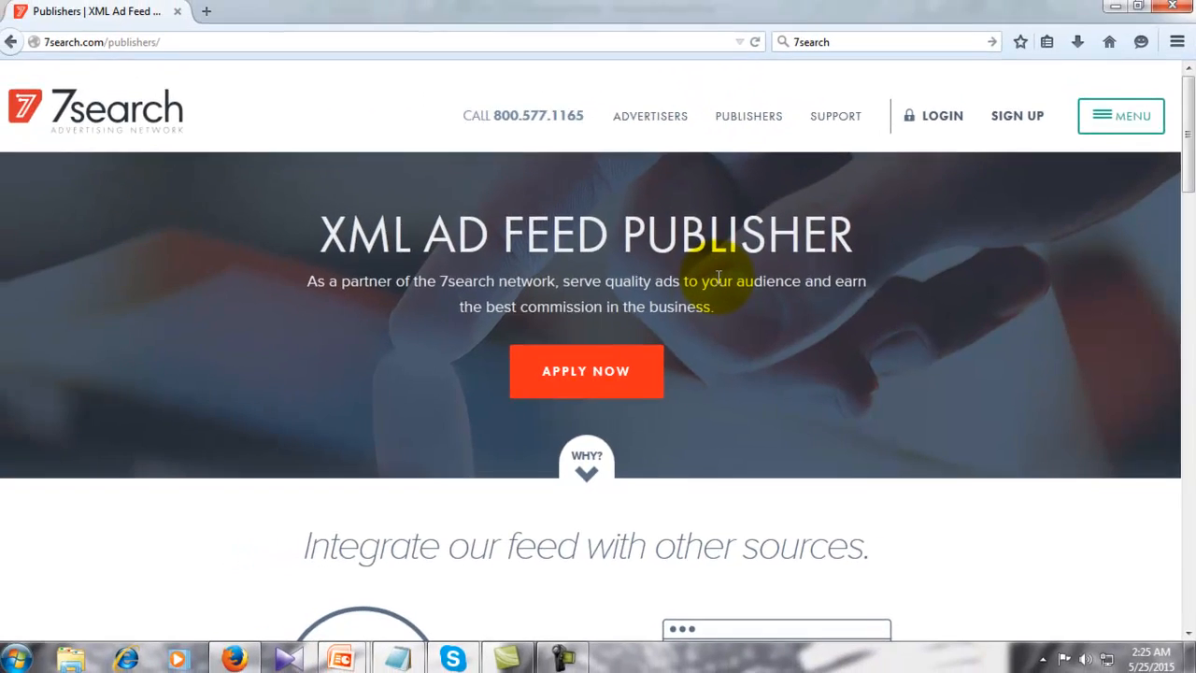
scroll(719, 278, "down", 10)
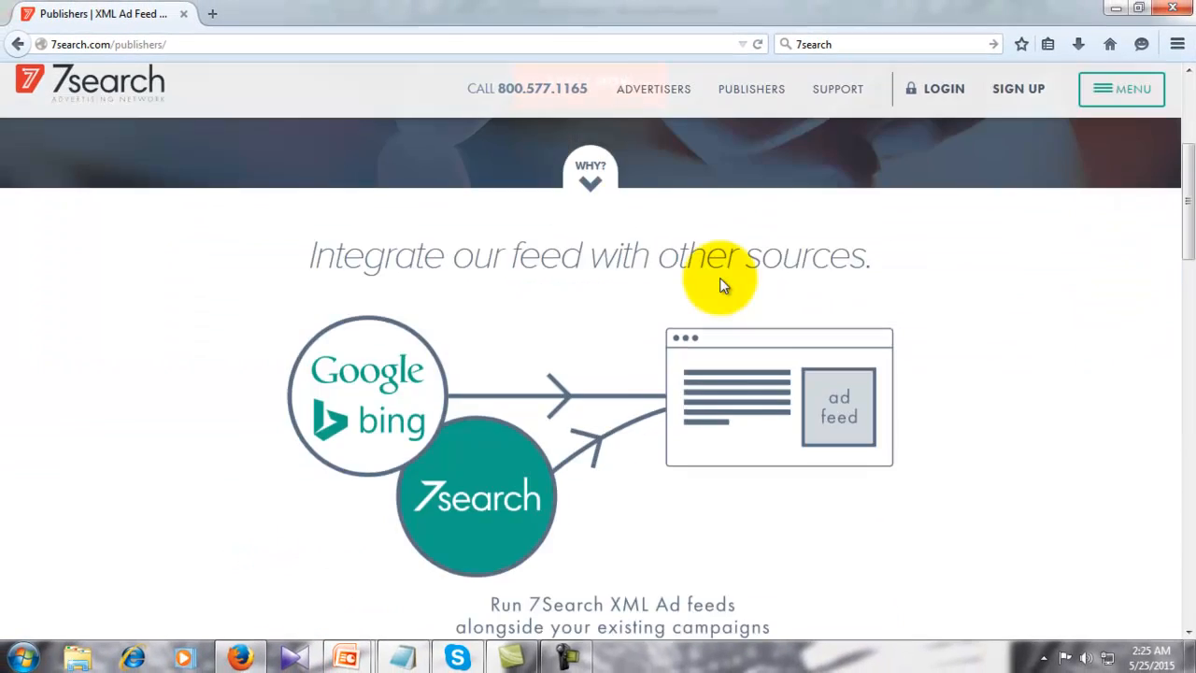
scroll(720, 278, "down", 1)
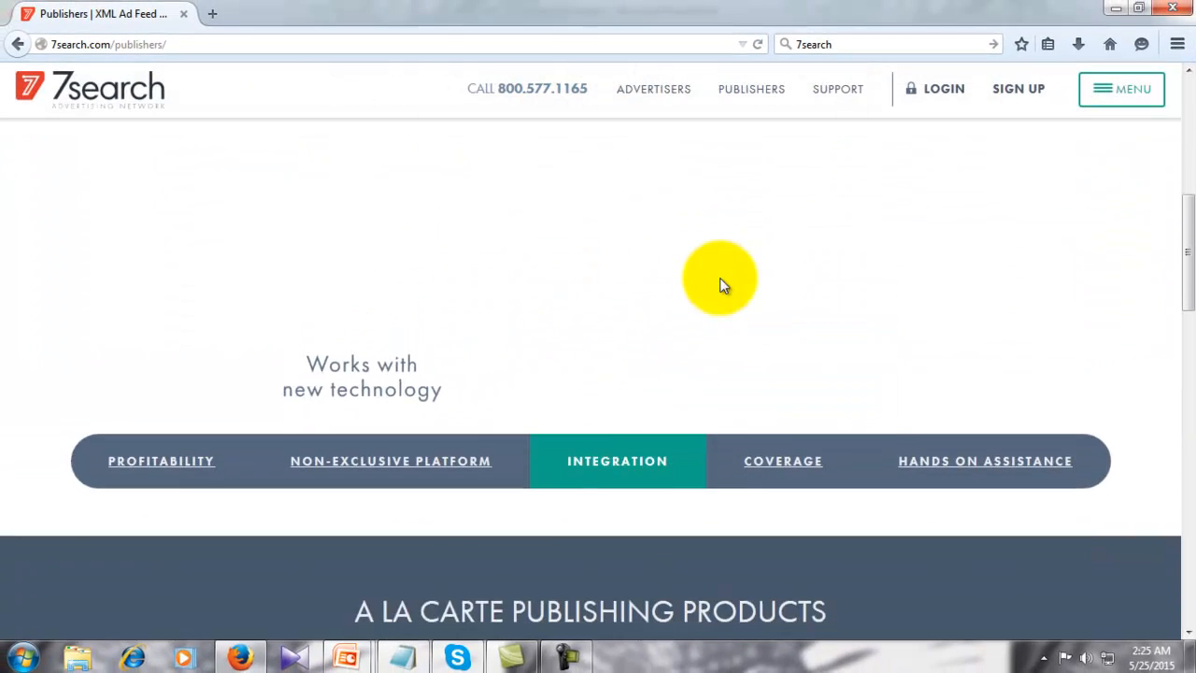
scroll(719, 278, "up", 2)
scroll(719, 285, "up", 2)
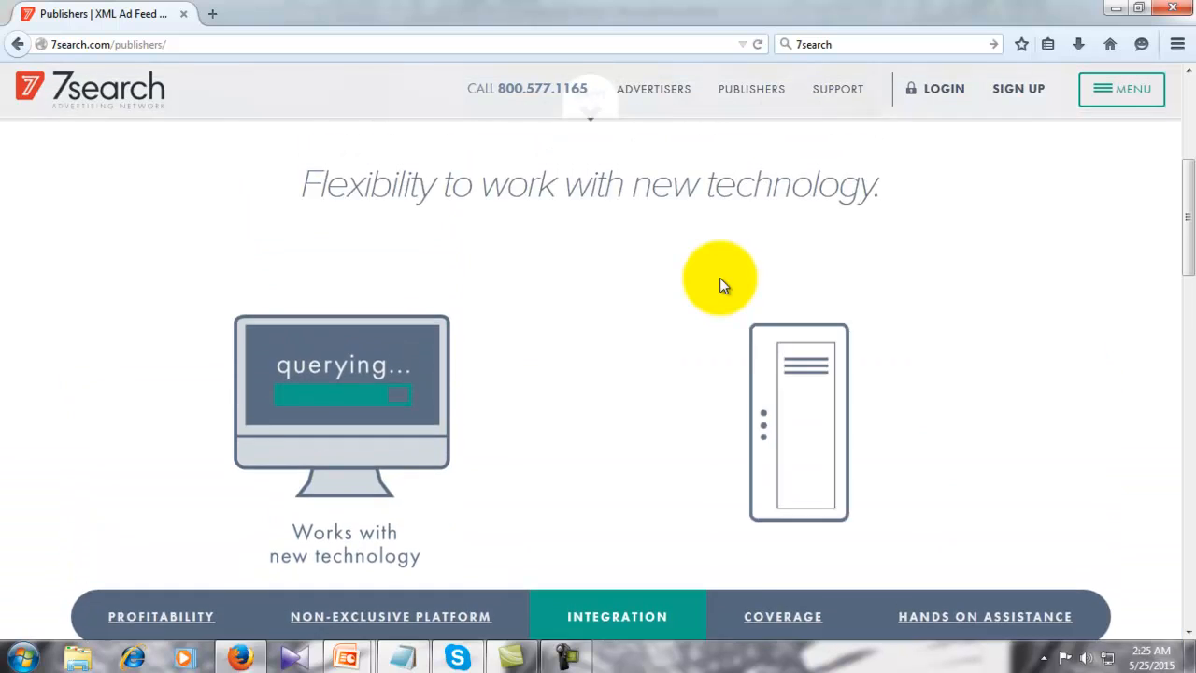
scroll(719, 285, "down", 2)
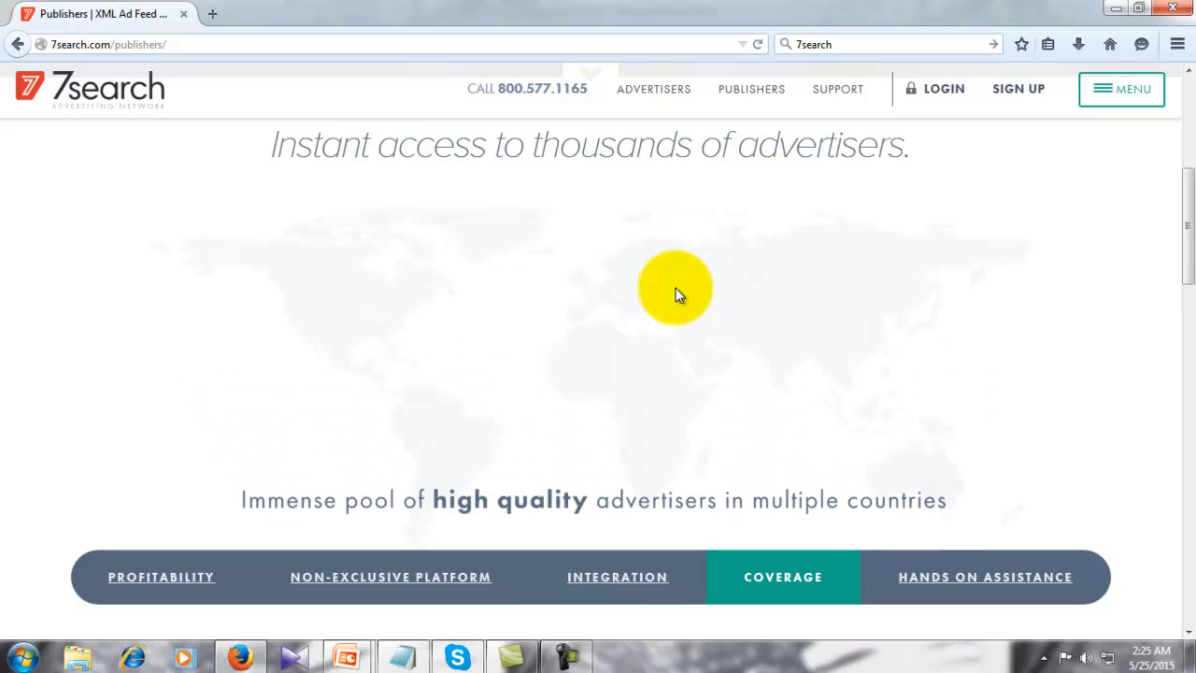
scroll(678, 295, "down", 2)
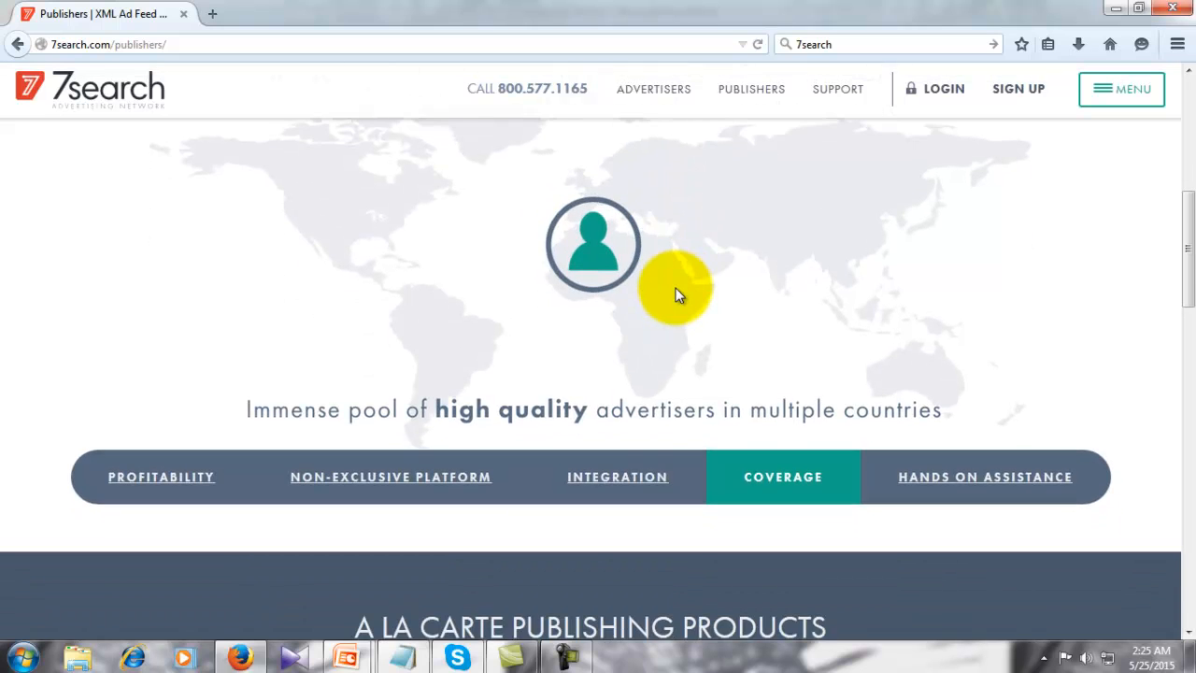
scroll(678, 296, "down", 5)
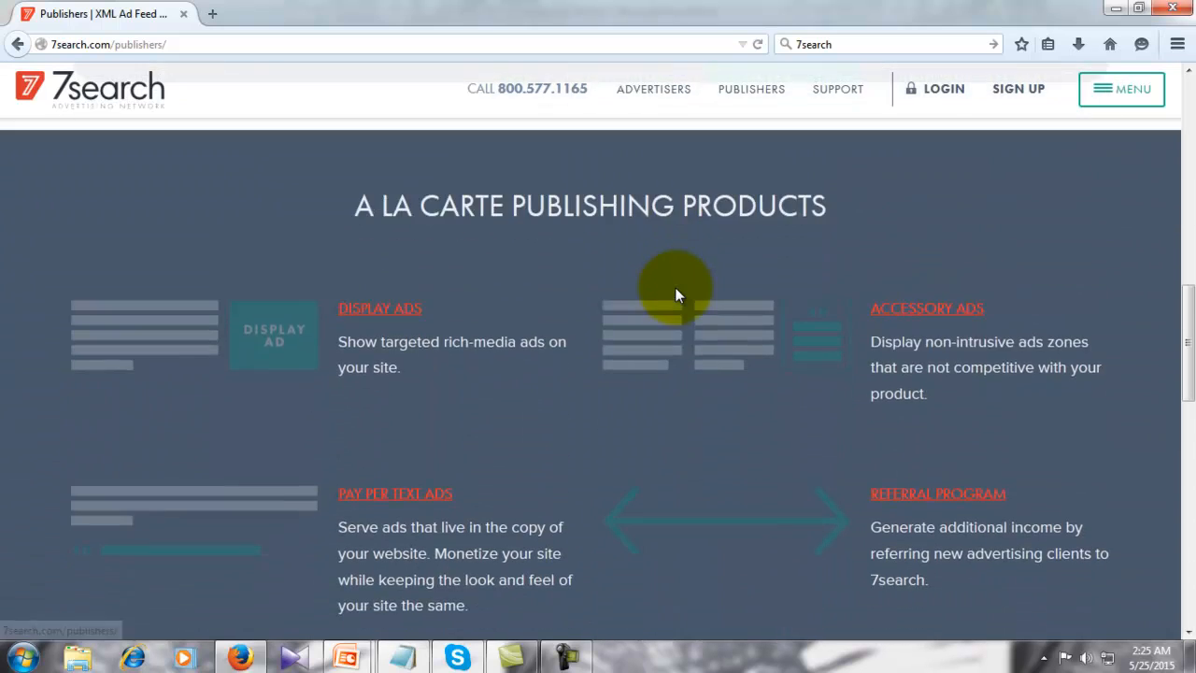
scroll(676, 295, "down", 10)
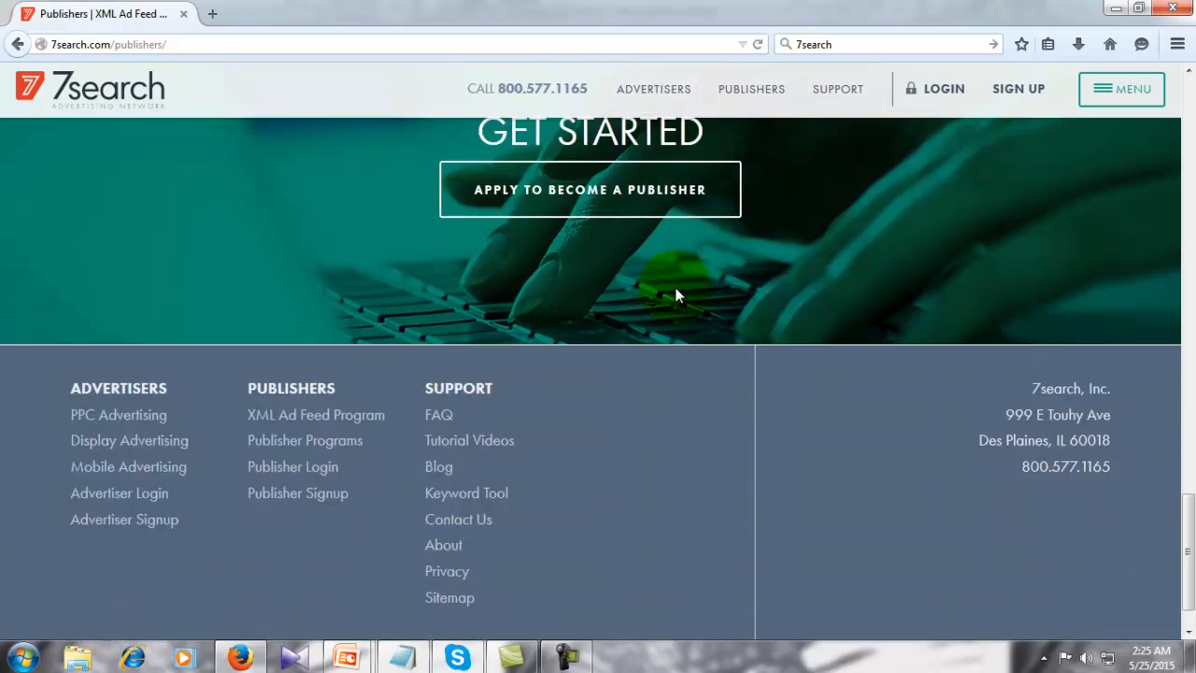
scroll(678, 295, "down", 1)
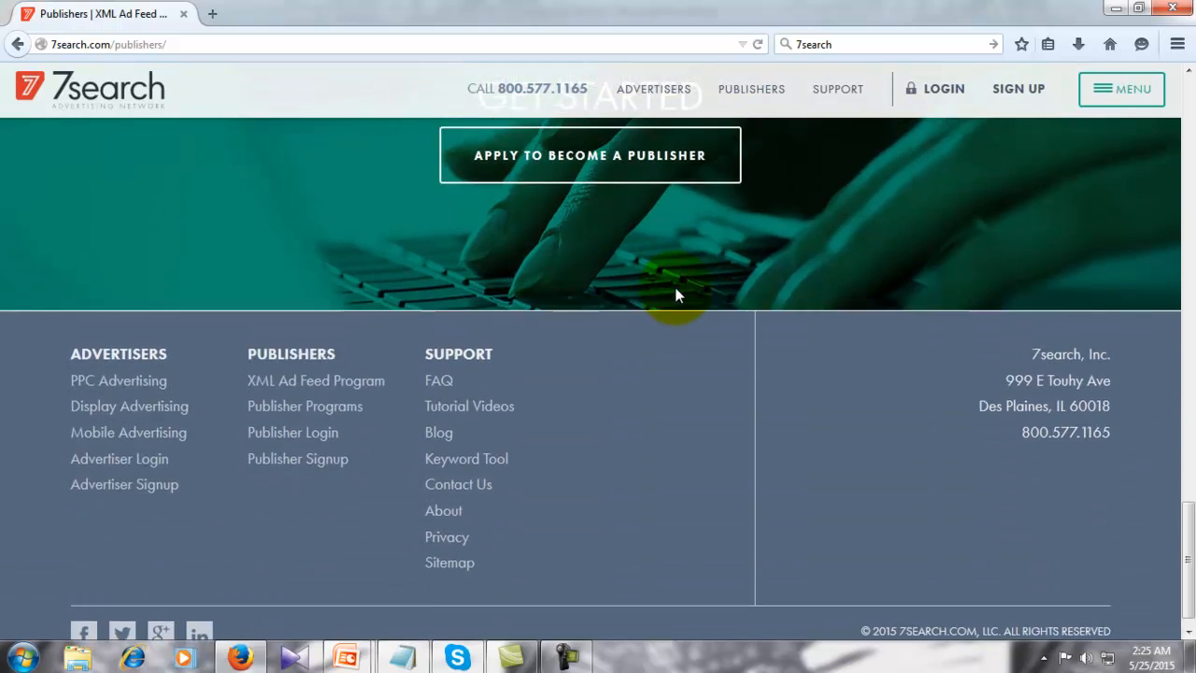
scroll(678, 295, "up", 8)
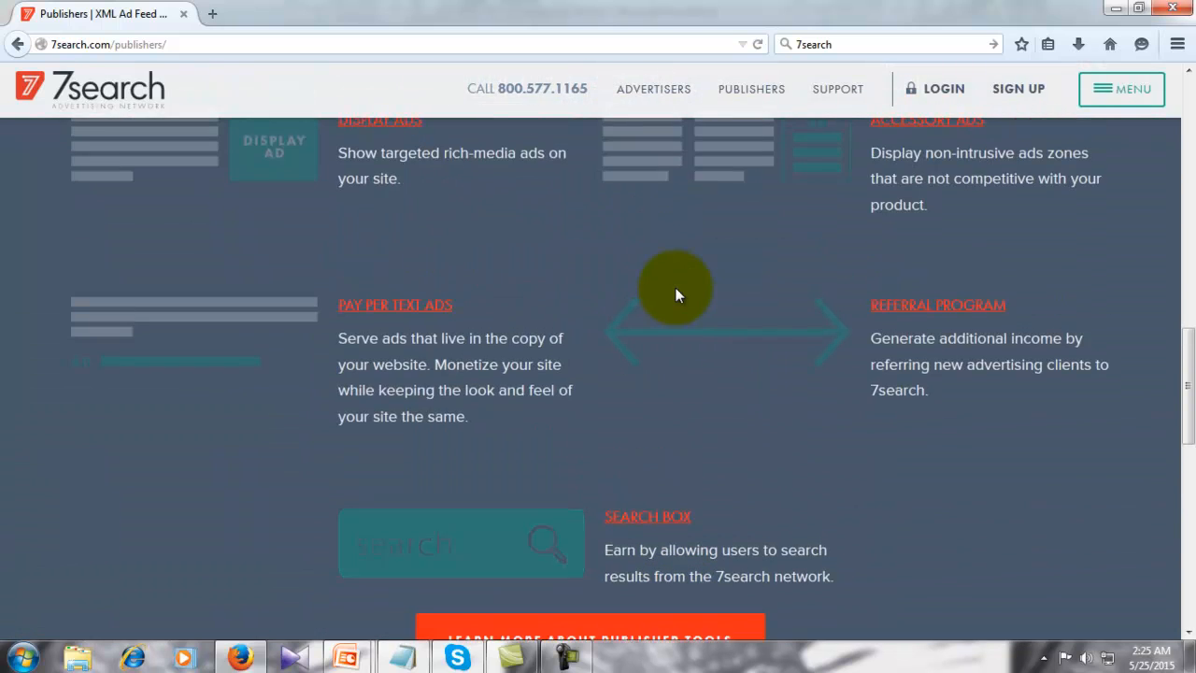
scroll(678, 295, "up", 10)
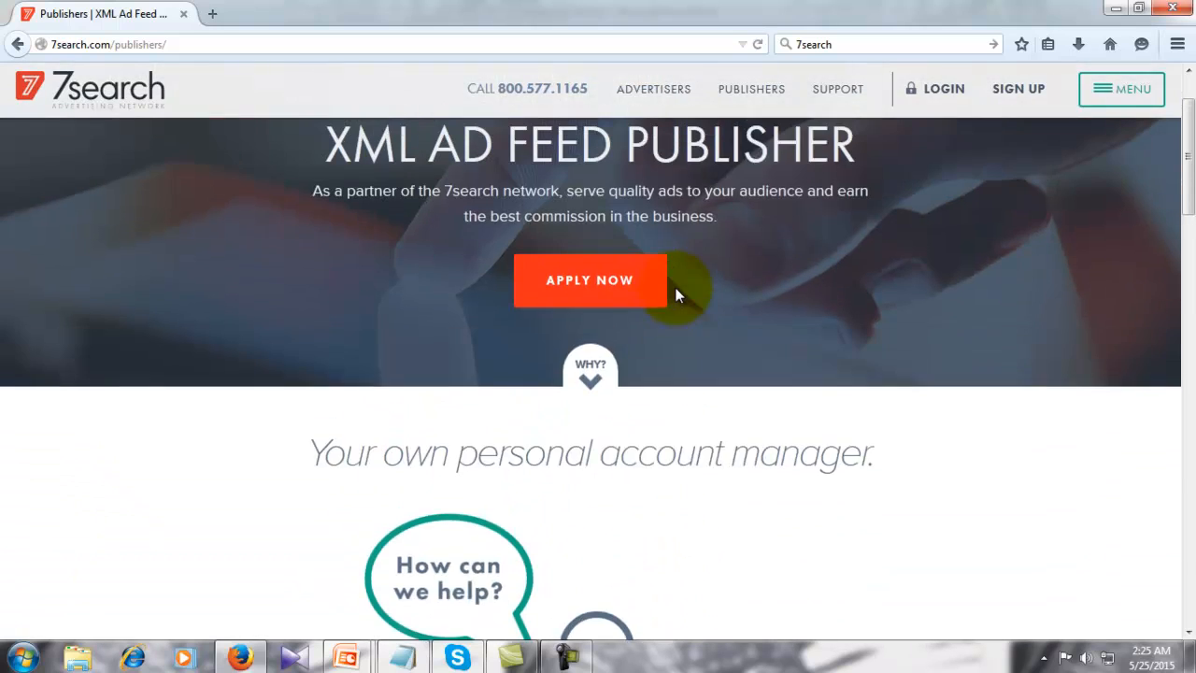
scroll(674, 287, "up", 1)
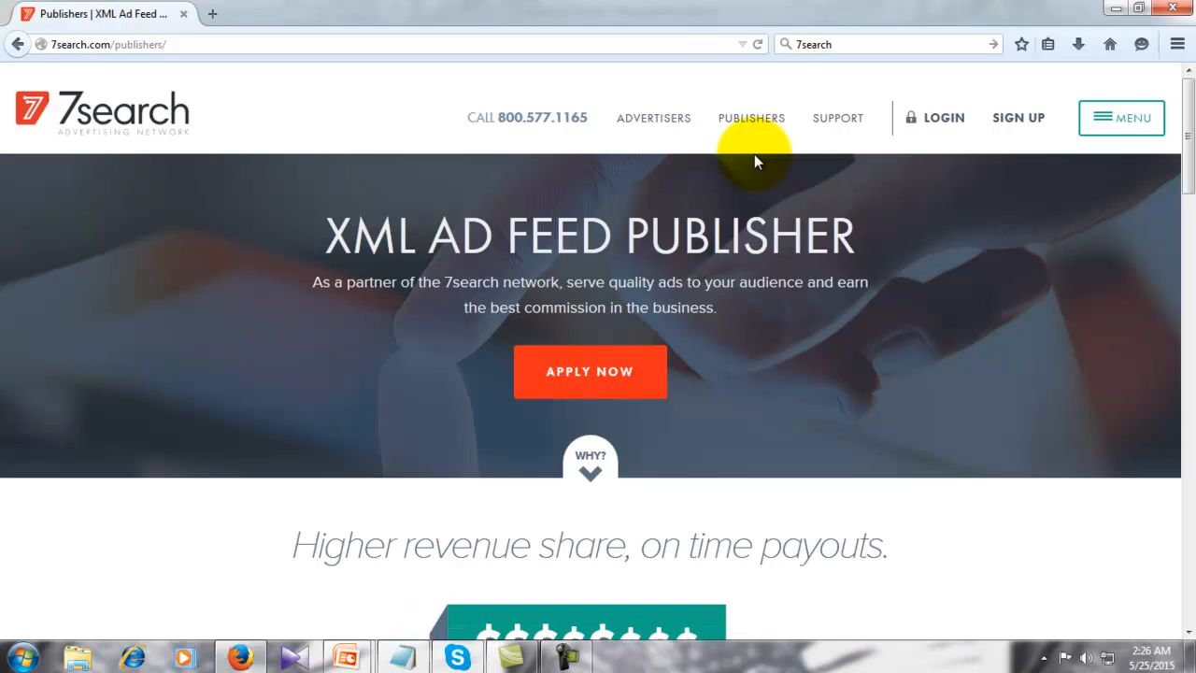
scroll(734, 323, "down", 5)
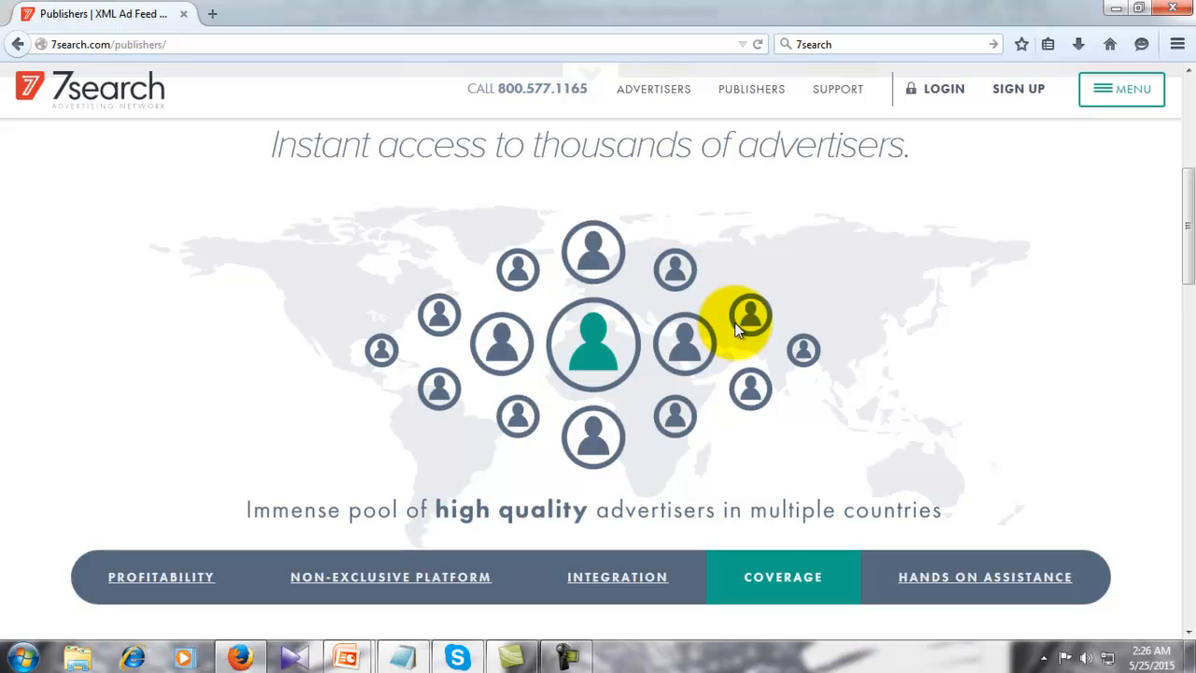
scroll(757, 330, "up", 2)
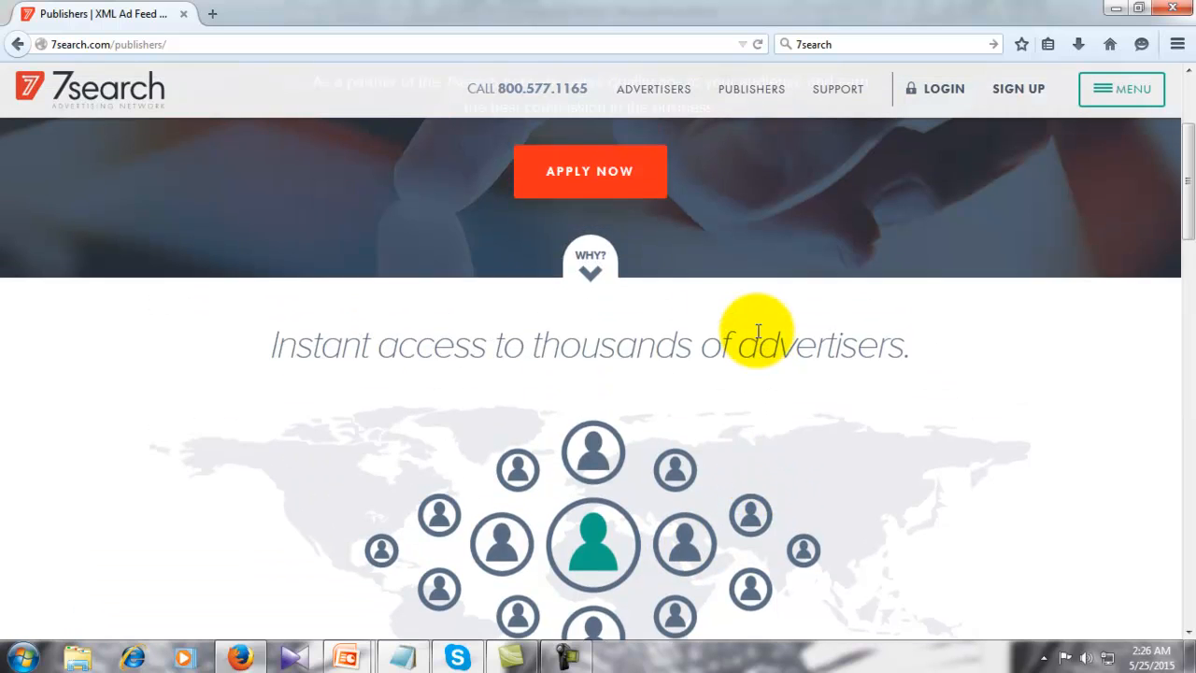
scroll(756, 330, "up", 2)
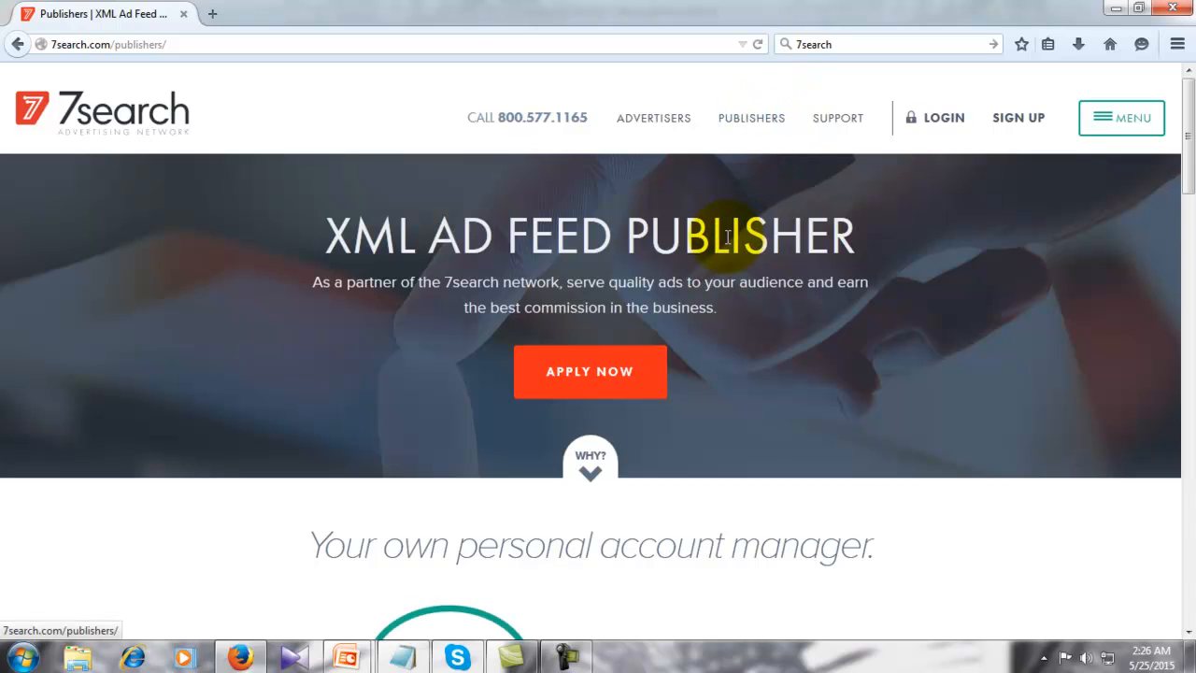
- Go to the Advertisers page and browse its content
left_click(659, 120)
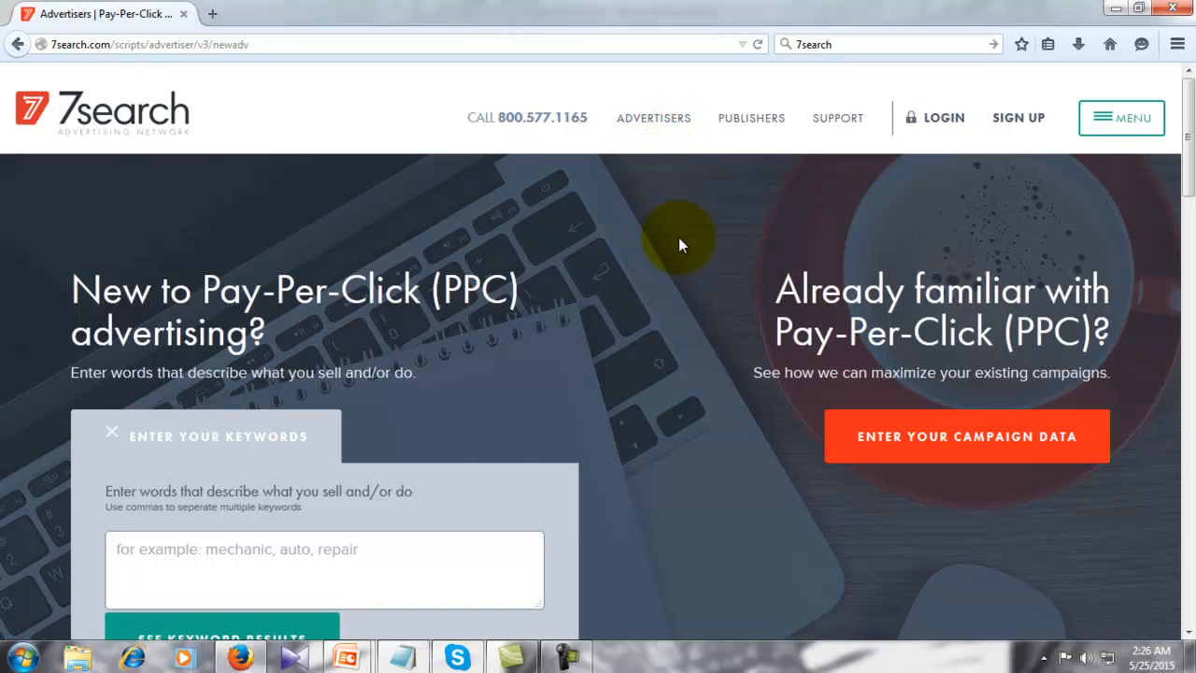
scroll(675, 243, "down", 2)
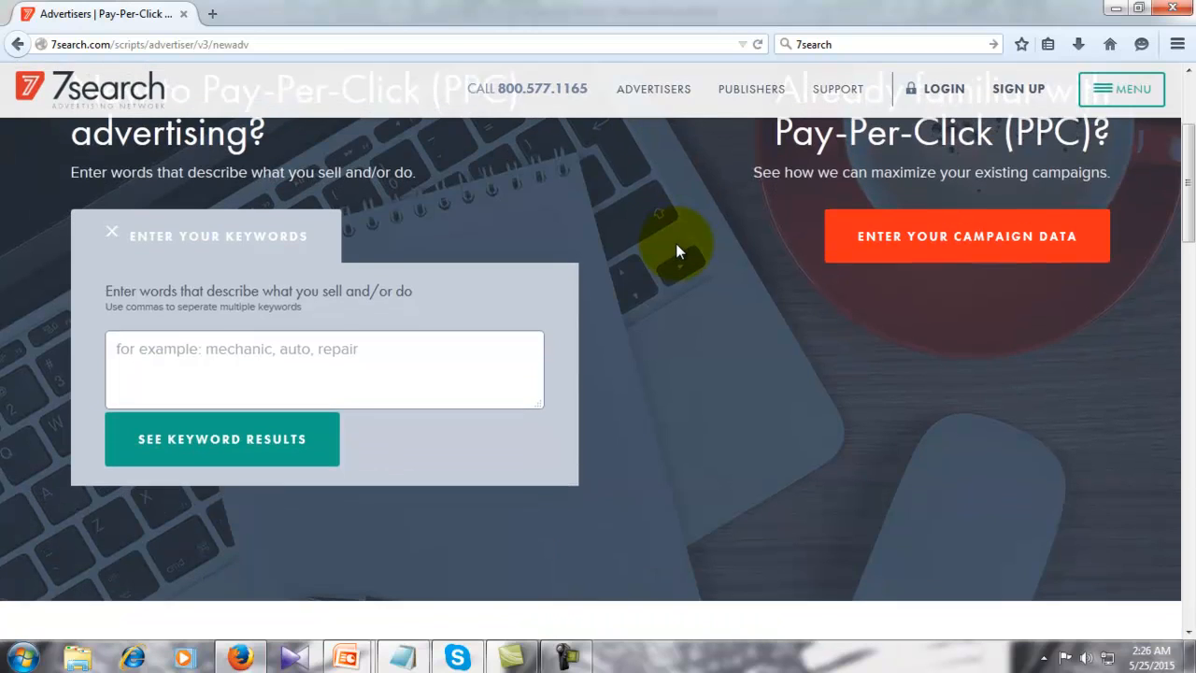
scroll(676, 243, "down", 1)
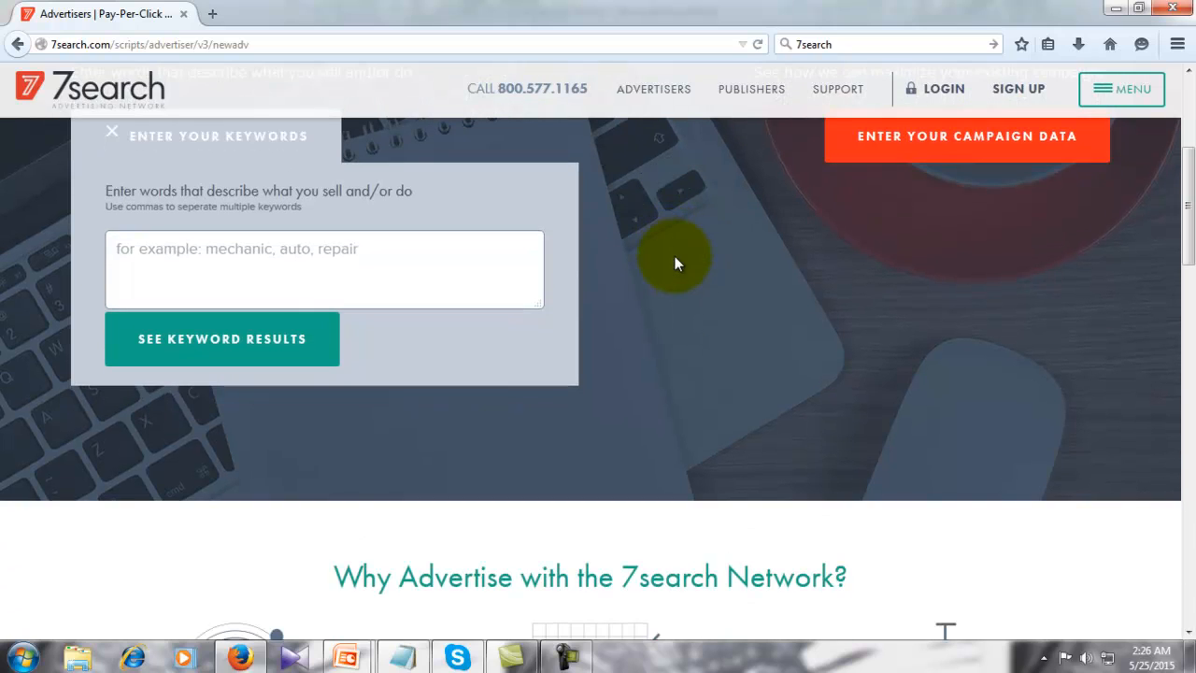
scroll(651, 328, "down", 2)
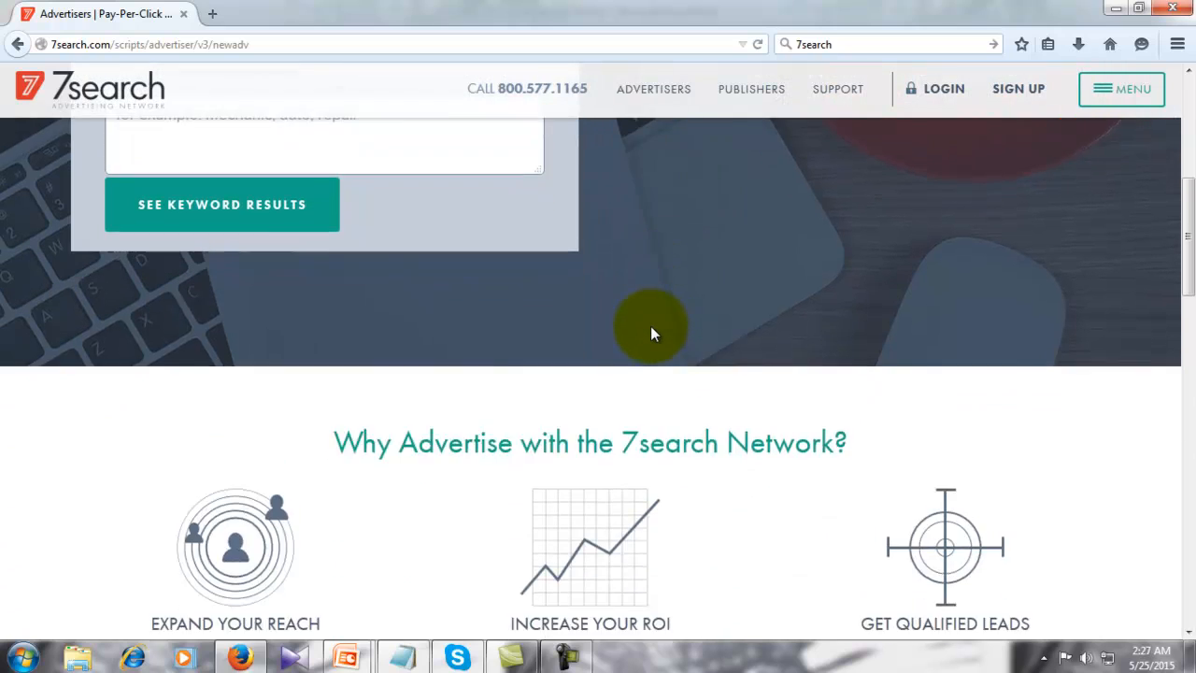
scroll(652, 334, "up", 5)
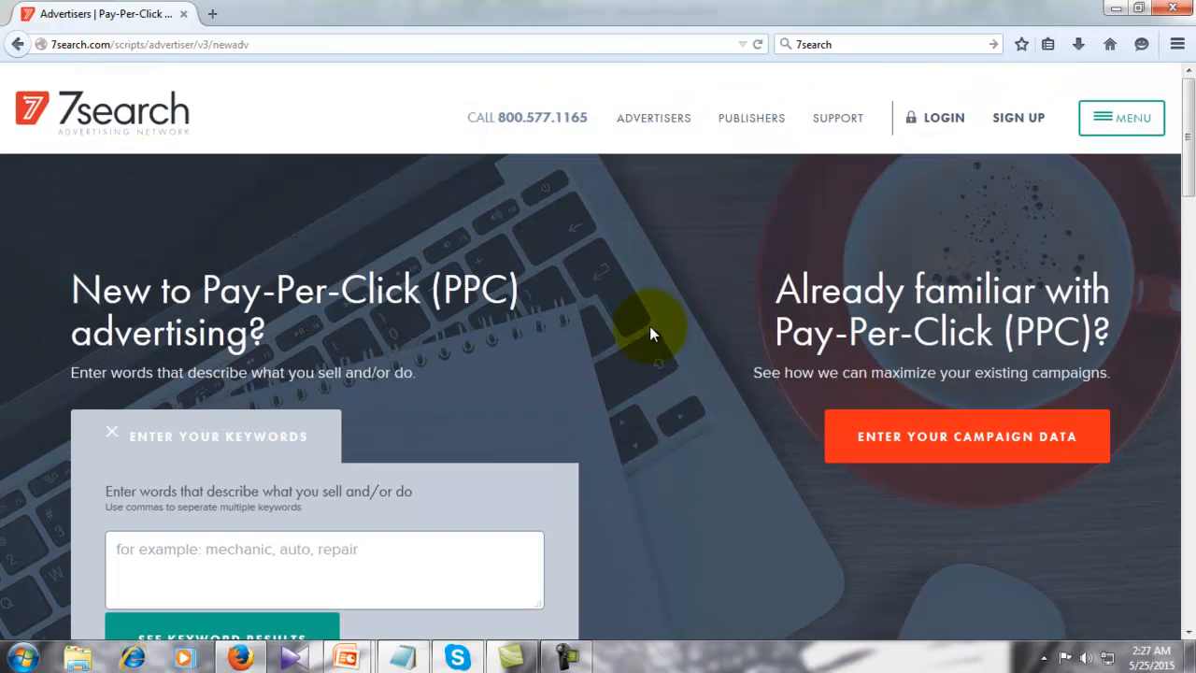
scroll(651, 333, "down", 1)
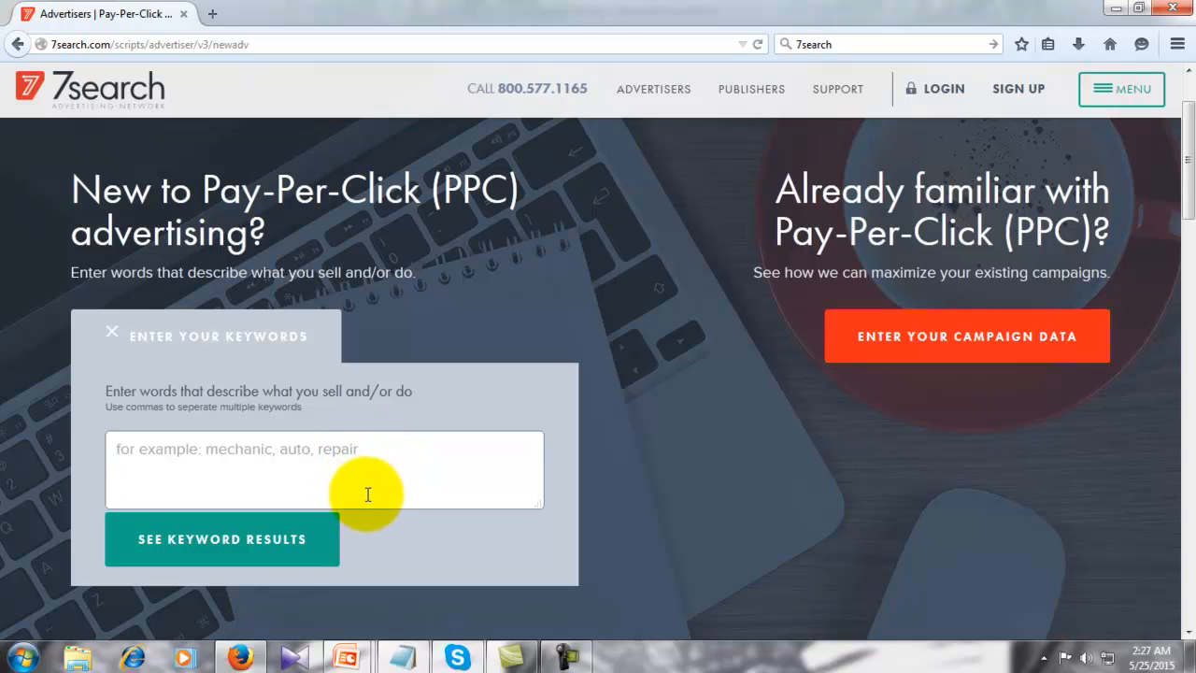
scroll(726, 437, "down", 1)
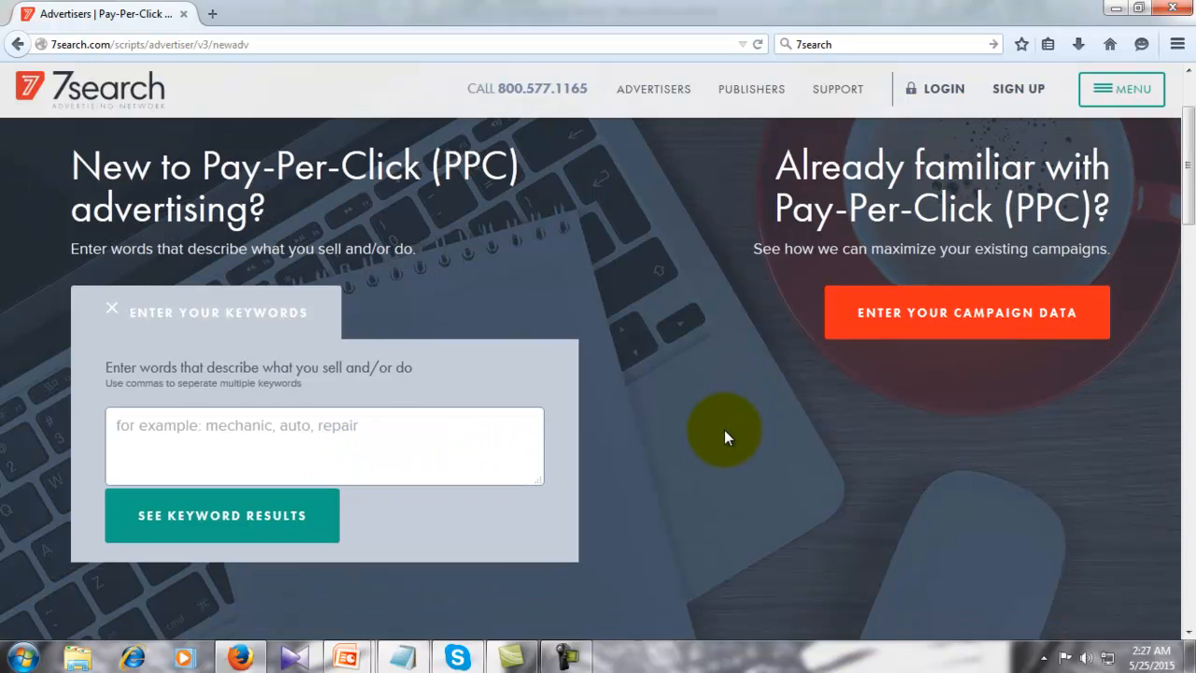
scroll(725, 437, "down", 8)
scroll(724, 436, "up", 1)
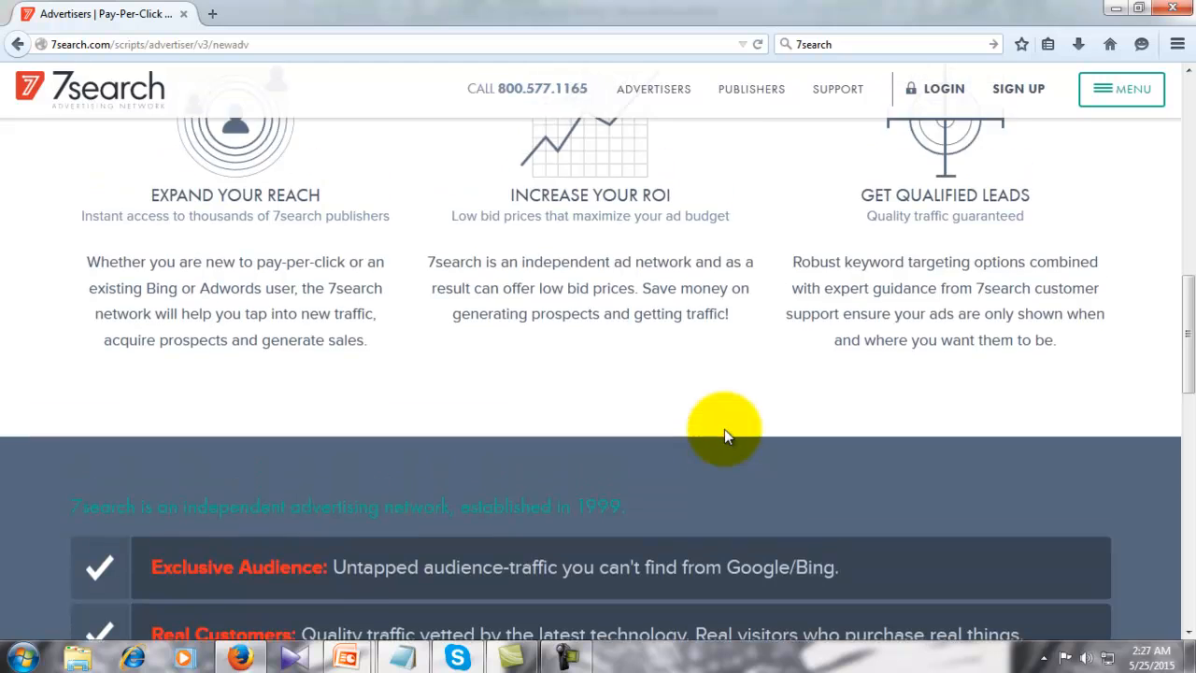
scroll(725, 433, "down", 10)
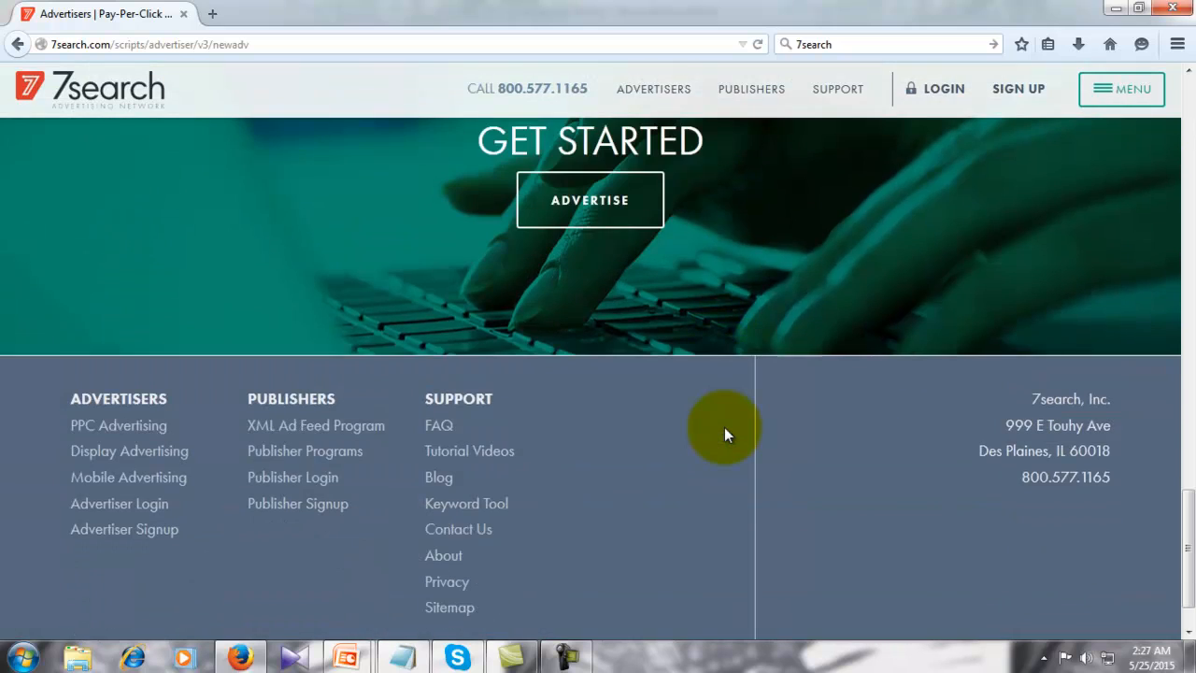
scroll(726, 434, "down", 1)
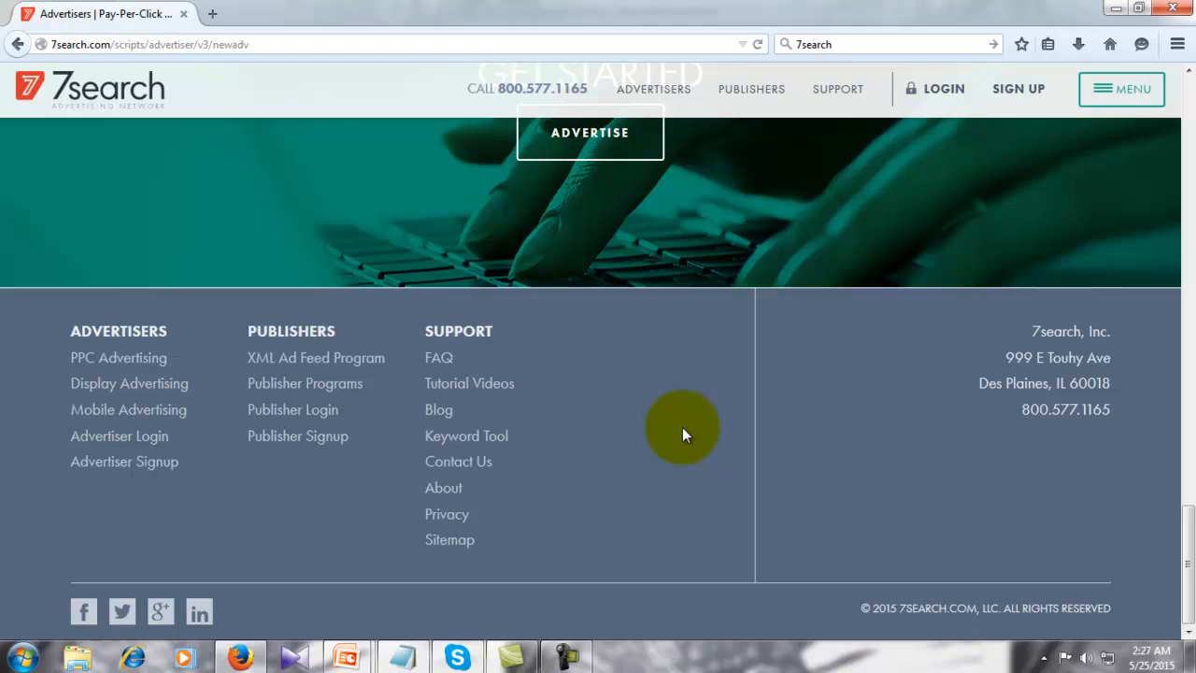
scroll(683, 433, "up", 1)
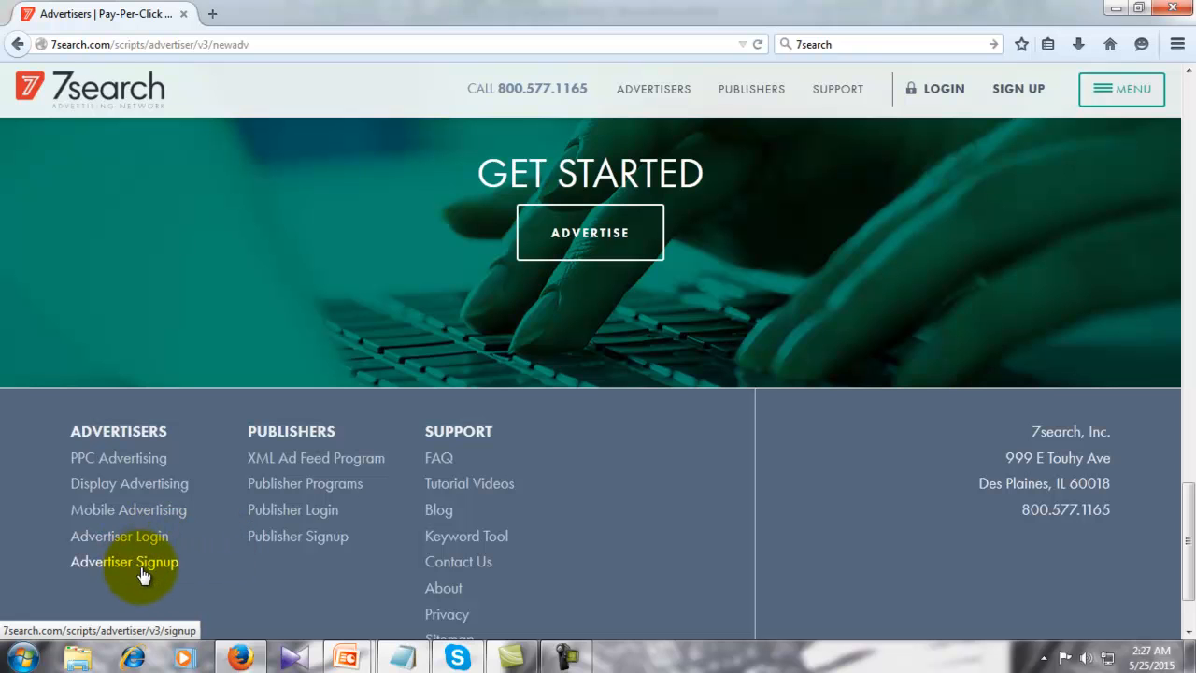
scroll(583, 465, "up", 6)
scroll(581, 464, "up", 7)
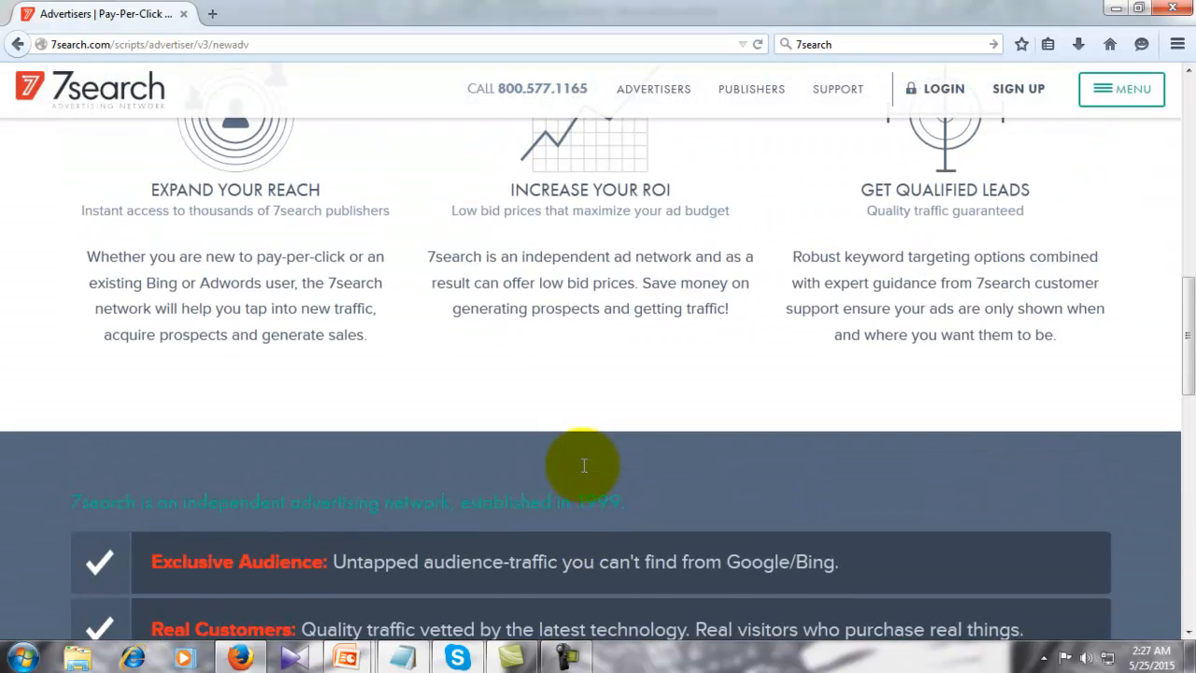
scroll(582, 464, "up", 5)
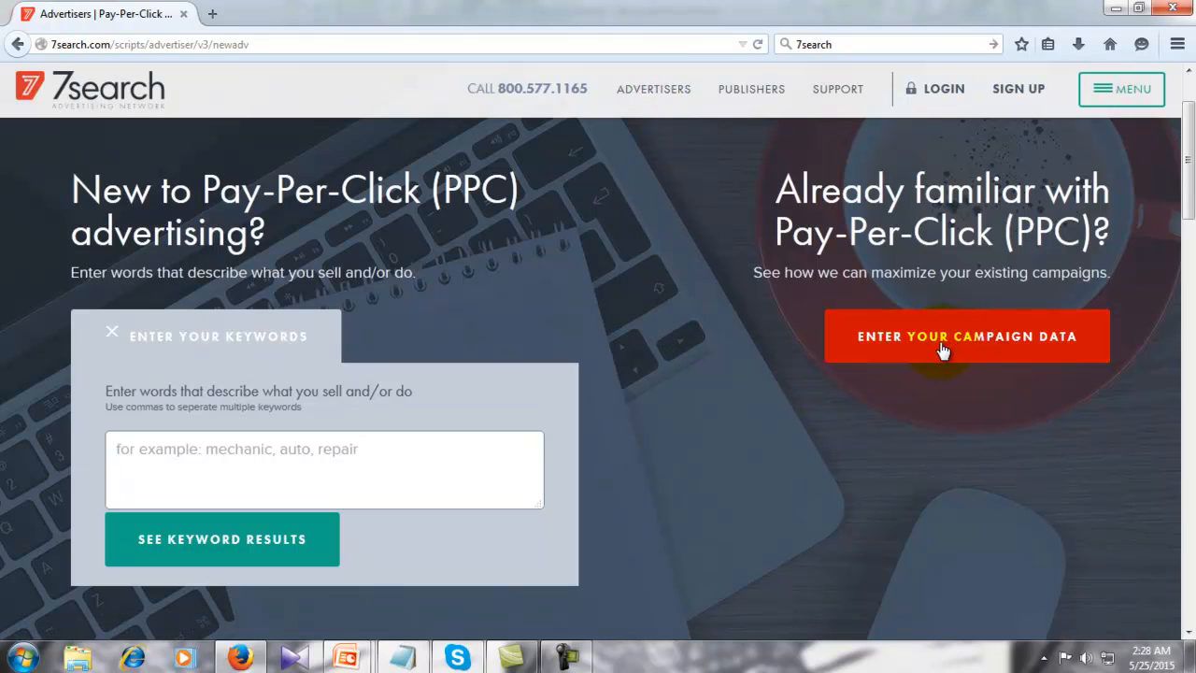
- Bring up the SIGN UP chooser from the top header
scroll(762, 364, "down", 3)
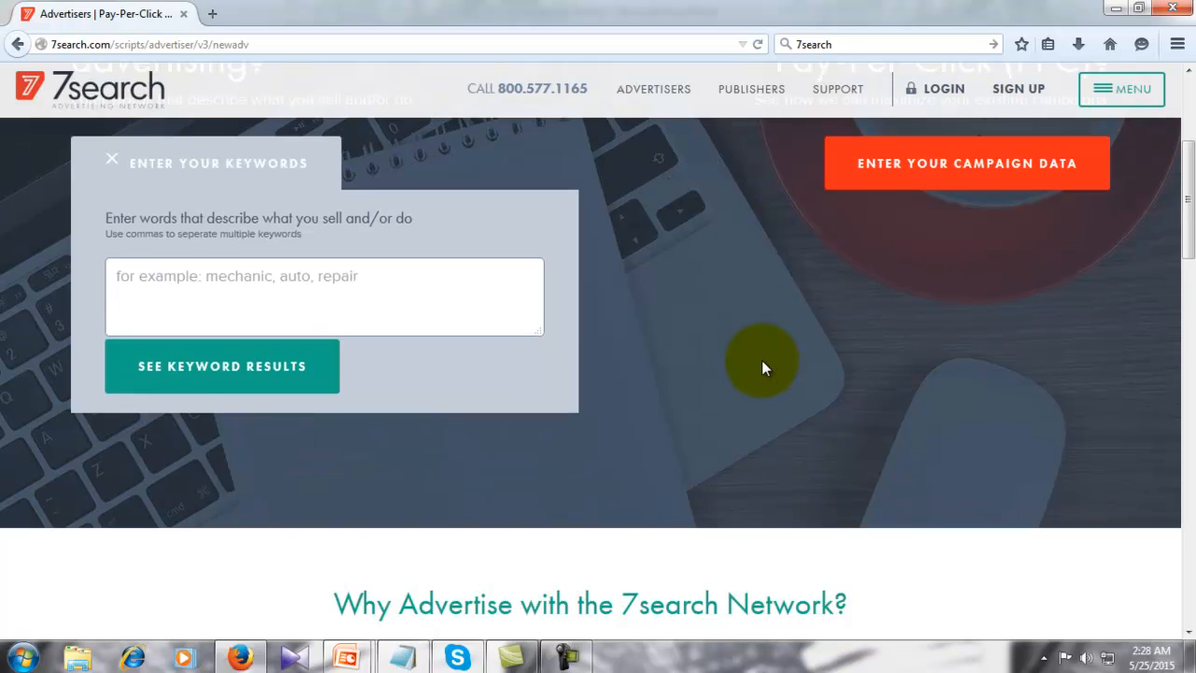
scroll(762, 365, "down", 3)
scroll(761, 364, "up", 6)
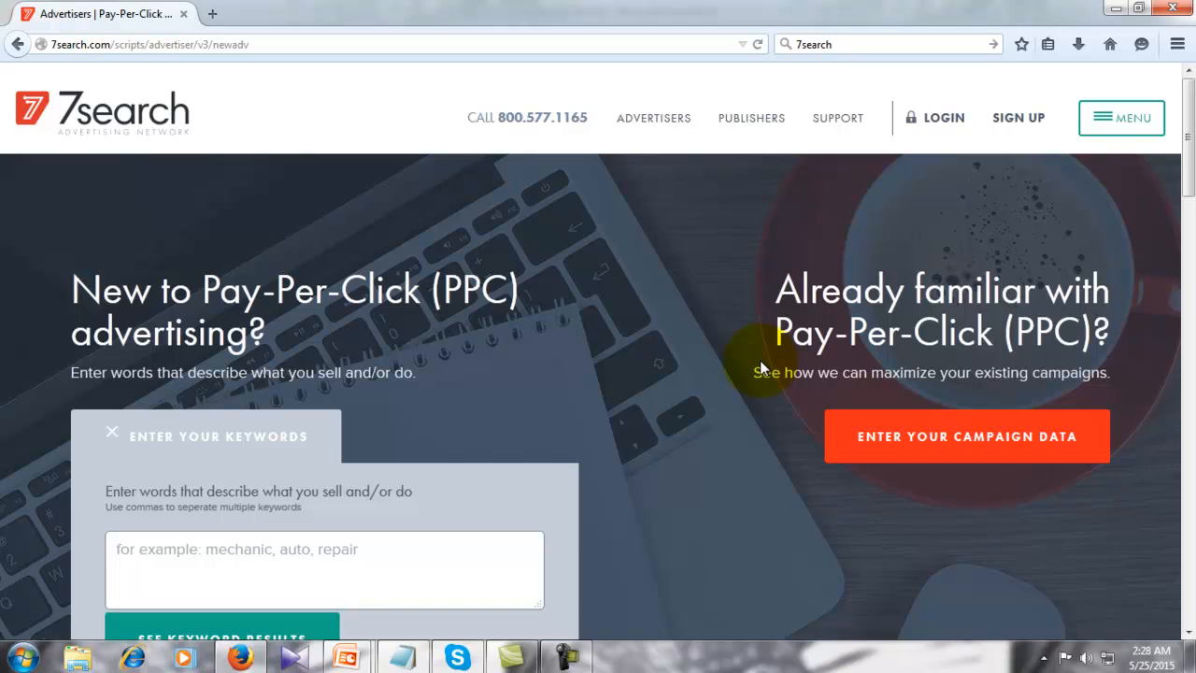
left_click(1004, 124)
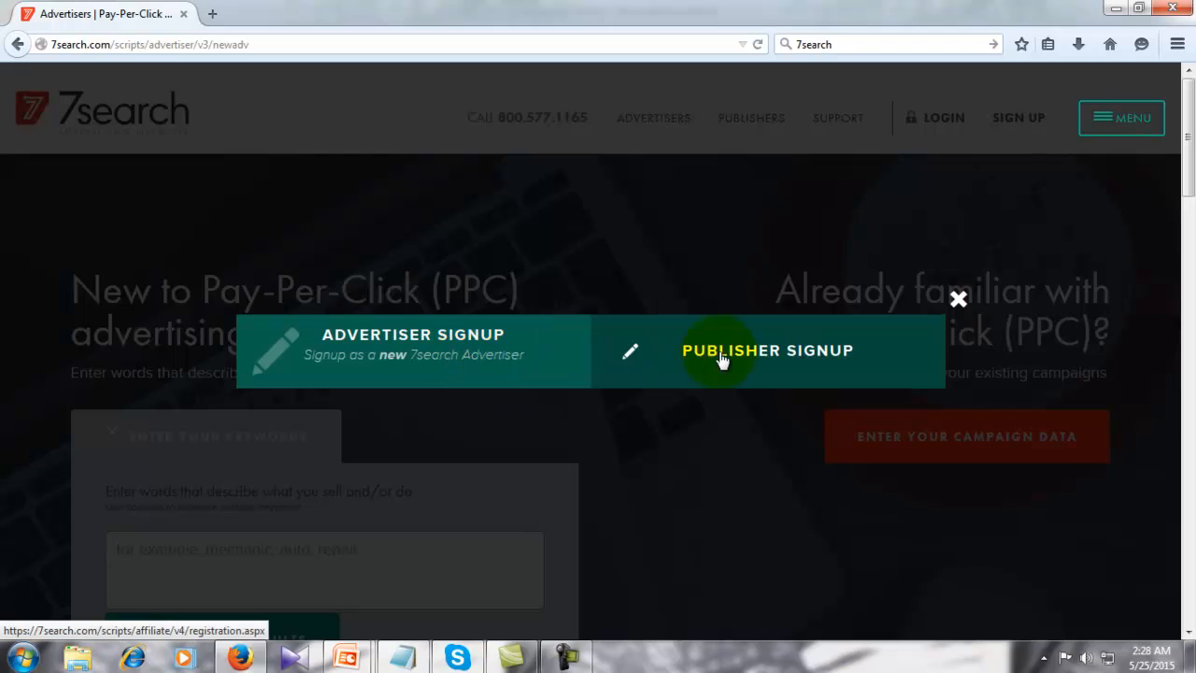
left_click(538, 361)
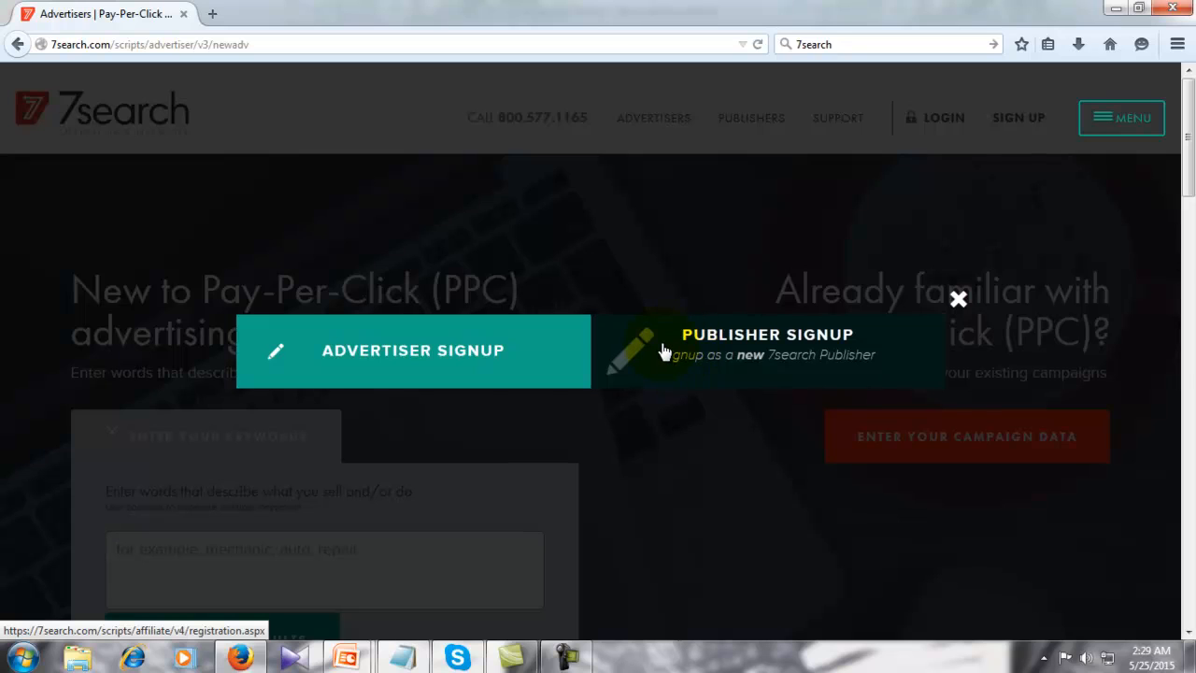
- Start Advertiser Signup and step through the Email, Password and Confirm Password fields
left_click(416, 344)
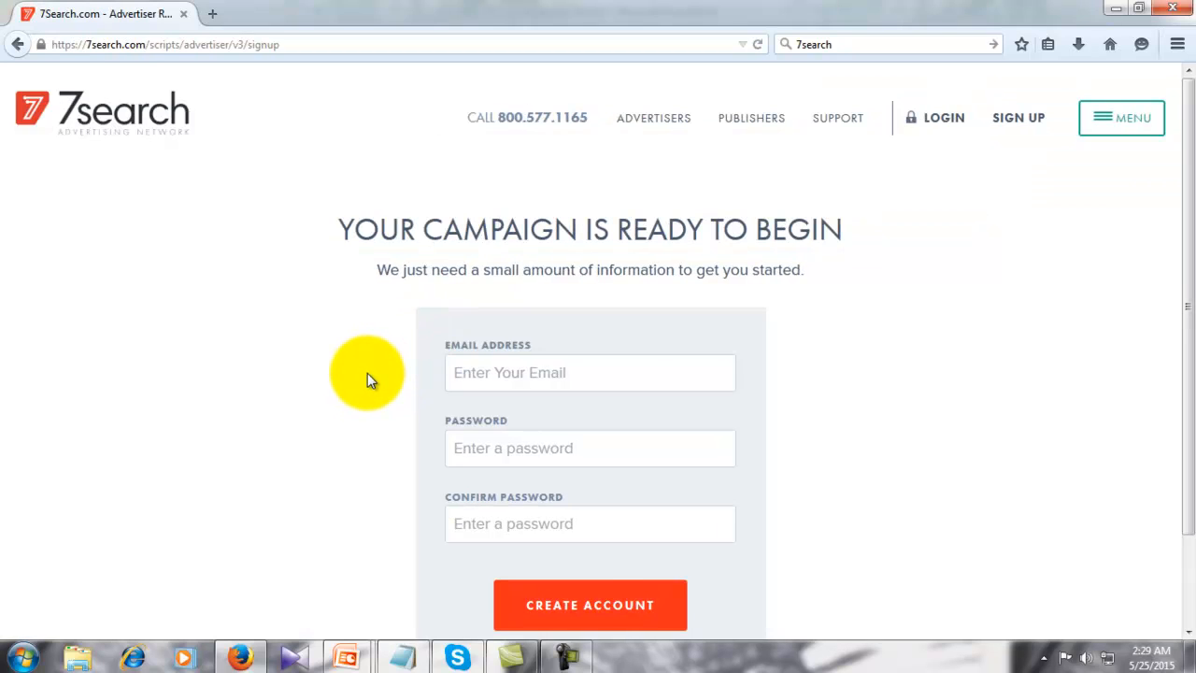
scroll(367, 373, "down", 2)
scroll(367, 373, "up", 1)
scroll(367, 378, "down", 1)
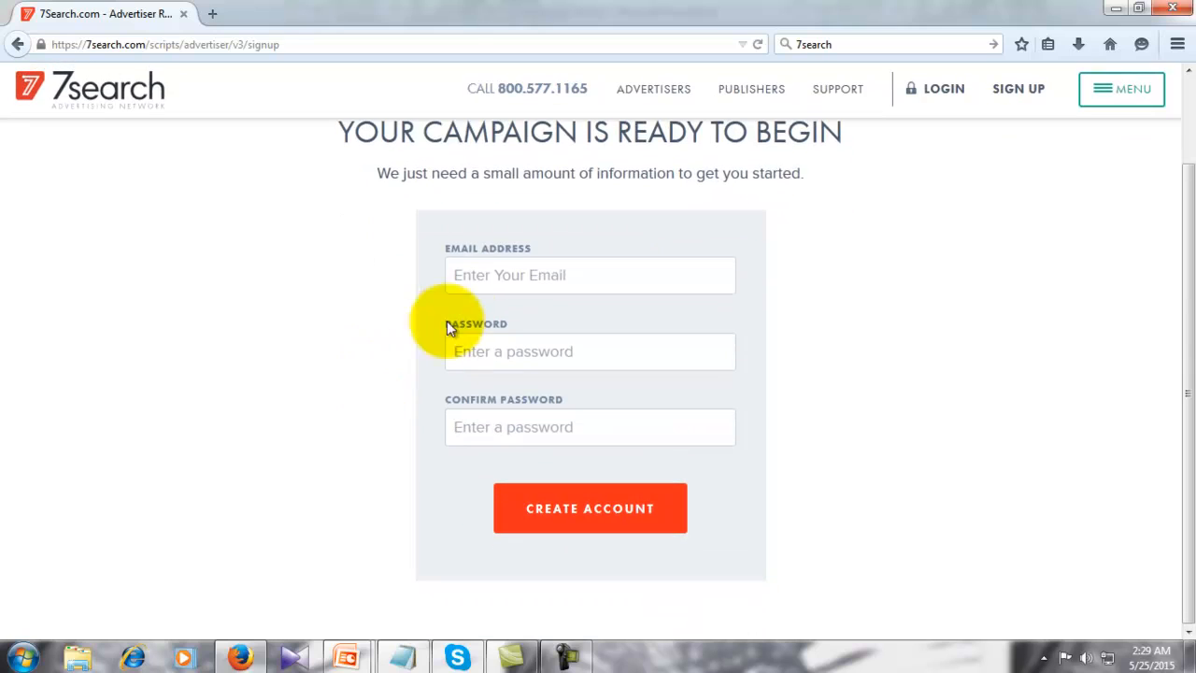
left_click(509, 278)
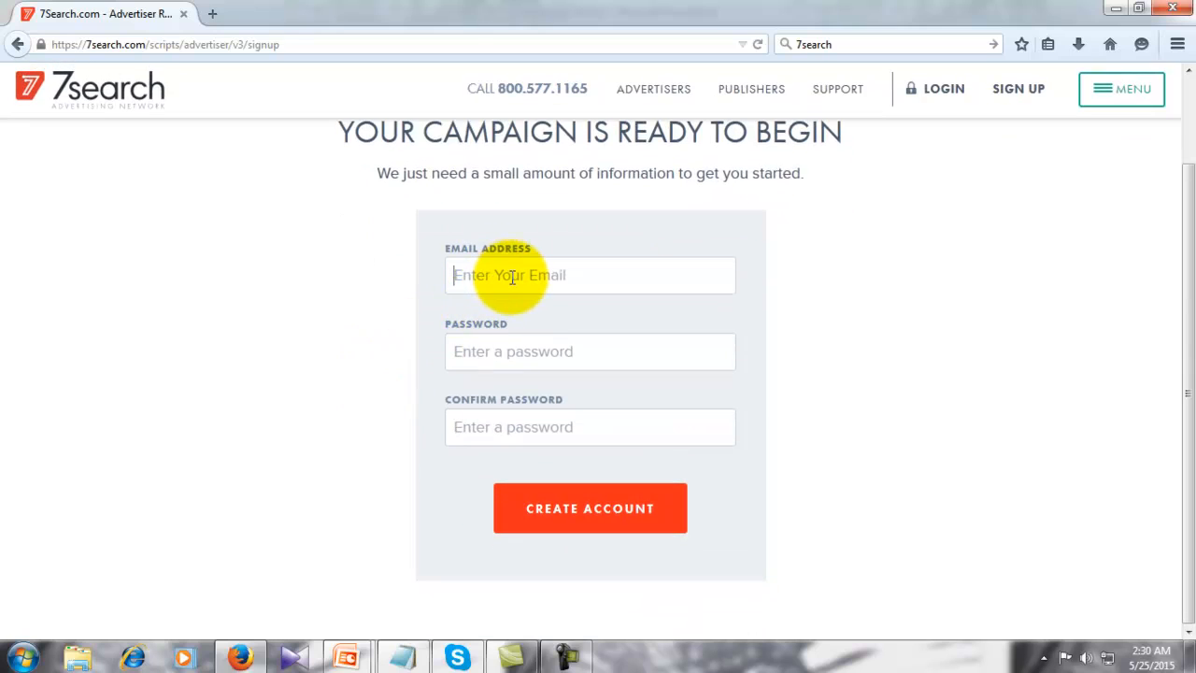
left_click(533, 355)
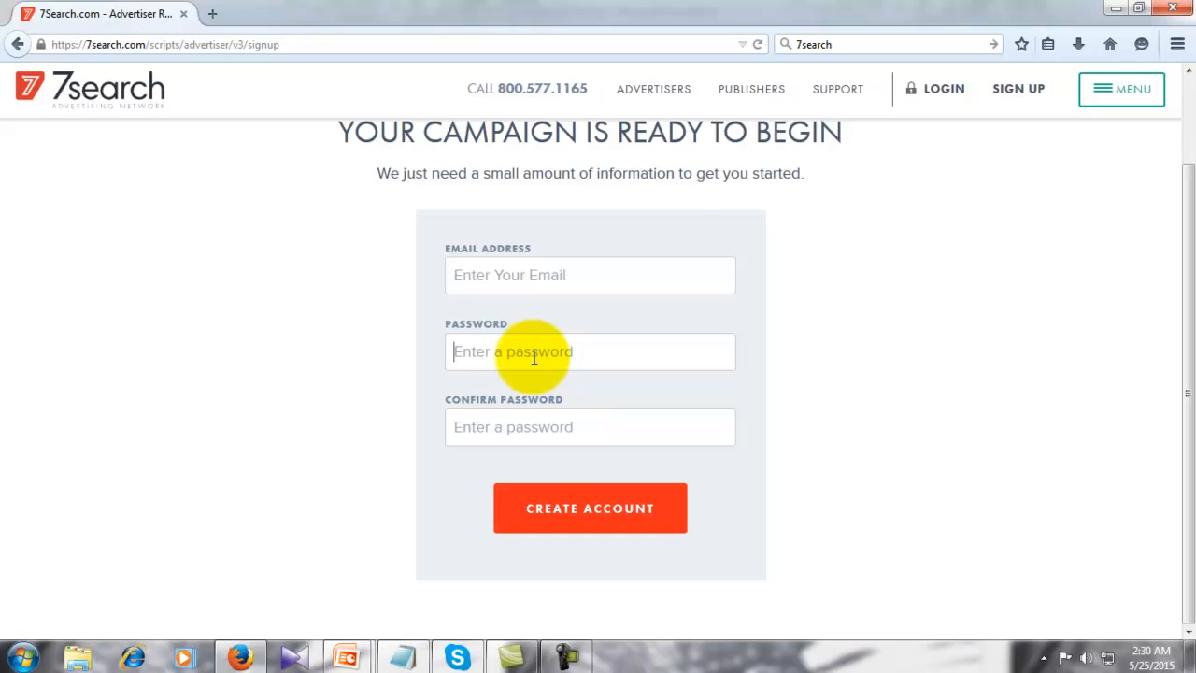
left_click(515, 422)
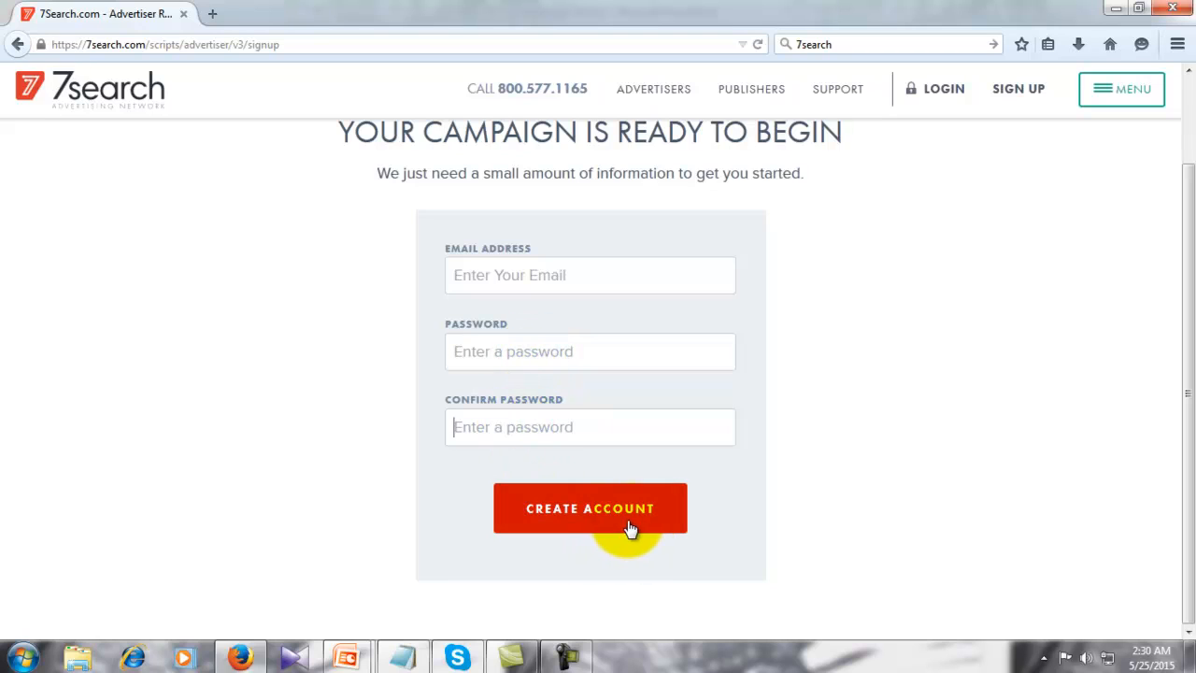
- Look over the signup form, then bring up the LOGIN chooser
scroll(353, 512, "up", 3)
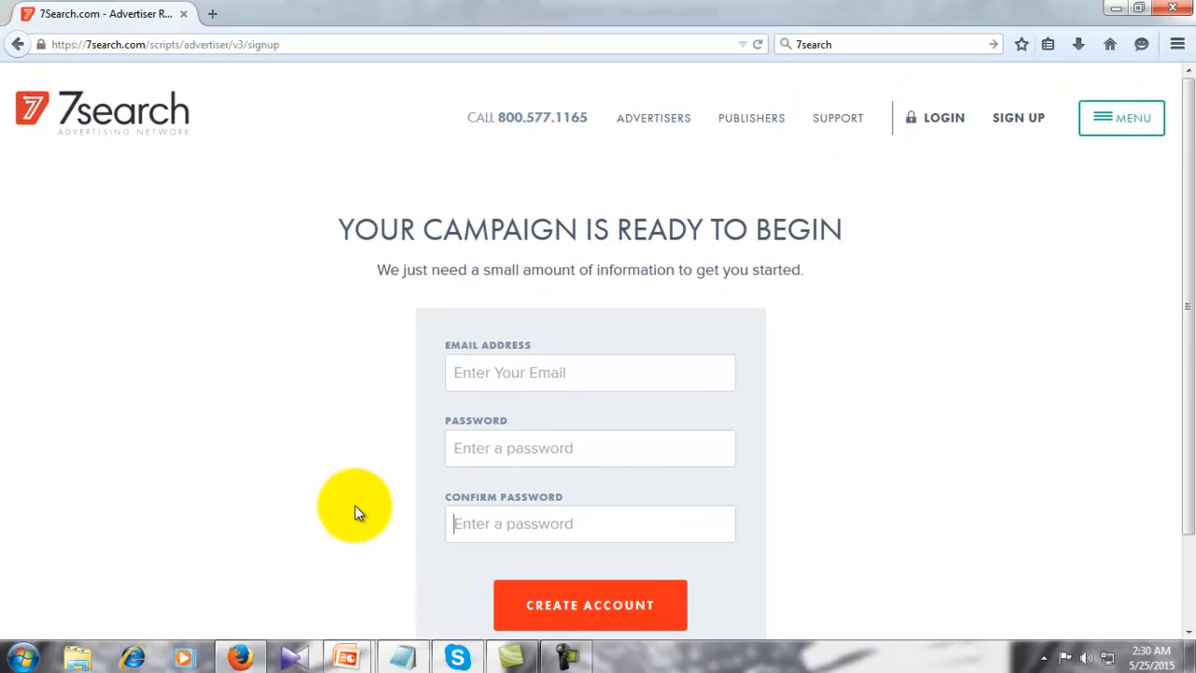
scroll(353, 512, "down", 2)
scroll(353, 512, "up", 2)
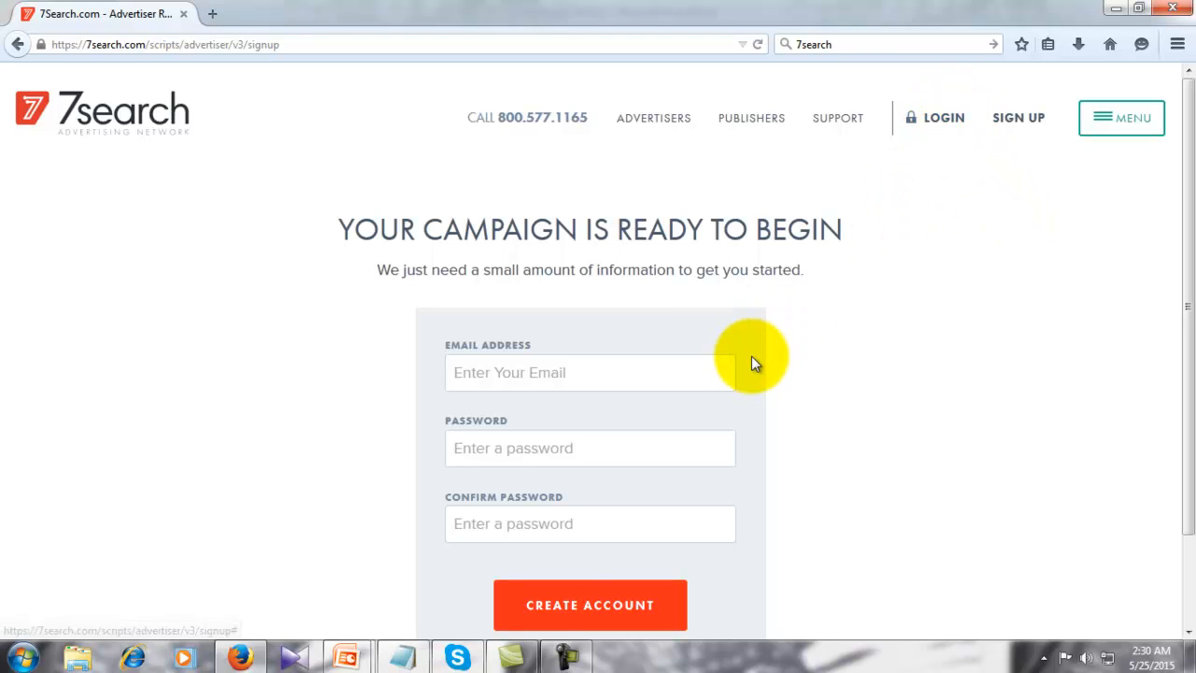
scroll(748, 369, "down", 1)
scroll(747, 372, "up", 1)
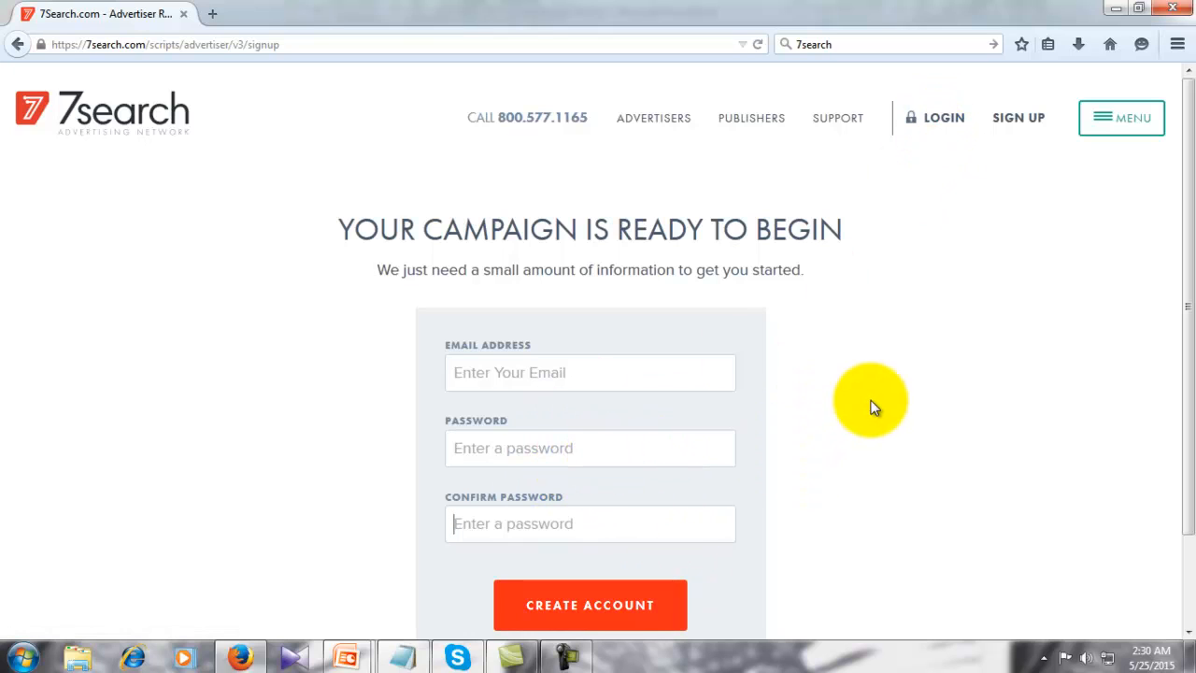
left_click(942, 118)
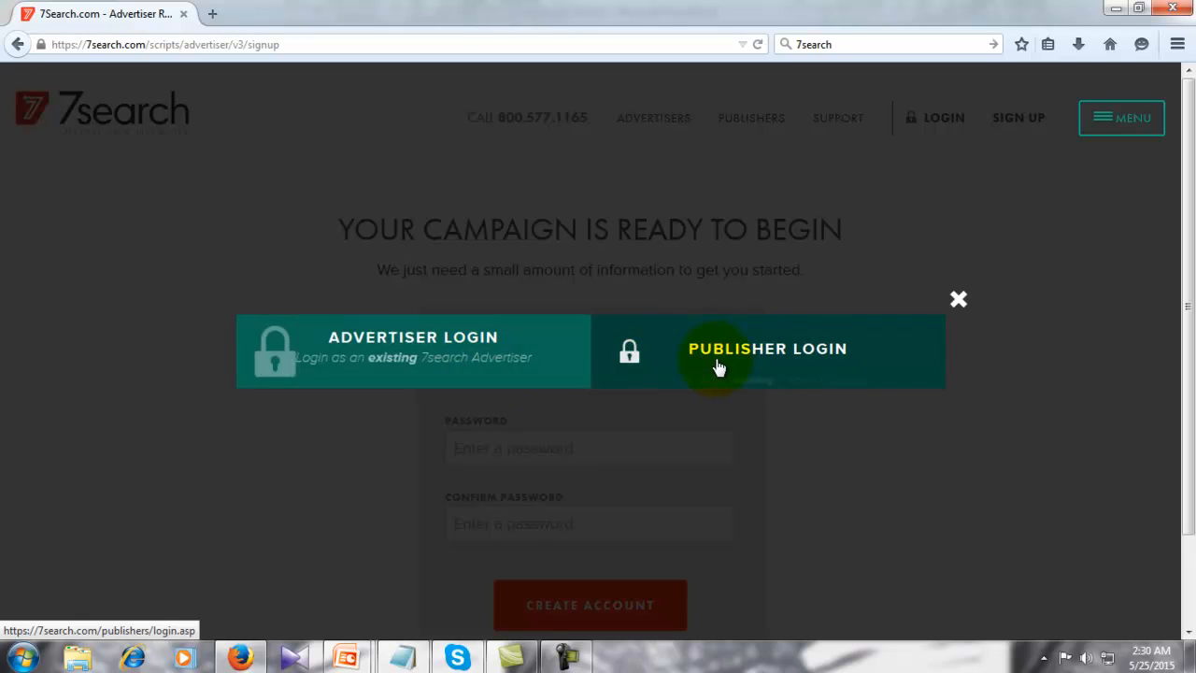
- Choose Advertiser Login from the login chooser
left_click(434, 342)
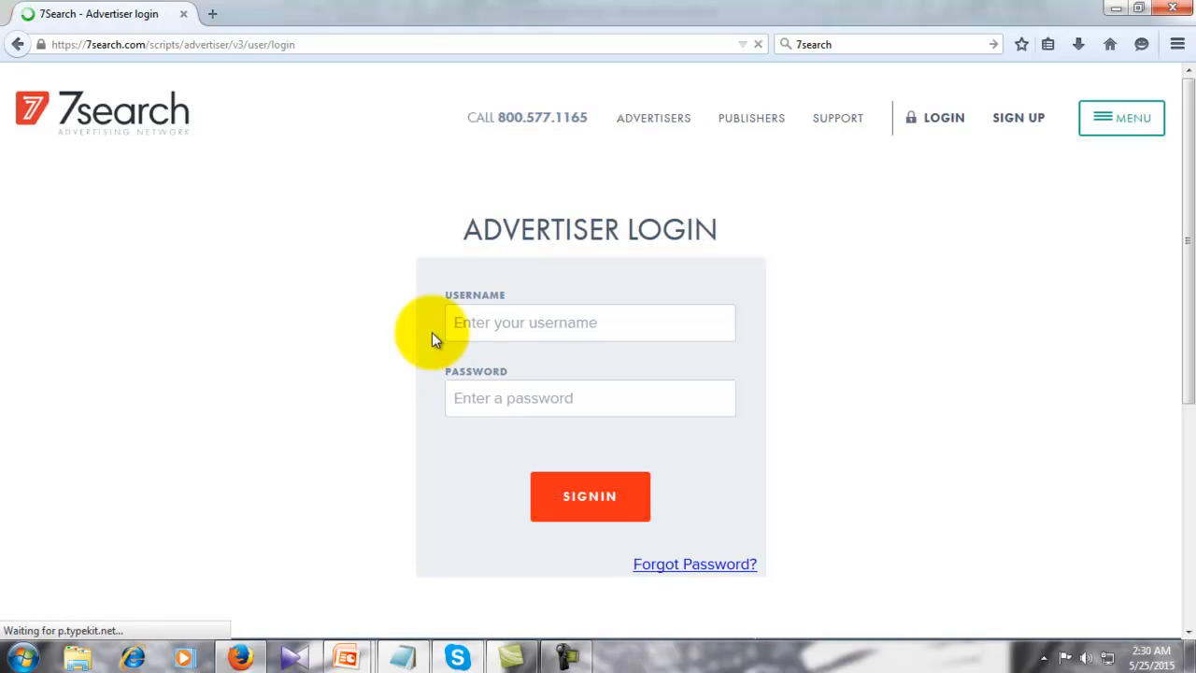
- Sign in as an advertiser with the Gmail address and the account password
left_click(604, 324)
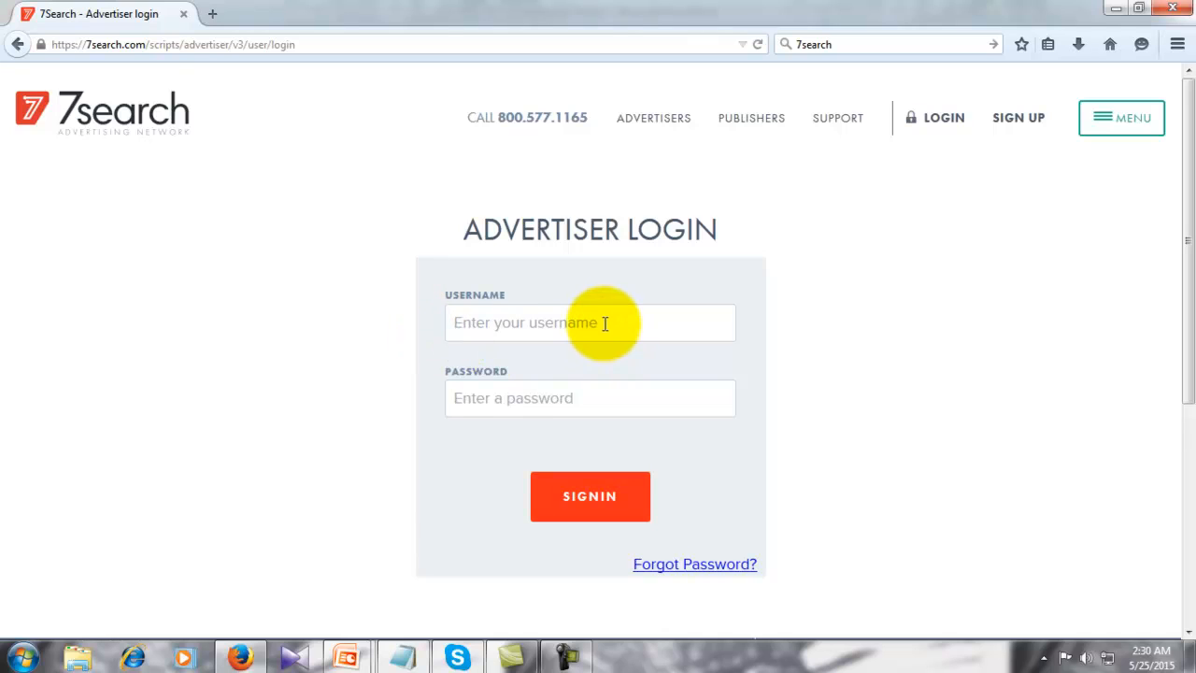
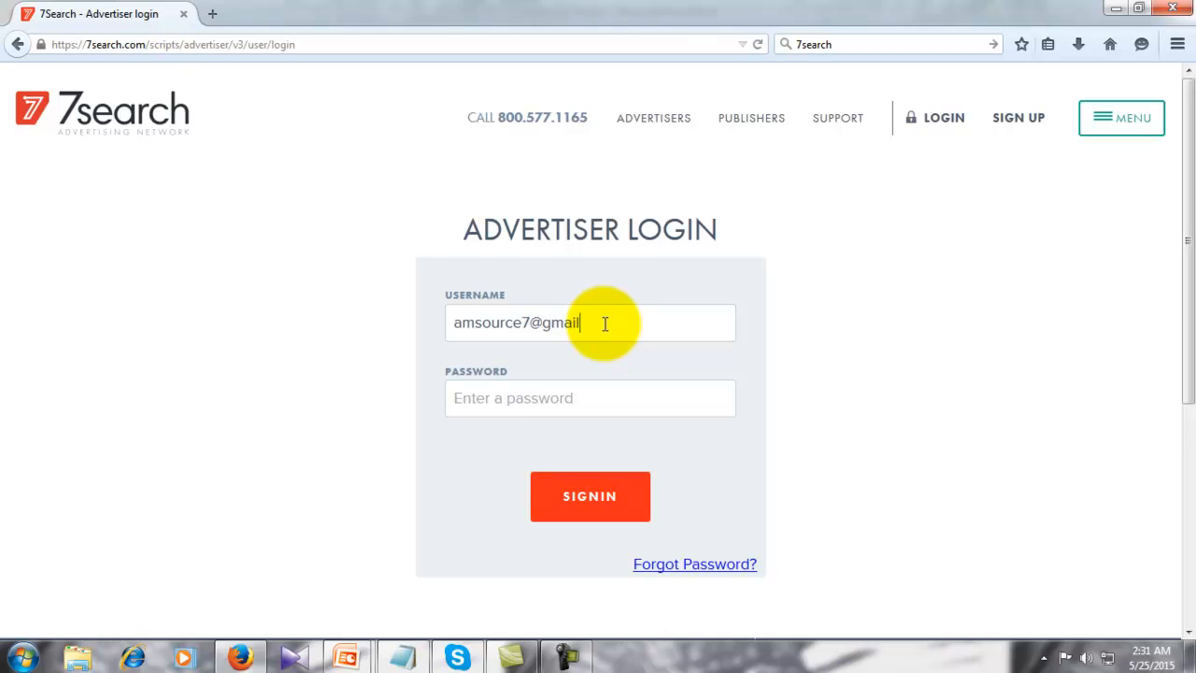
left_click(583, 399)
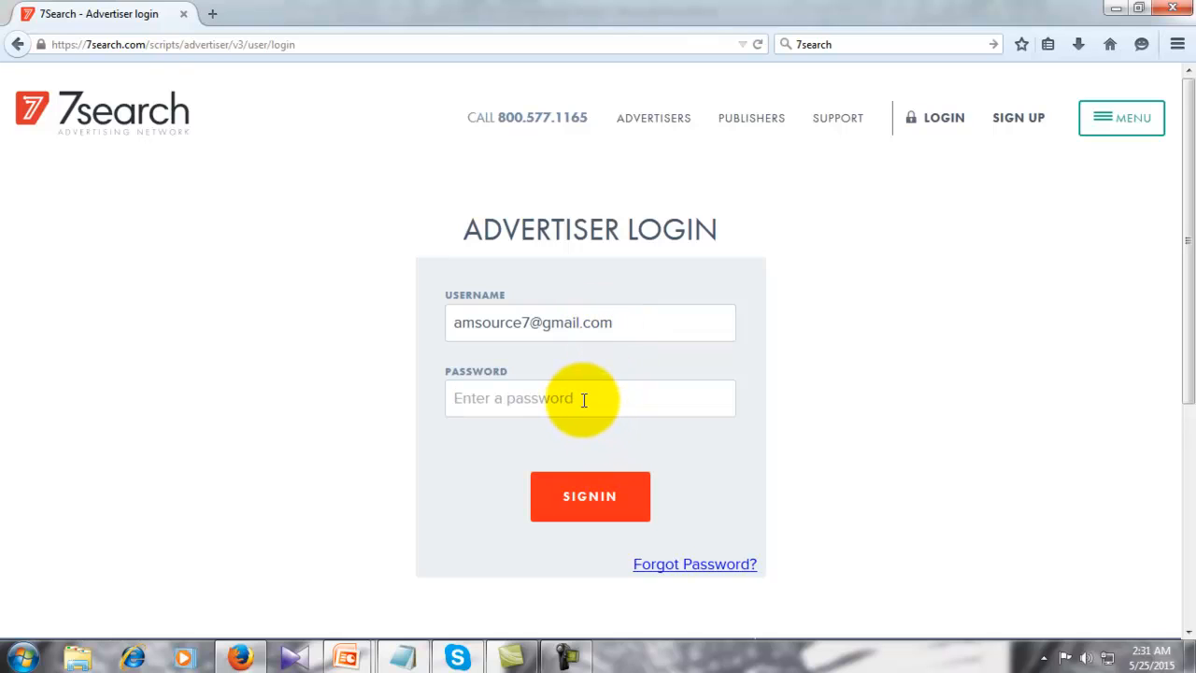
type("••••")
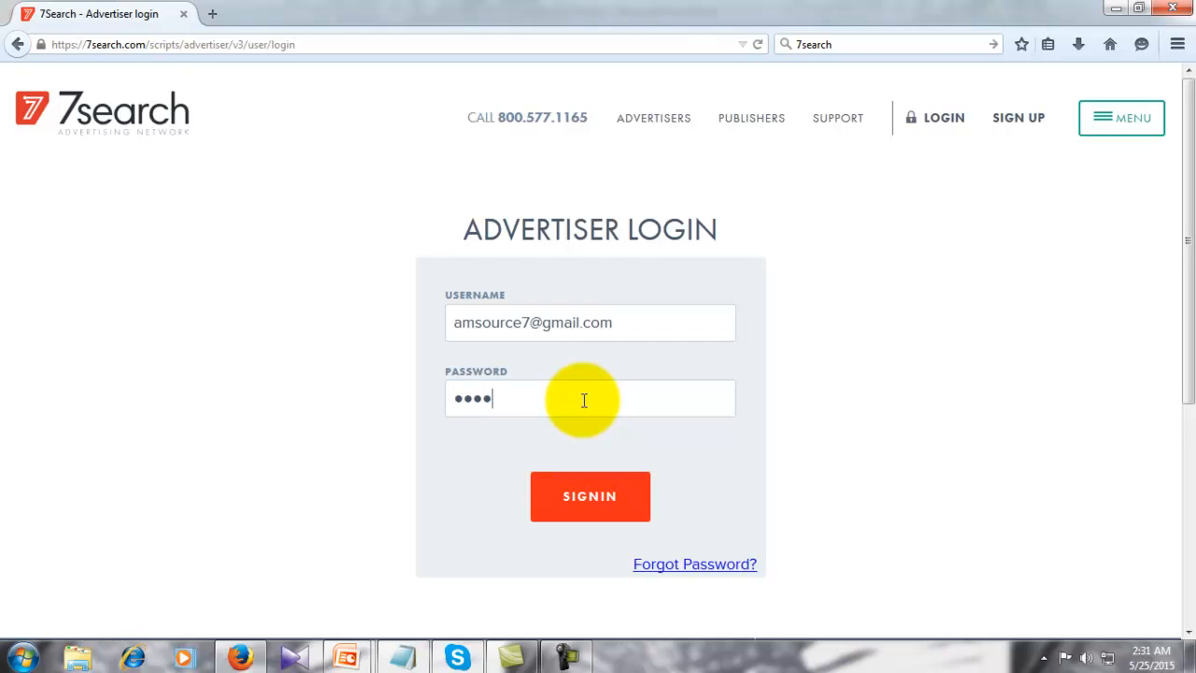
type("••••••••")
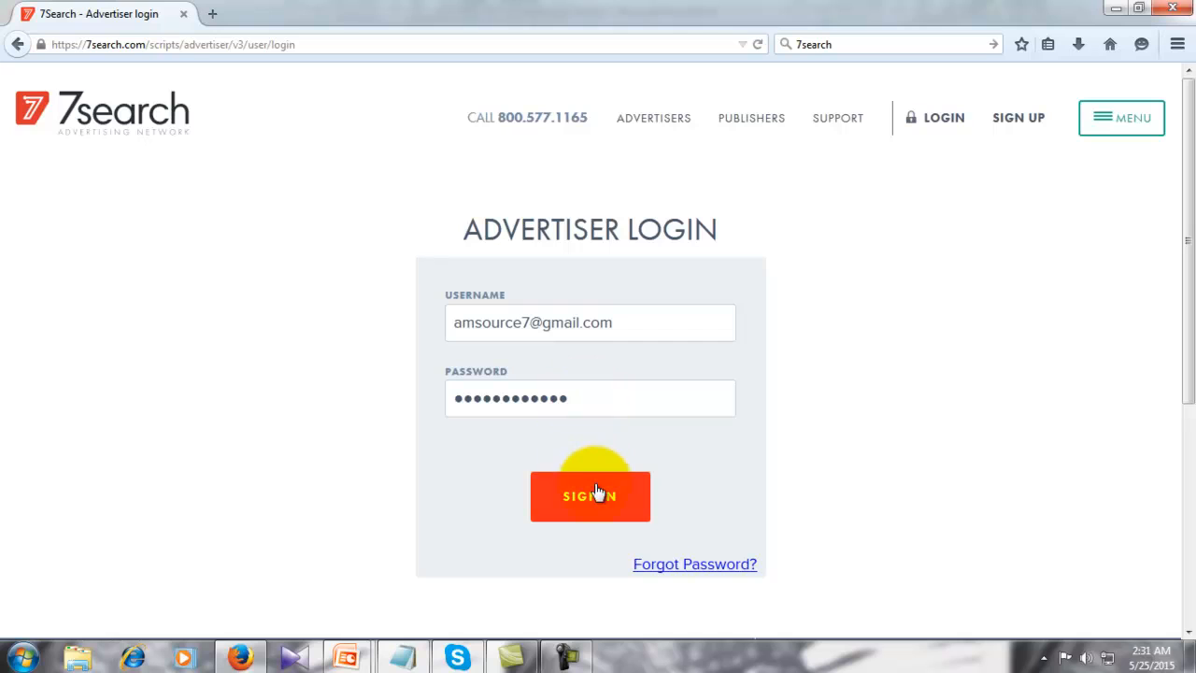
left_click(592, 493)
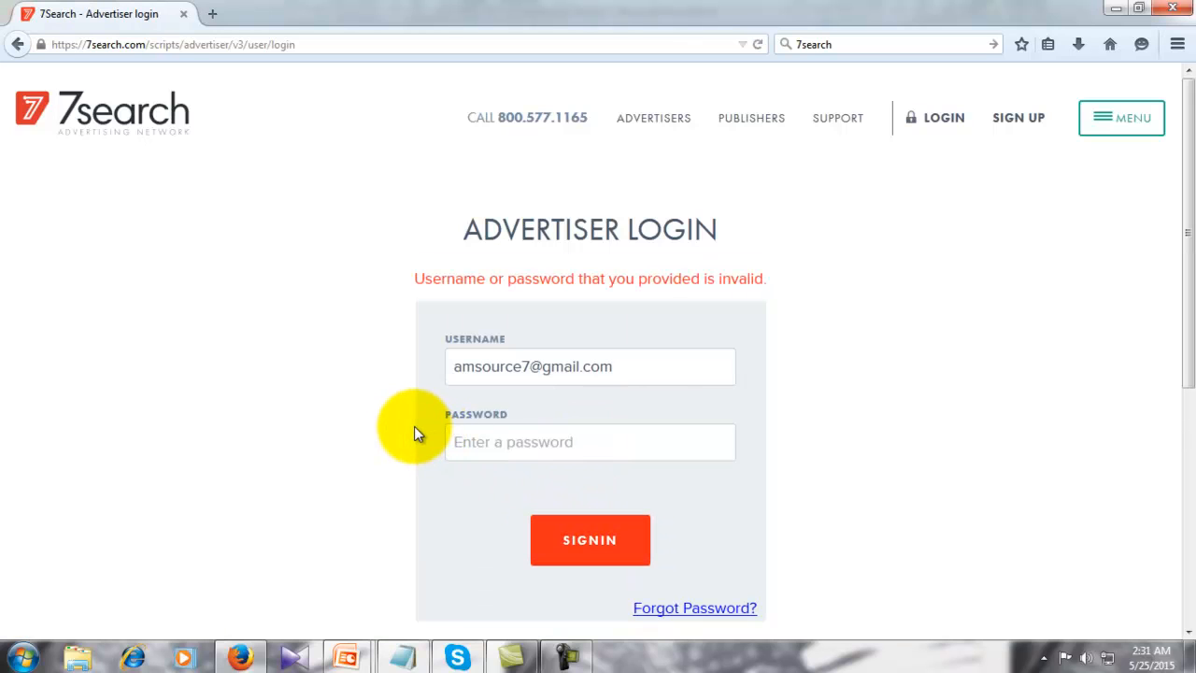
- Retry the advertiser login with a different username and the password
left_click_drag(632, 367, 449, 378)
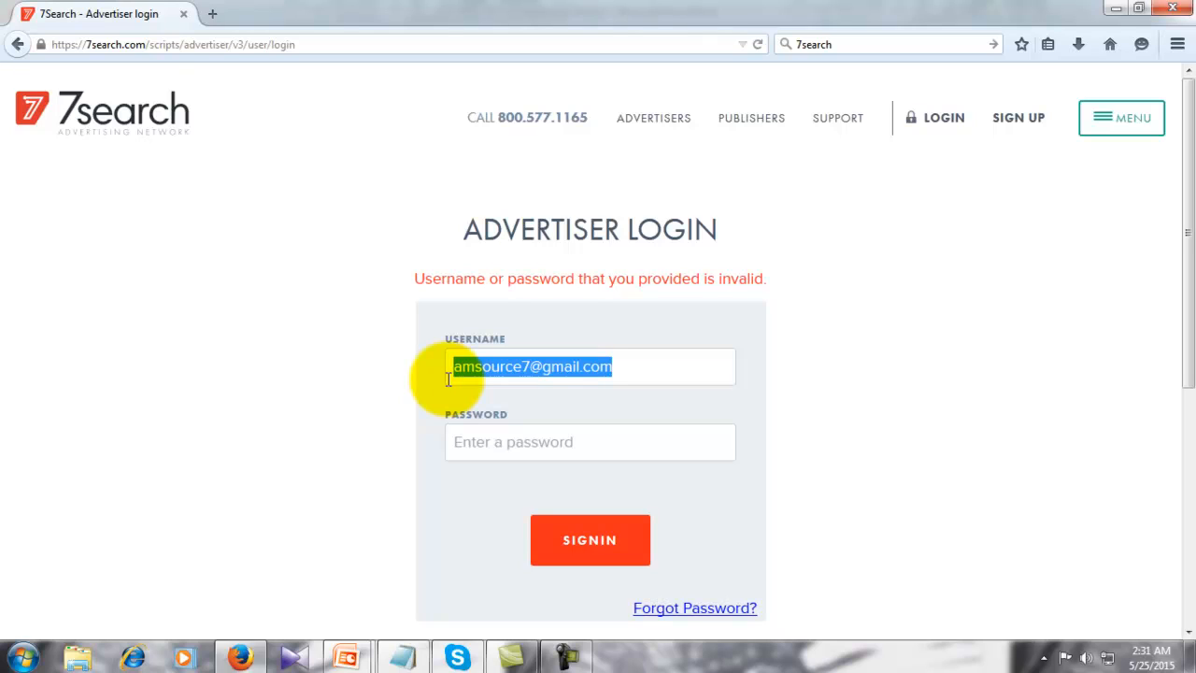
key("BackSpace")
type("aff")
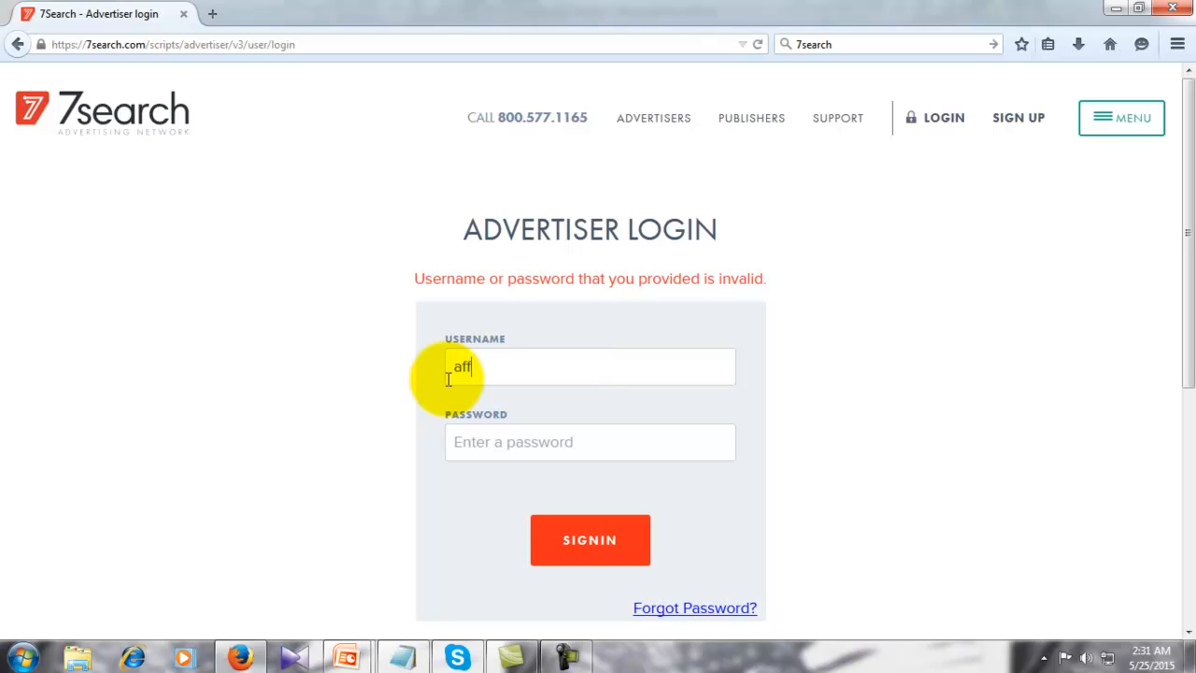
type("ilitaesource")
left_click(505, 442)
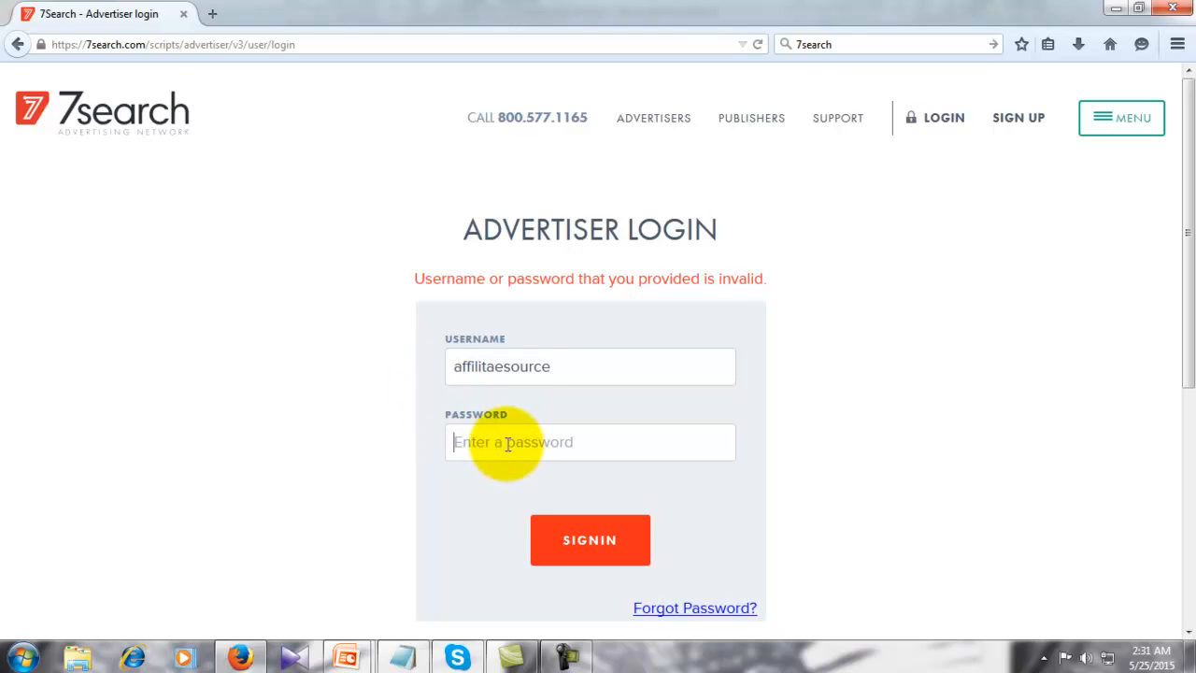
type("*******")
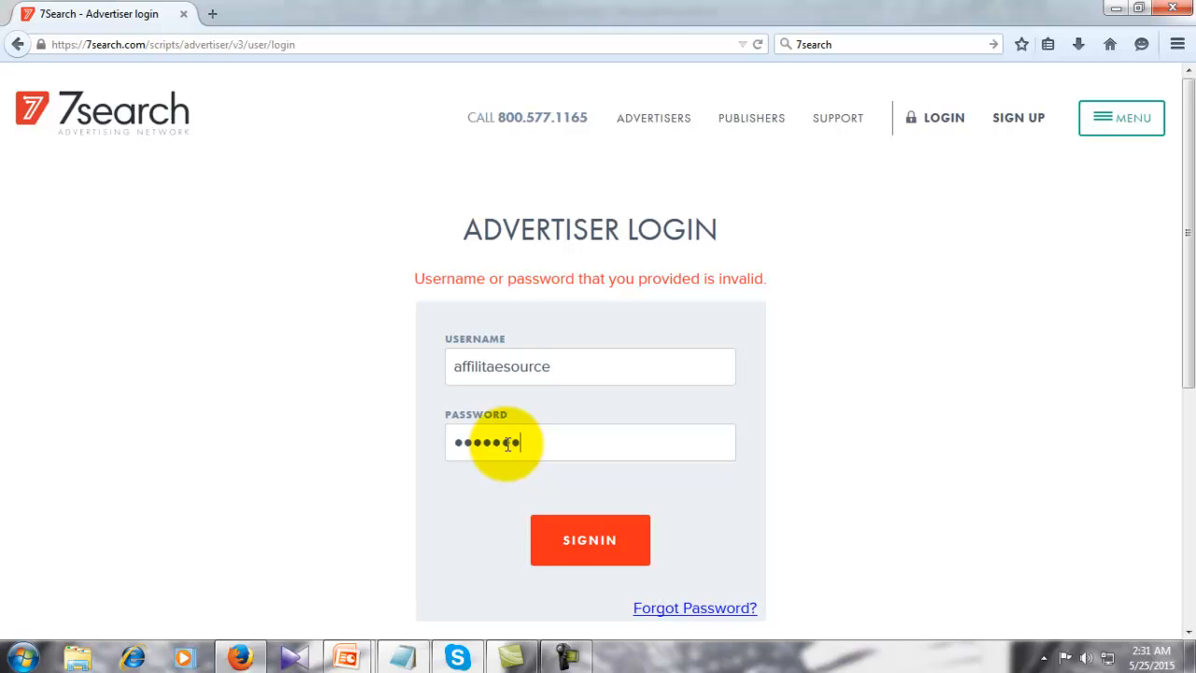
type("*****")
left_click(602, 542)
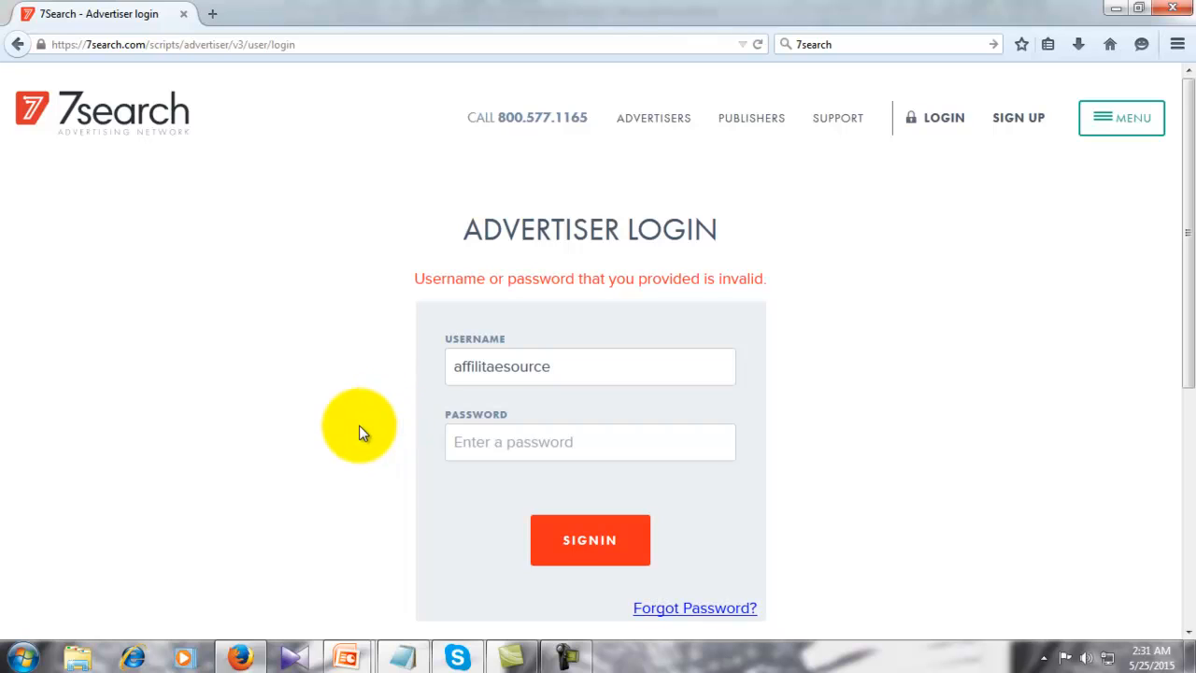
- Re-enter the password and resubmit, close the ad tab, and bring up the SIGN UP chooser
double_click(533, 382)
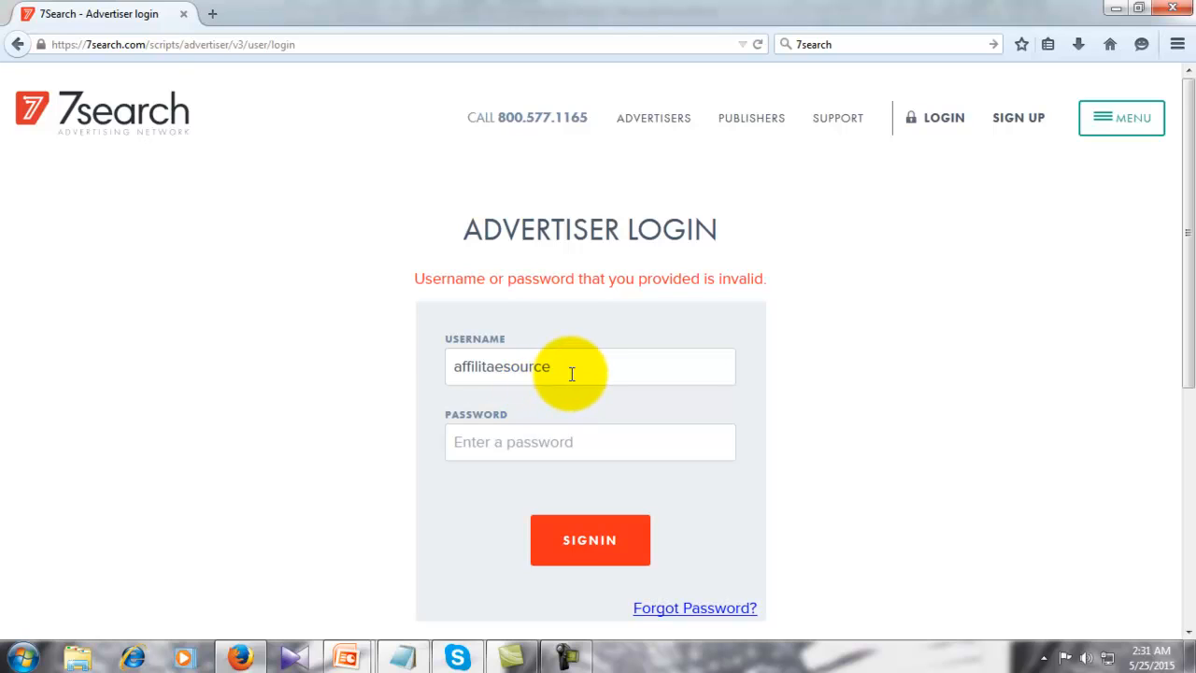
left_click(562, 411)
left_click(554, 439)
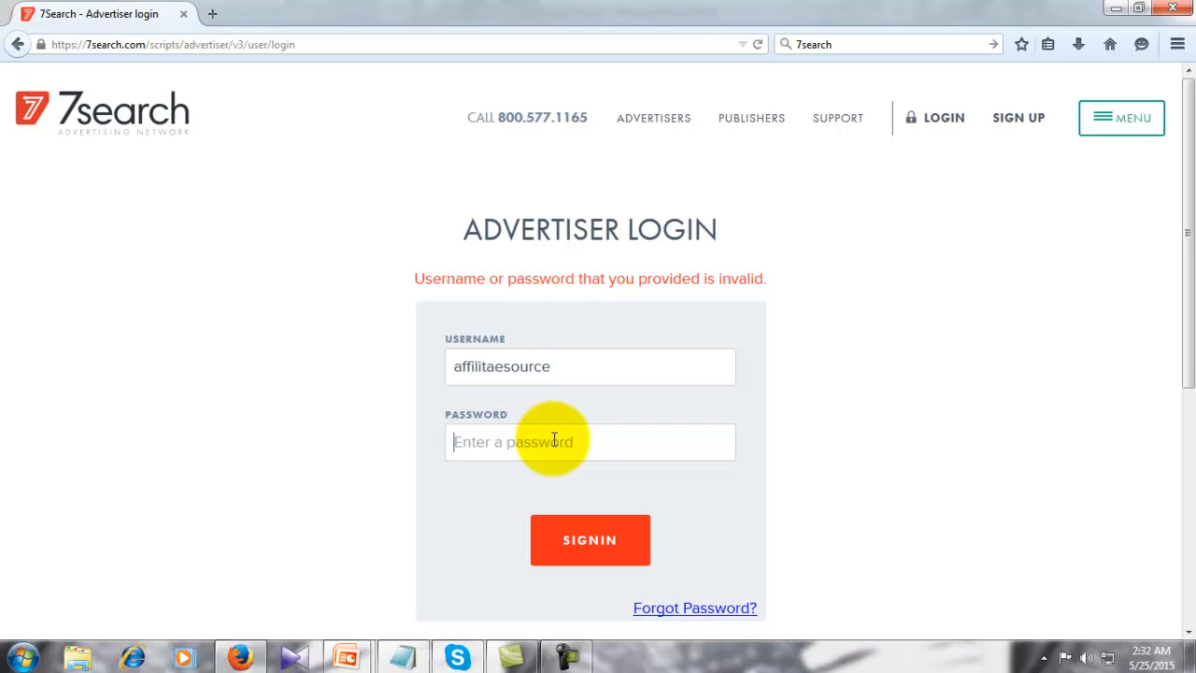
type("************")
key("Return")
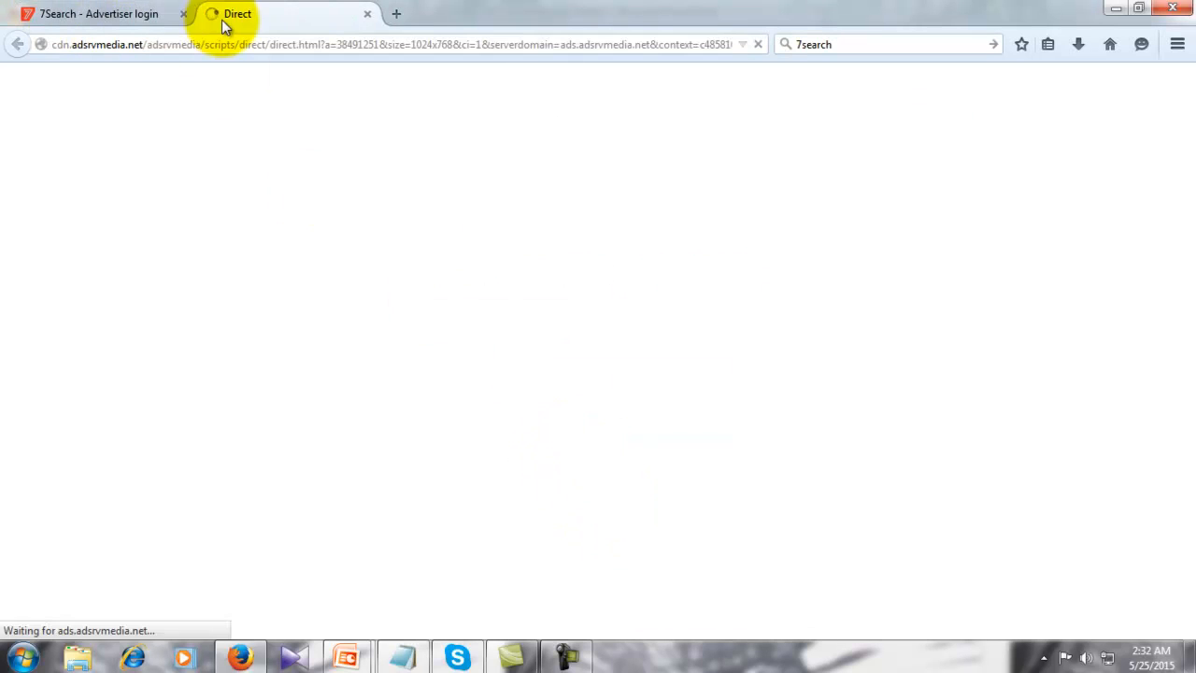
left_click(367, 13)
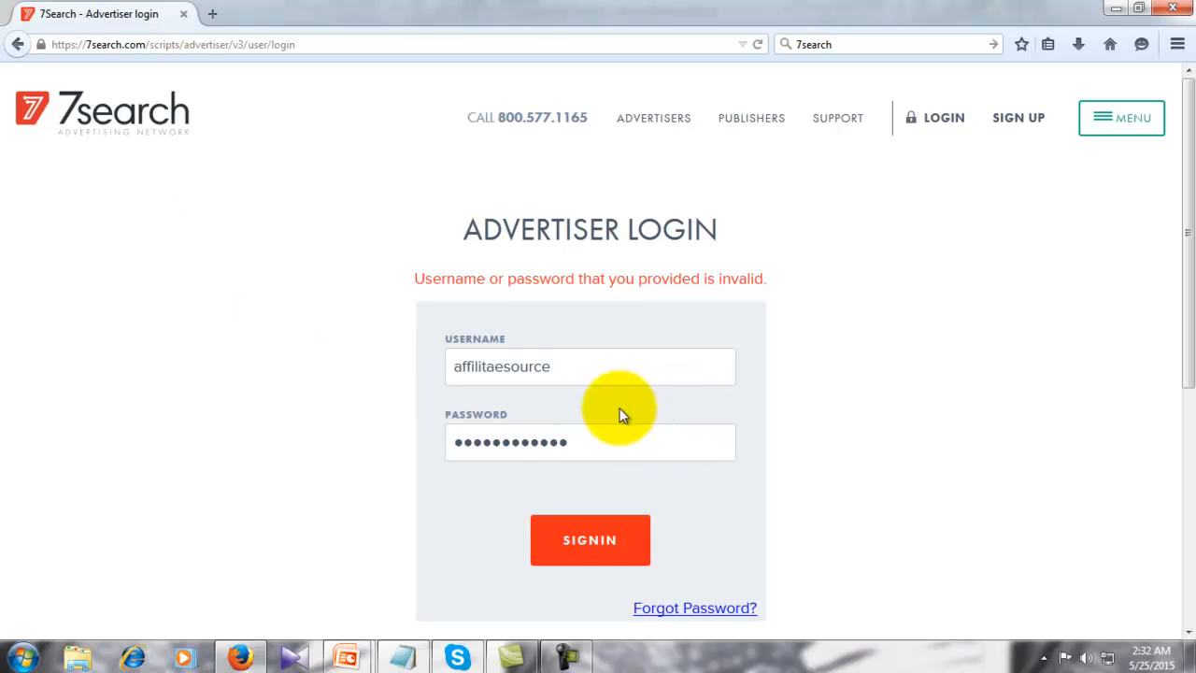
left_click(591, 539)
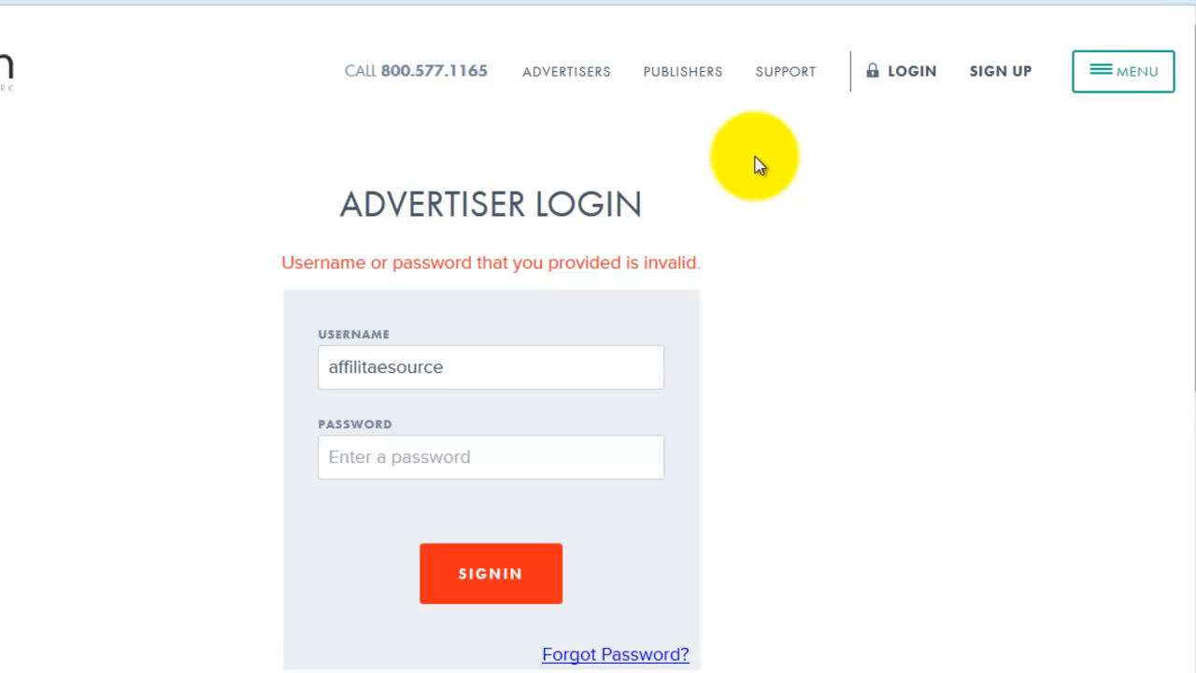
left_click(993, 75)
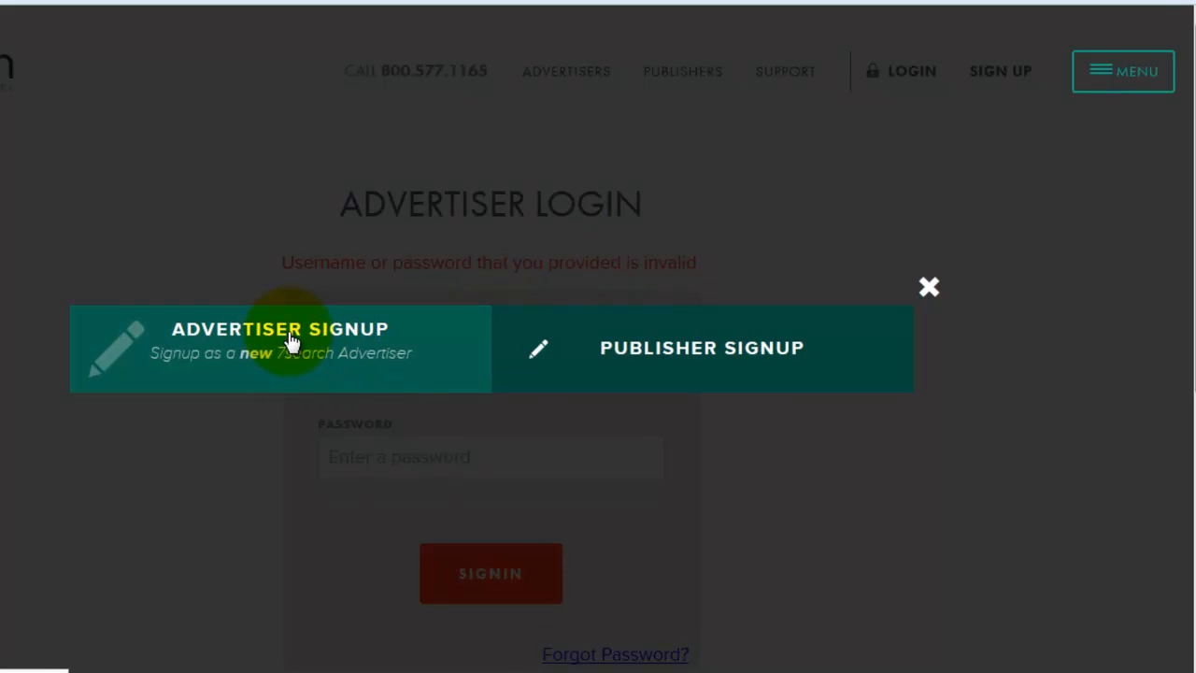
- Register a new advertiser with the Gmail address and matching passwords, then create the account
left_click(290, 342)
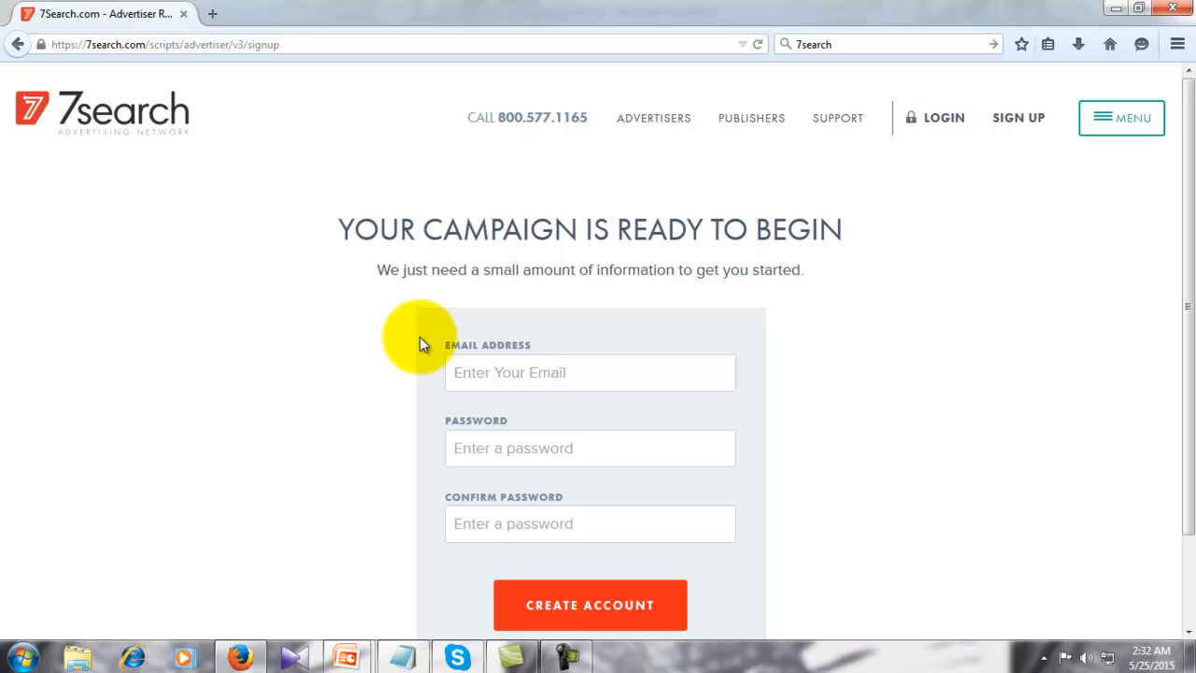
left_click(554, 383)
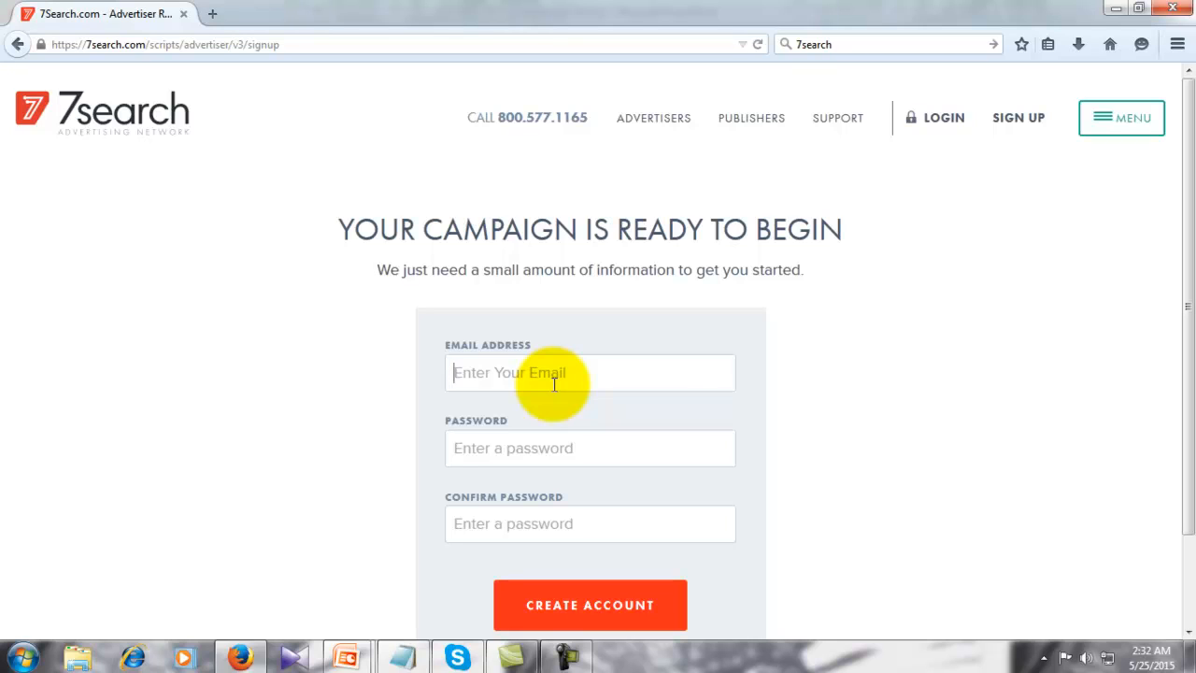
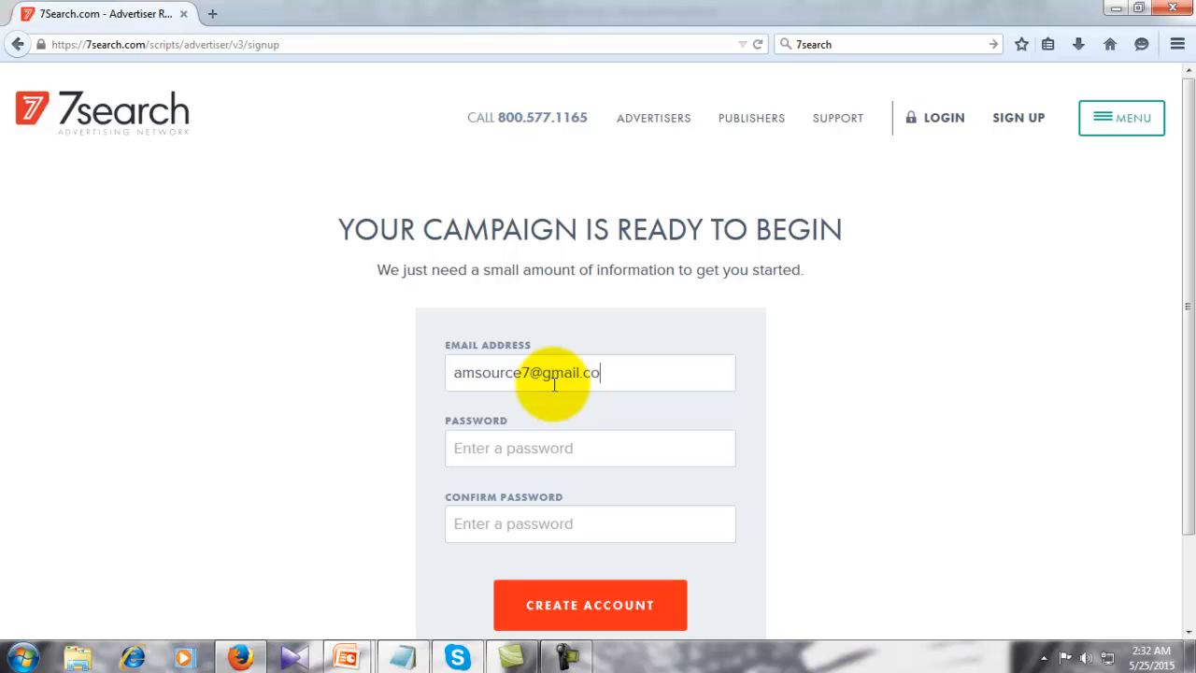
left_click(543, 448)
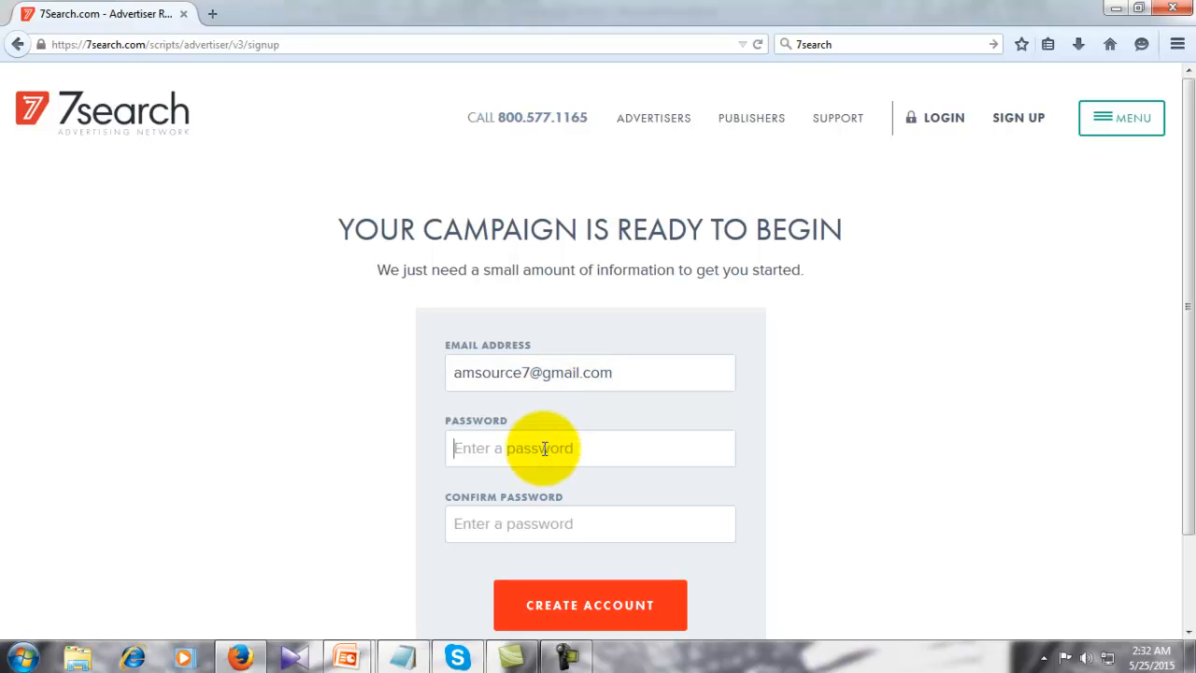
type("••••••••••••")
left_click(544, 523)
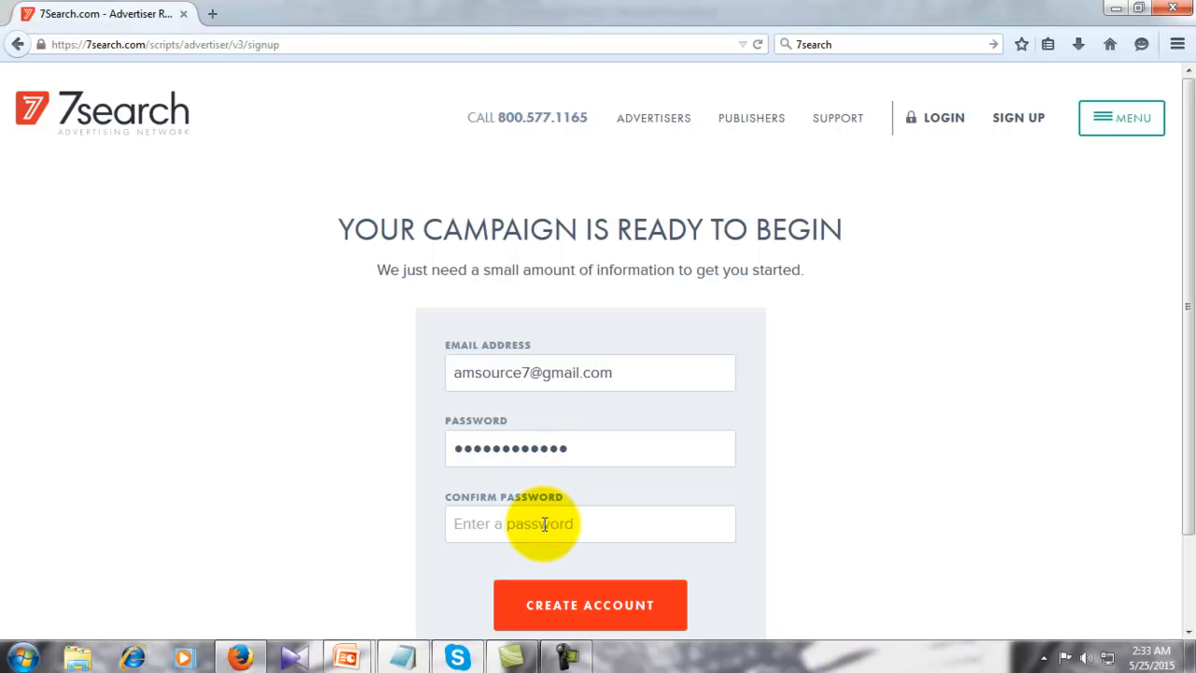
type("••••••••••••")
left_click(576, 605)
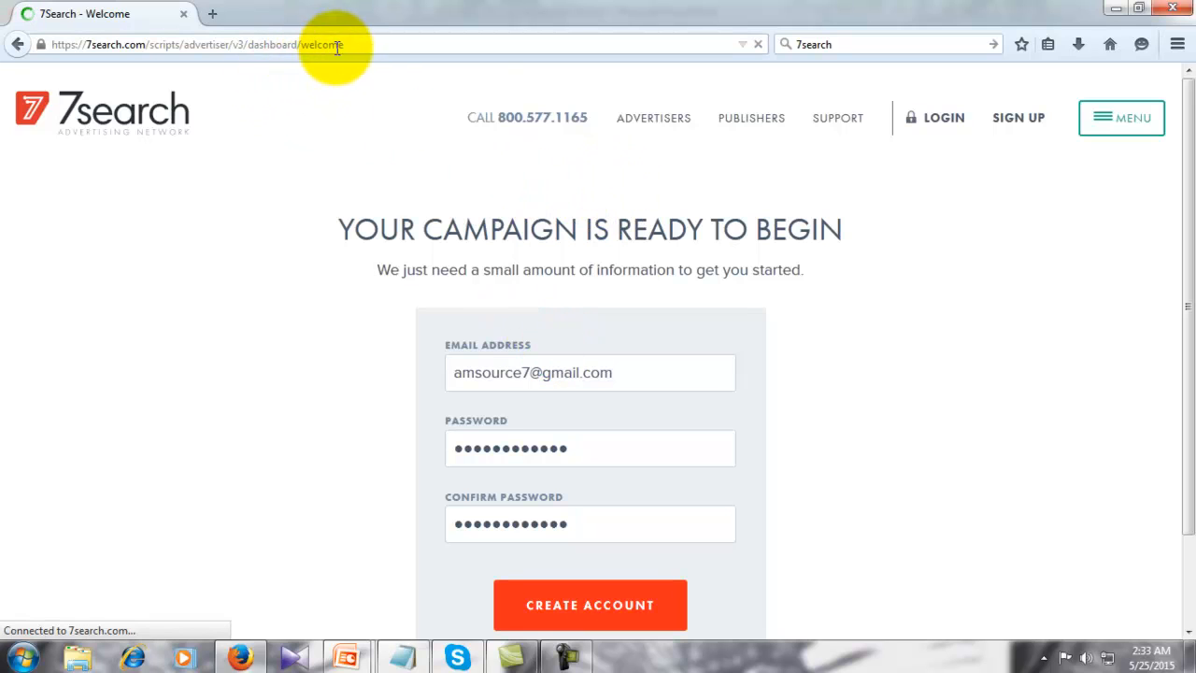
left_click_drag(247, 44, 297, 45)
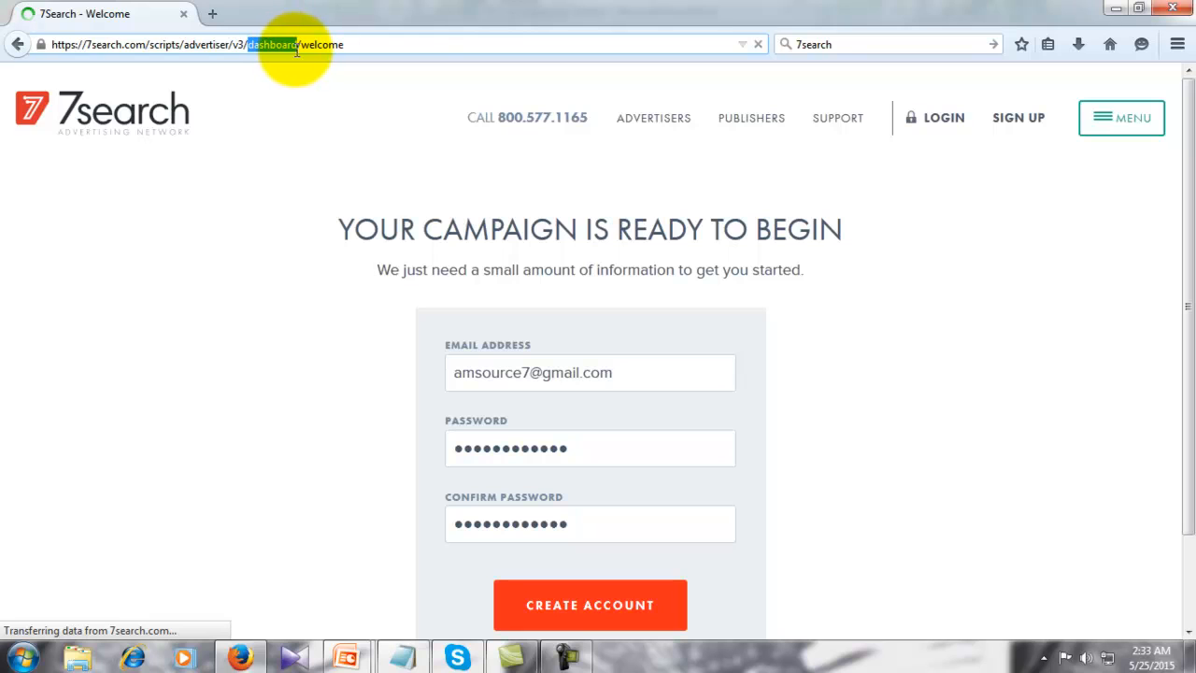
left_click(413, 45)
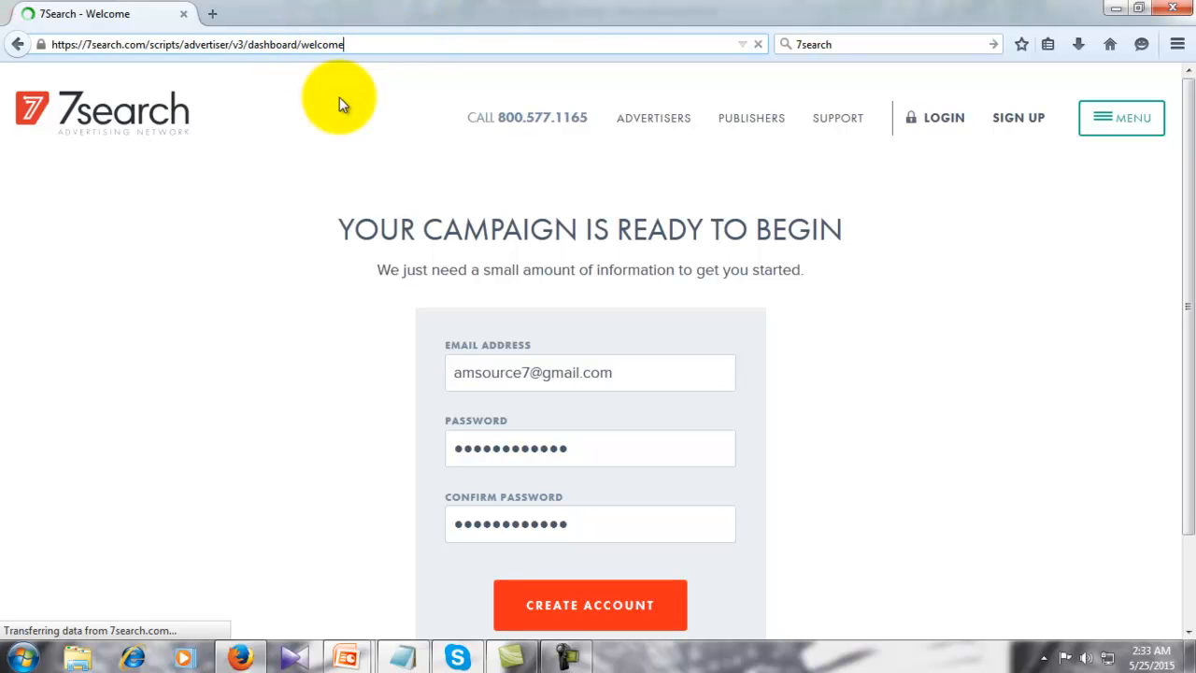
- Load gmail.com in a new tab, then return to the 7Search welcome tab
left_click(220, 13)
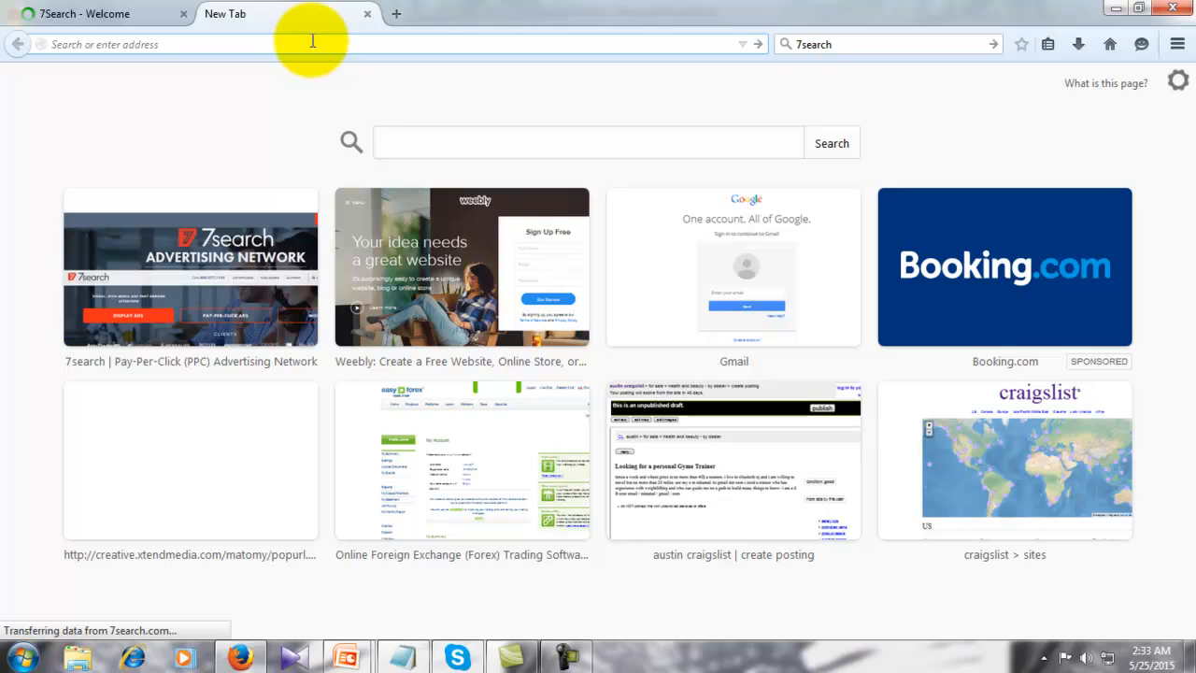
type("g")
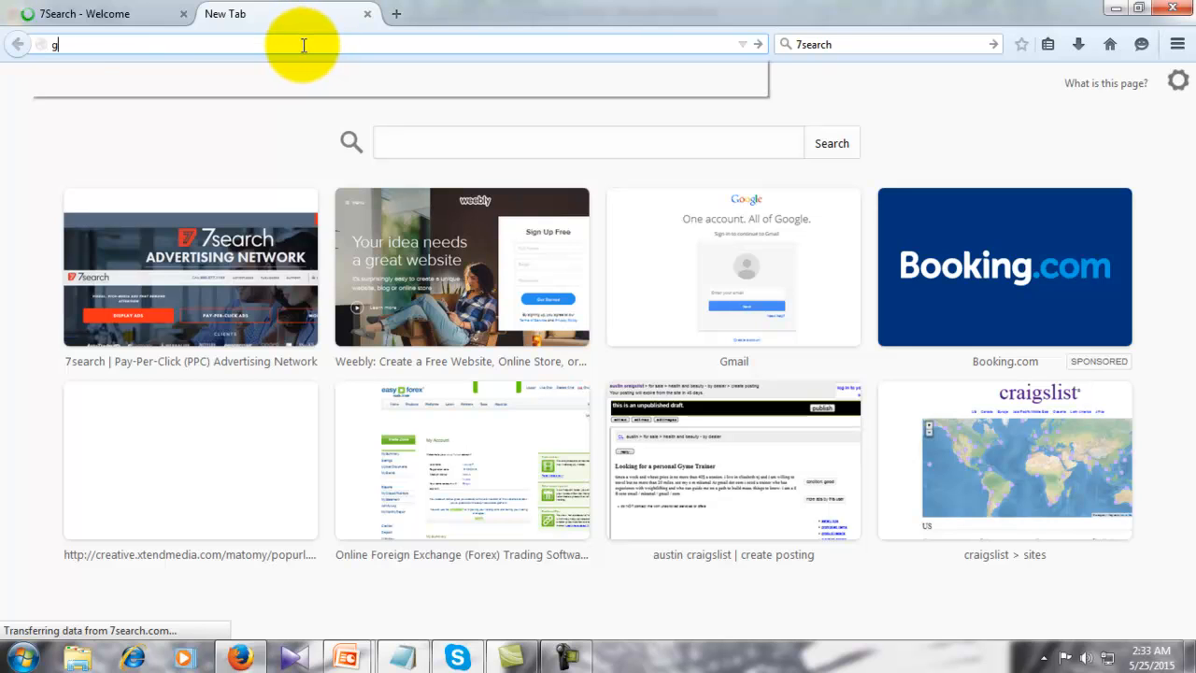
left_click(124, 111)
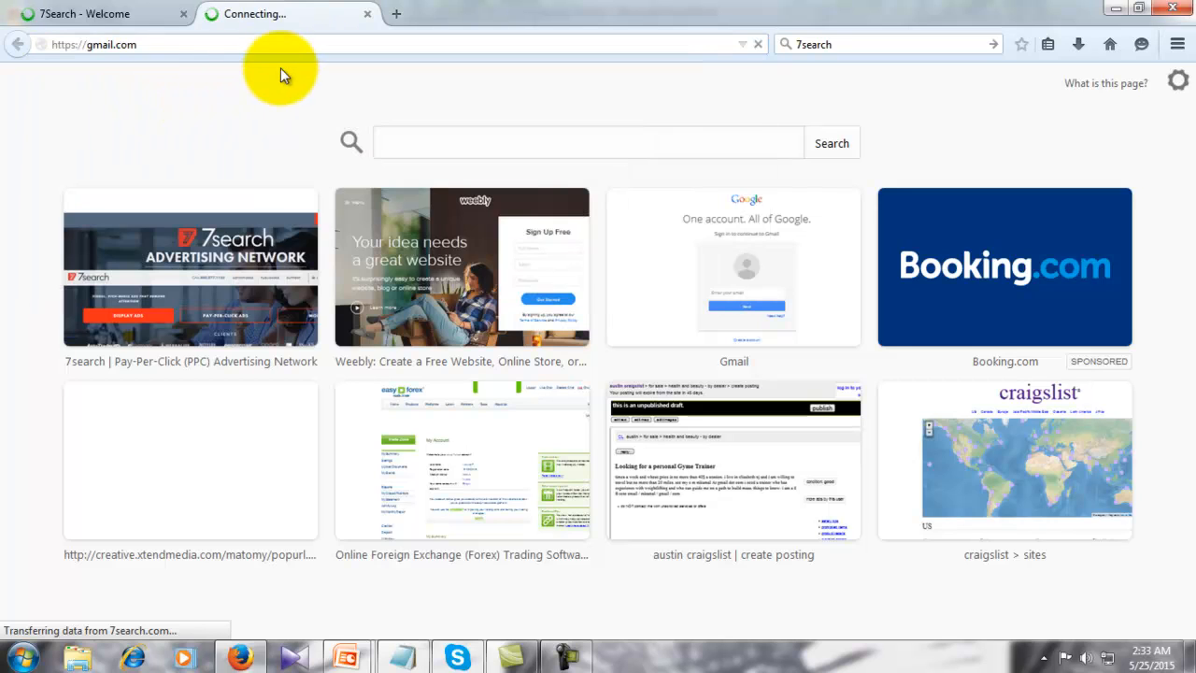
left_click(125, 14)
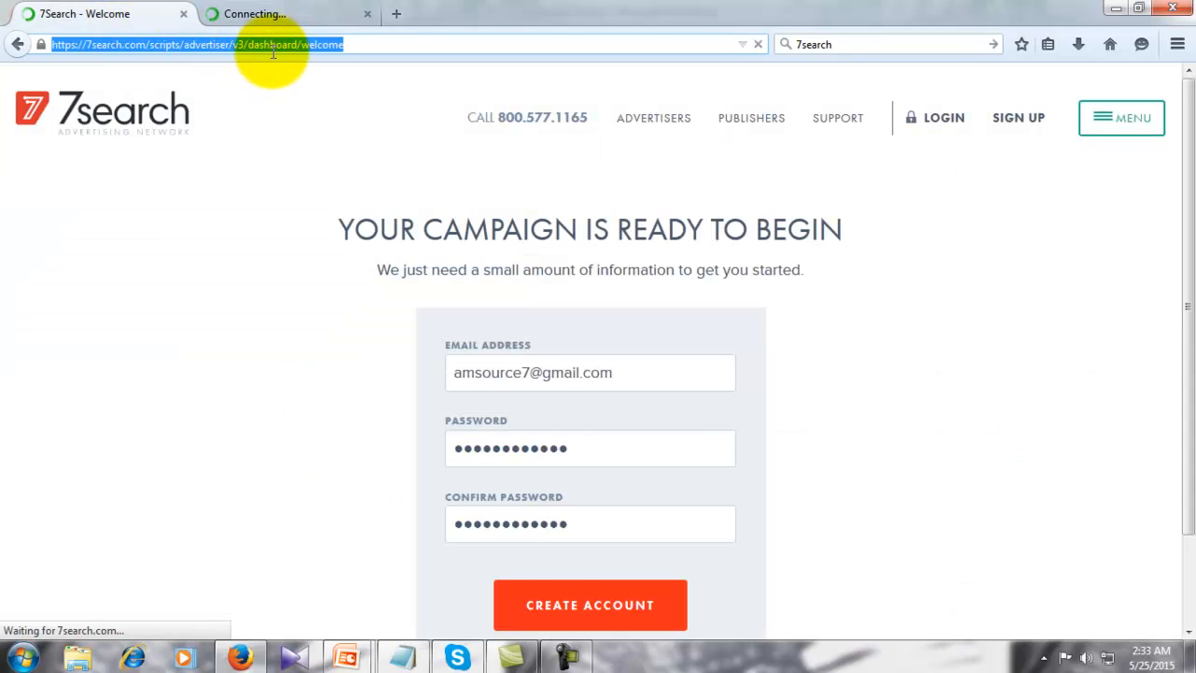
left_click(303, 16)
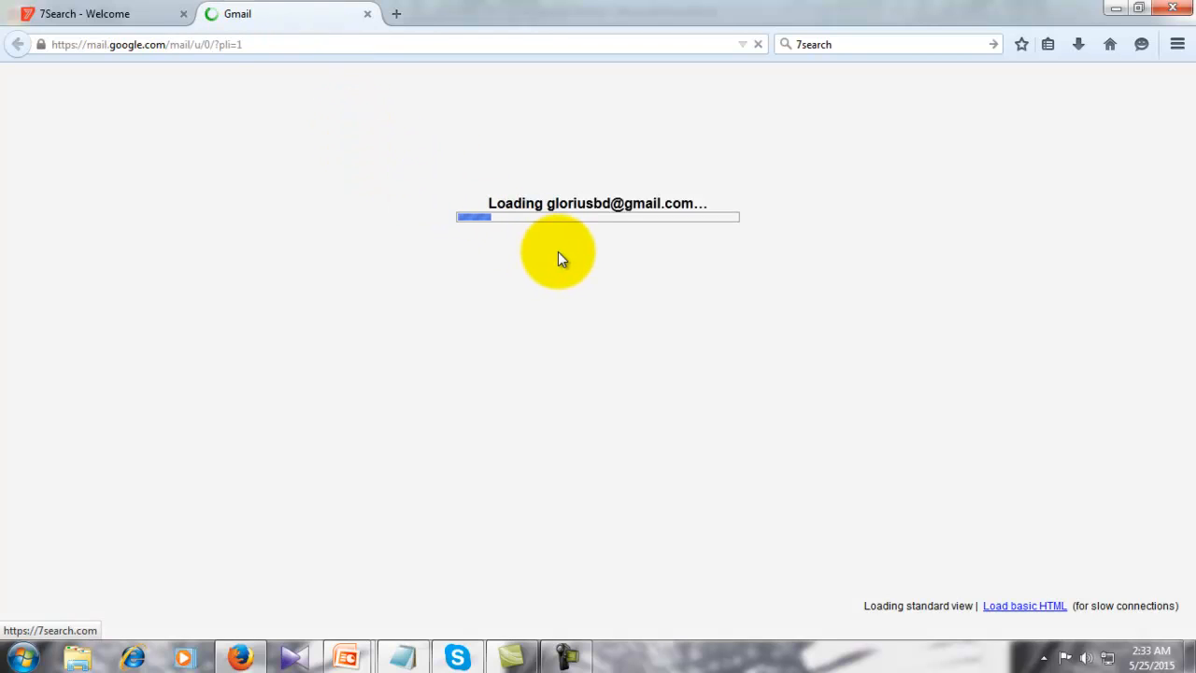
left_click(132, 18)
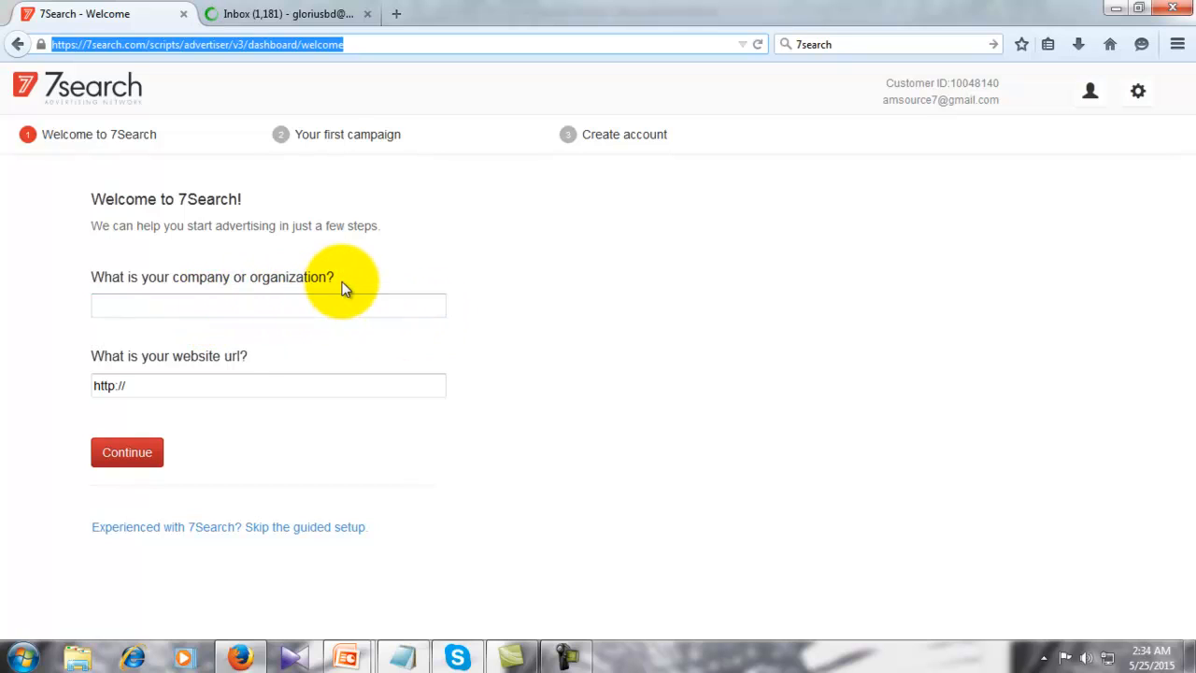
left_click(643, 366)
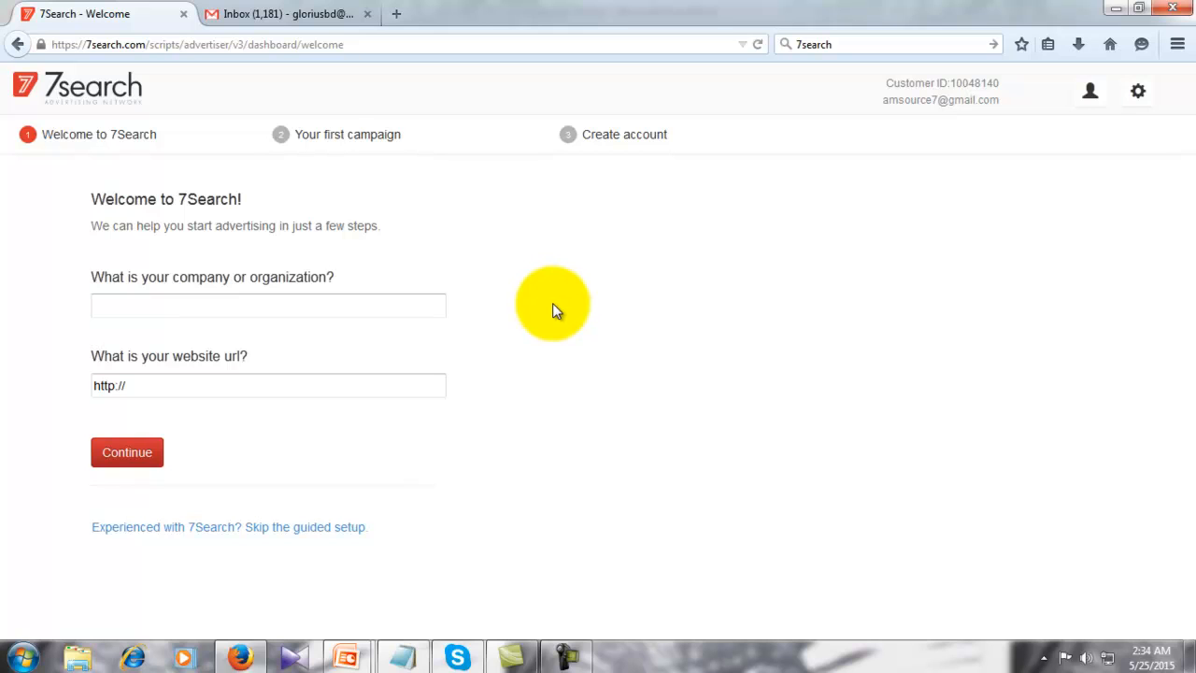
left_click(259, 304)
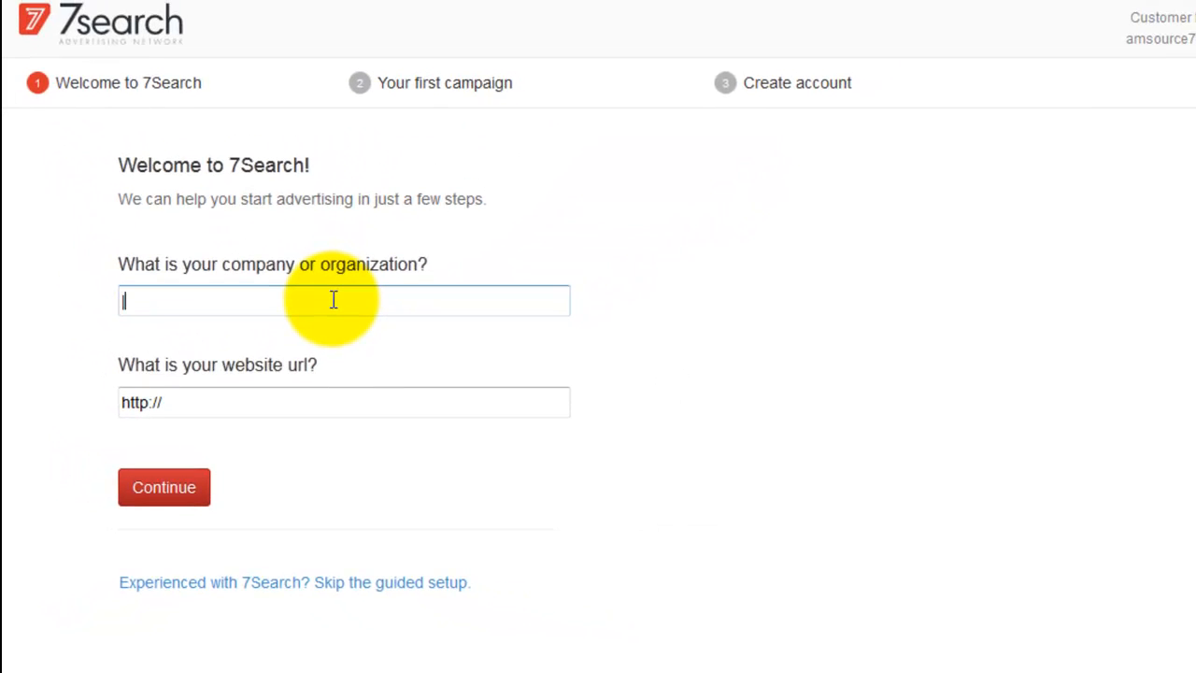
type("A")
type("Af")
type("fil")
type("iate ")
type("Ma")
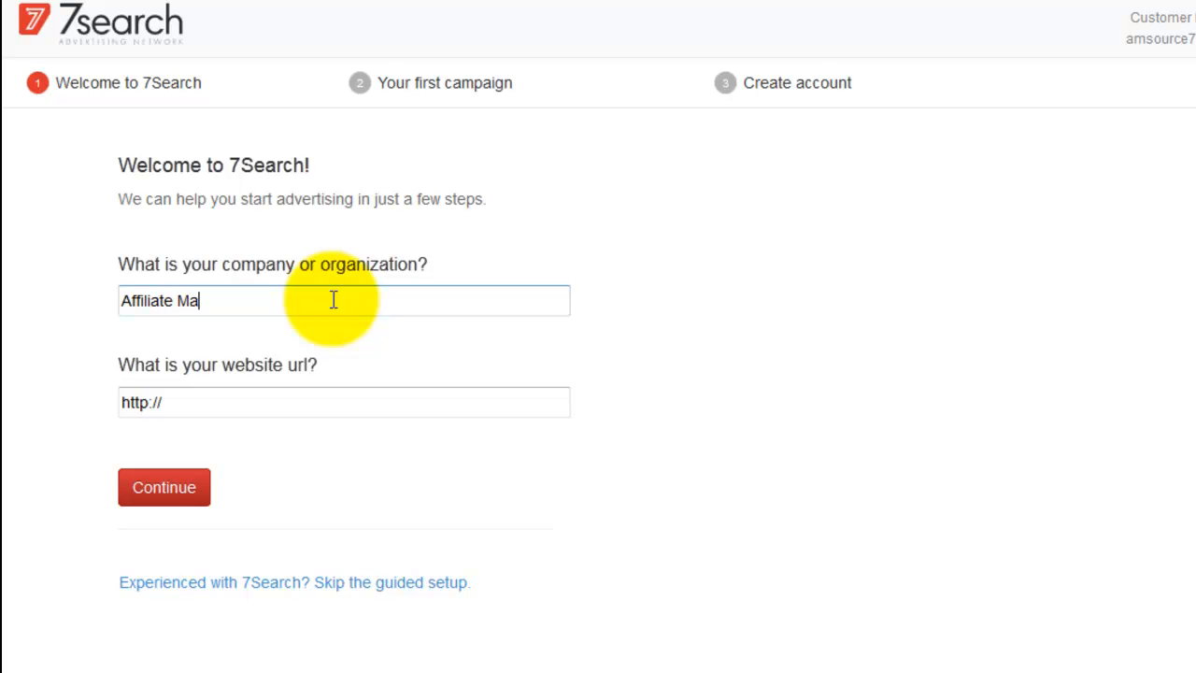
type("rketing Source")
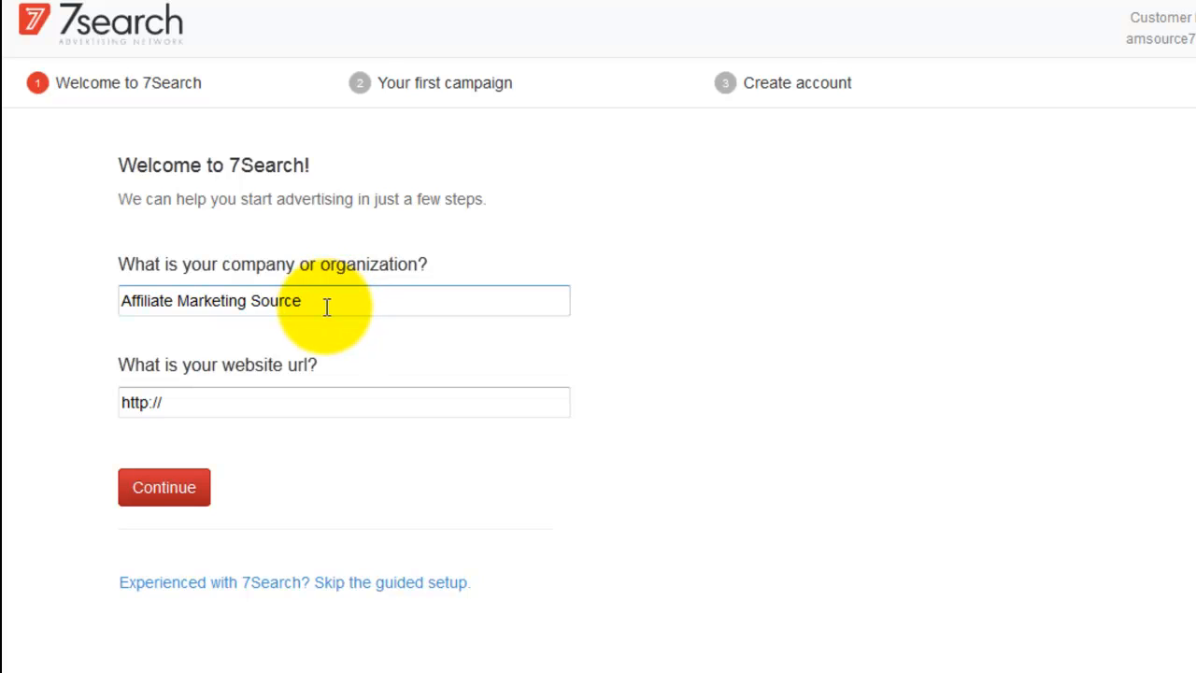
left_click(317, 401)
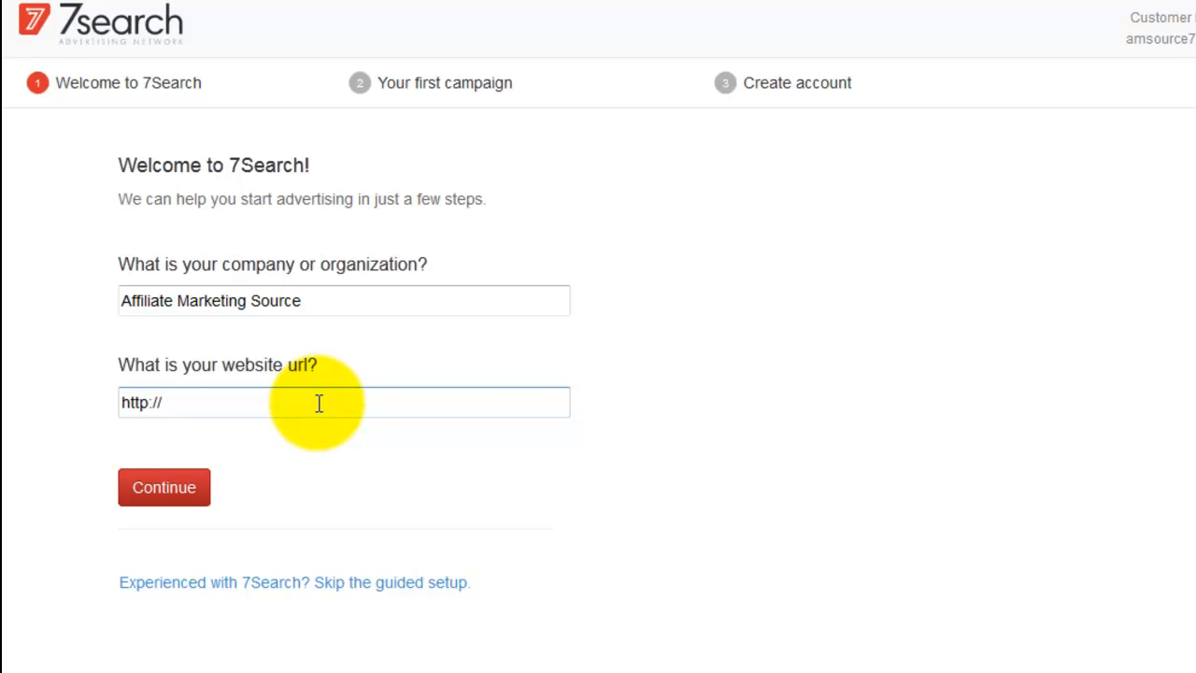
type("www.gh")
key("BackSpace")
type("lbdload.com")
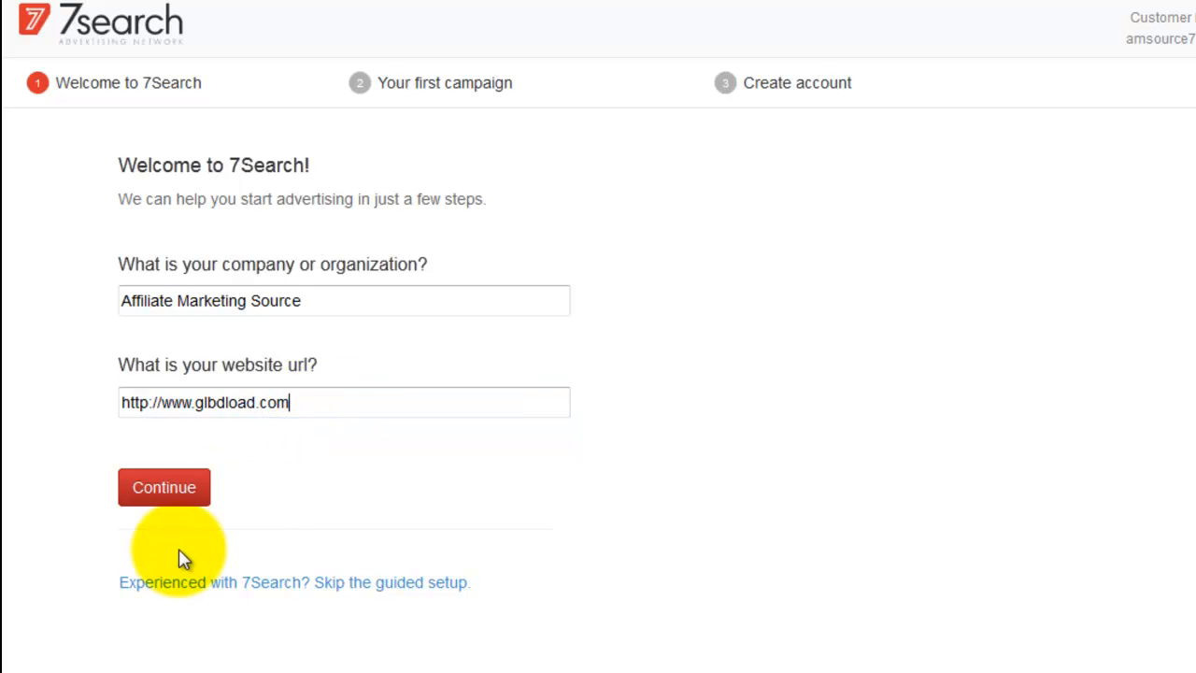
left_click(179, 487)
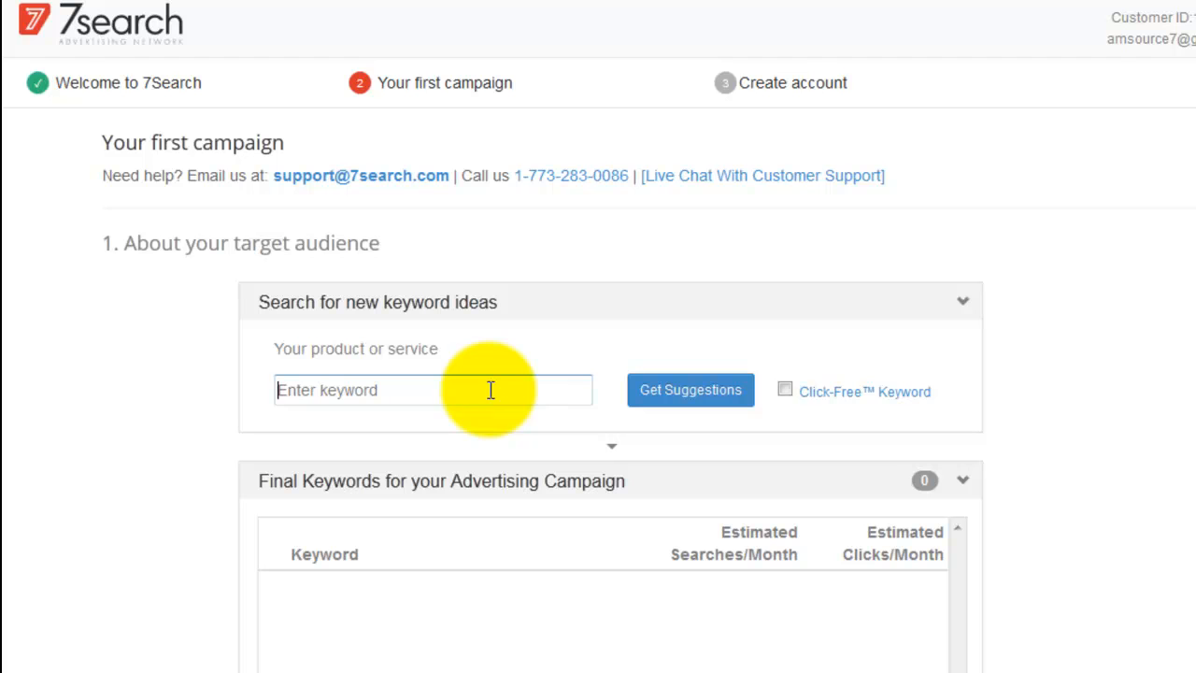
- Skip the first-campaign form with Skip to Next to reach email verification
scroll(1143, 361, "down", 4)
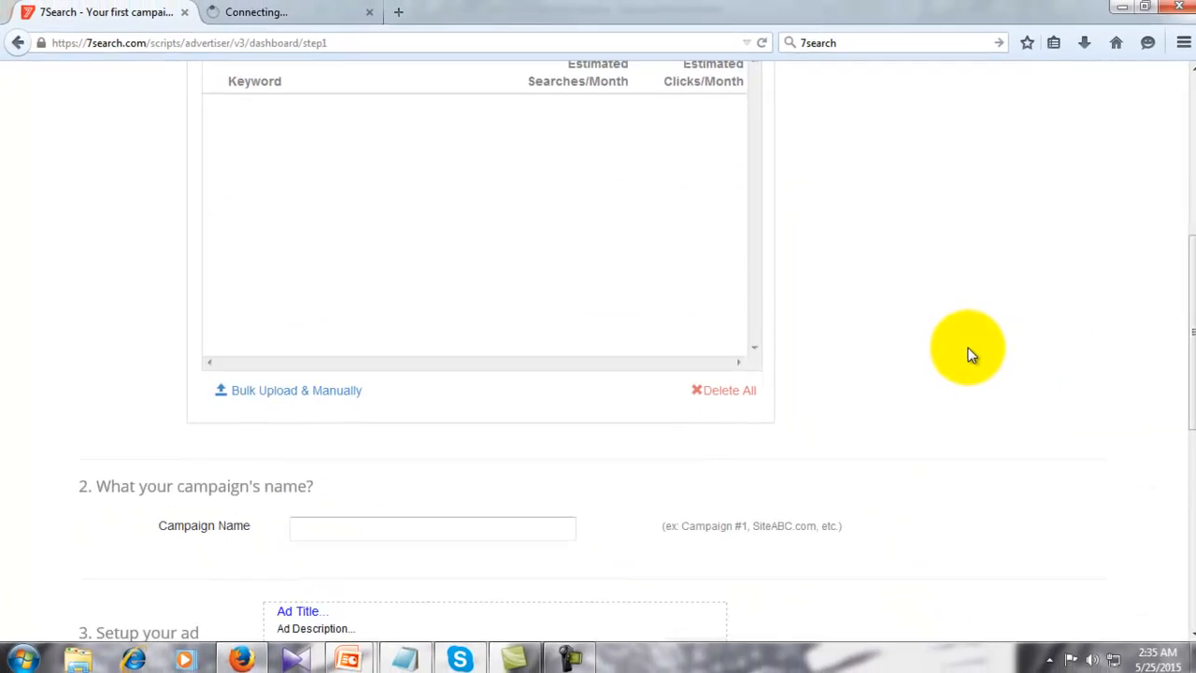
scroll(967, 351, "down", 2)
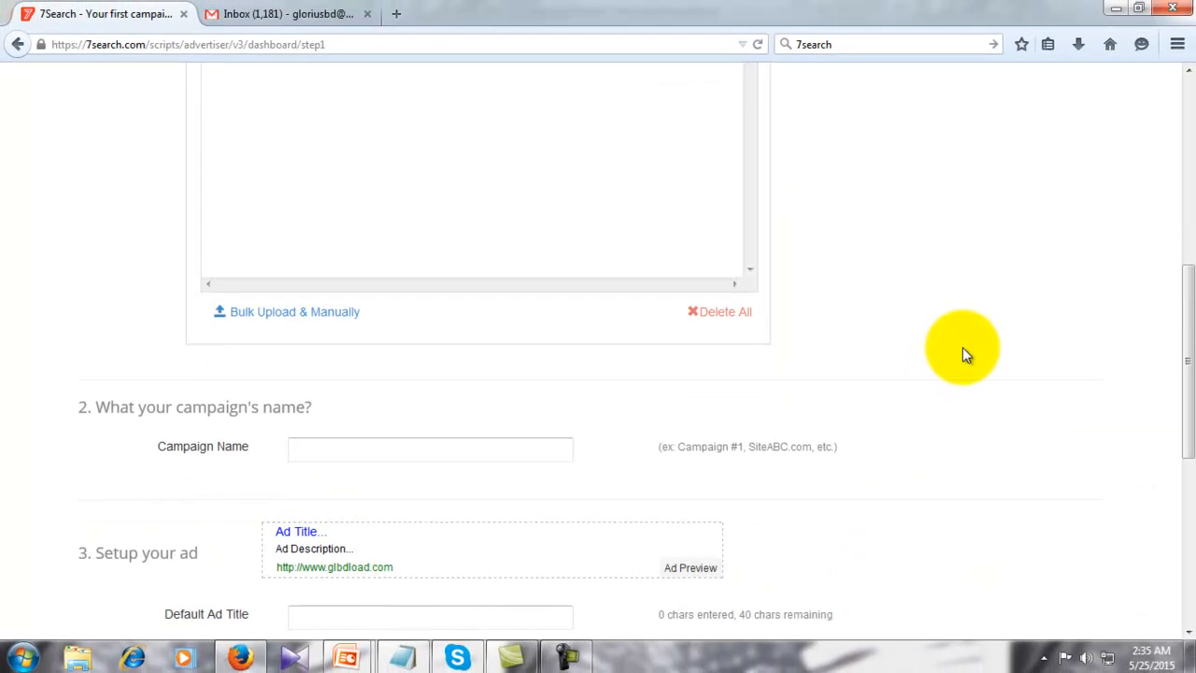
scroll(965, 353, "down", 4)
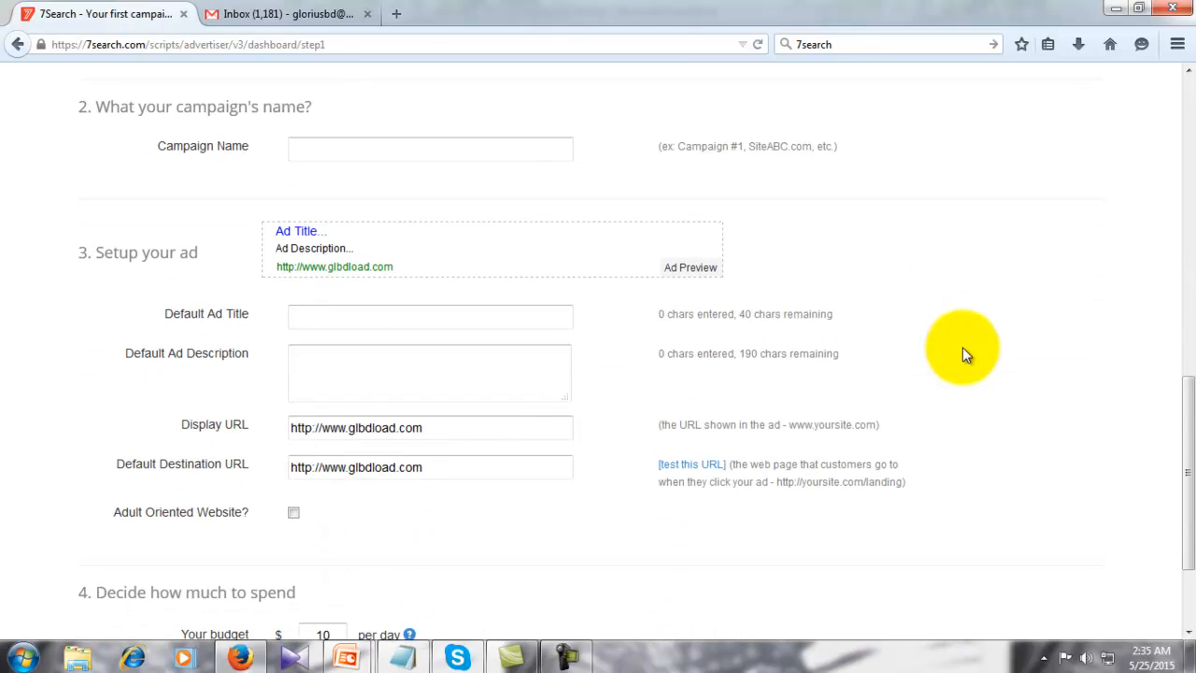
scroll(962, 346, "down", 3)
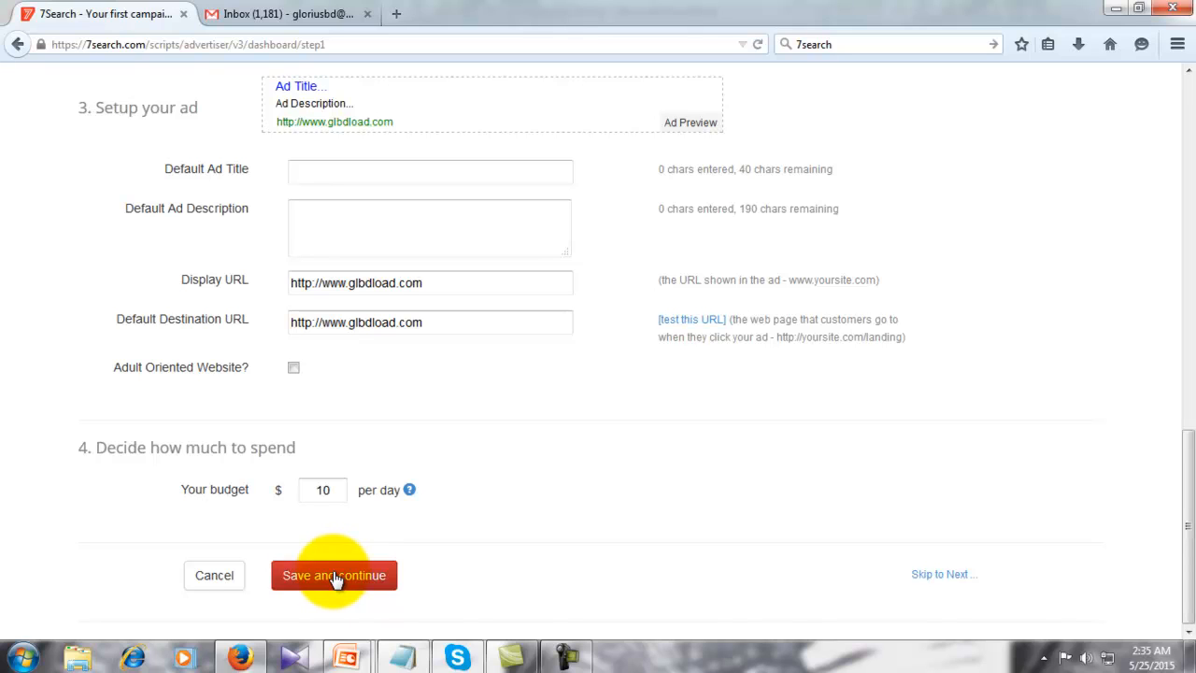
left_click(940, 575)
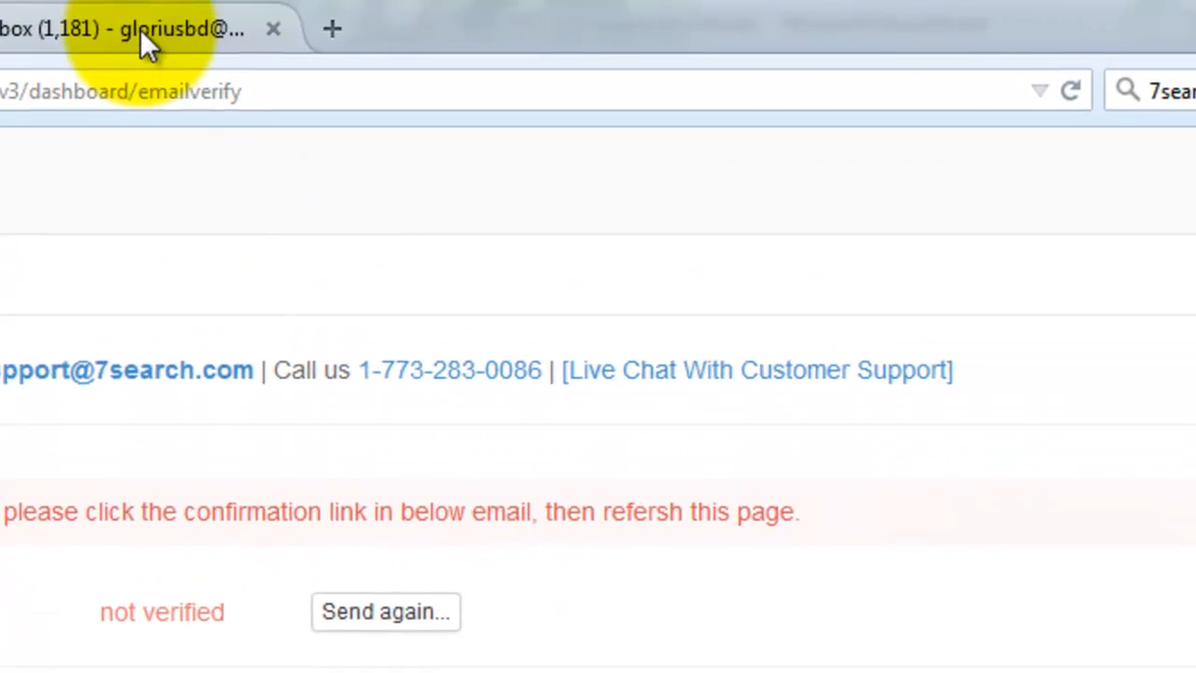
- In the Gmail tab, sign in as the Affiliate Marketing Source account by entering its password
left_click(120, 25)
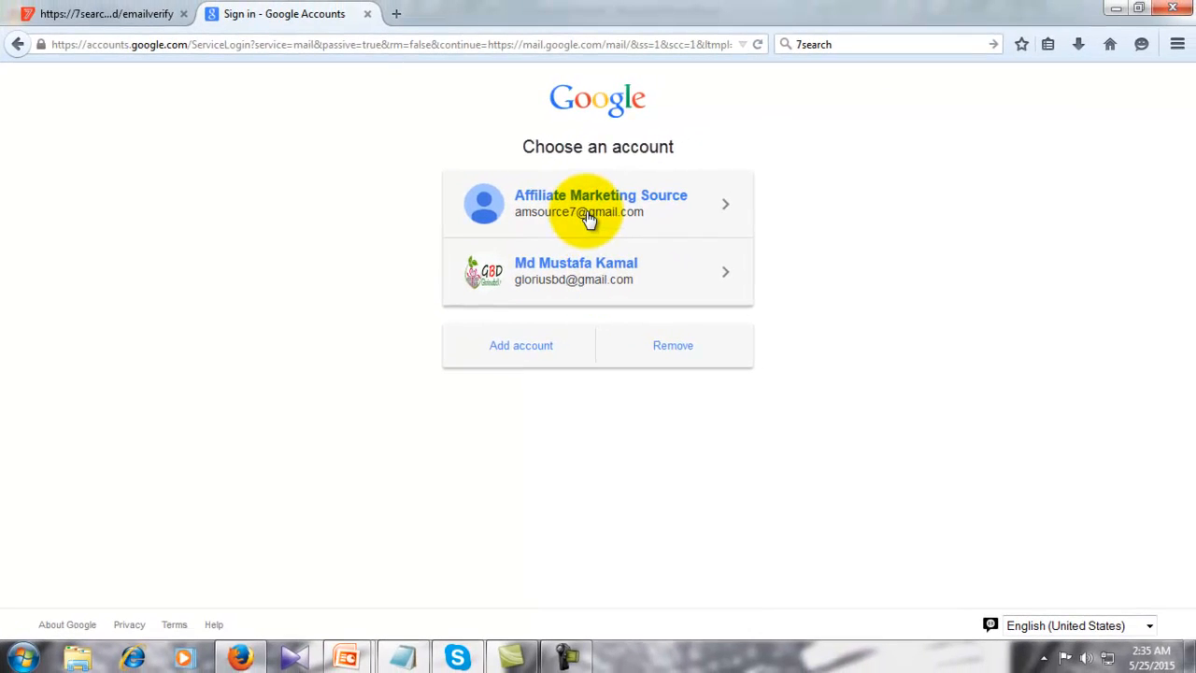
left_click(589, 218)
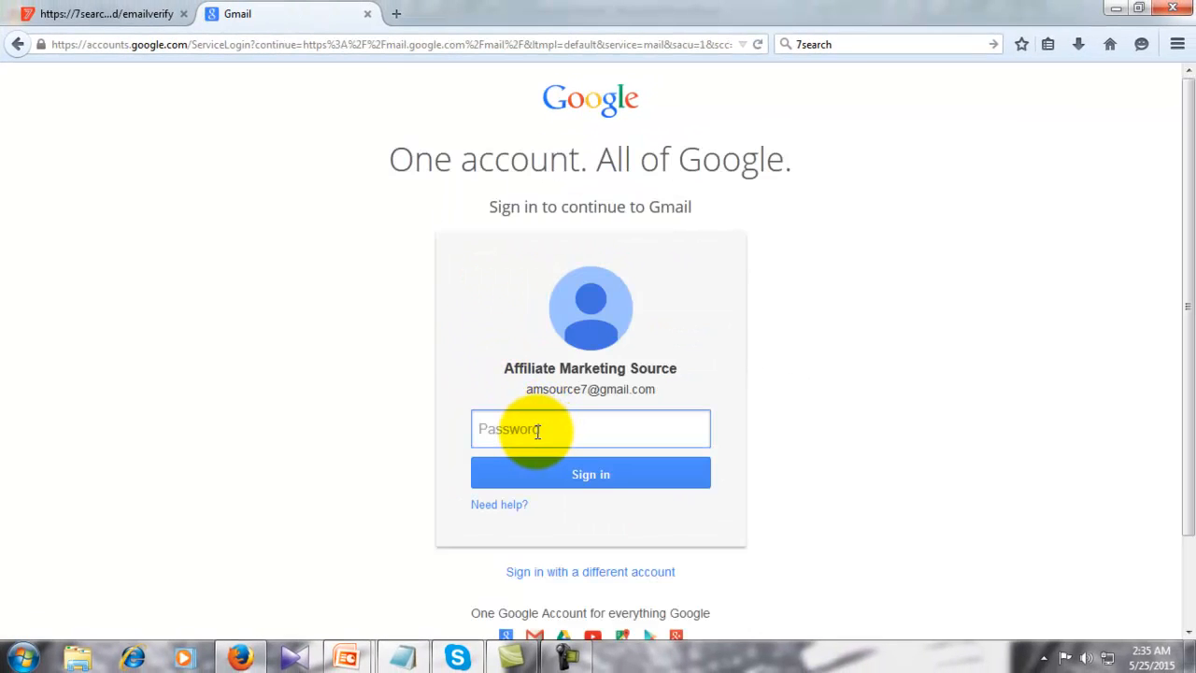
type("xxxxxxxxxxx")
key("Return")
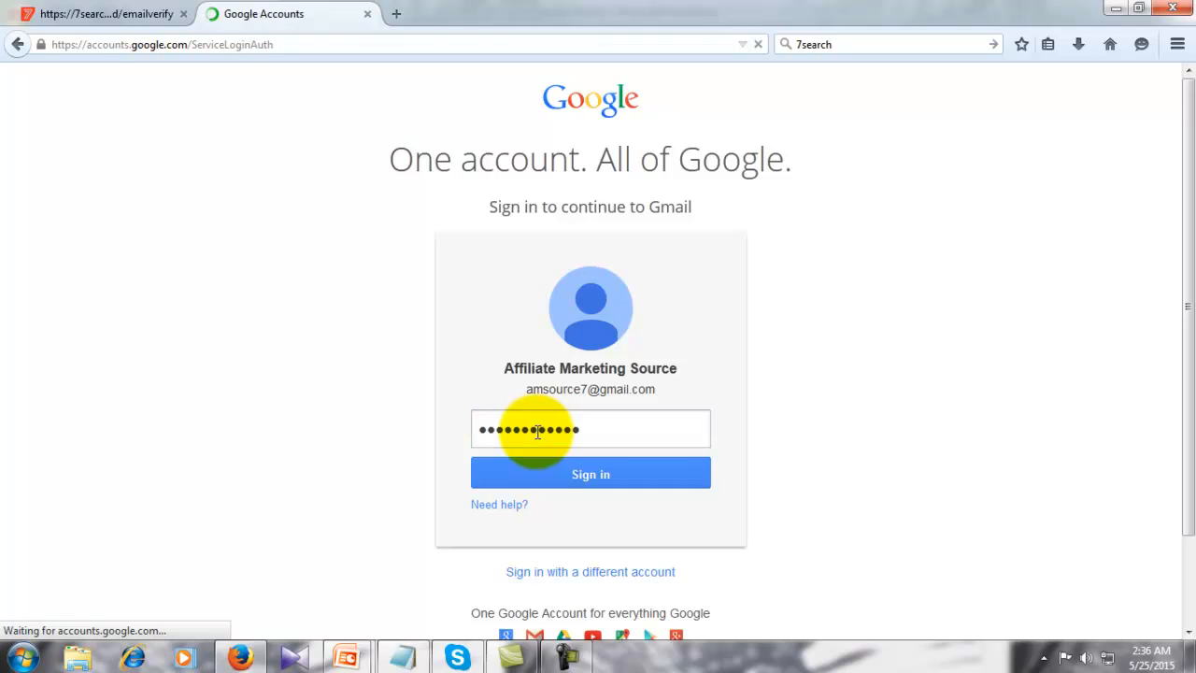
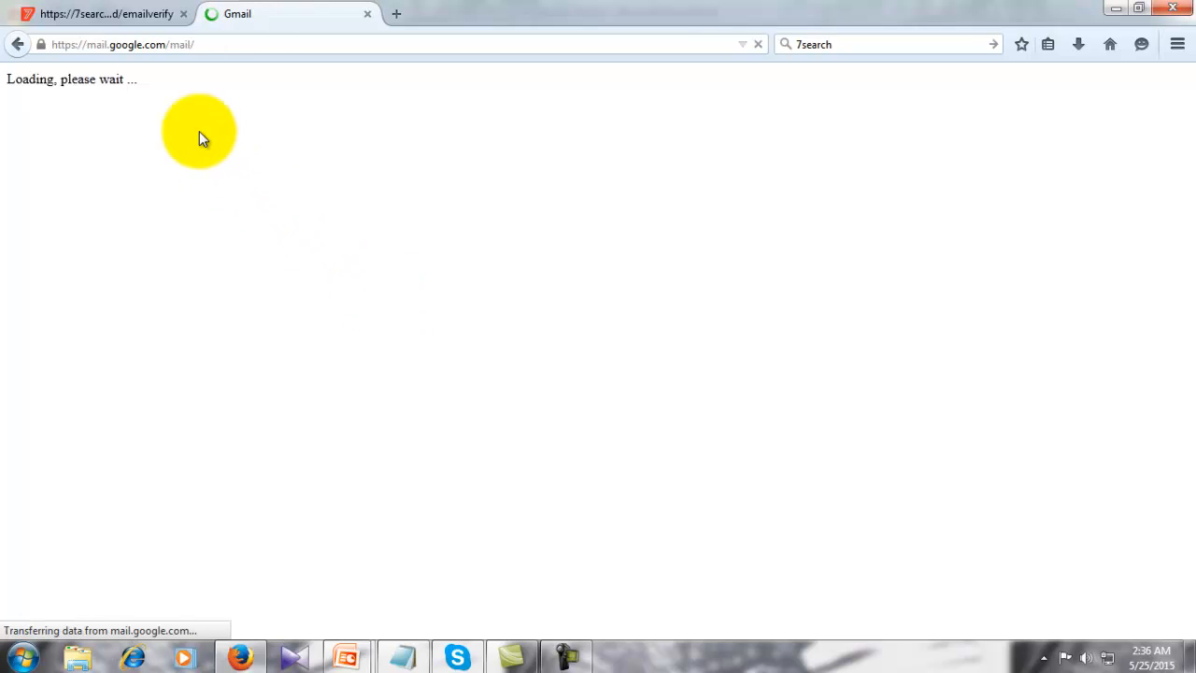
- Switch between the 7search verification tab and Gmail until the inbox shows the 7Search email
left_click(131, 16)
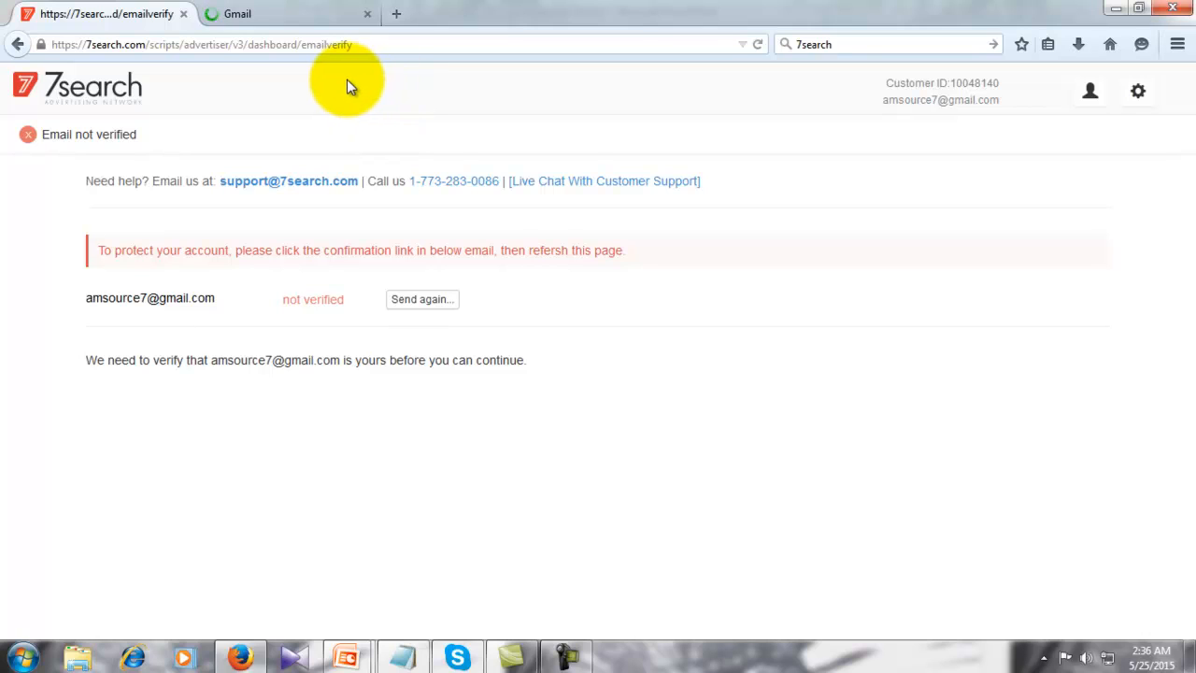
left_click(275, 18)
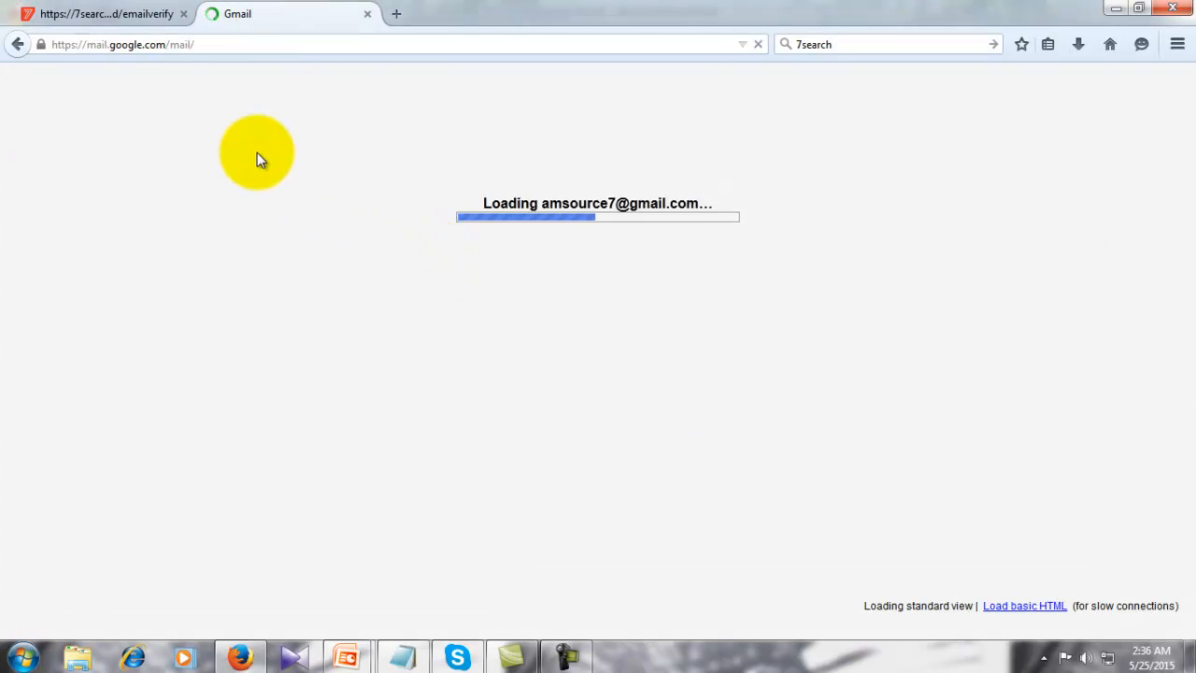
left_click(132, 17)
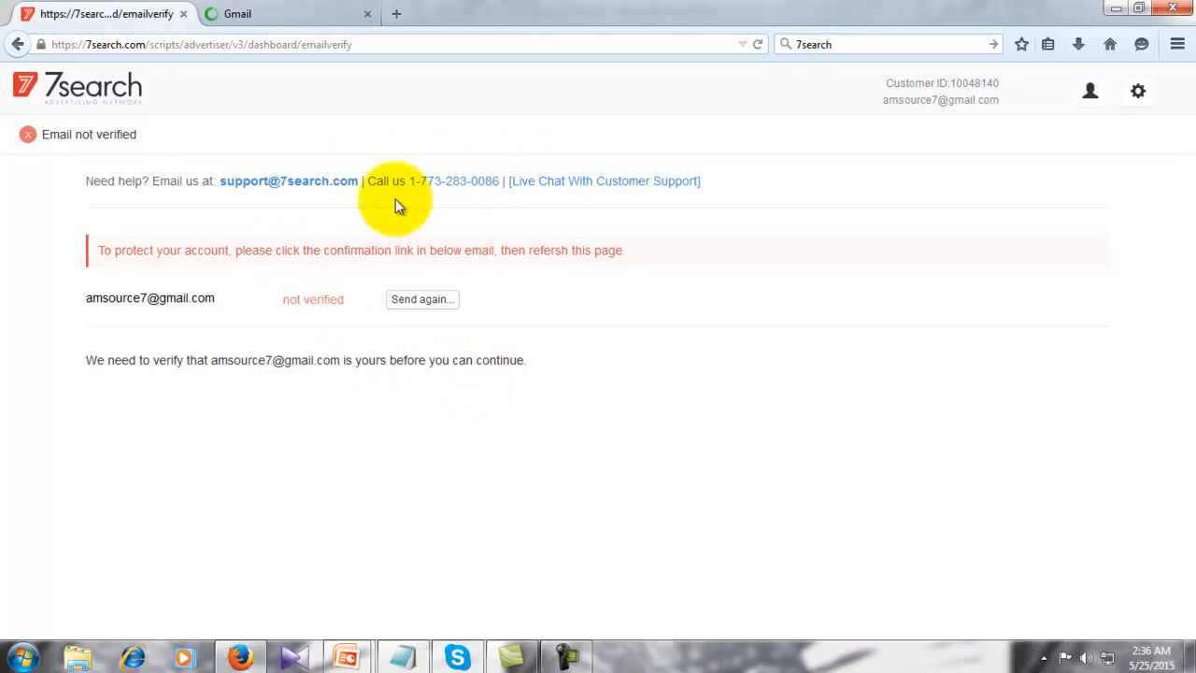
left_click(303, 22)
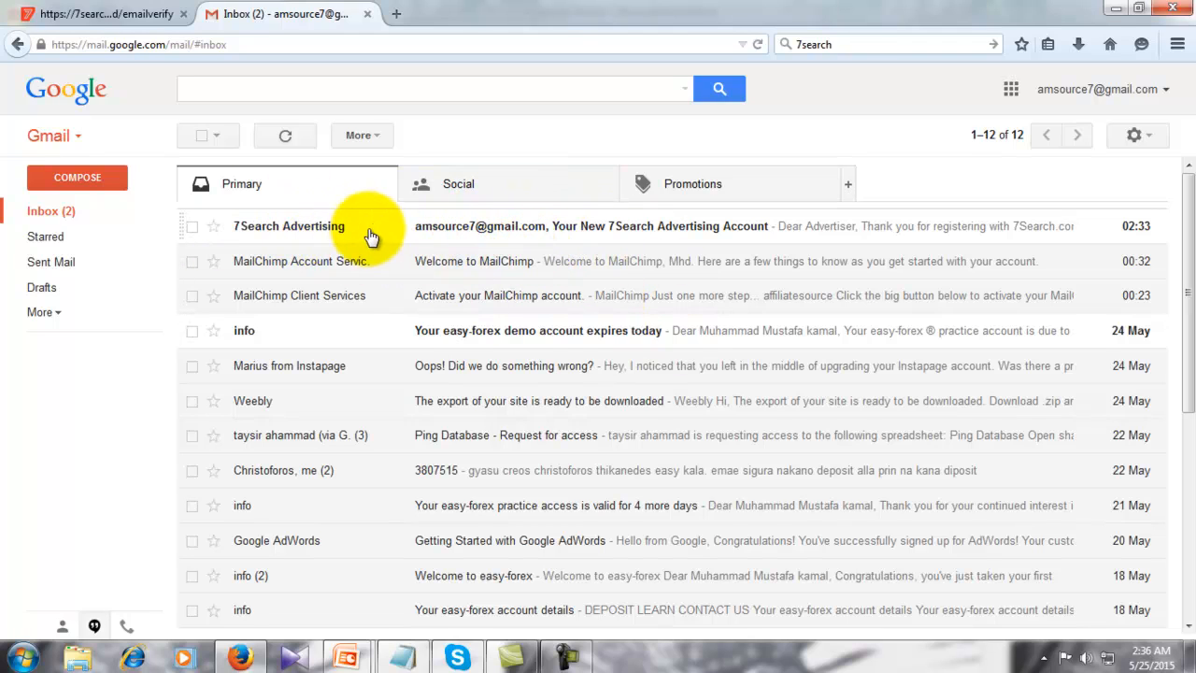
- Open the 7Search Advertising welcome email, reloading Gmail after its connection error
left_click(501, 231)
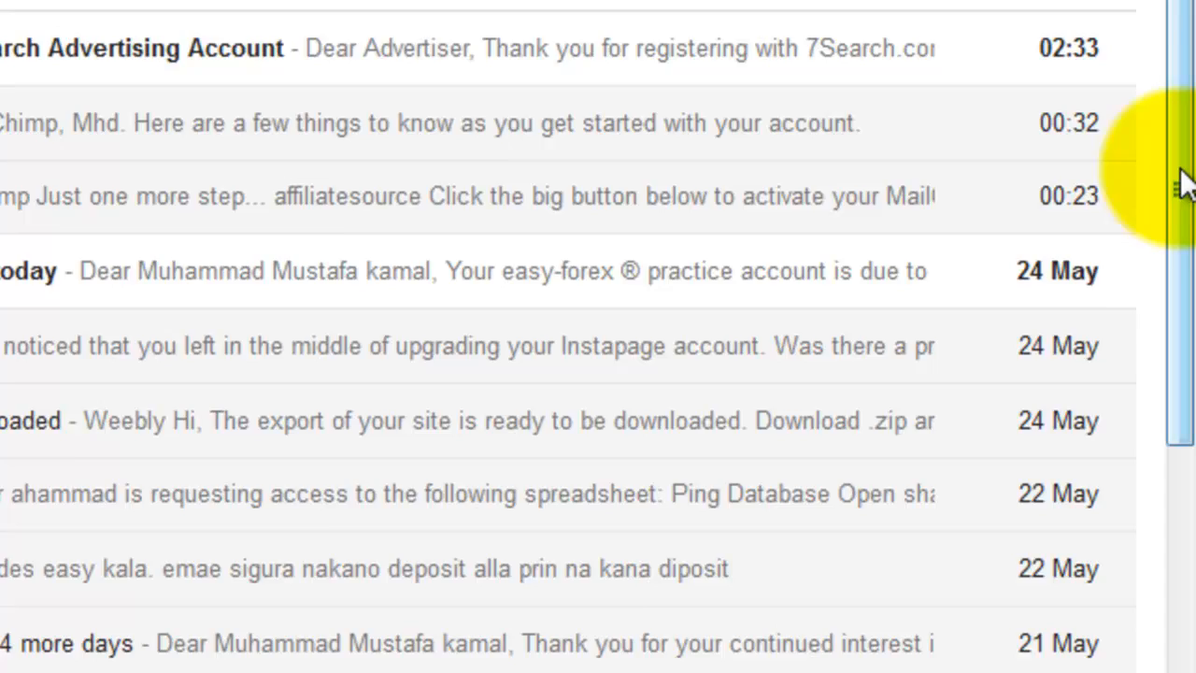
left_click_drag(1188, 292, 1190, 395)
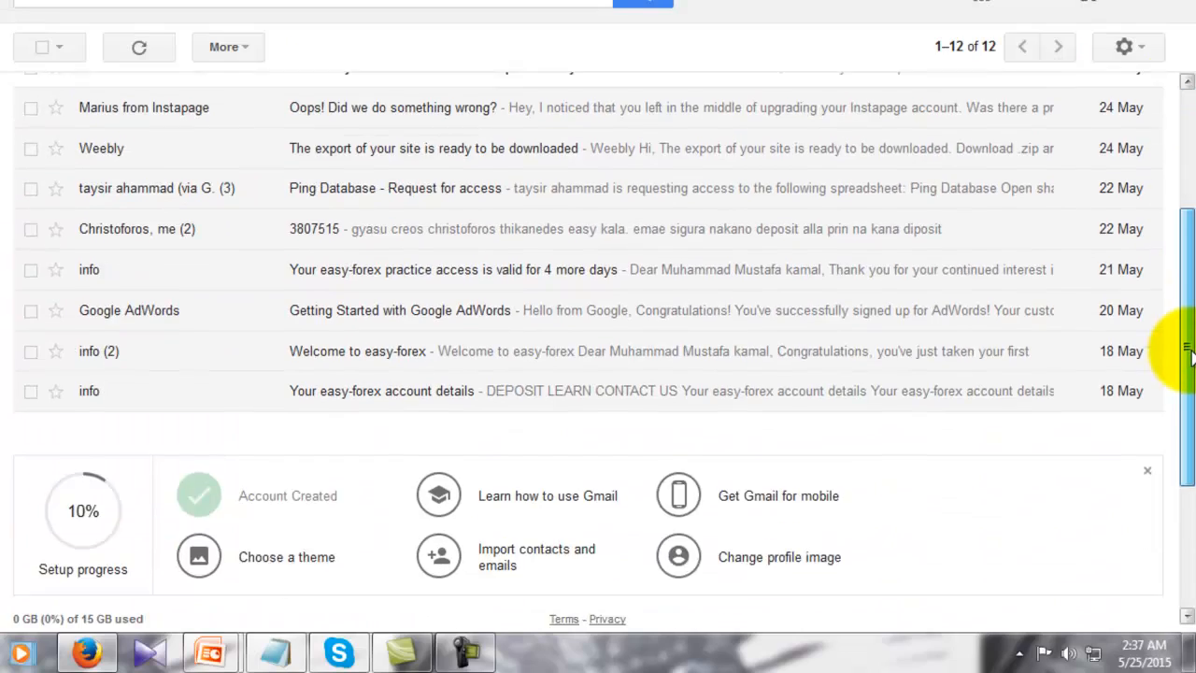
left_click_drag(1188, 351, 1174, 214)
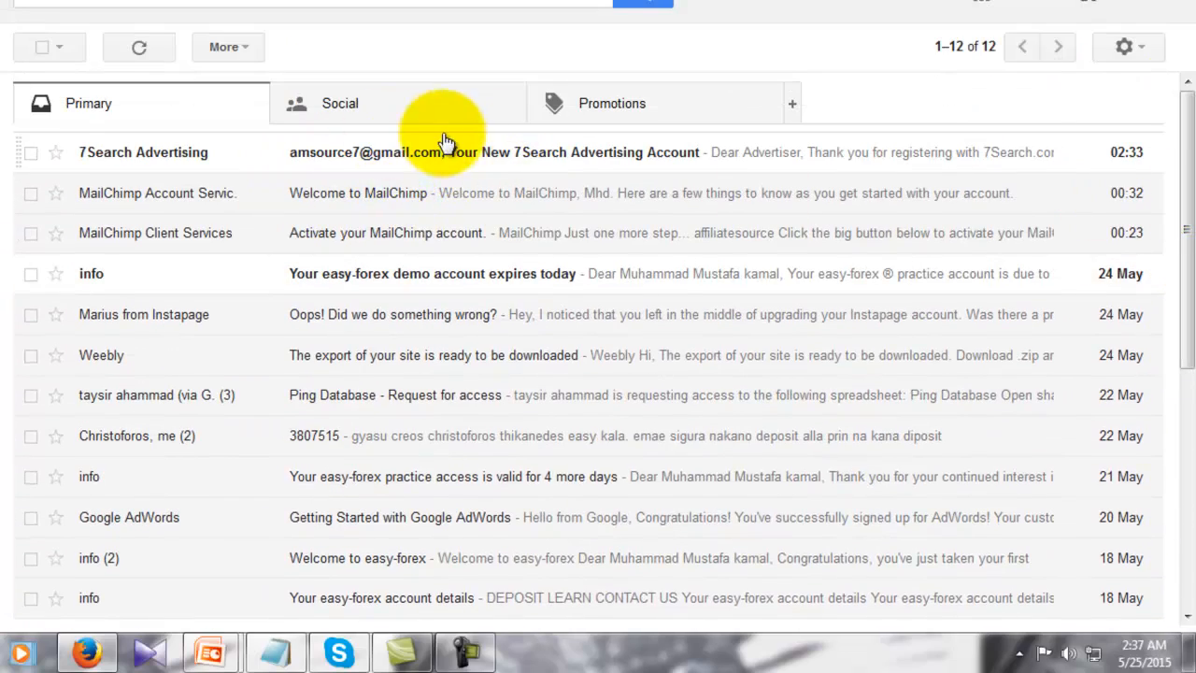
left_click(389, 161)
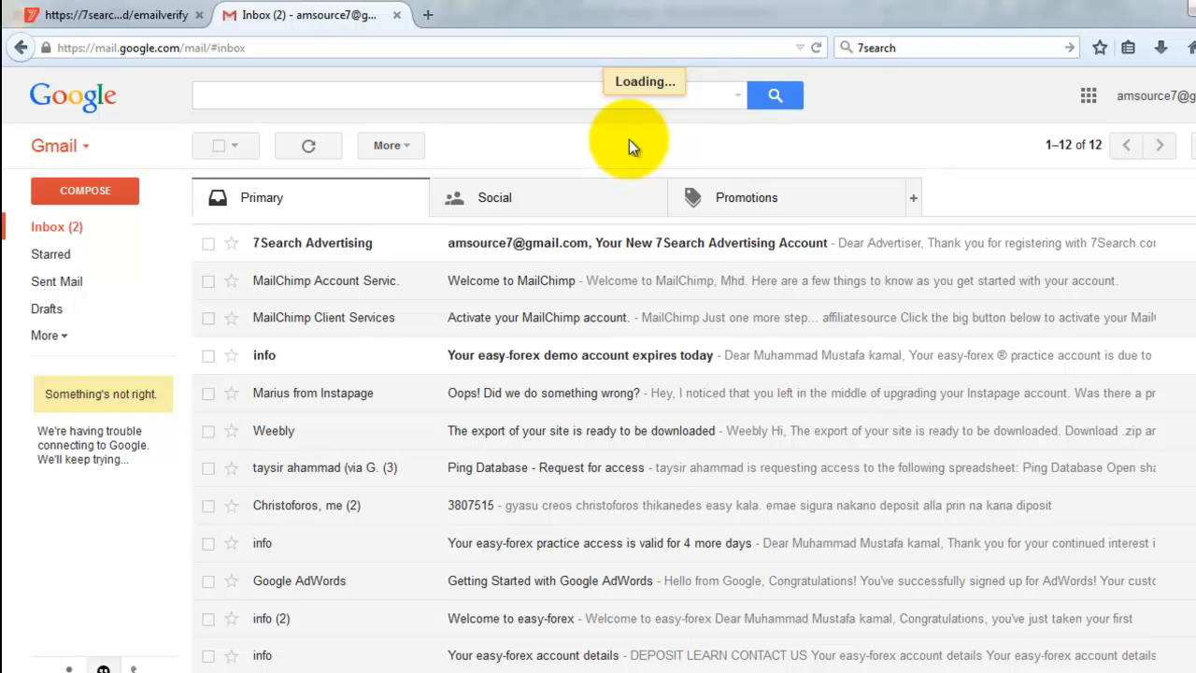
left_click(815, 48)
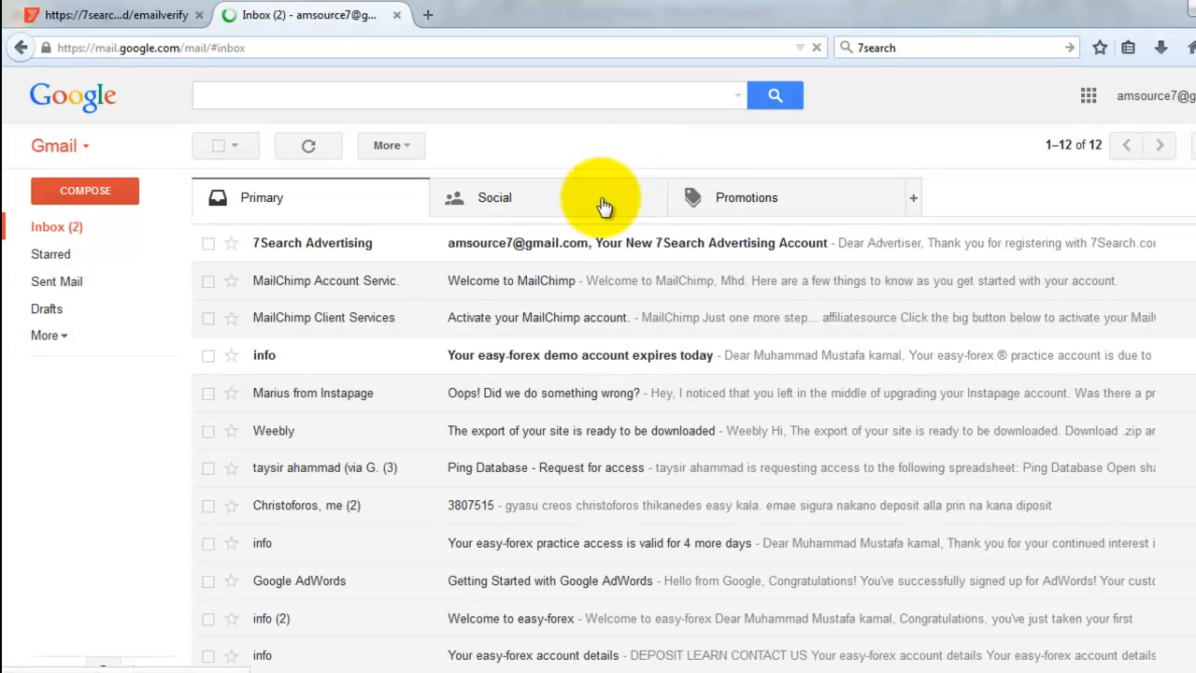
left_click(512, 252)
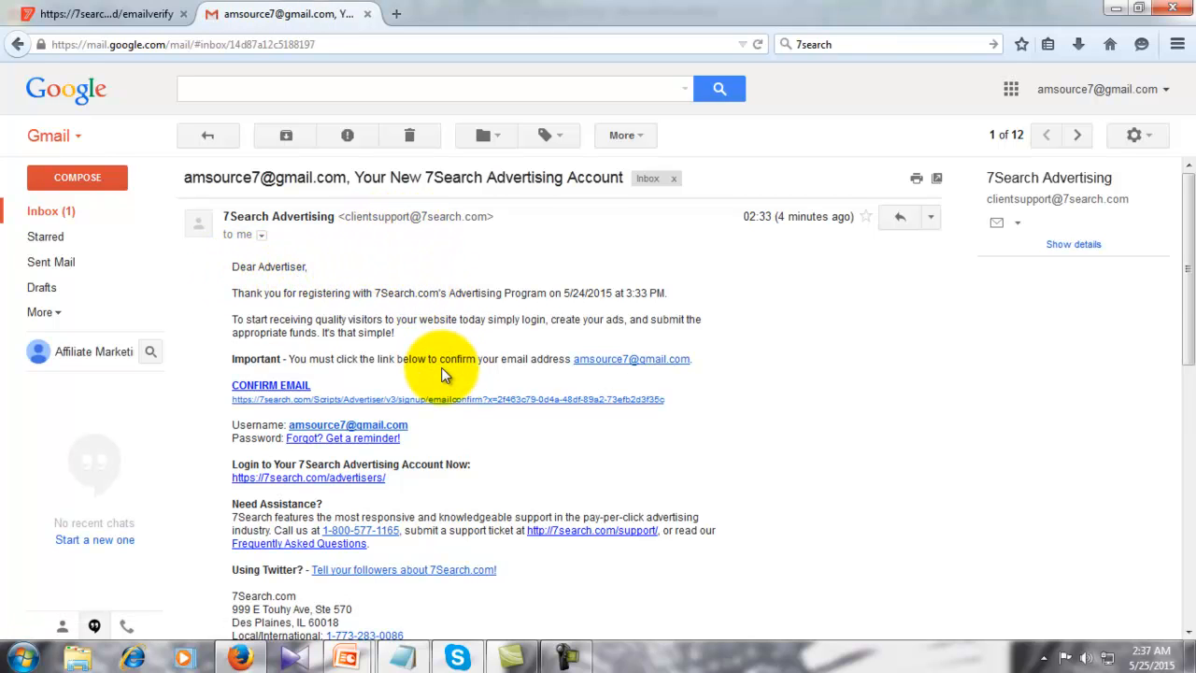
- Follow the email's CONFIRM EMAIL link to verify the 7Search account in a new tab
scroll(442, 369, "down", 1)
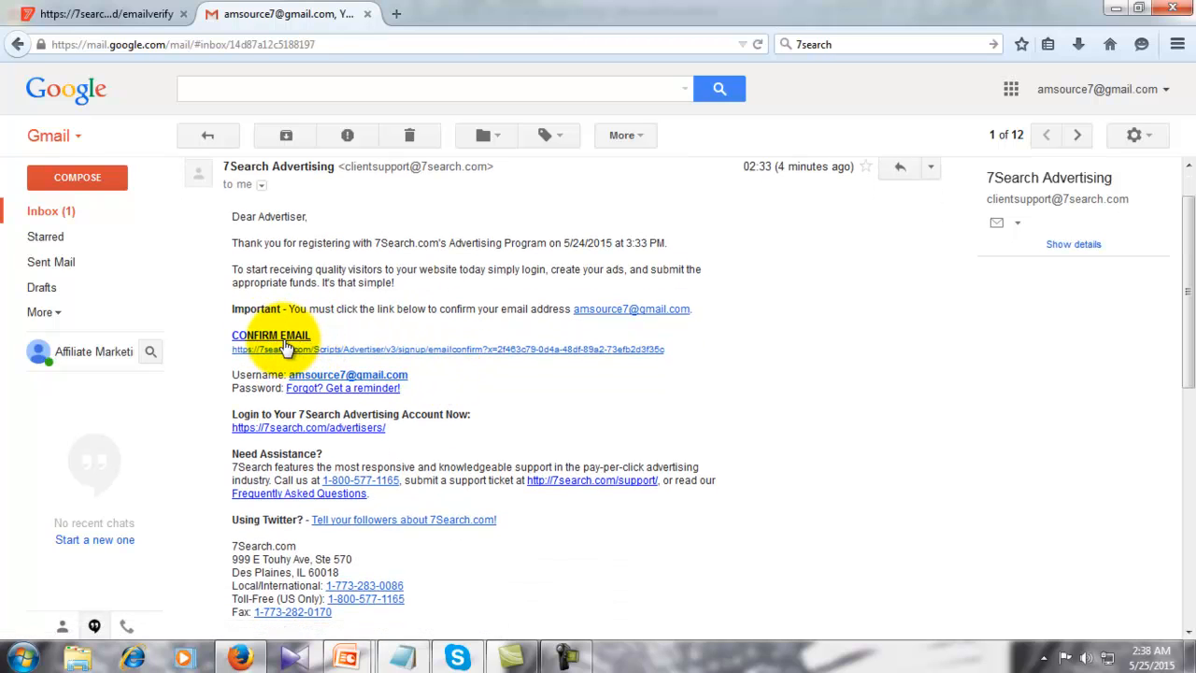
left_click(279, 351)
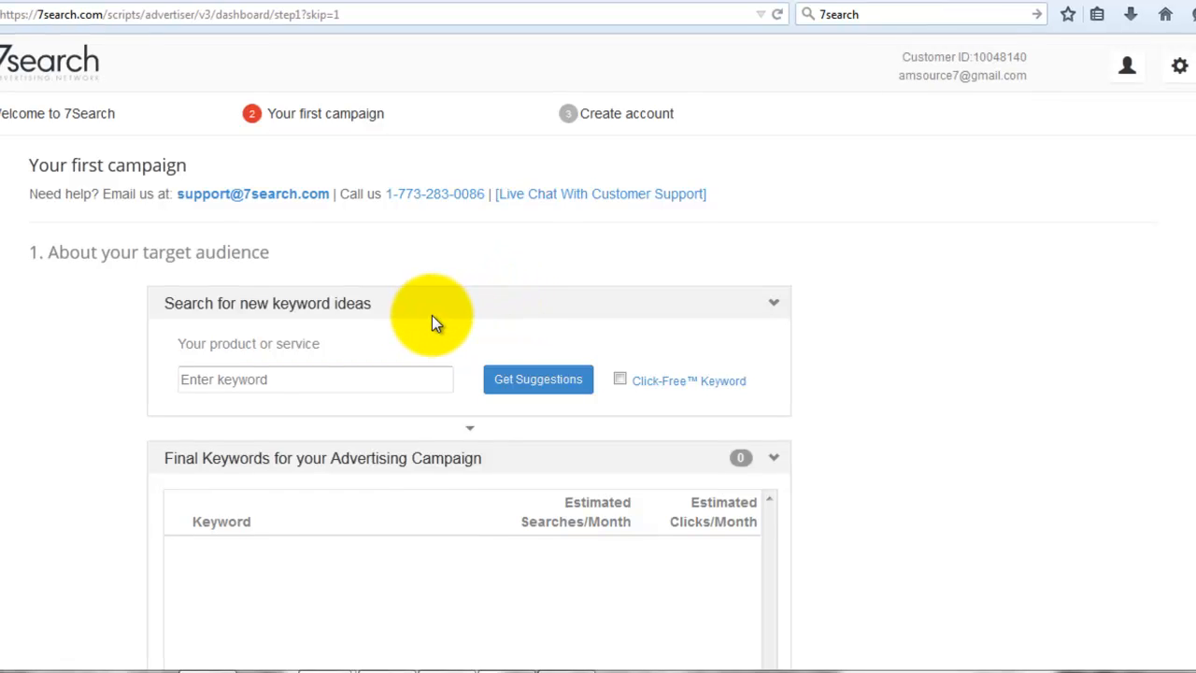
- Skip the Your first campaign page with Skip to Next
scroll(432, 320, "down", 2)
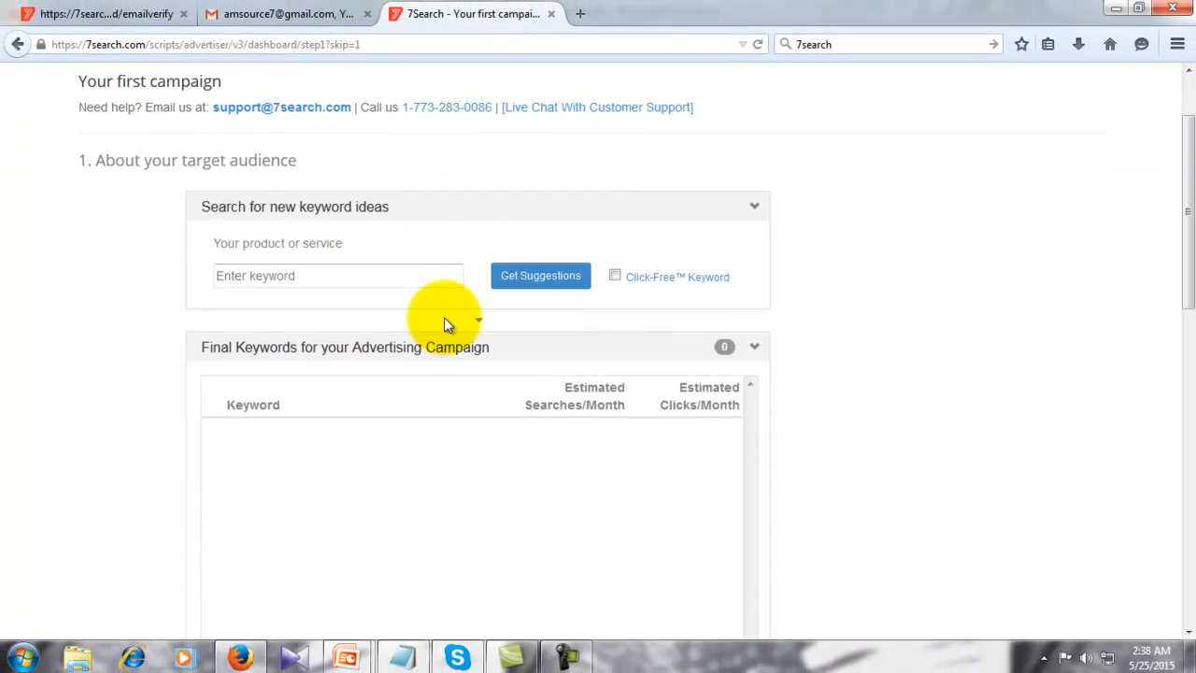
scroll(444, 323, "down", 5)
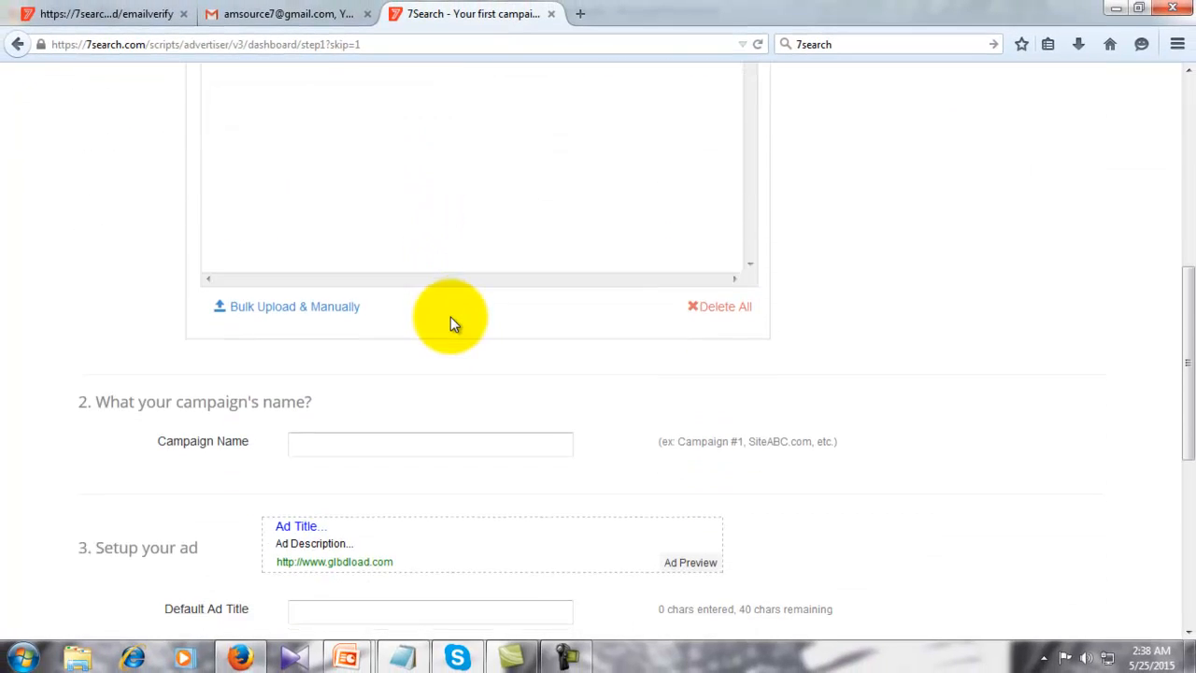
scroll(450, 323, "down", 5)
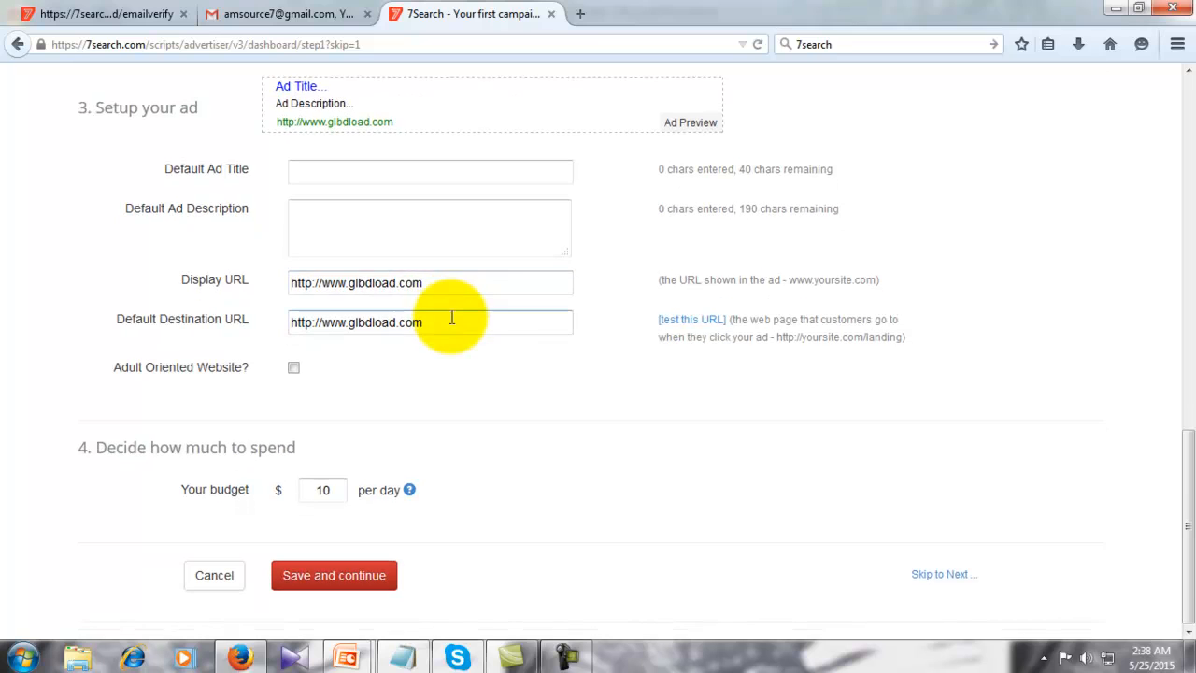
left_click(939, 577)
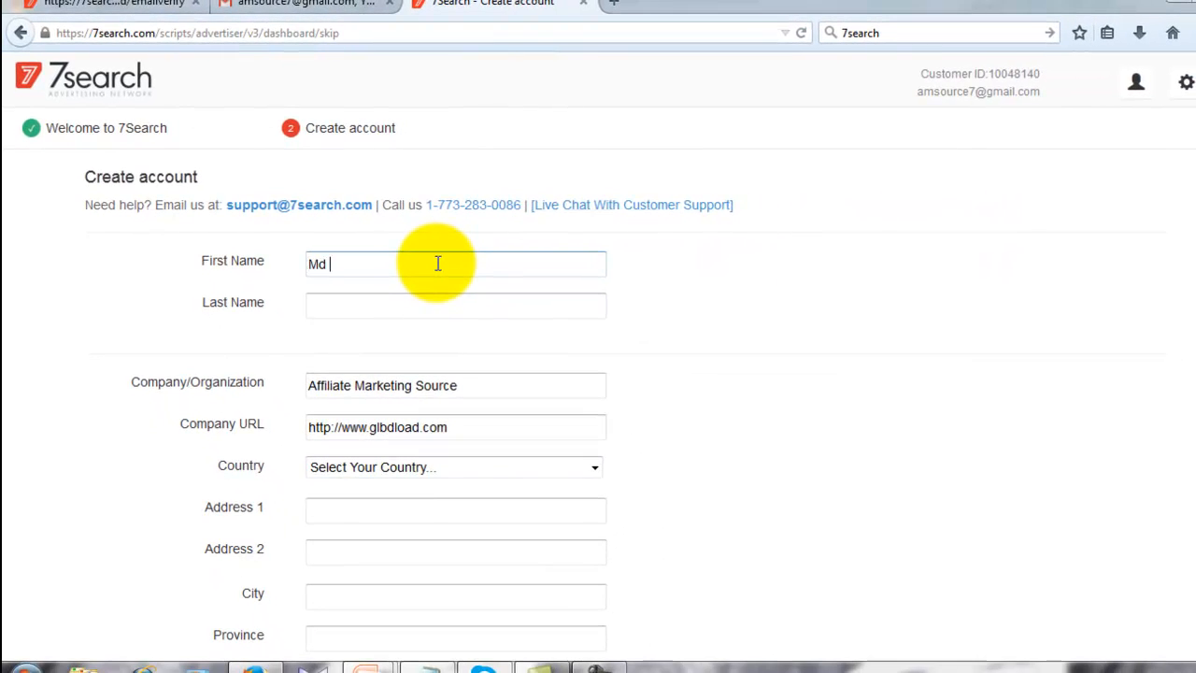
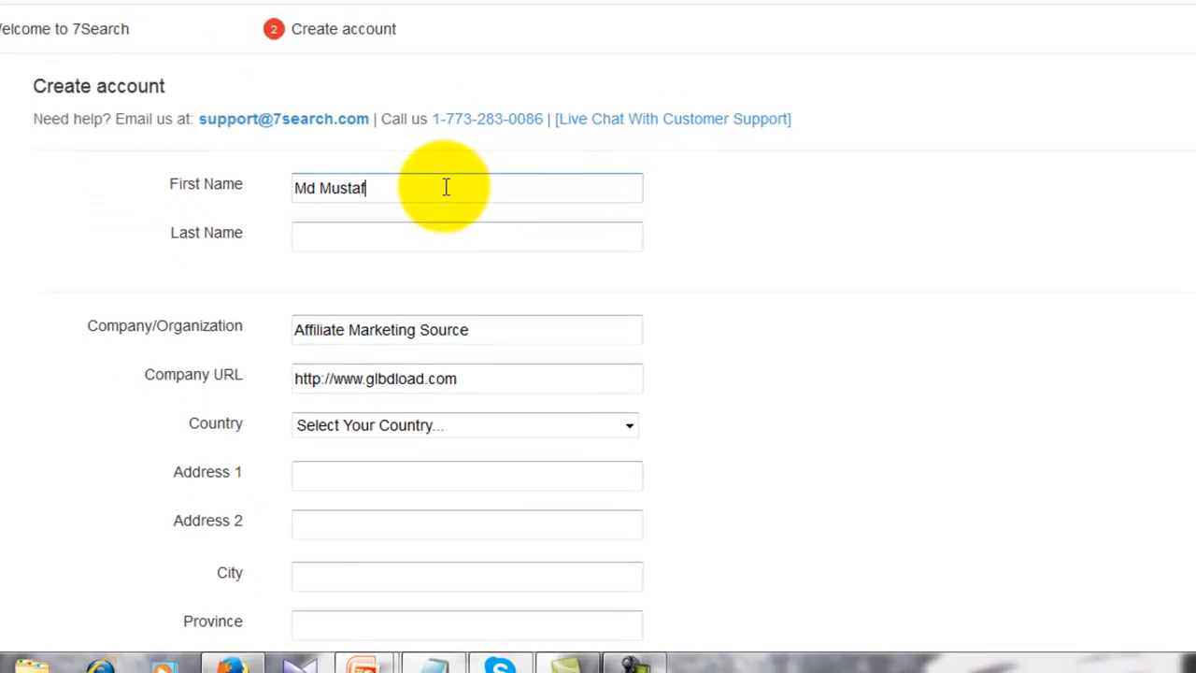
- Enter the account holder's first and last name on the Create account form
left_click(446, 230)
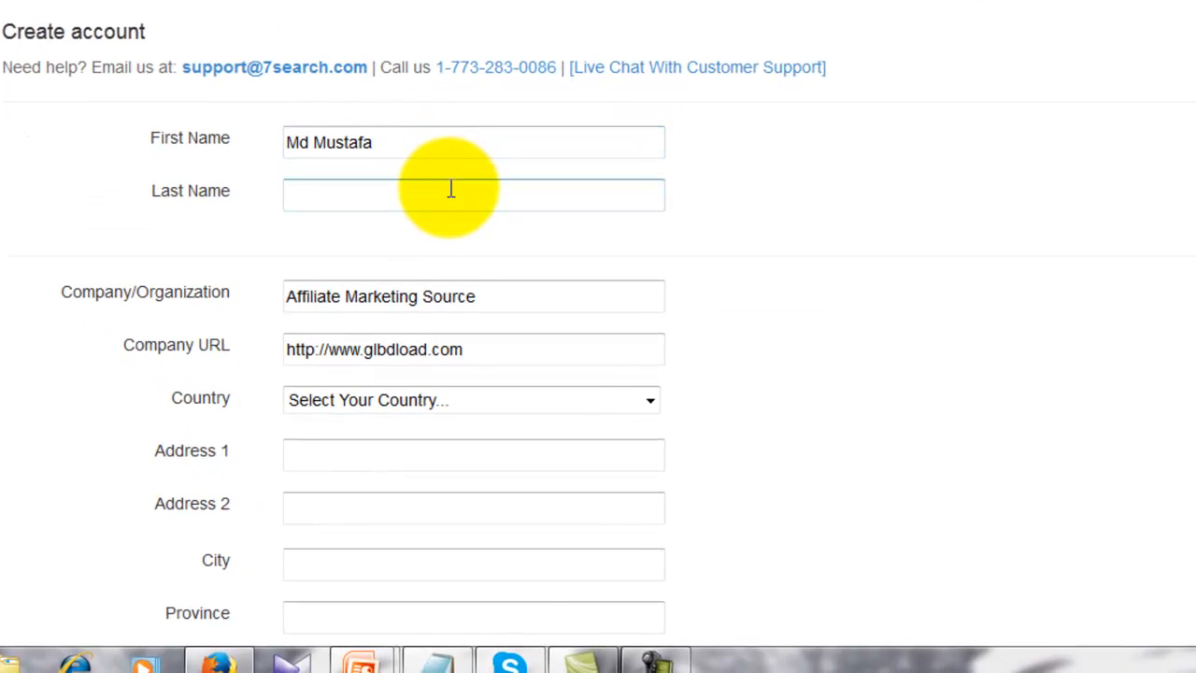
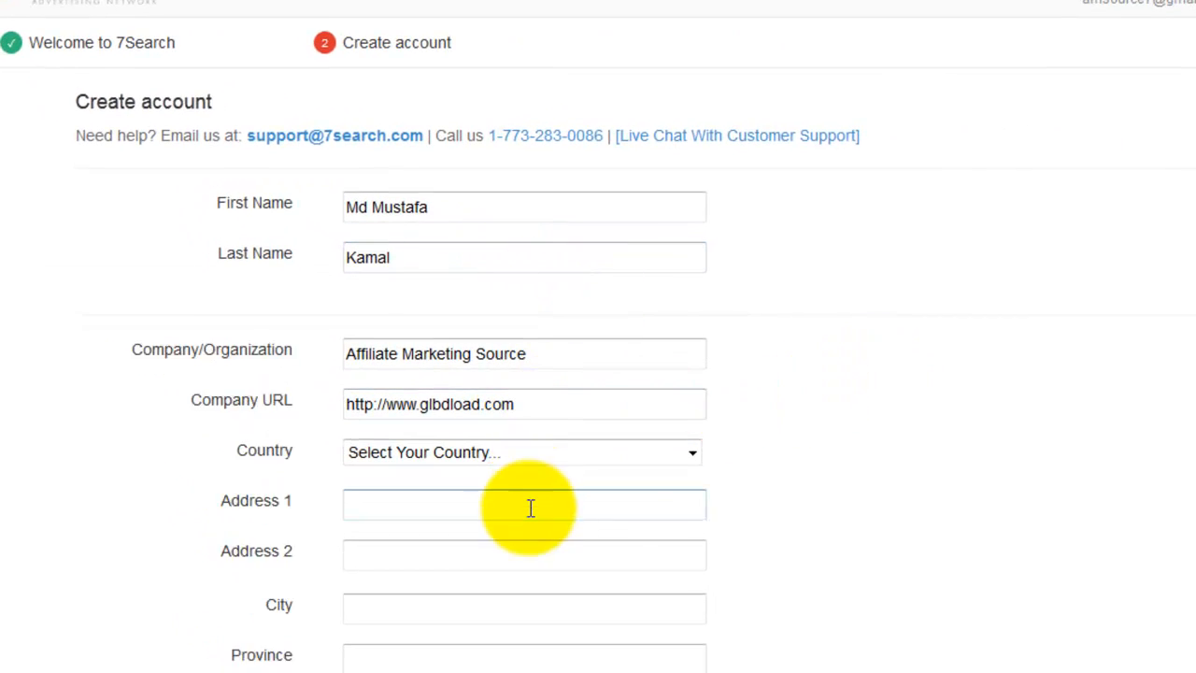
scroll(505, 471, "down", 6)
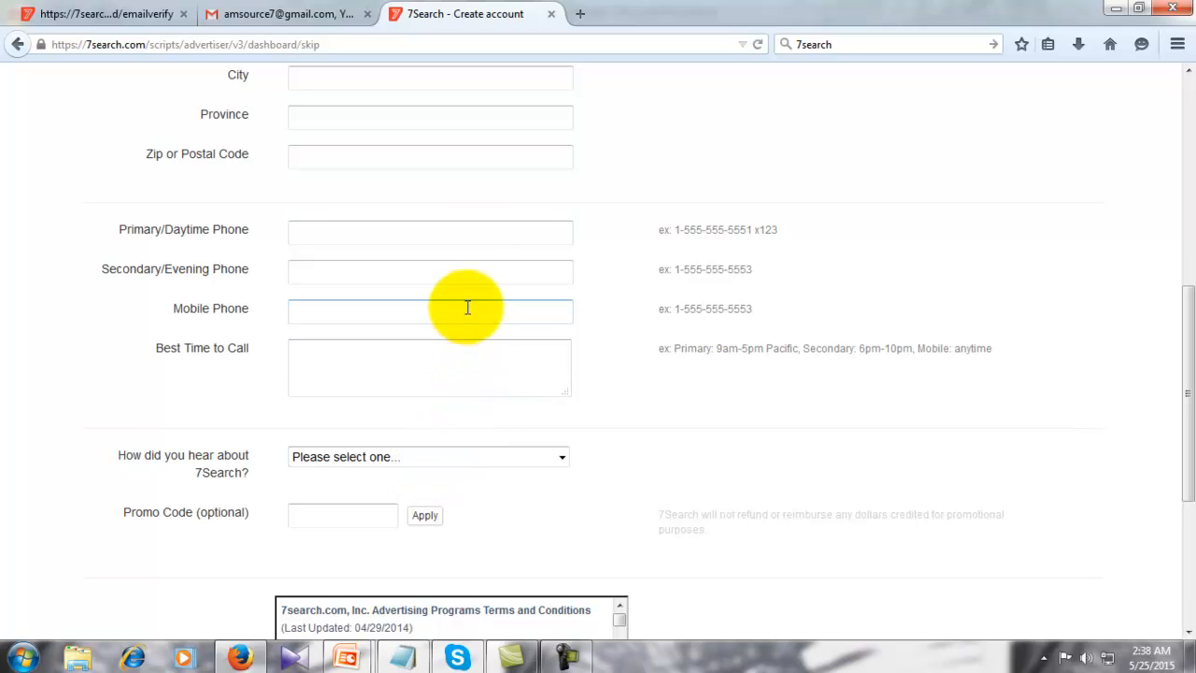
scroll(495, 388, "down", 3)
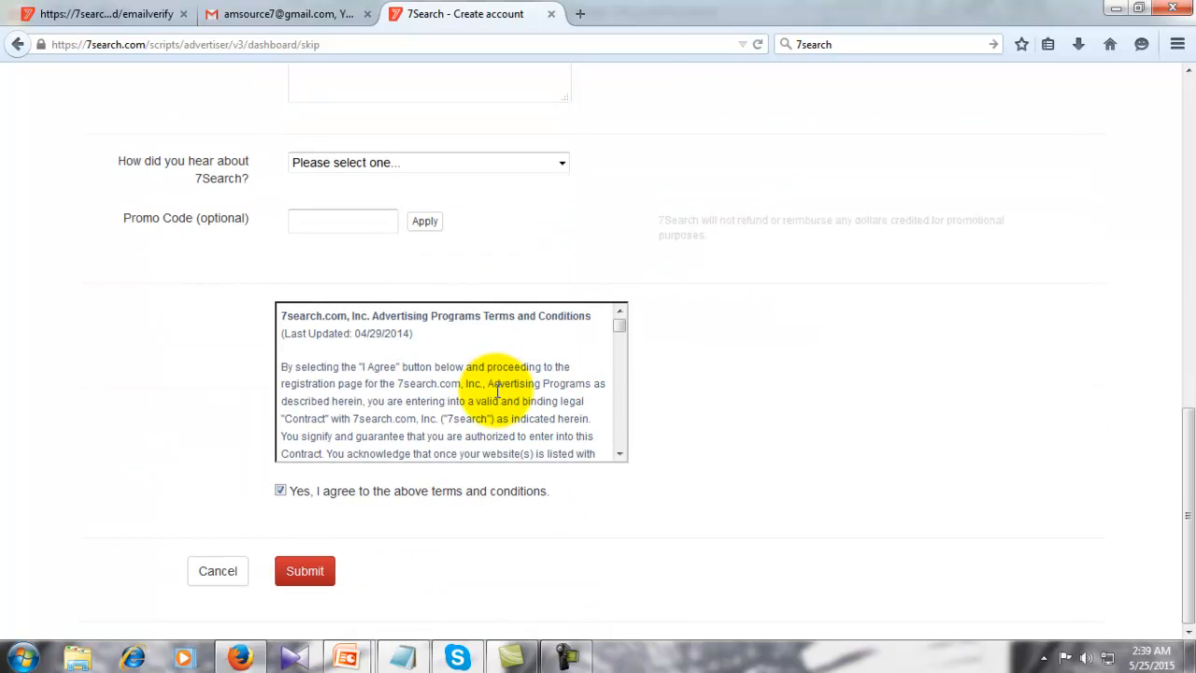
mouse_move(620, 326)
left_mouse_down()
mouse_move(619, 442)
mouse_move(640, 326)
left_mouse_up()
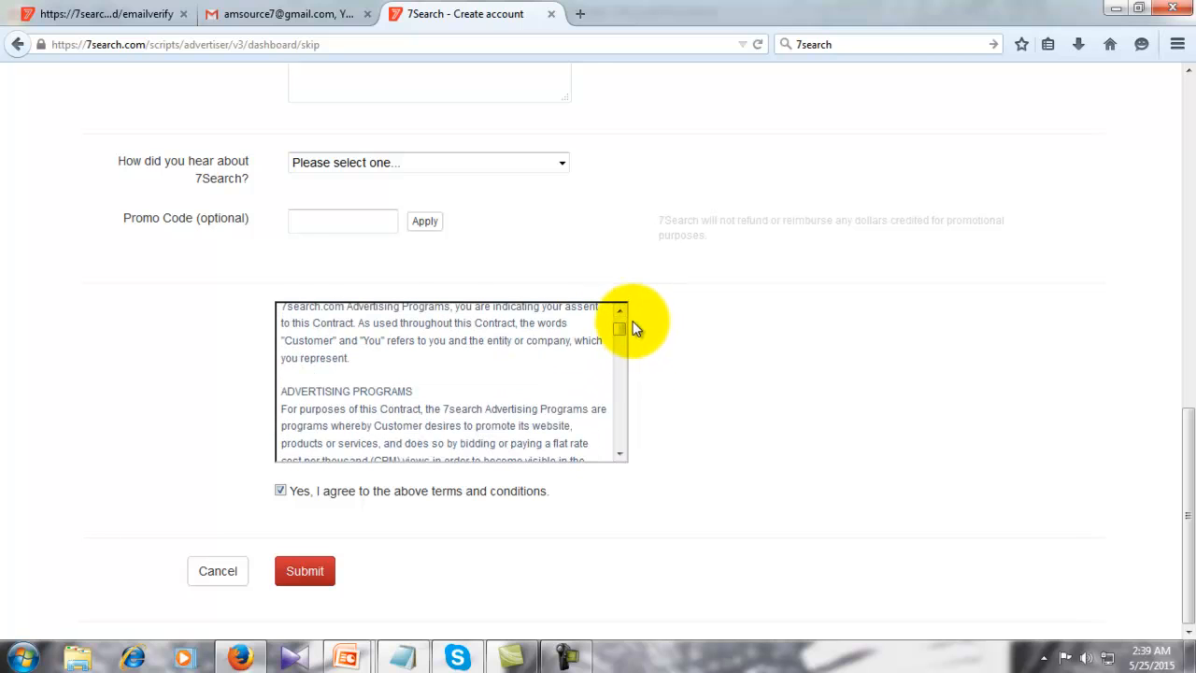
scroll(610, 293, "up", 3)
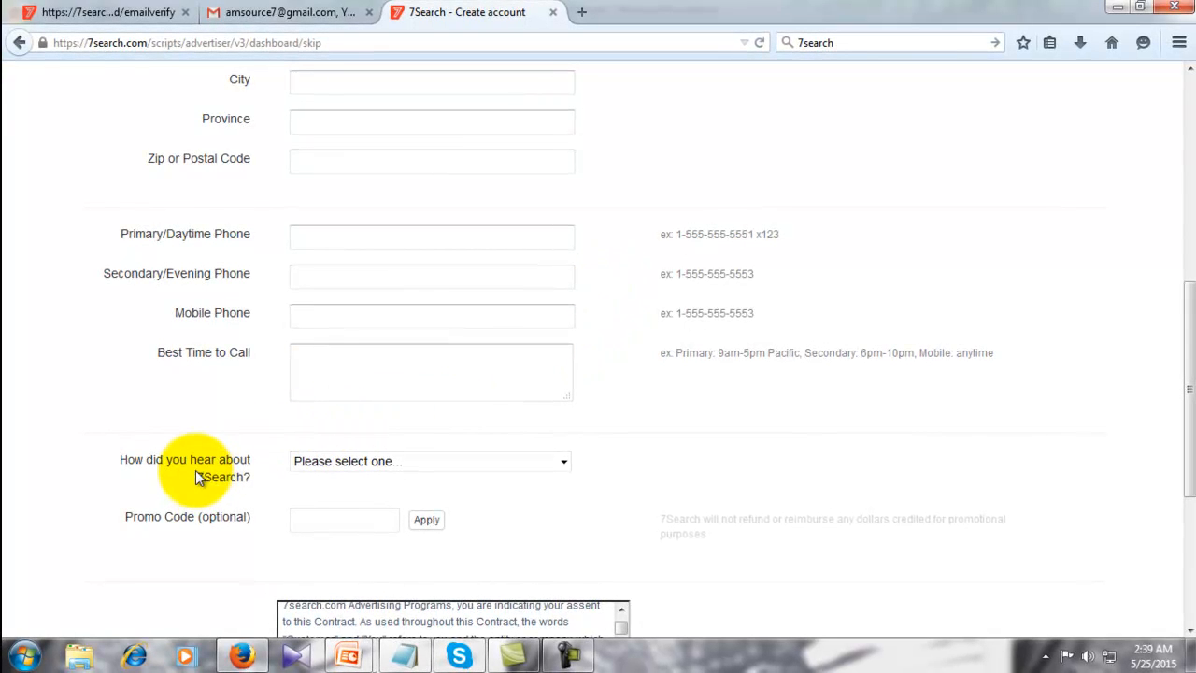
scroll(580, 336, "up", 3)
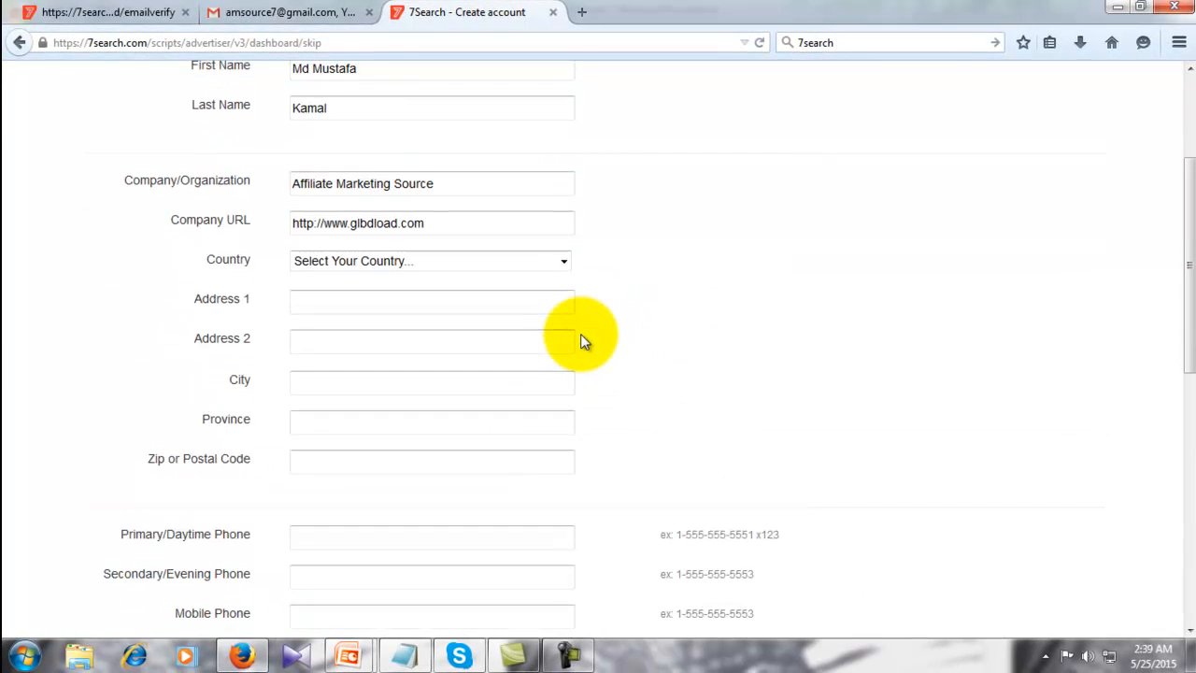
scroll(580, 341, "up", 2)
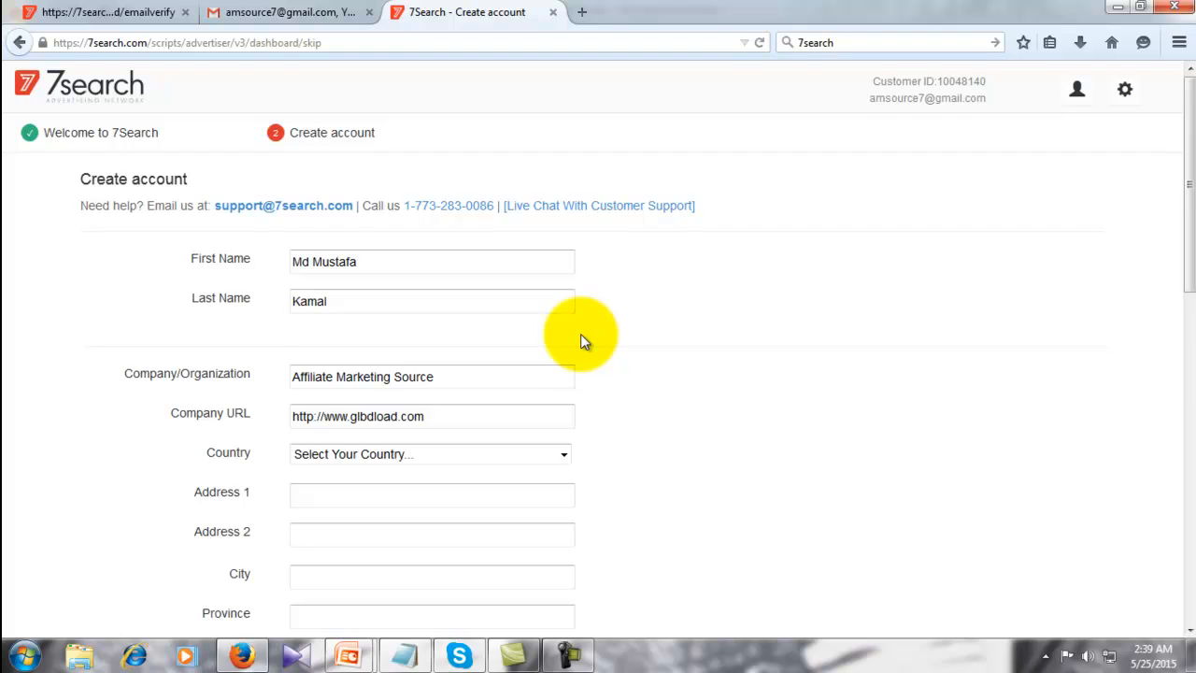
scroll(580, 341, "down", 1)
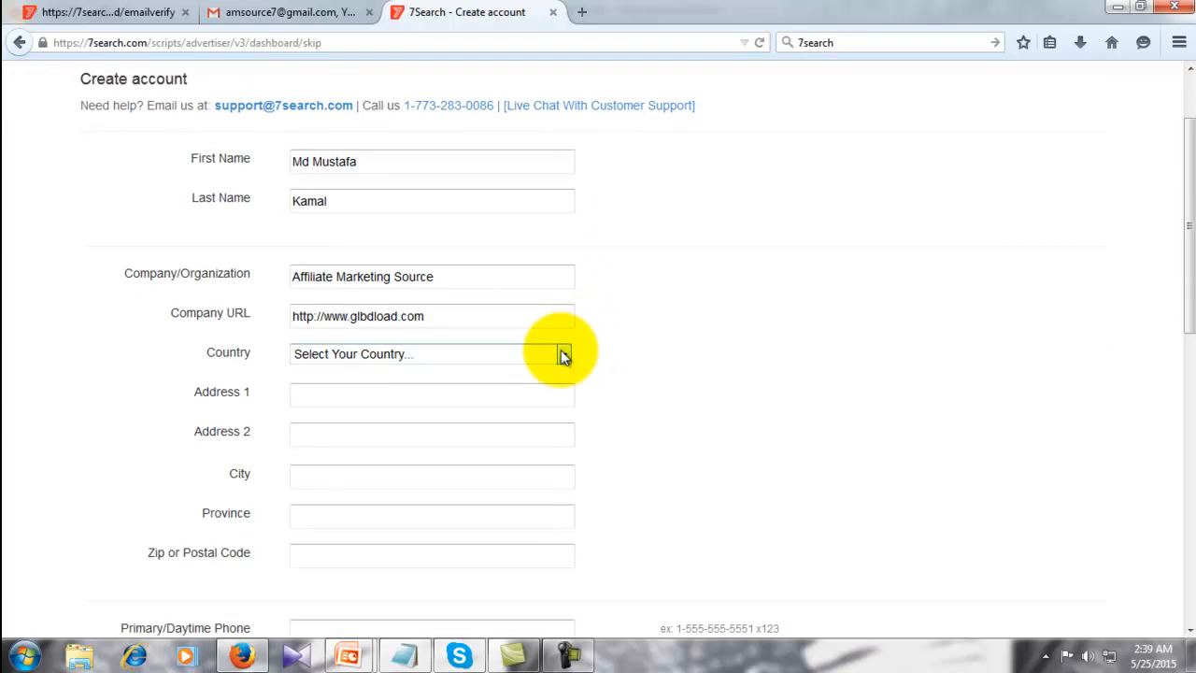
- Choose Bangladesh as the country and submit, which flags Address 1, City and Province
left_click(563, 355)
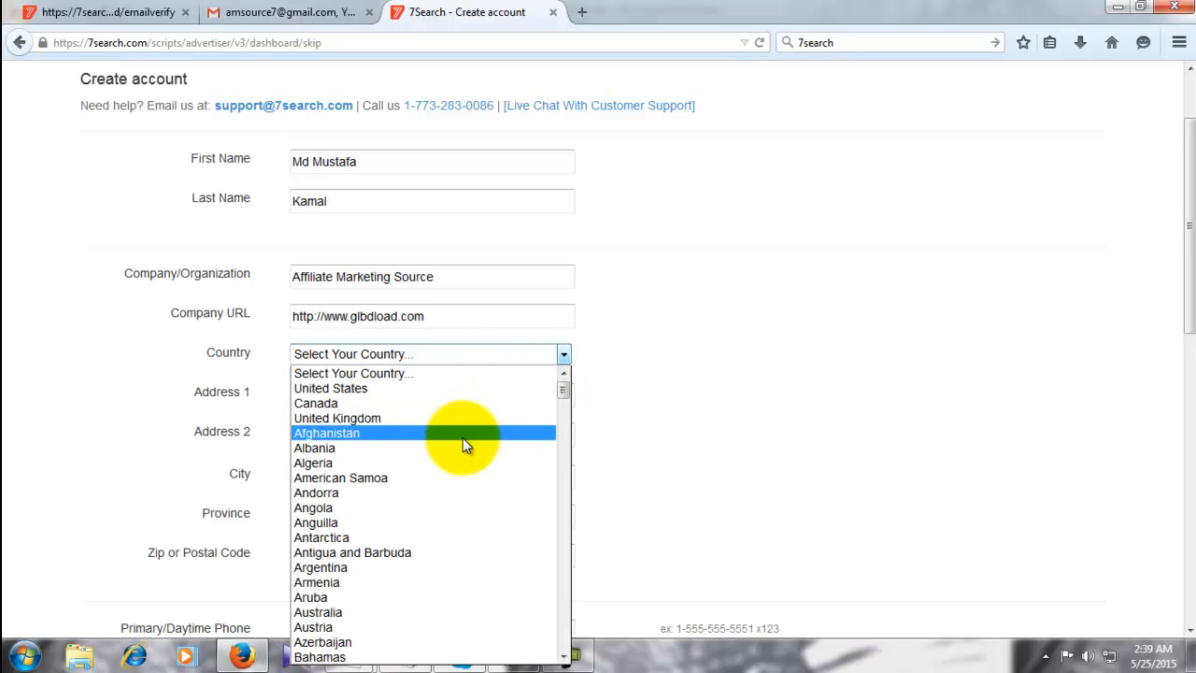
scroll(465, 445, "down", 2)
scroll(462, 438, "down", 4)
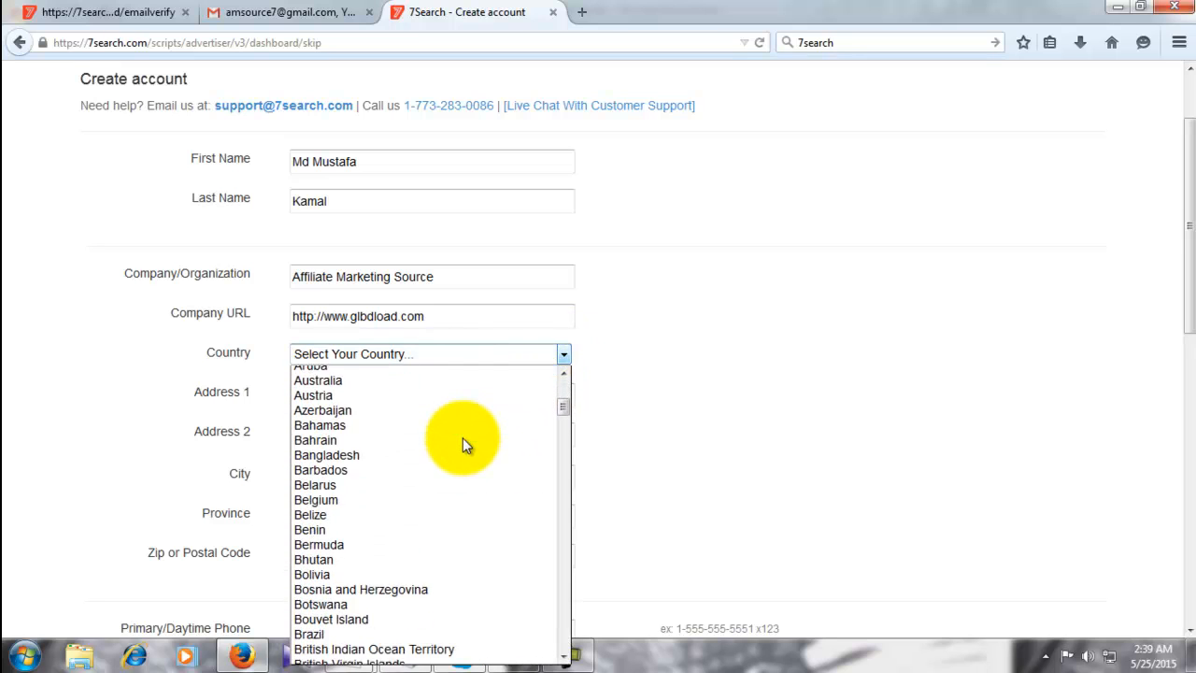
left_click(342, 439)
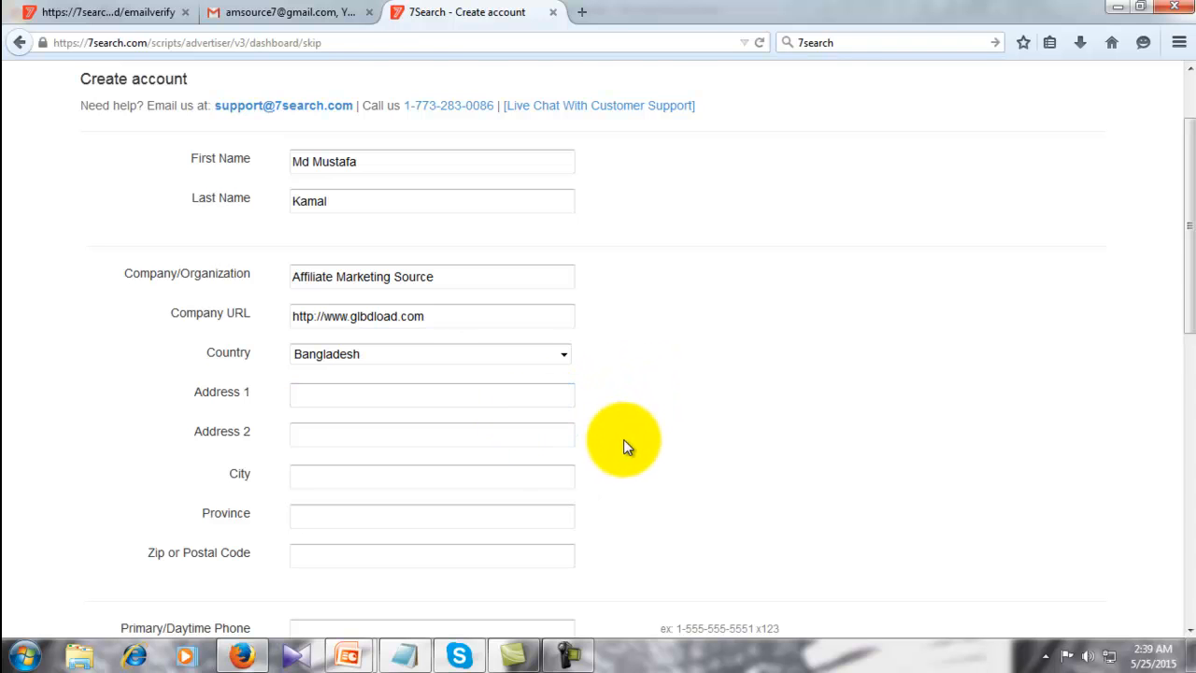
scroll(621, 433, "down", 6)
scroll(622, 433, "down", 1)
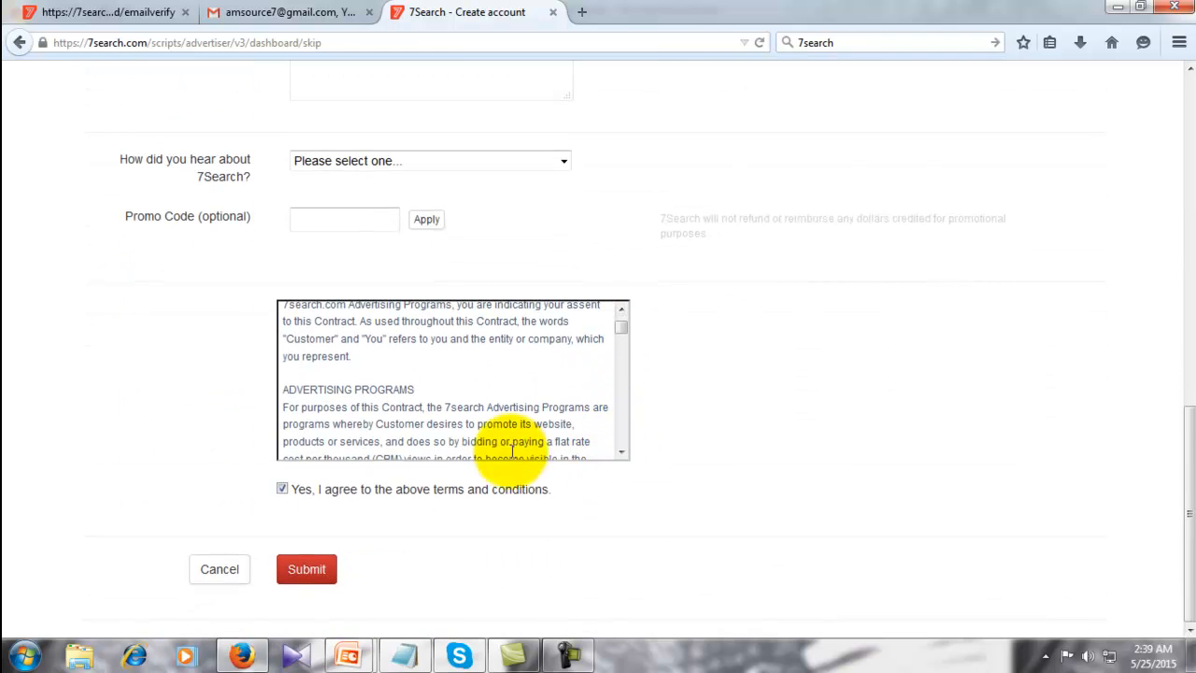
left_click(298, 567)
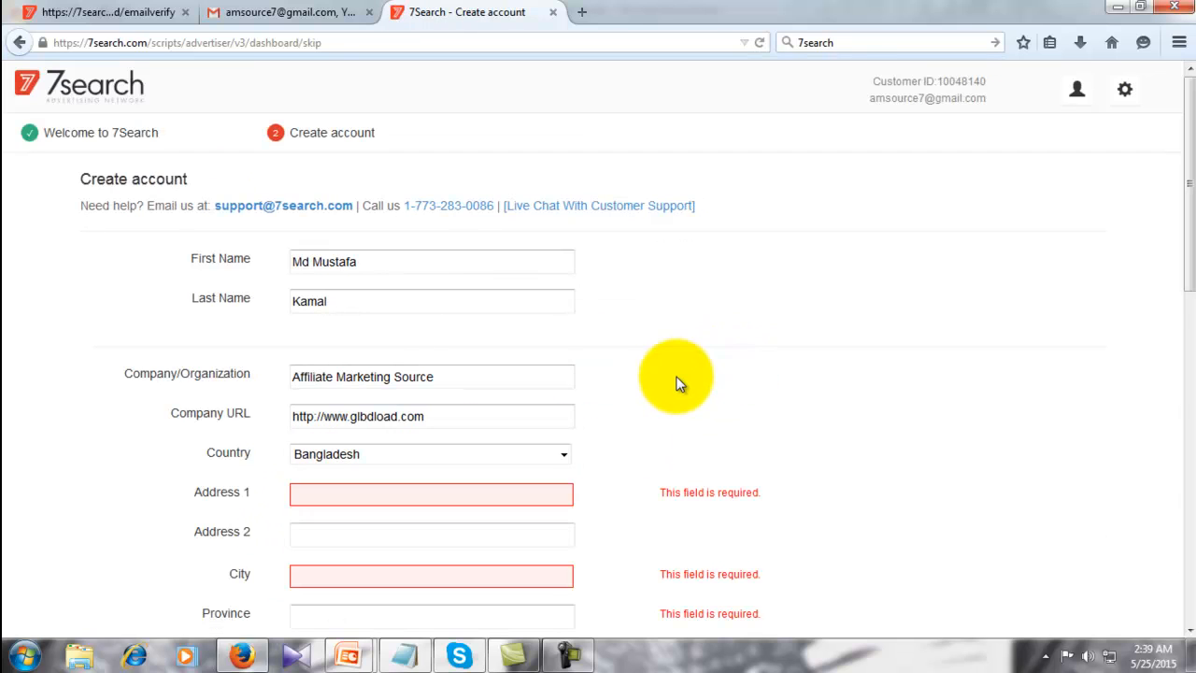
- Fill in the street address, city and postal code fields
scroll(644, 383, "down", 5)
scroll(513, 208, "up", 2)
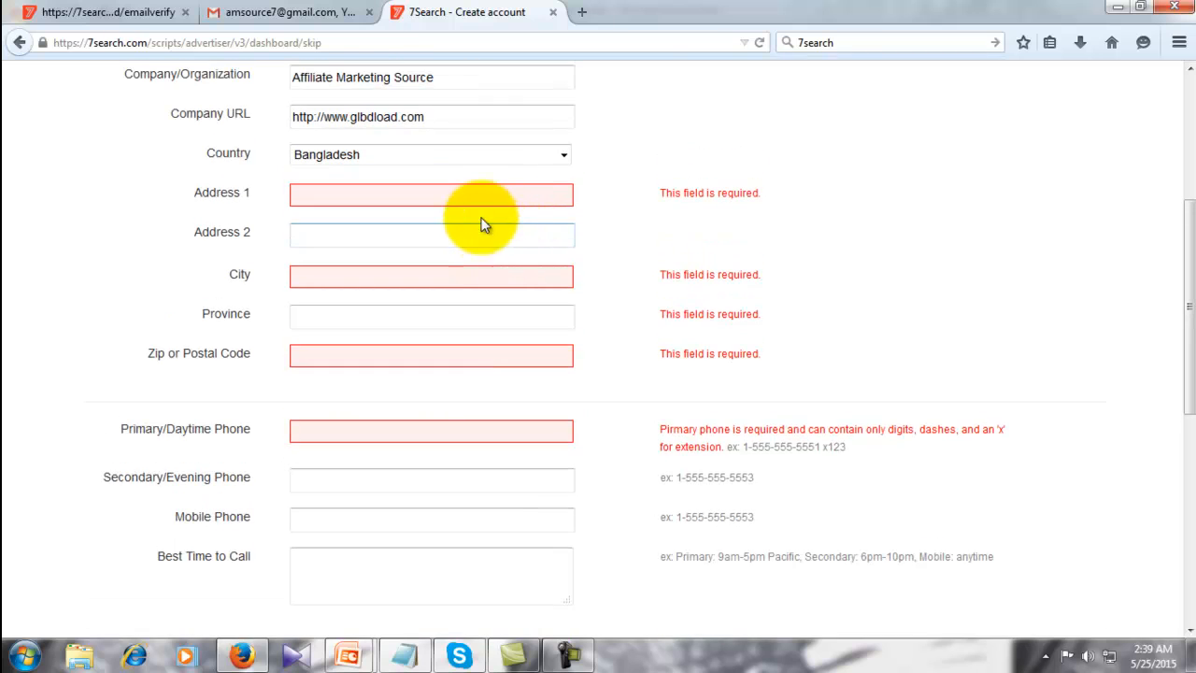
left_click(471, 196)
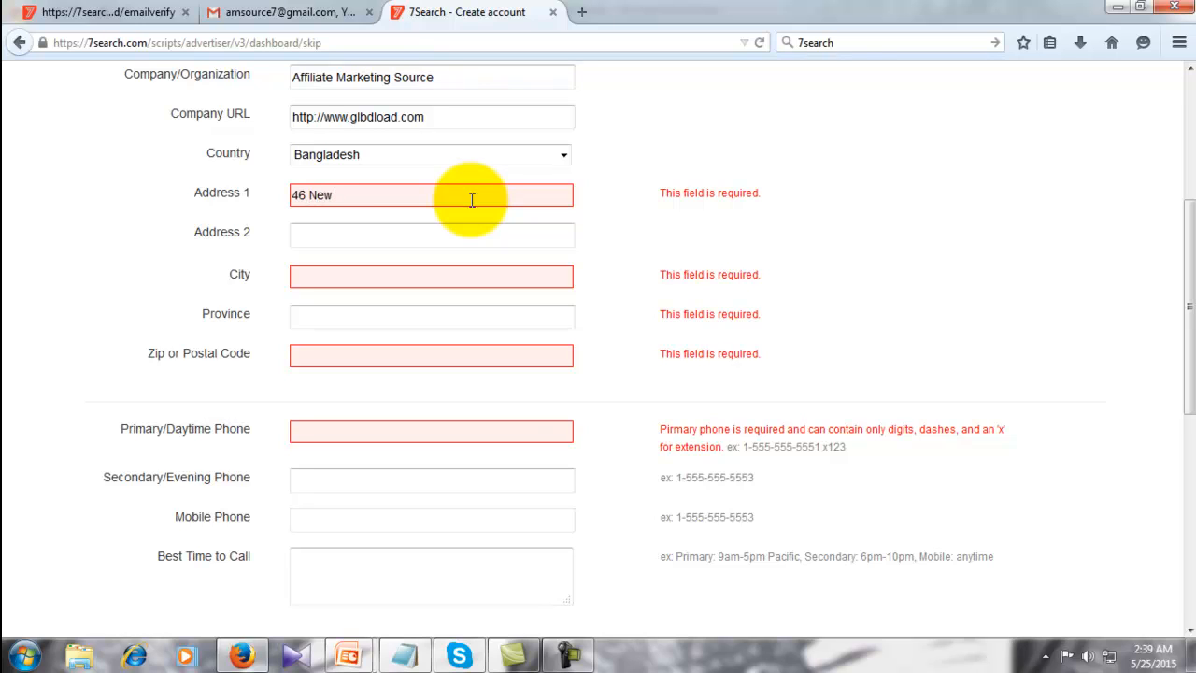
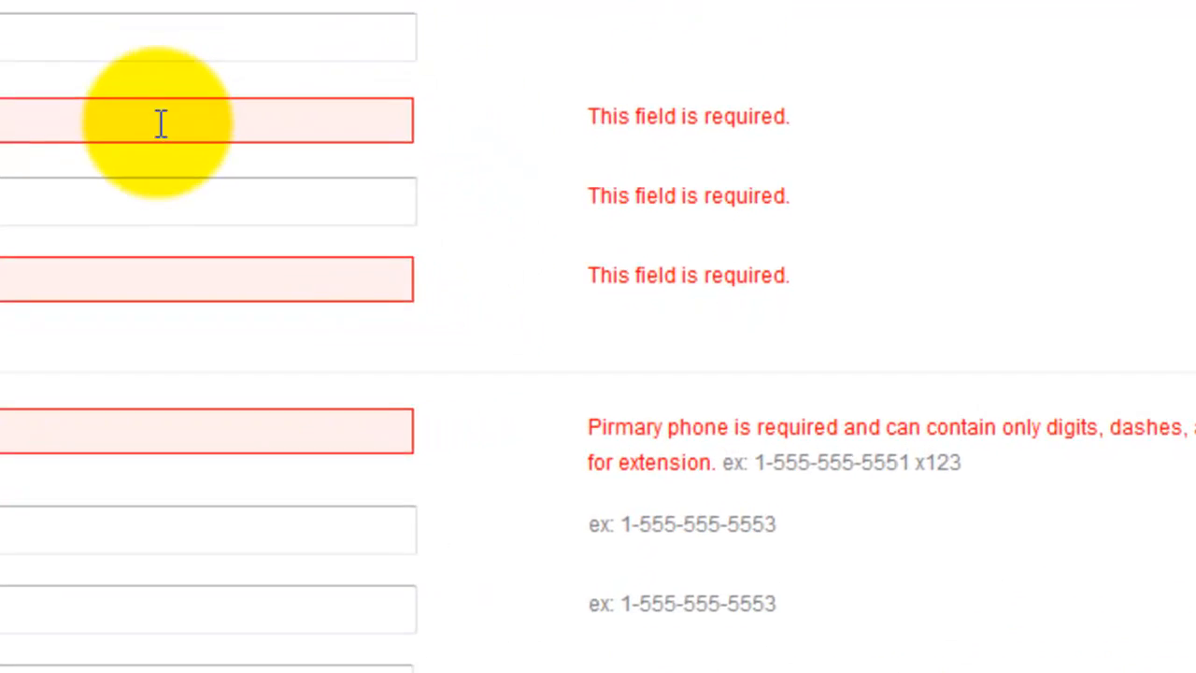
left_click(447, 269)
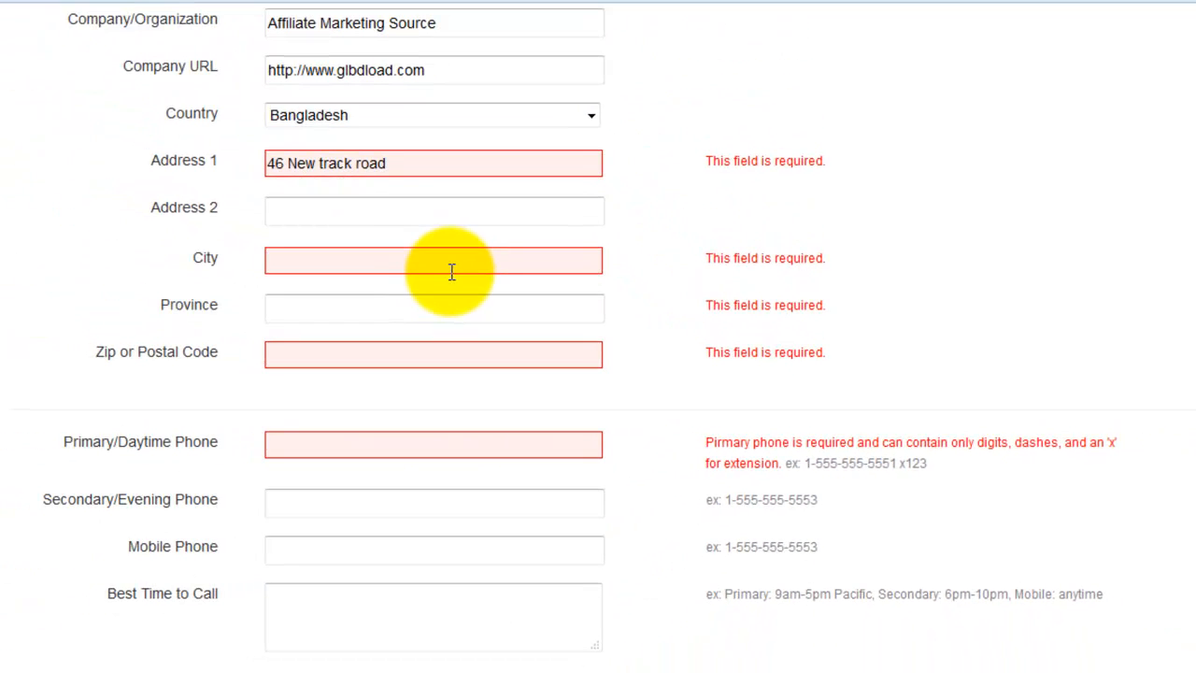
type("chandpur")
left_click(375, 114)
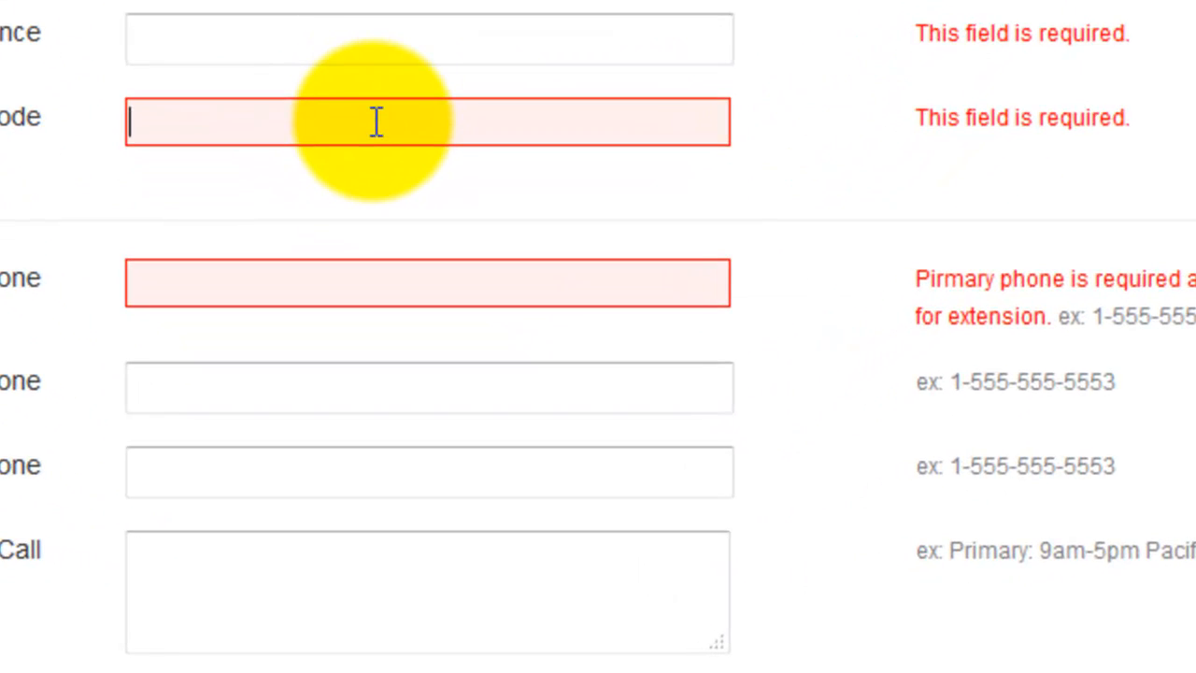
type("3610")
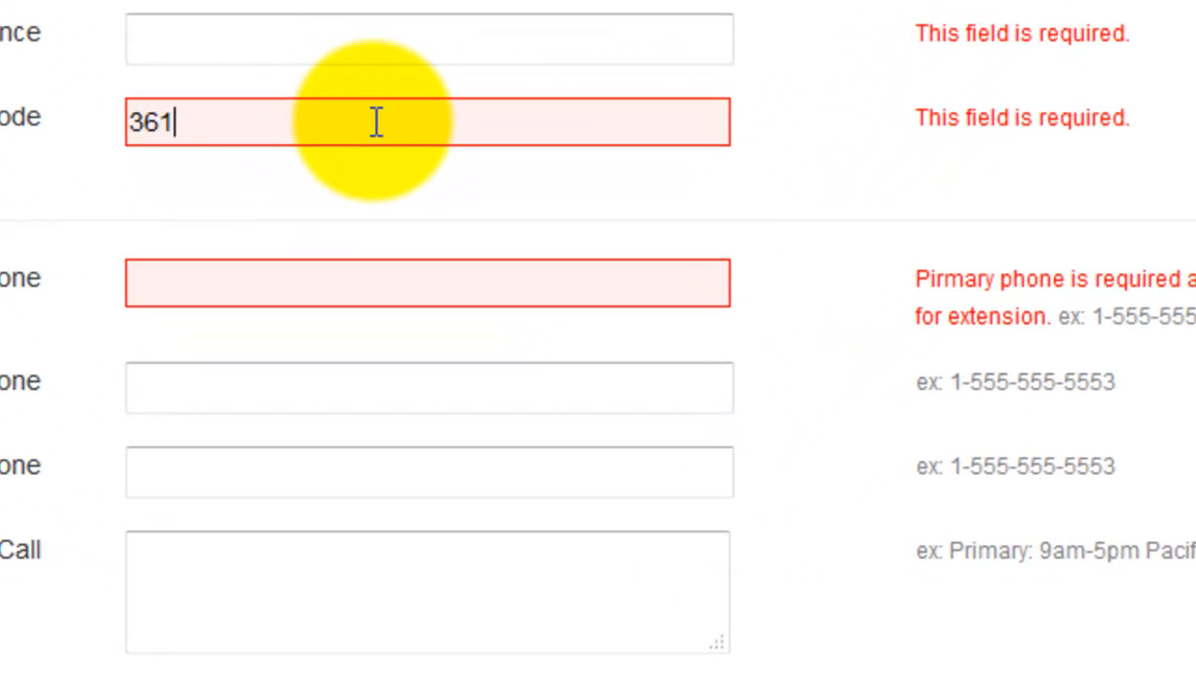
- Enter the phone number as primary phone and copy it into the evening and mobile fields
left_click(367, 290)
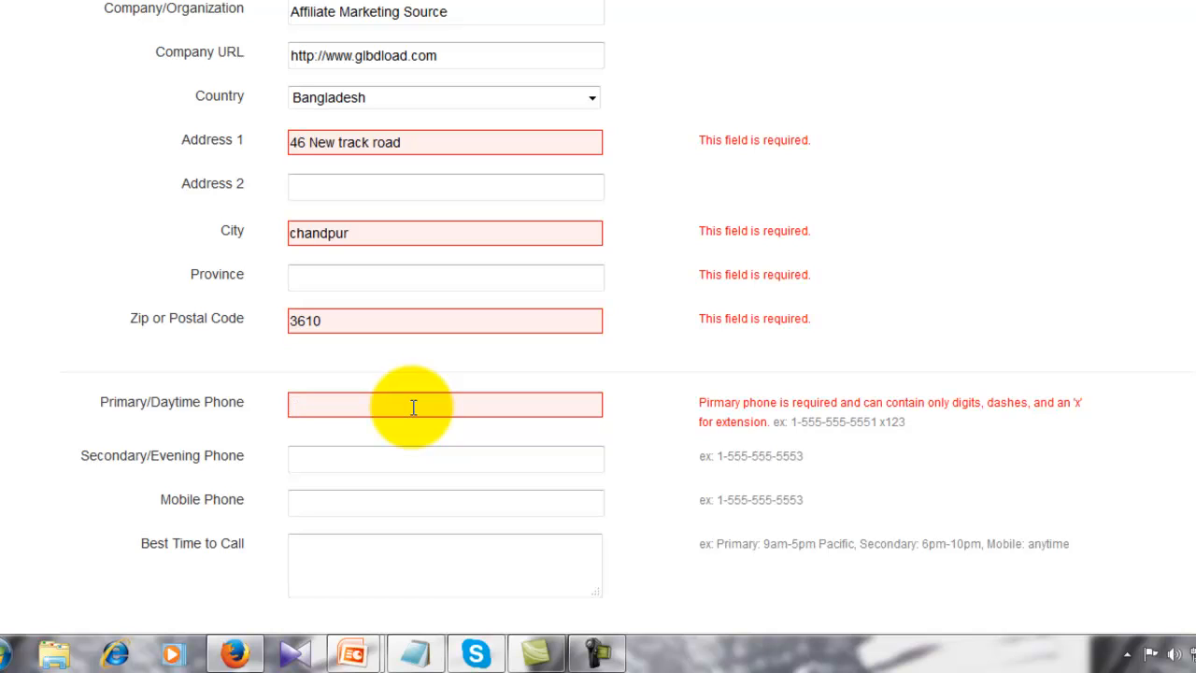
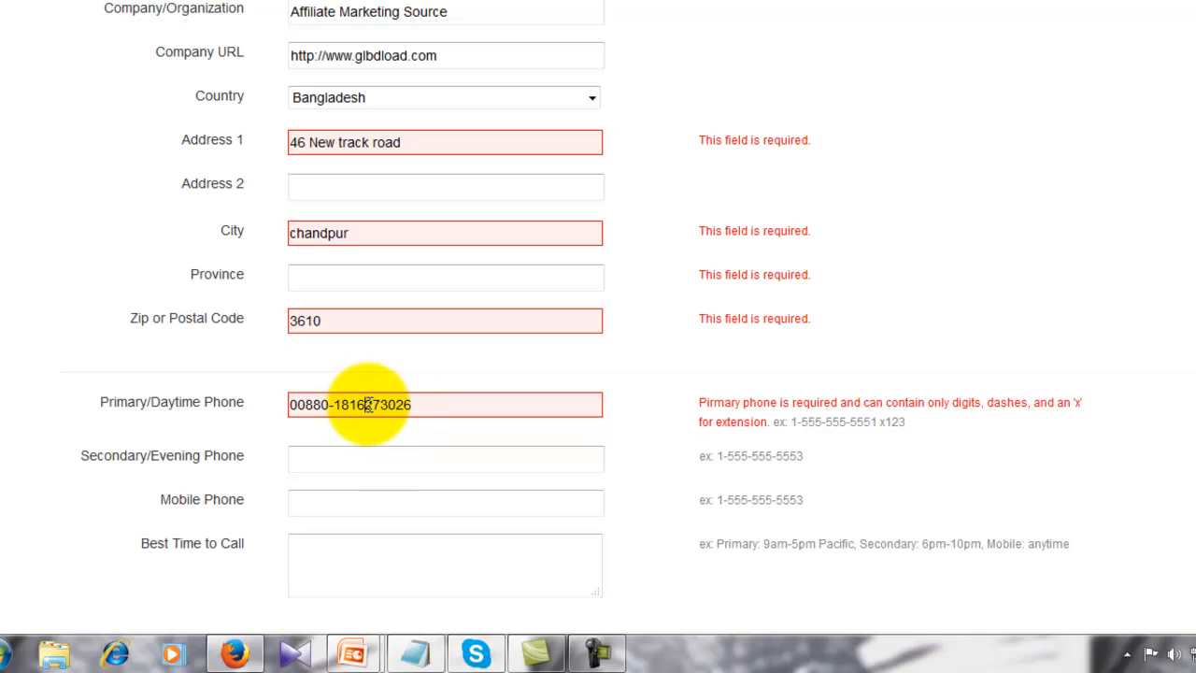
key("Left")
key("Left")
key("Left")
key("Left")
key("Left")
key("Left")
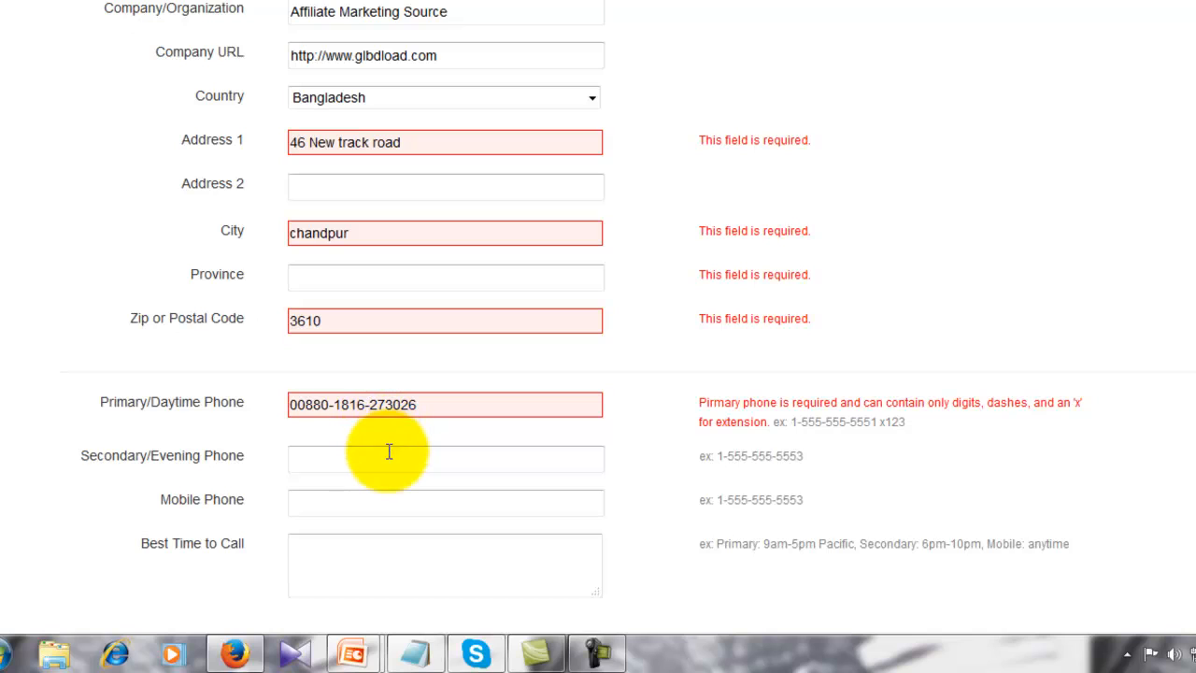
left_click(391, 463)
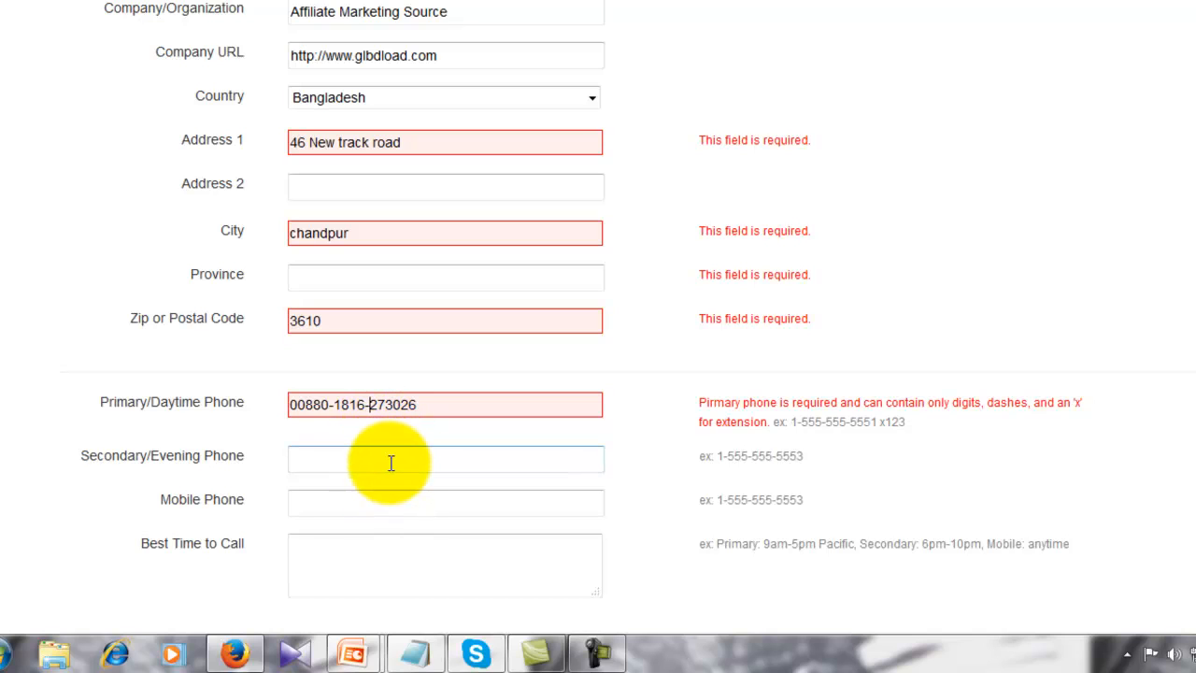
left_click_drag(427, 405, 288, 404)
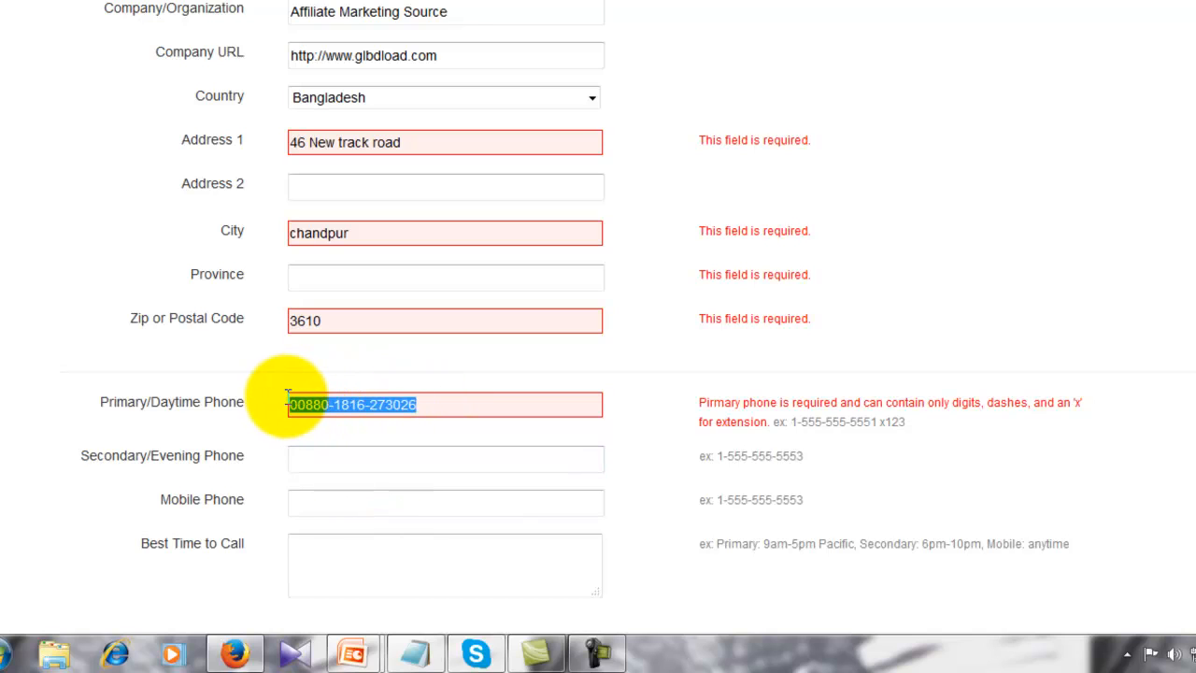
key("ctrl+c")
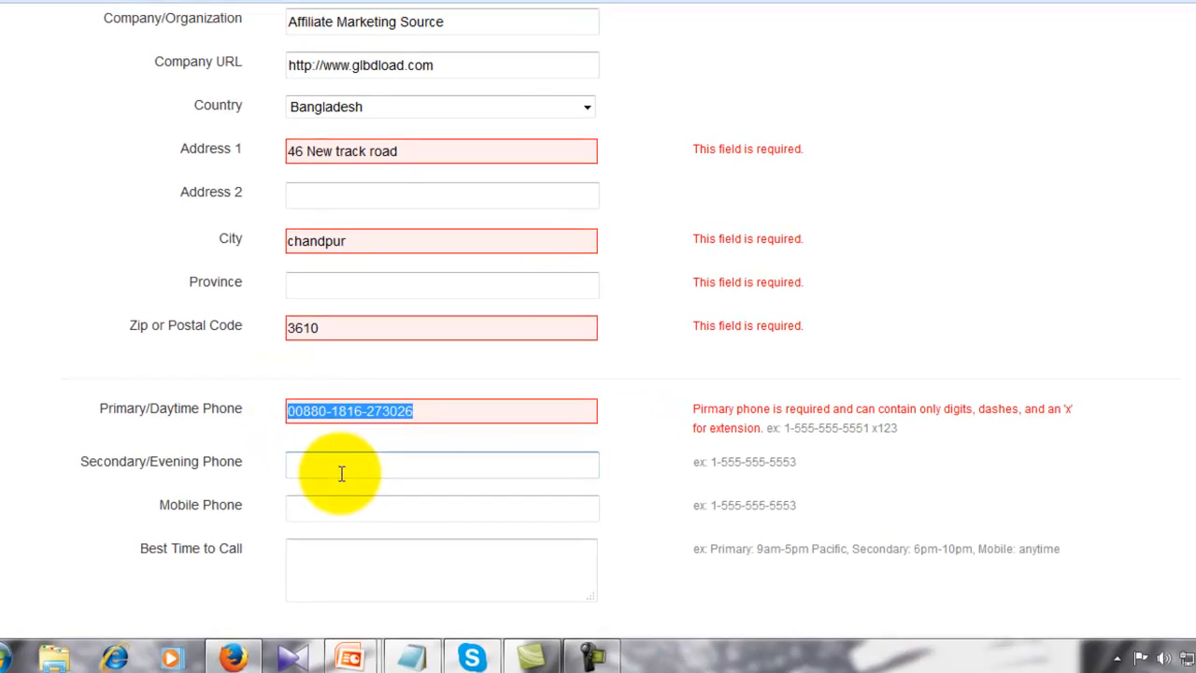
left_click(350, 460)
key("ctrl+v")
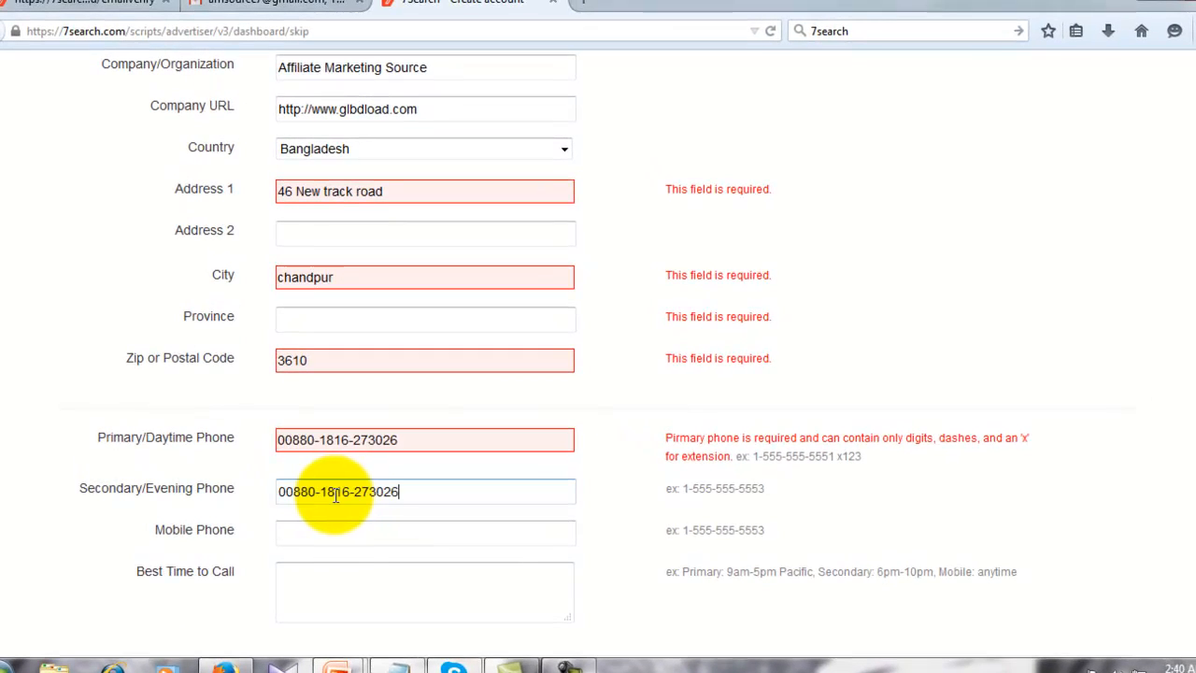
left_click(343, 532)
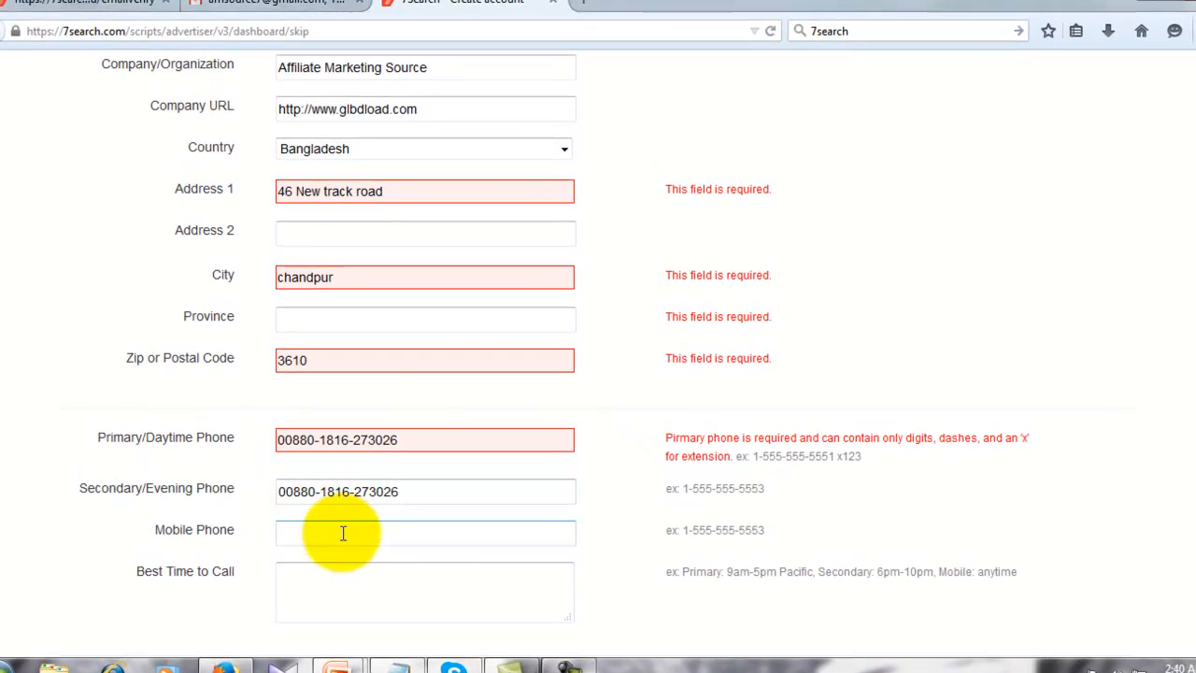
key("ctrl+v")
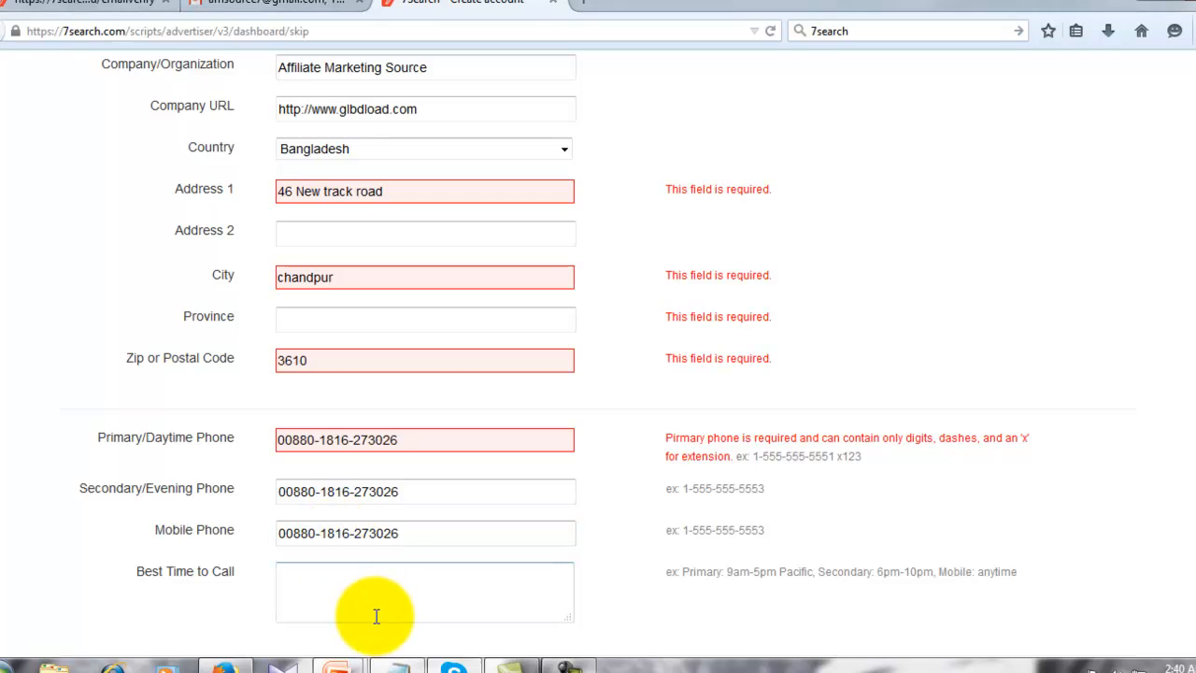
- Set best time to call 6pm-8pm, pick Search Engine as referral source, and resubmit
left_click(350, 582)
scroll(350, 578, "down", 4)
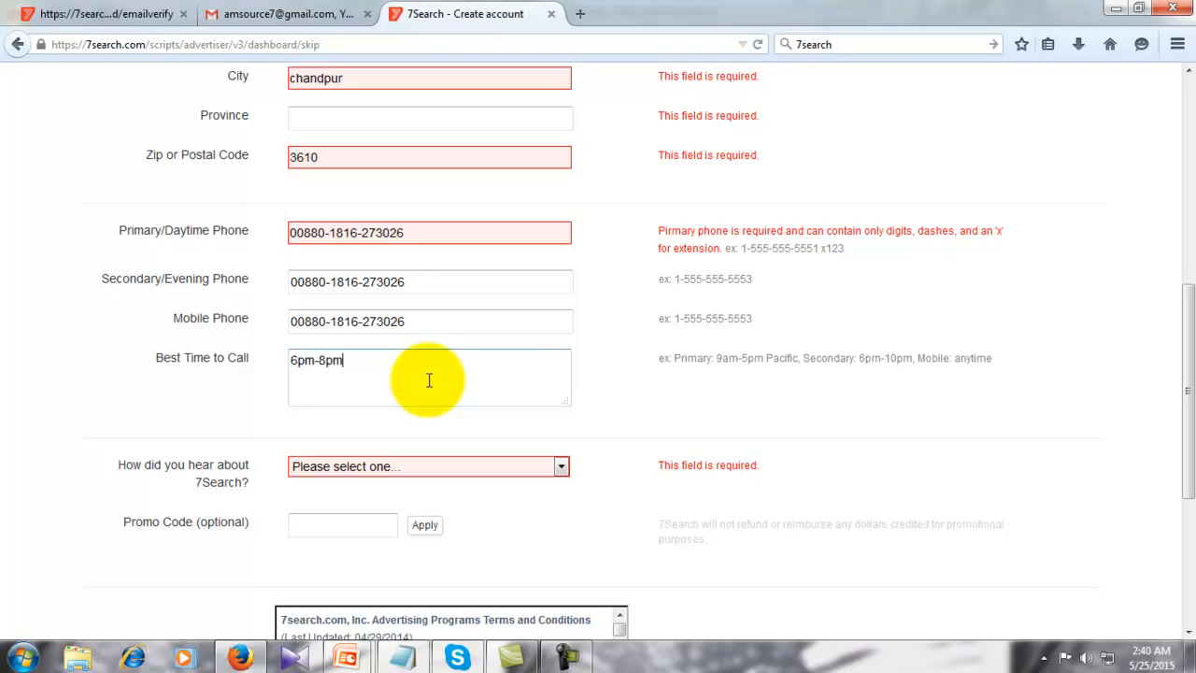
left_click(557, 471)
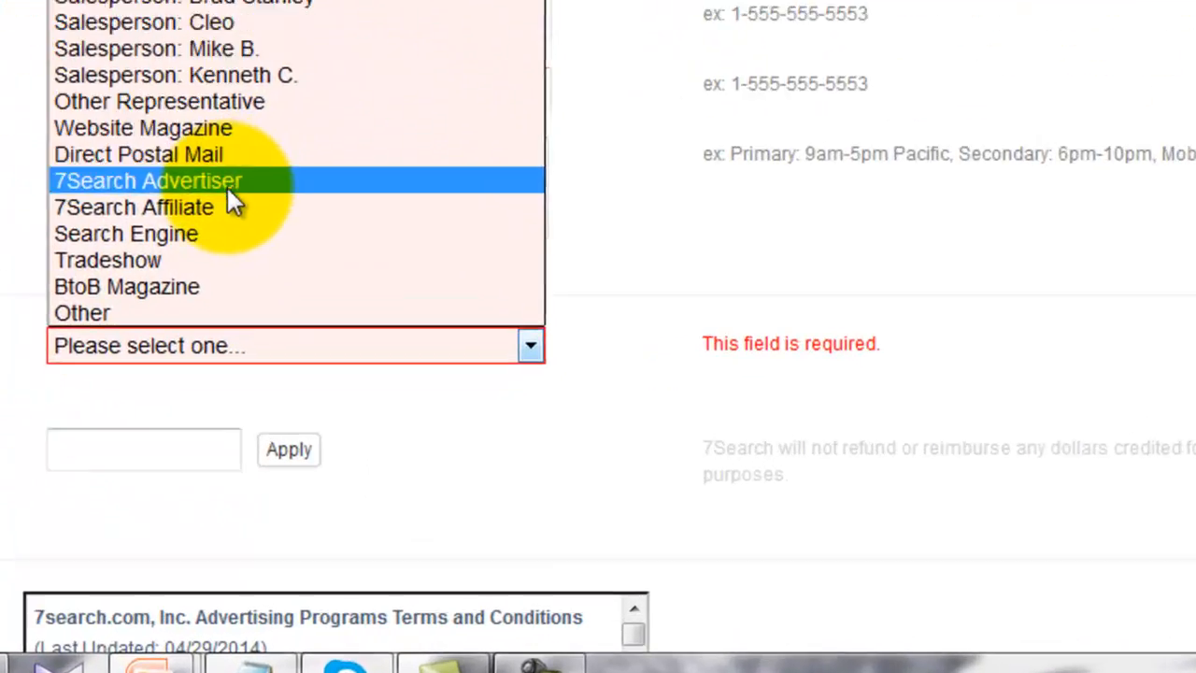
left_click(202, 234)
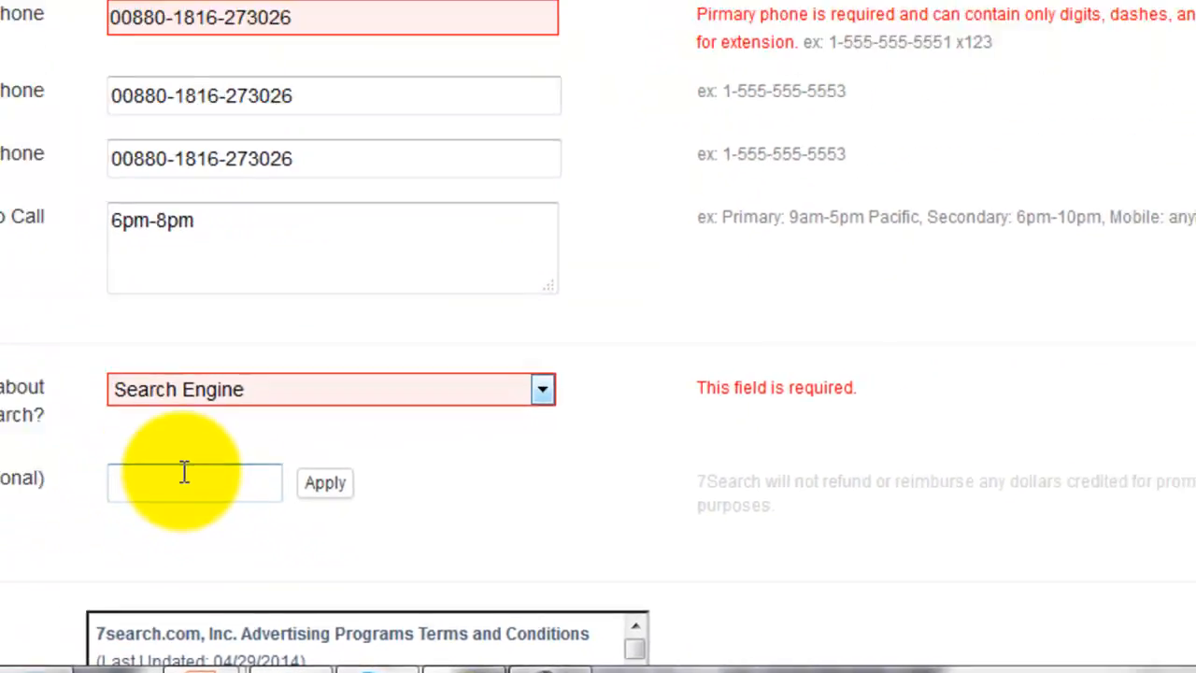
left_click(39, 402)
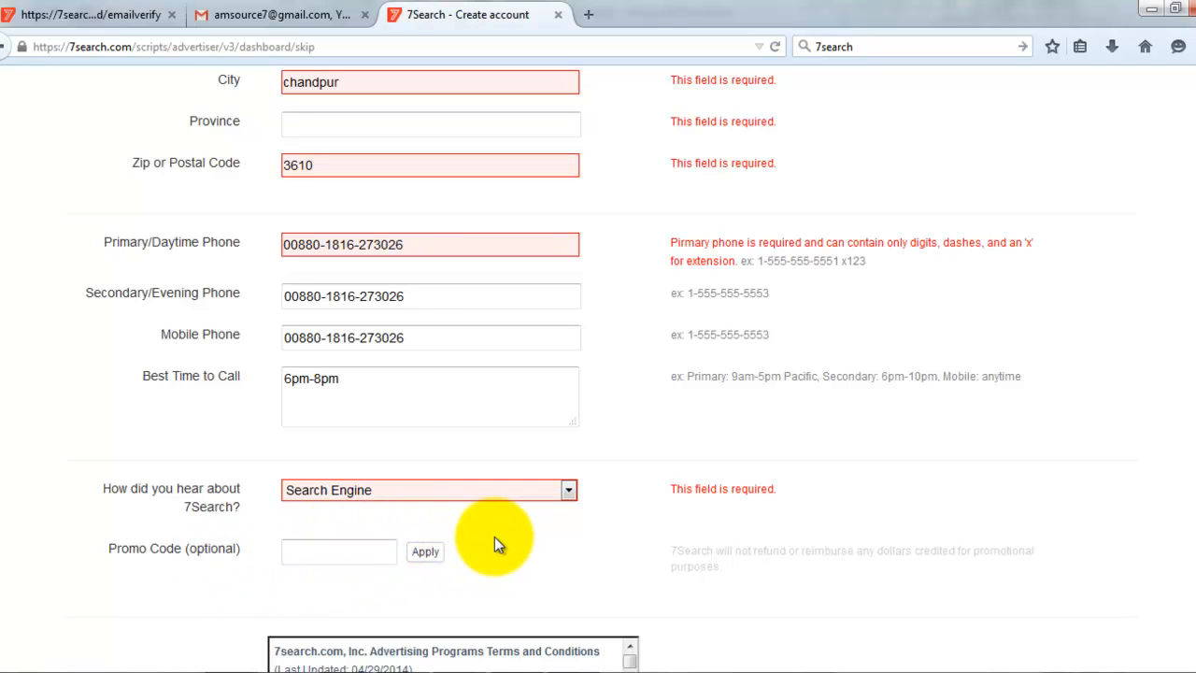
scroll(567, 525, "down", 5)
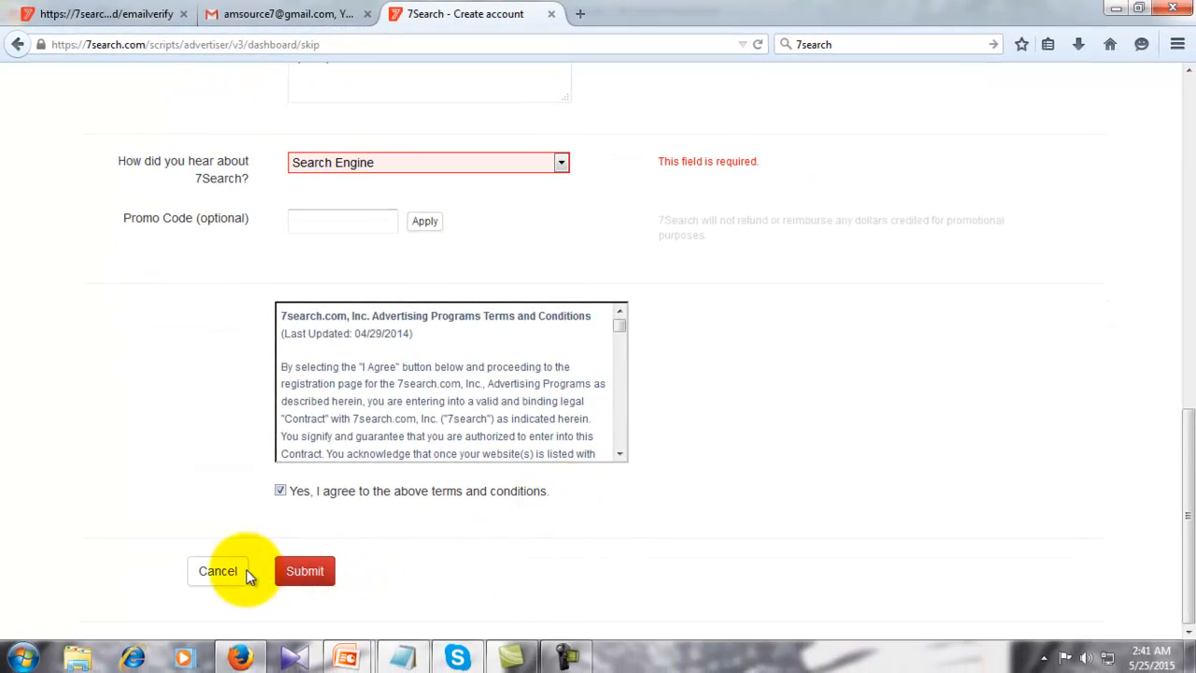
left_click(308, 571)
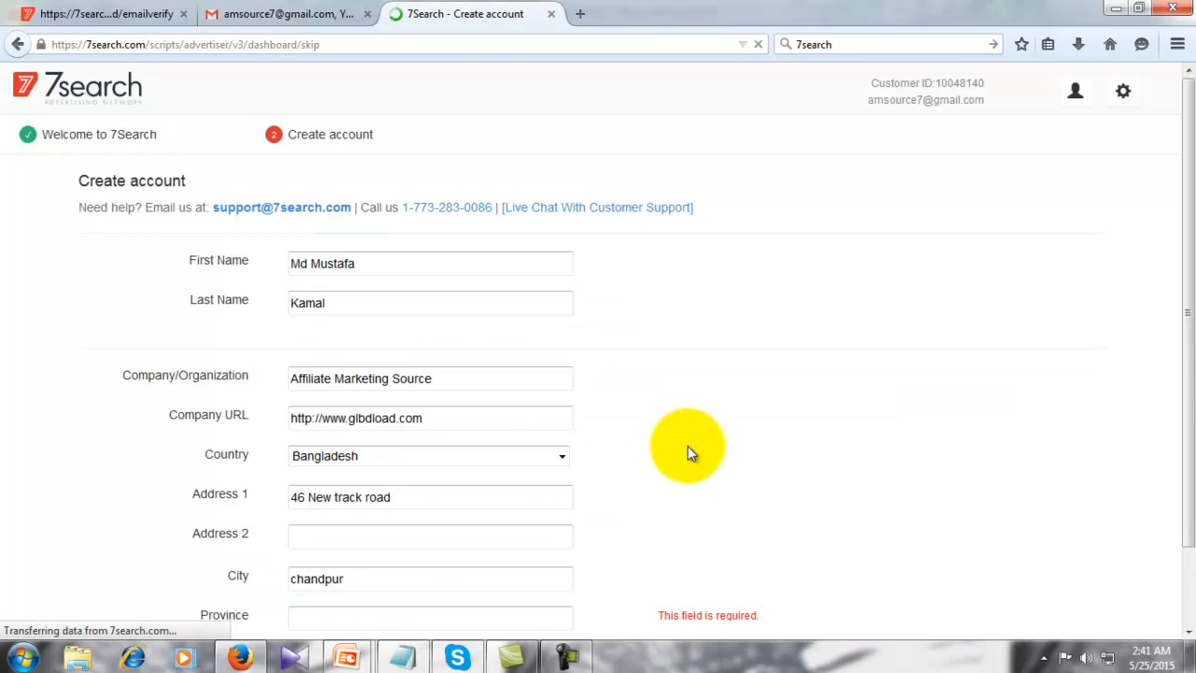
- Fill in the required Province field and resubmit the account form
scroll(639, 451, "down", 7)
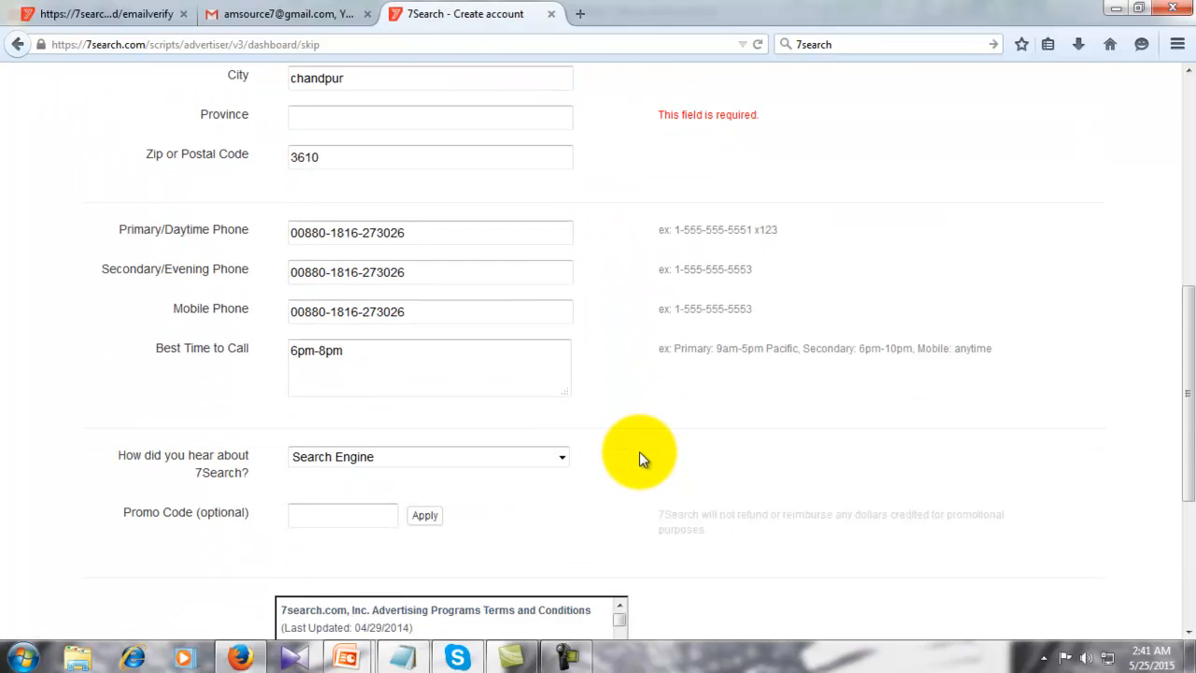
scroll(640, 456, "down", 1)
scroll(640, 456, "up", 8)
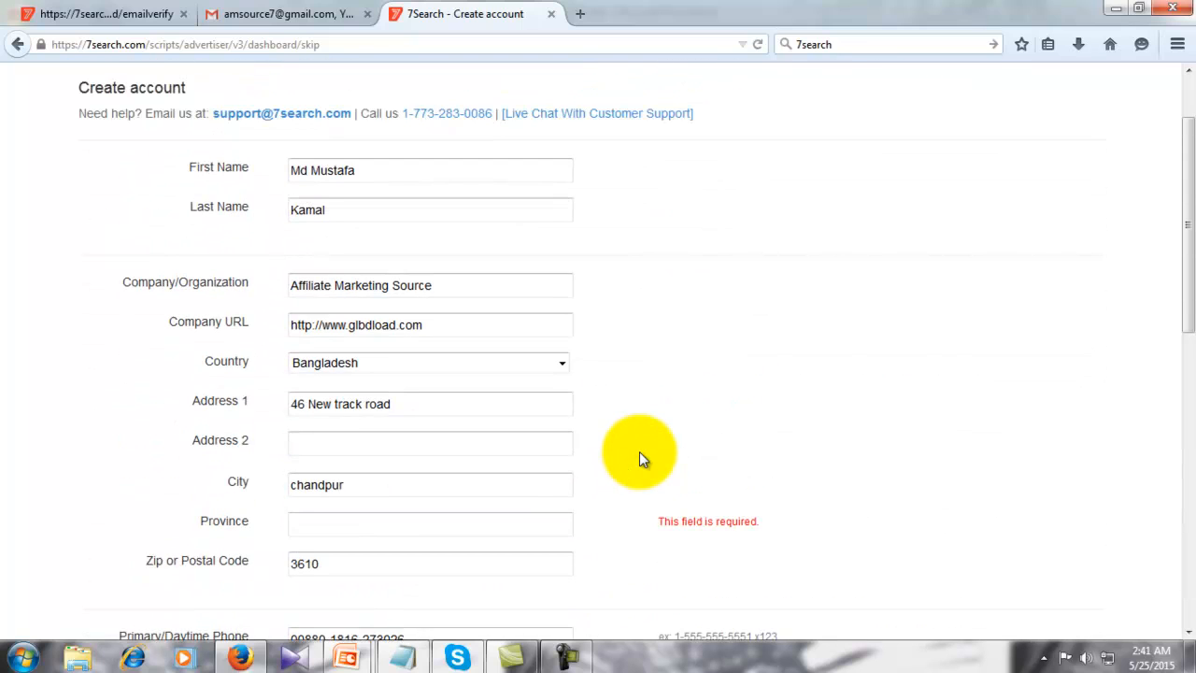
scroll(639, 451, "down", 1)
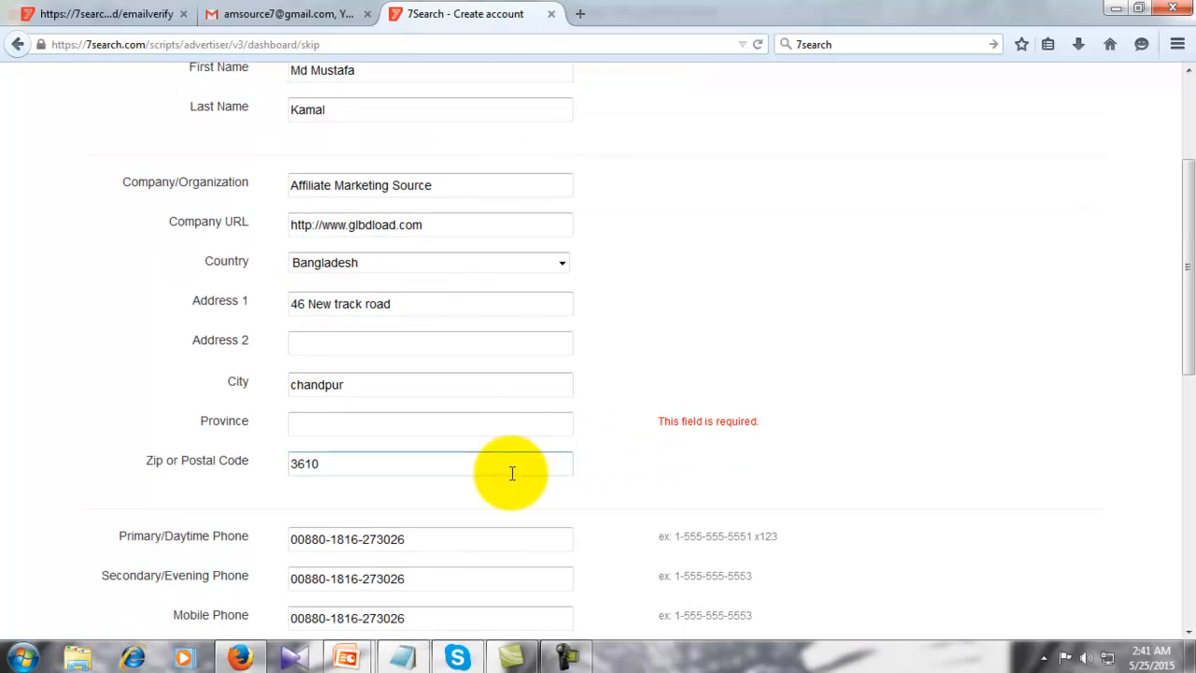
left_click(467, 426)
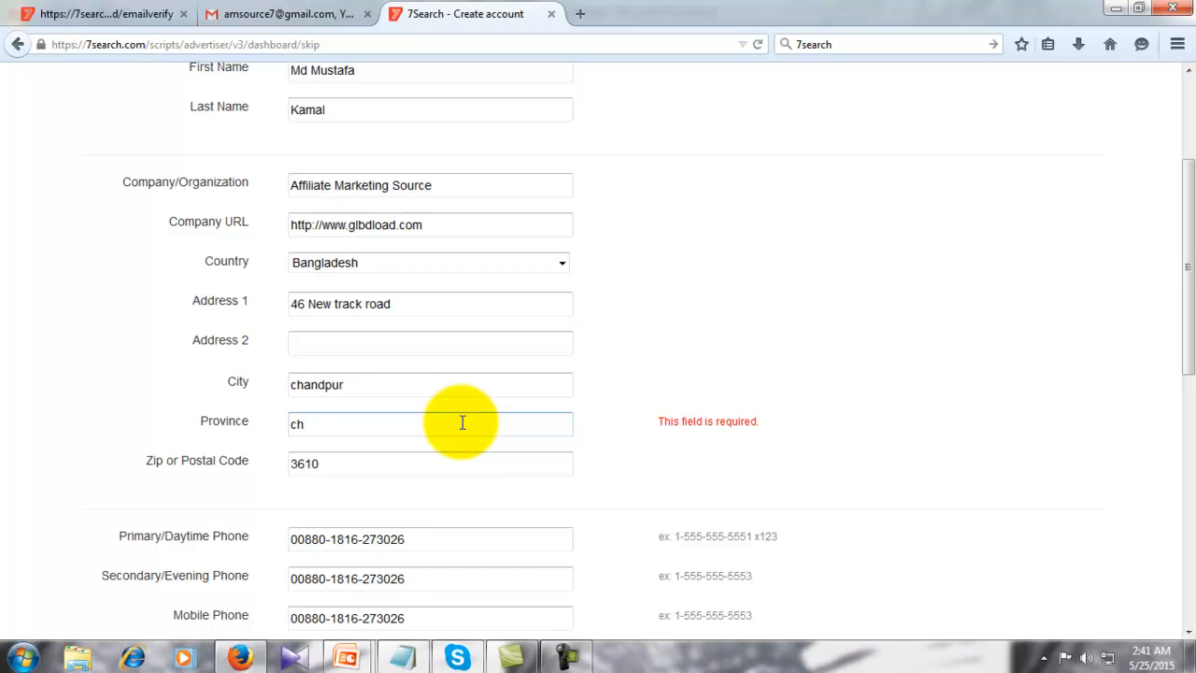
type("chi")
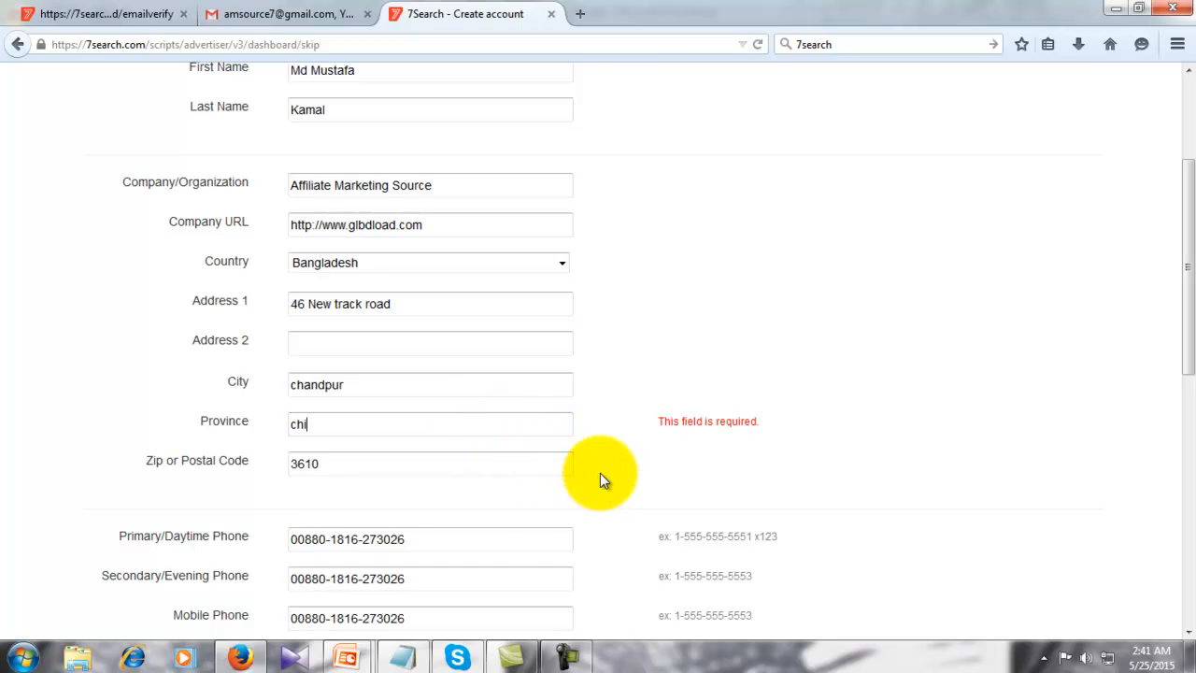
scroll(600, 472, "down", 6)
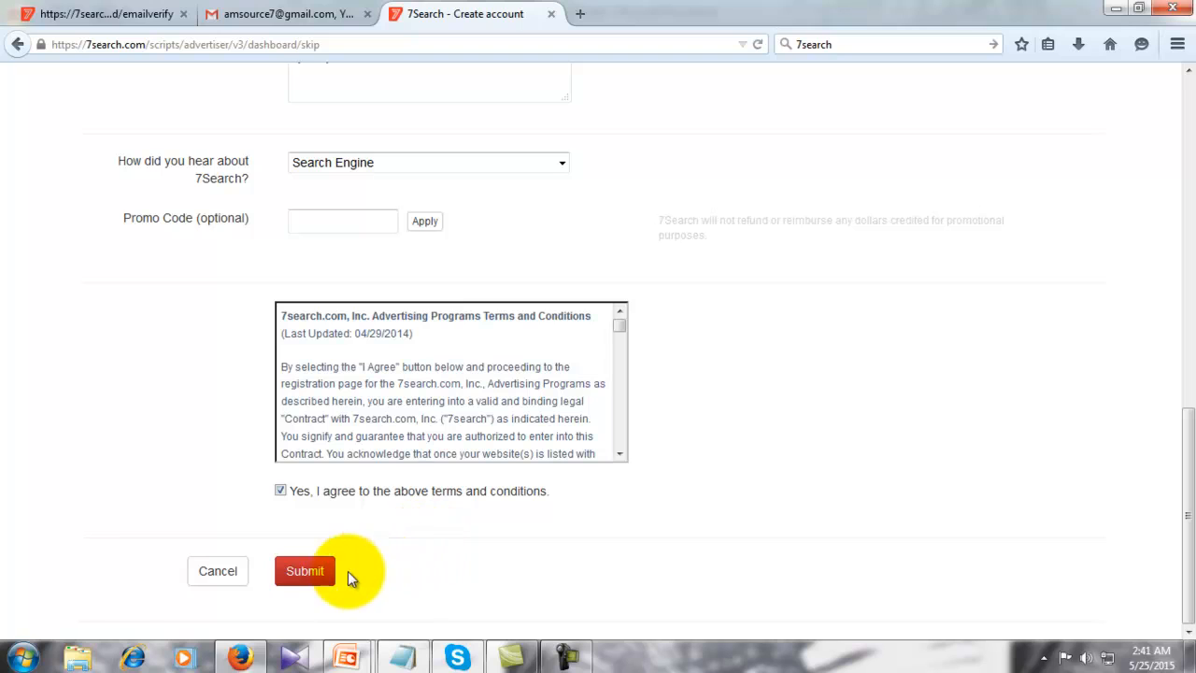
left_click(297, 570)
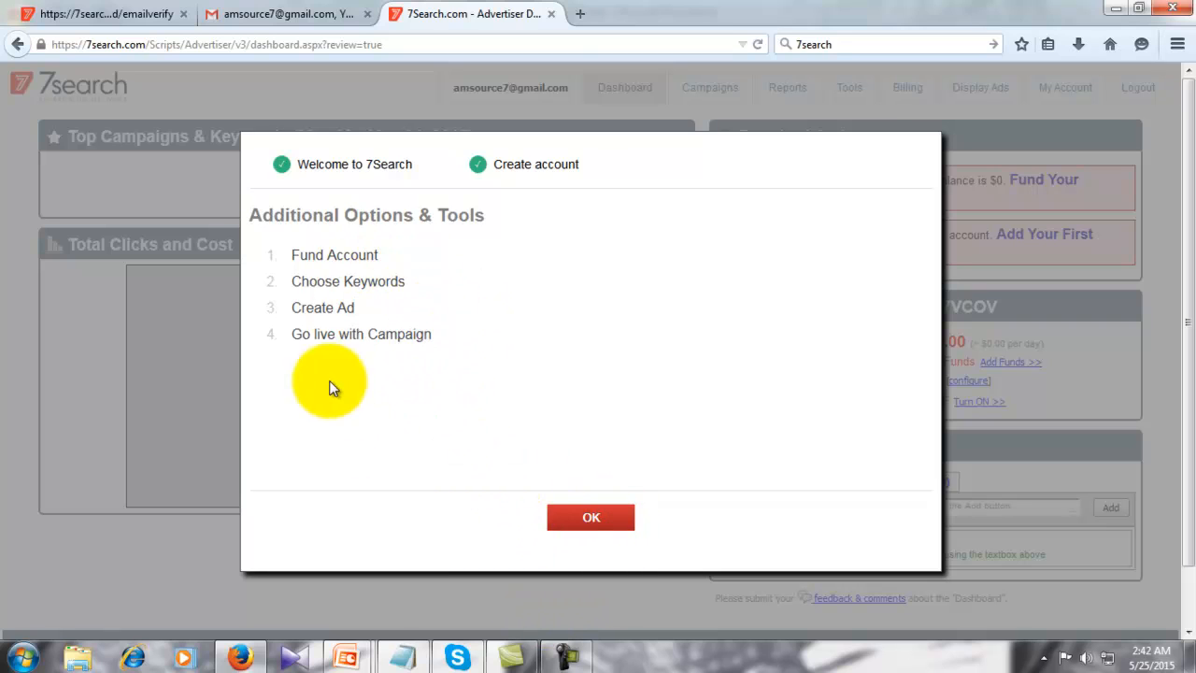
- Dismiss the Additional Options & Tools dialog and go to My Account
left_click(592, 521)
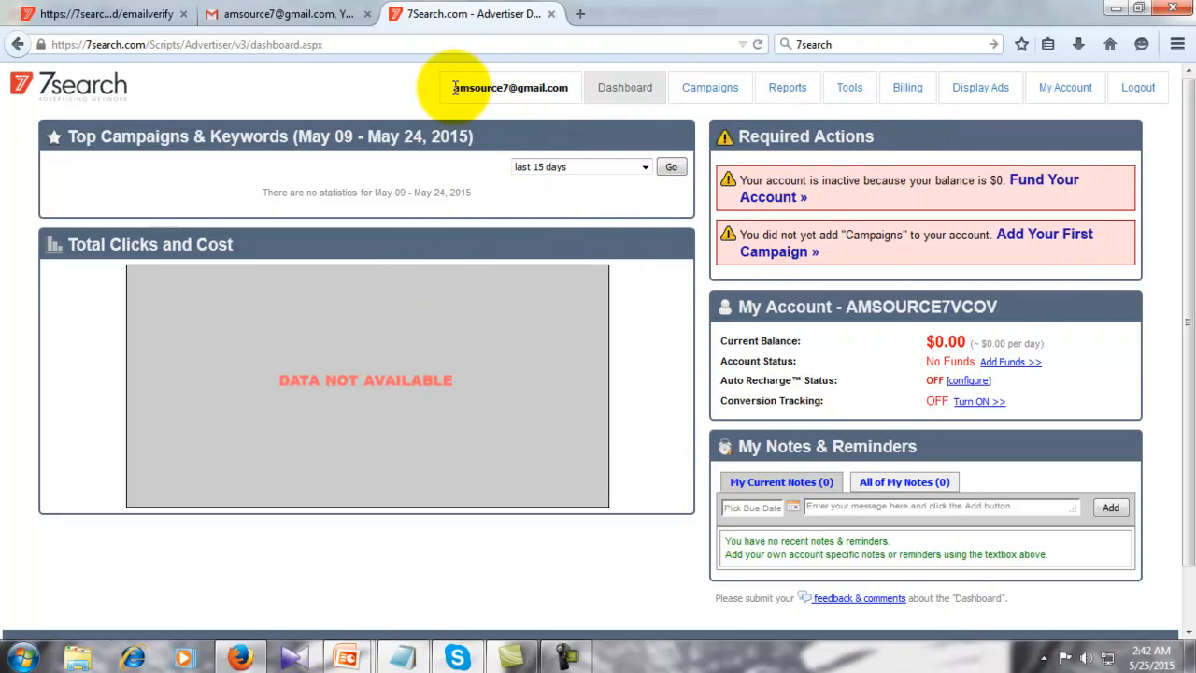
left_click_drag(455, 88, 561, 90)
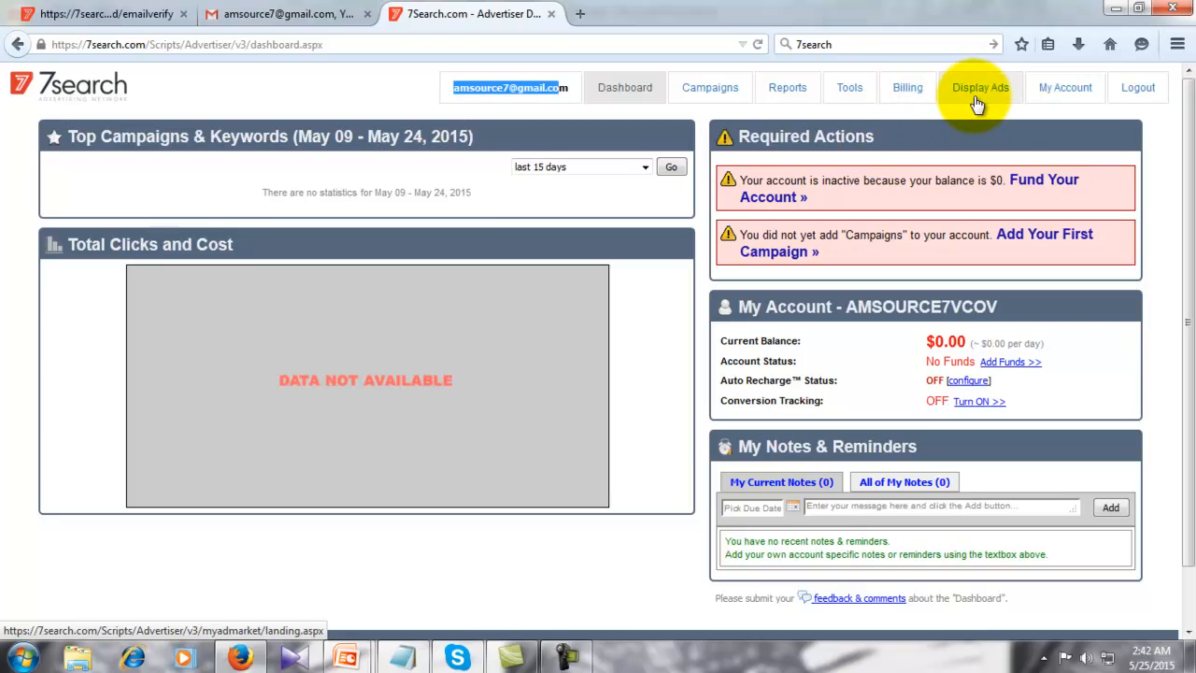
left_click(1064, 93)
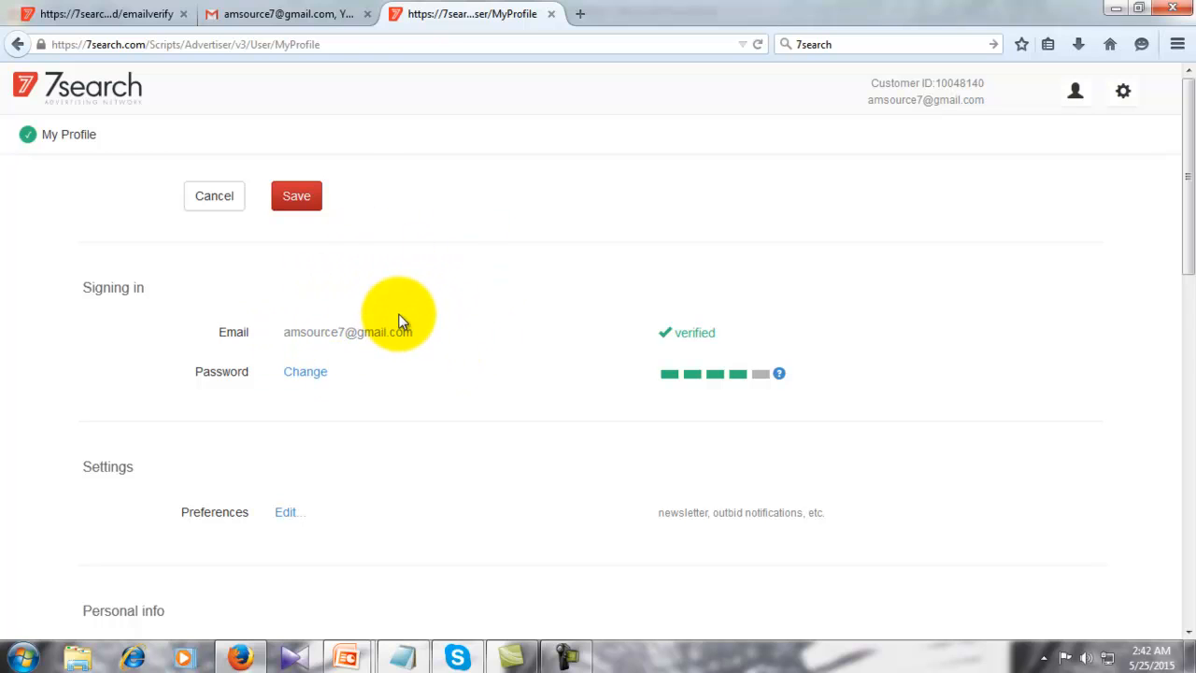
- Review the My Profile page and check that the sign-in email shows as verified
scroll(399, 320, "down", 4)
scroll(399, 320, "up", 2)
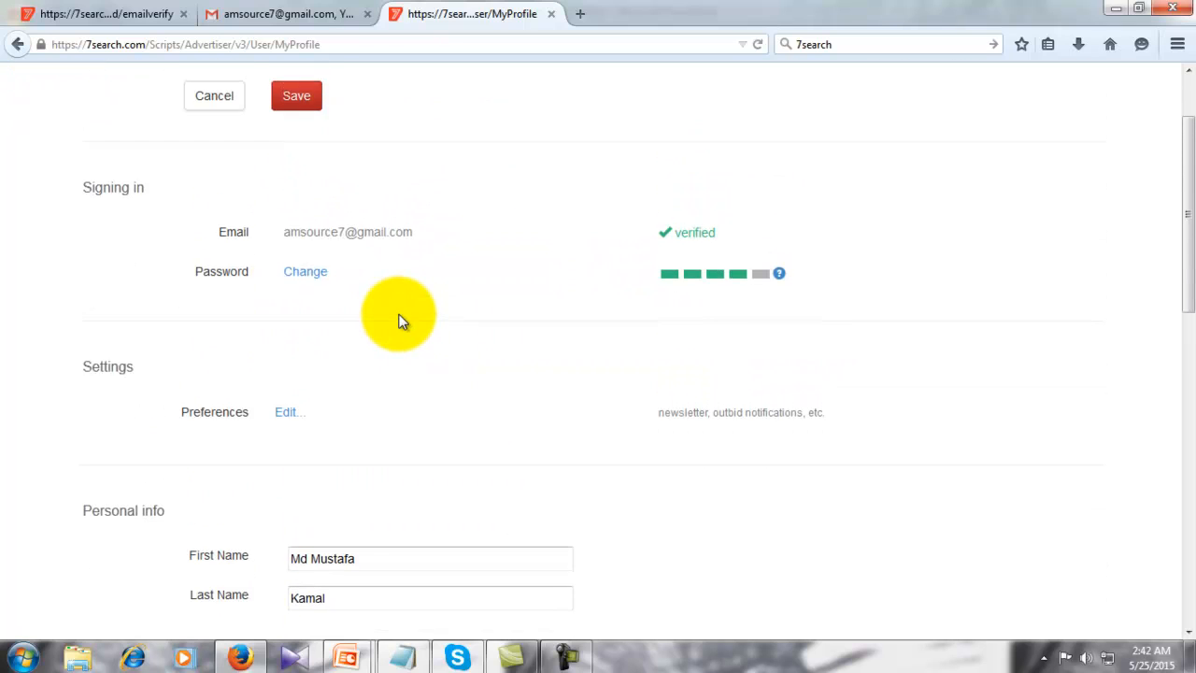
scroll(398, 320, "down", 12)
scroll(399, 321, "up", 6)
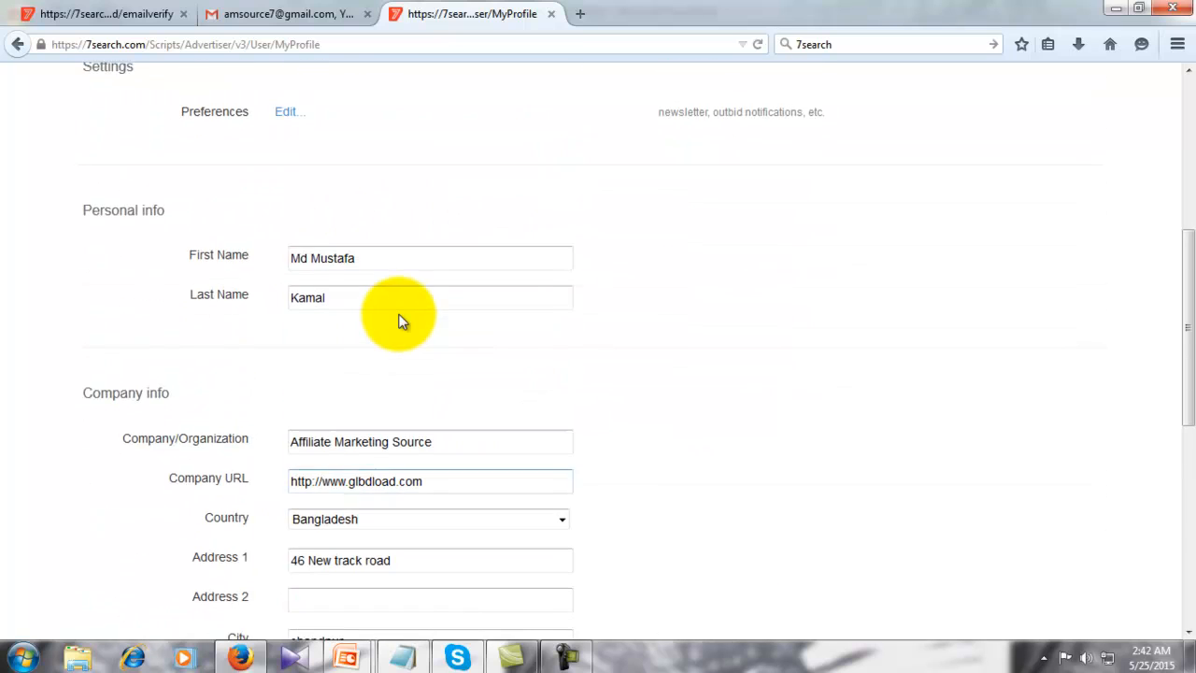
scroll(399, 320, "up", 6)
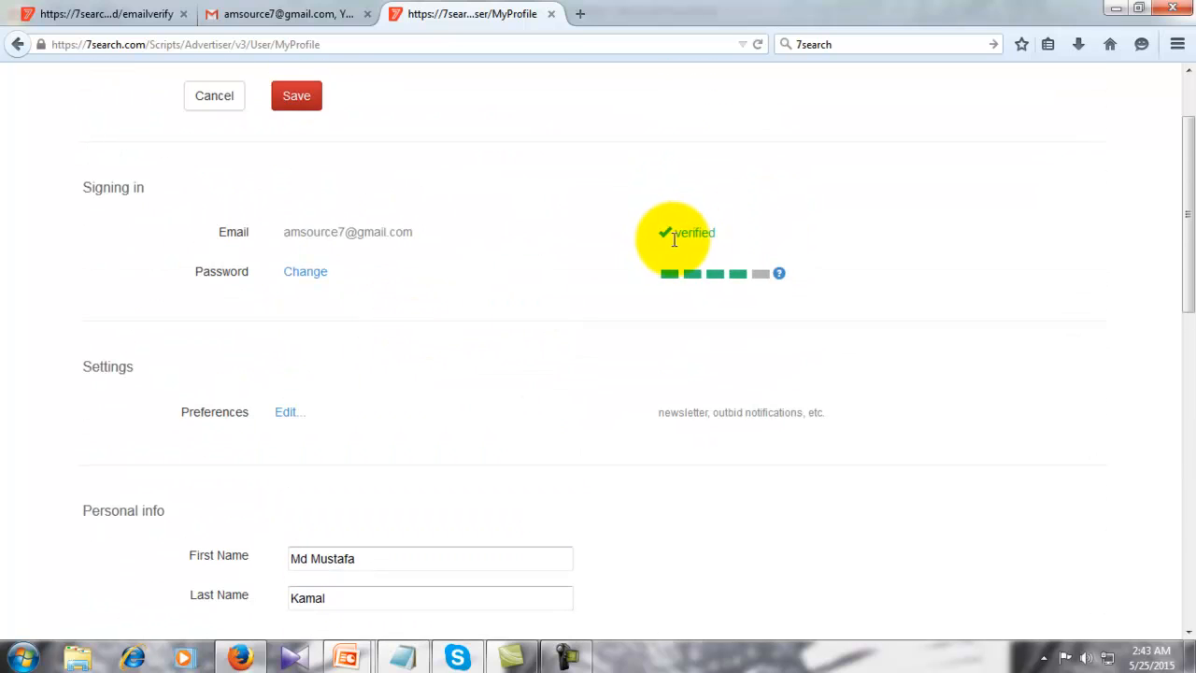
left_click_drag(669, 235, 717, 234)
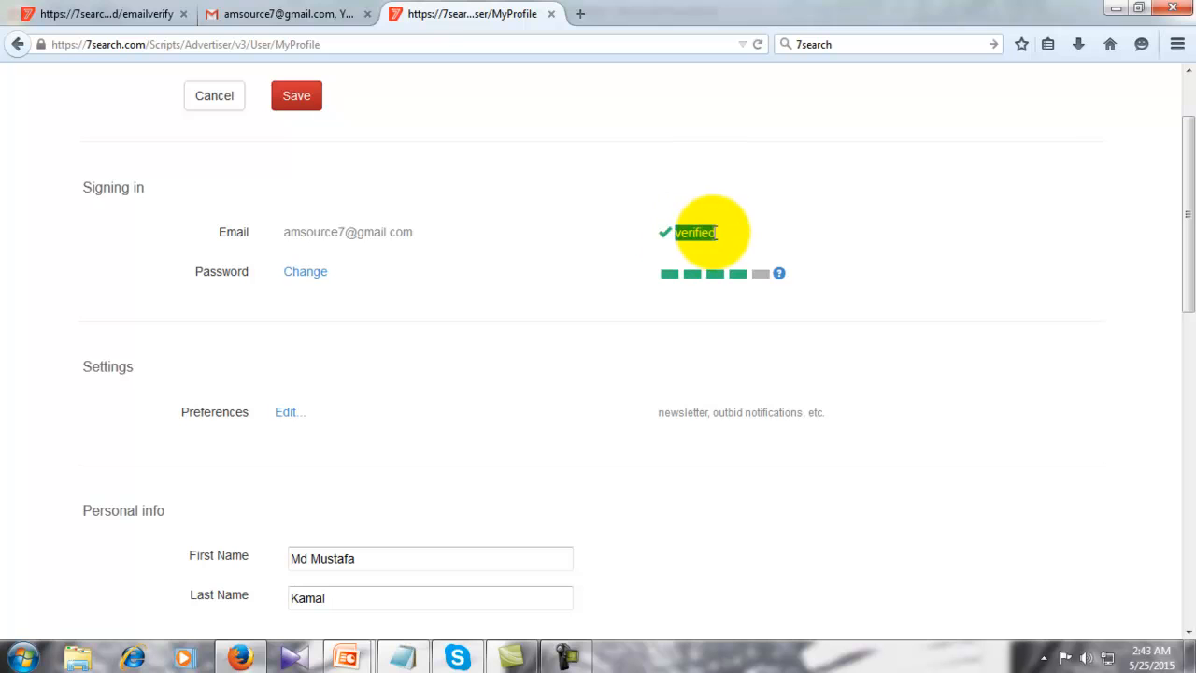
left_click(560, 266)
- Save the profile details and return to the advertiser dashboard
scroll(531, 291, "down", 8)
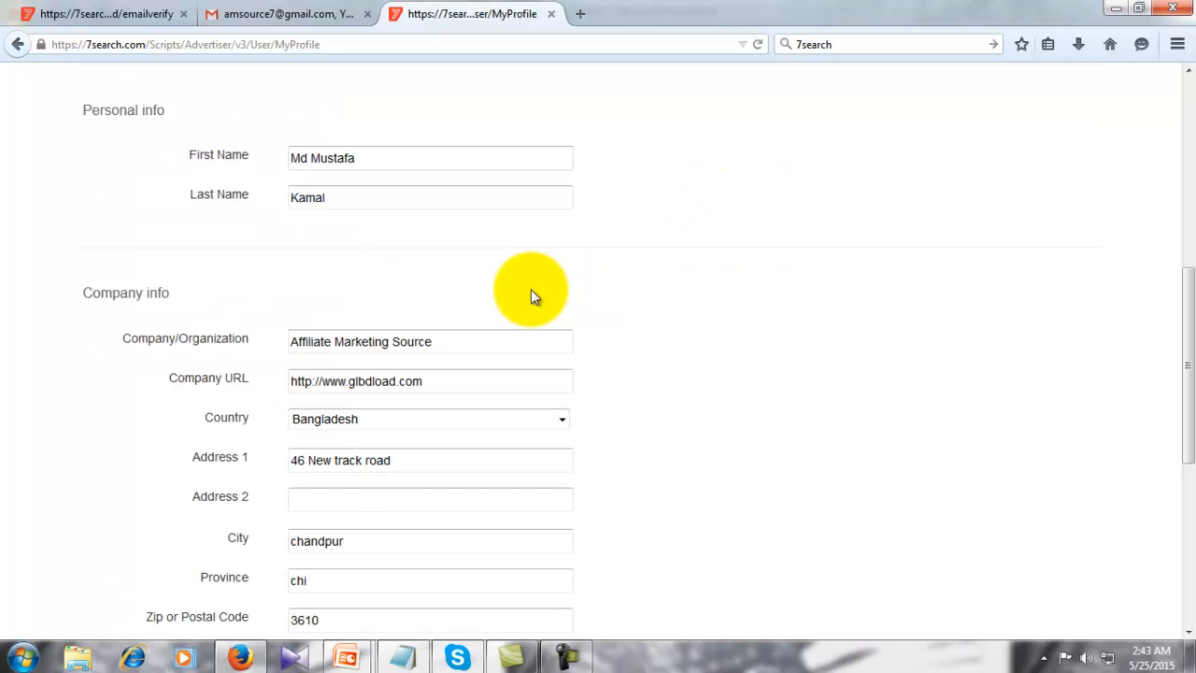
scroll(456, 381, "down", 4)
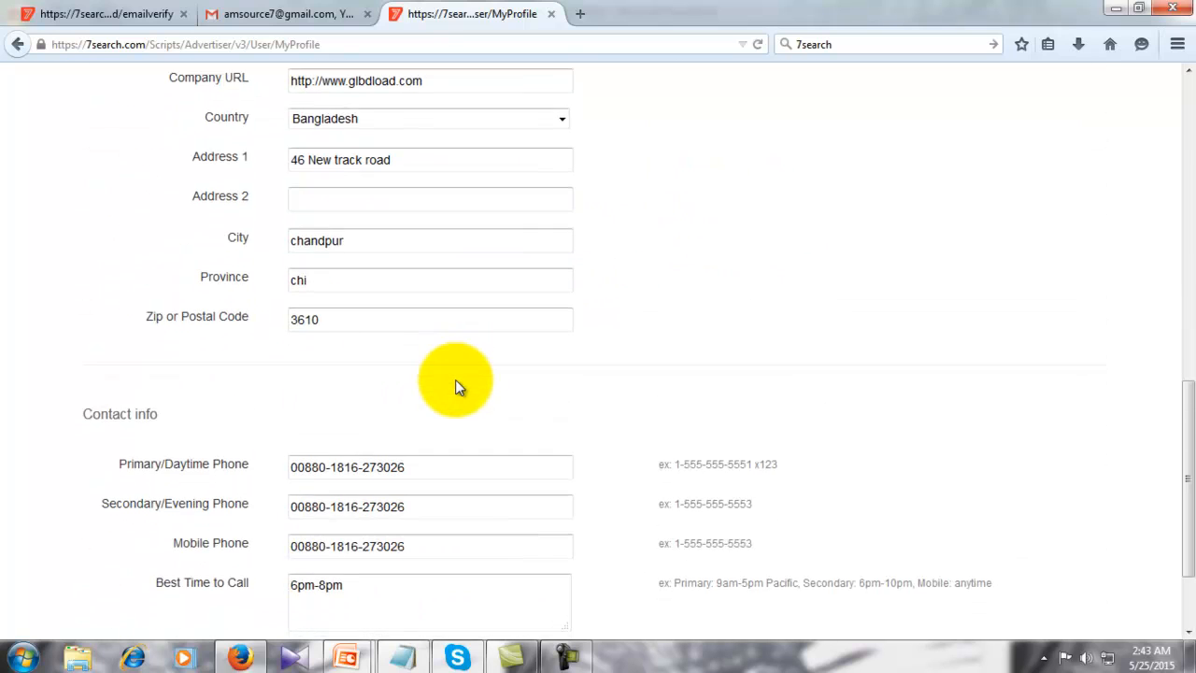
scroll(454, 379, "down", 2)
scroll(455, 380, "up", 2)
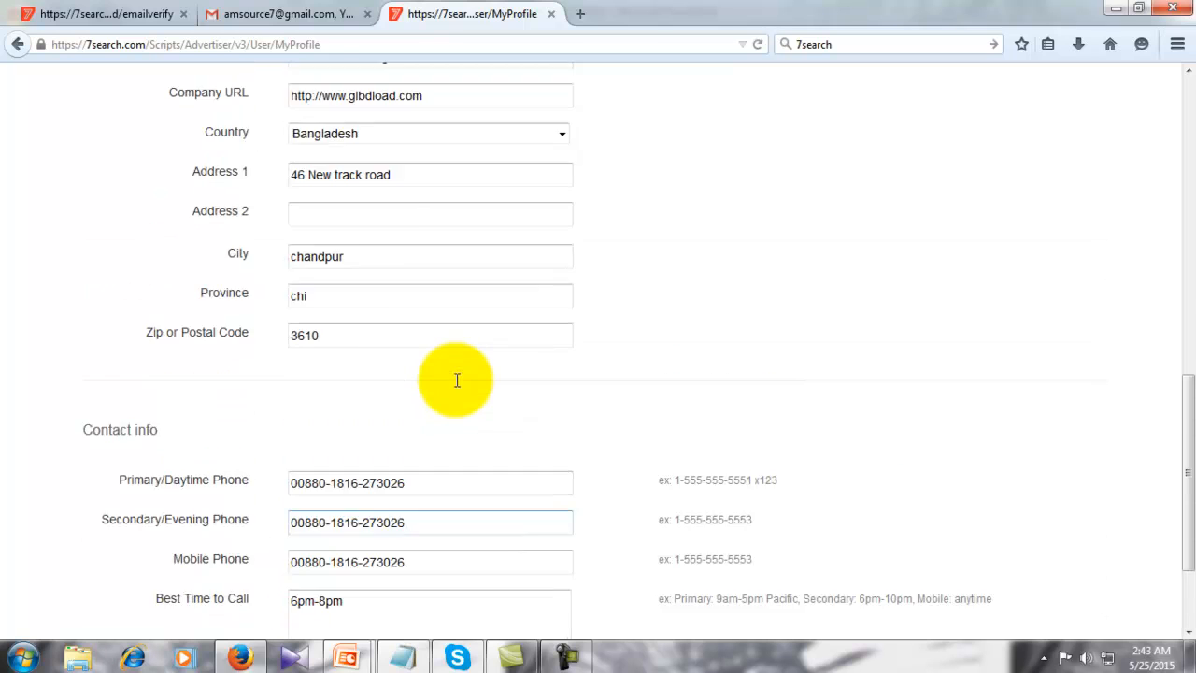
scroll(455, 379, "down", 2)
scroll(512, 367, "up", 15)
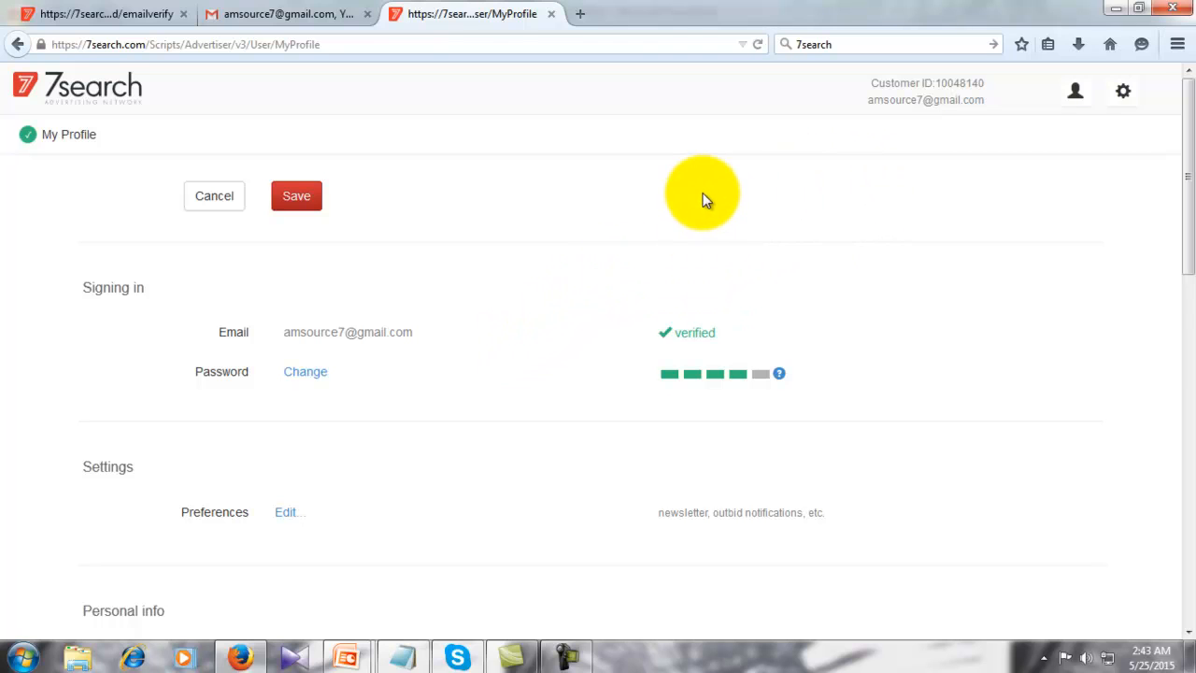
scroll(705, 199, "down", 3)
scroll(705, 199, "up", 3)
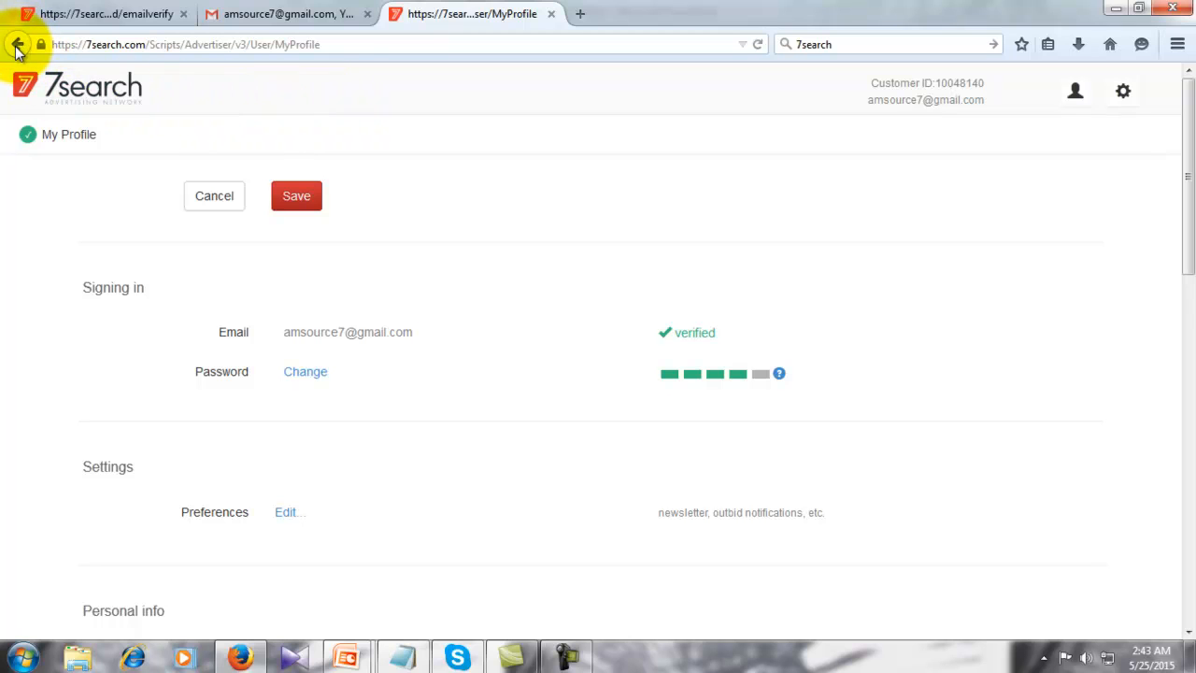
scroll(448, 336, "down", 10)
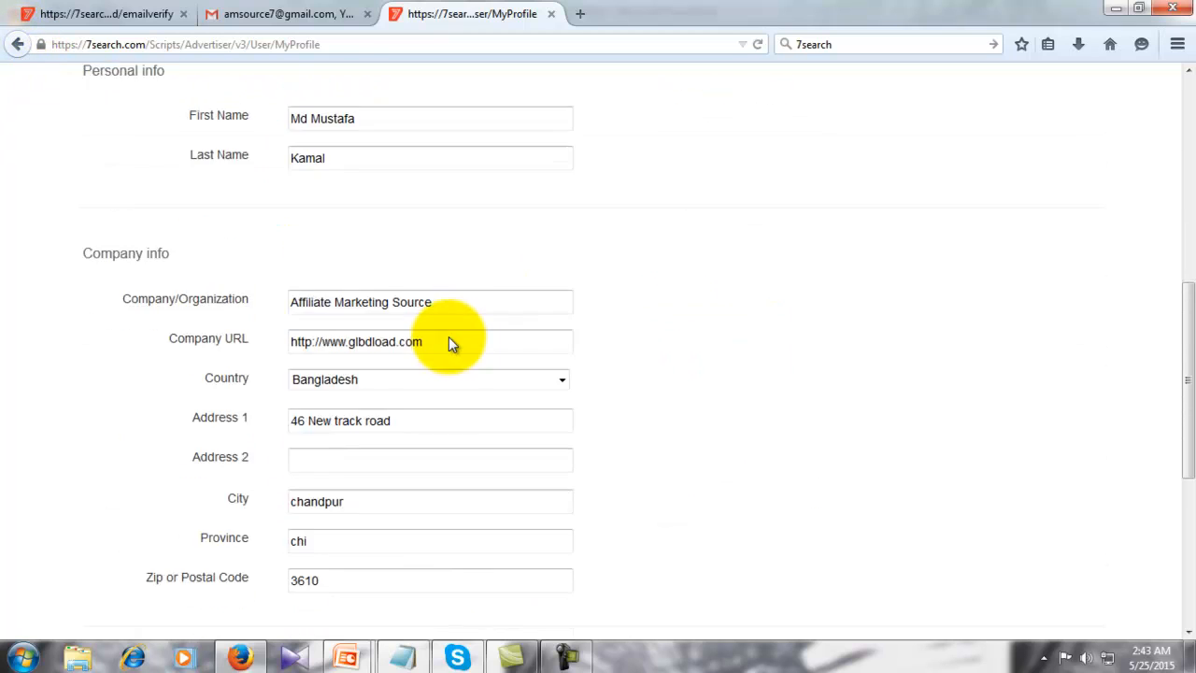
left_click(300, 570)
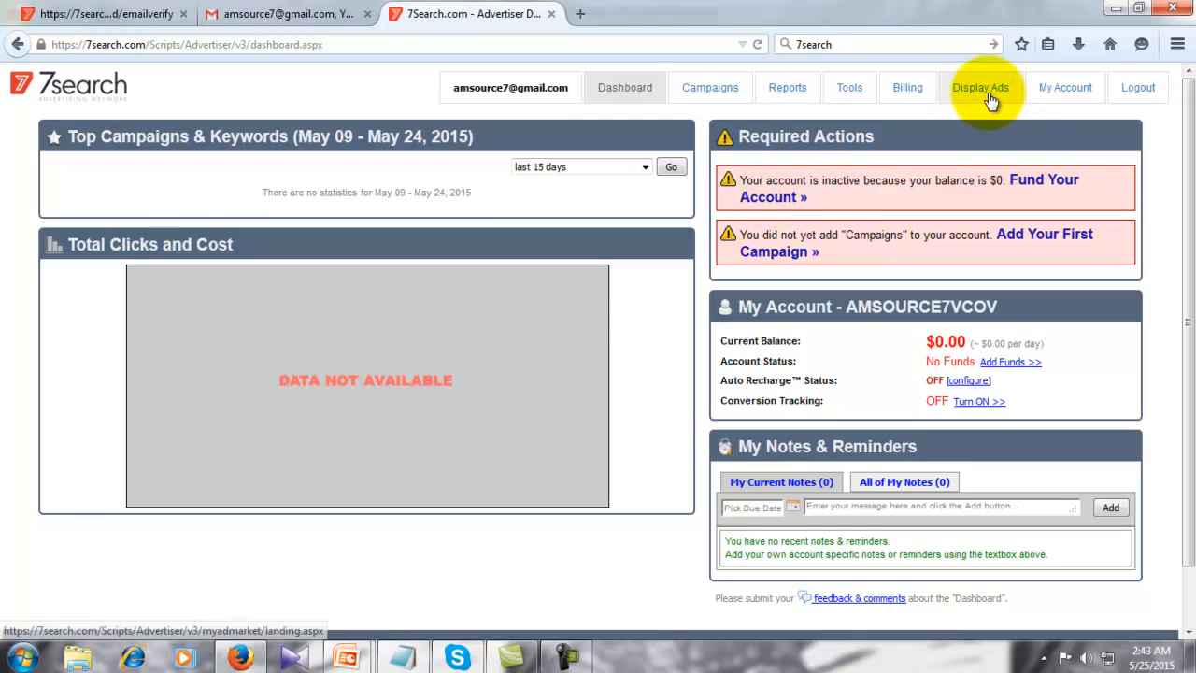
left_click(619, 91)
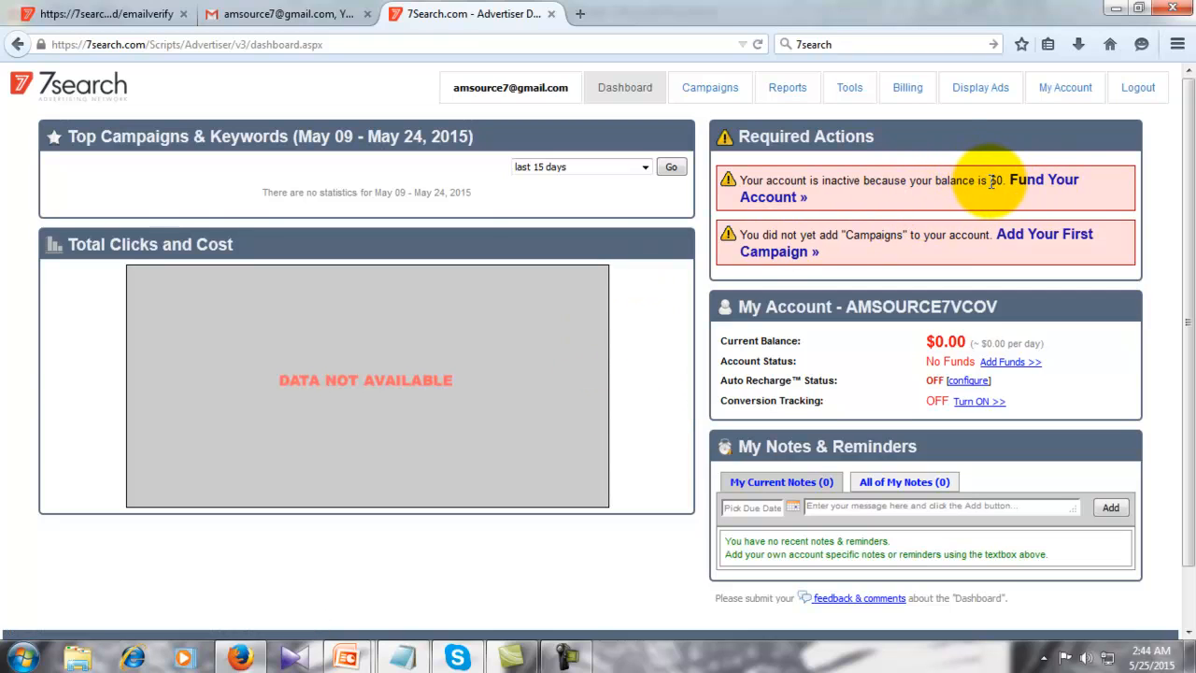
- Note the $0 account balance and go to the Campaigns page
left_click_drag(990, 179, 1003, 180)
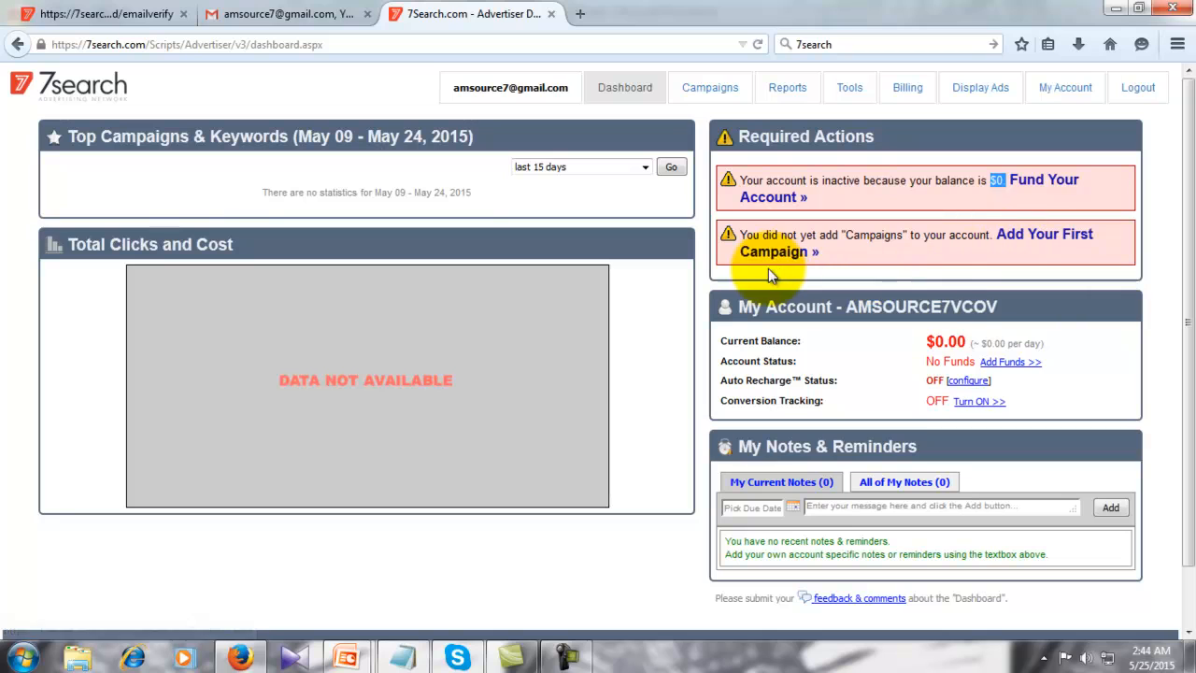
left_click(706, 92)
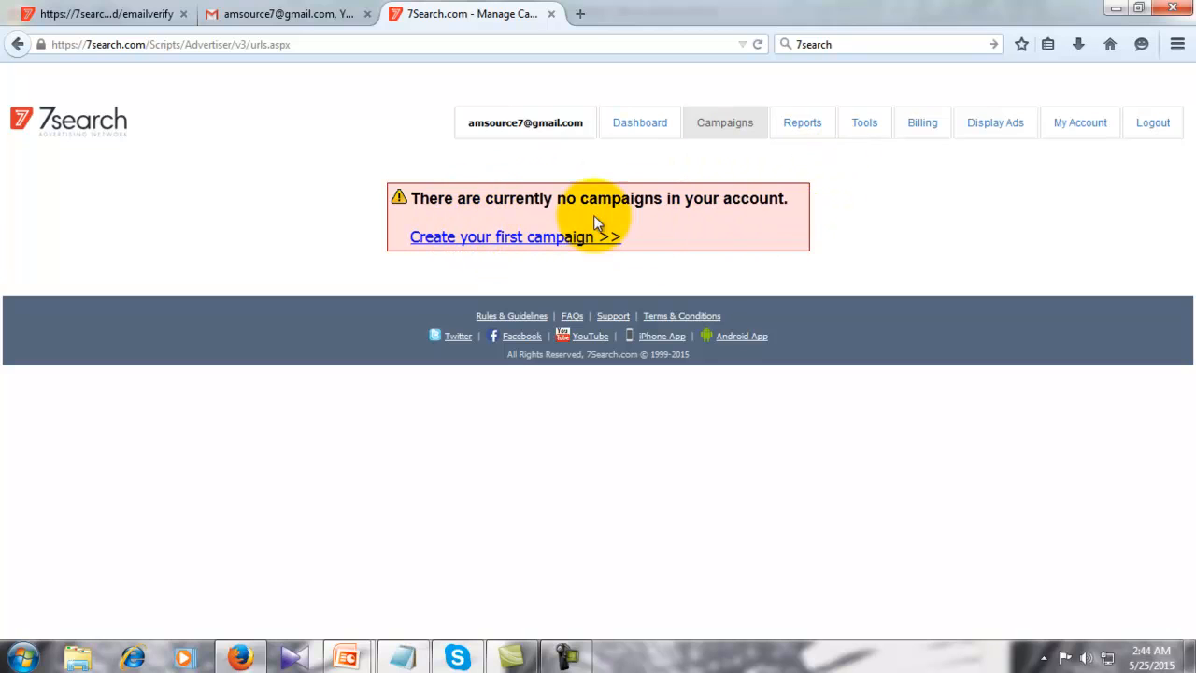
- Open the Reports page and look over the Daily, Campaign and Keywords report samples
left_click(555, 245)
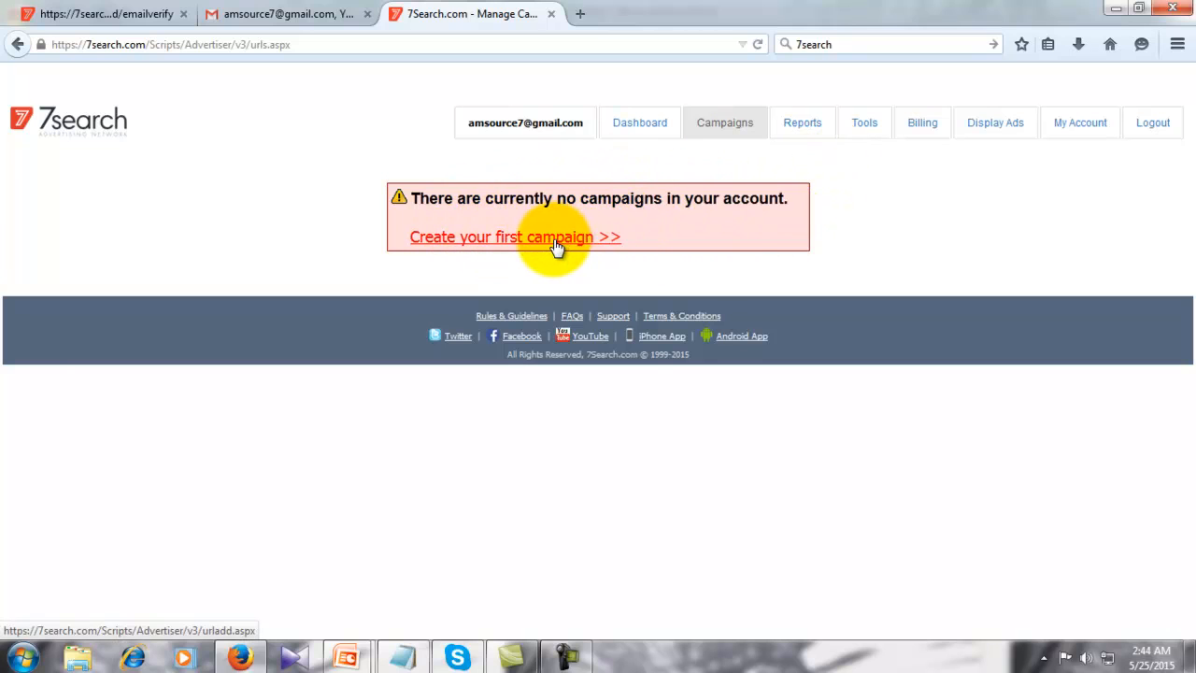
left_click(807, 135)
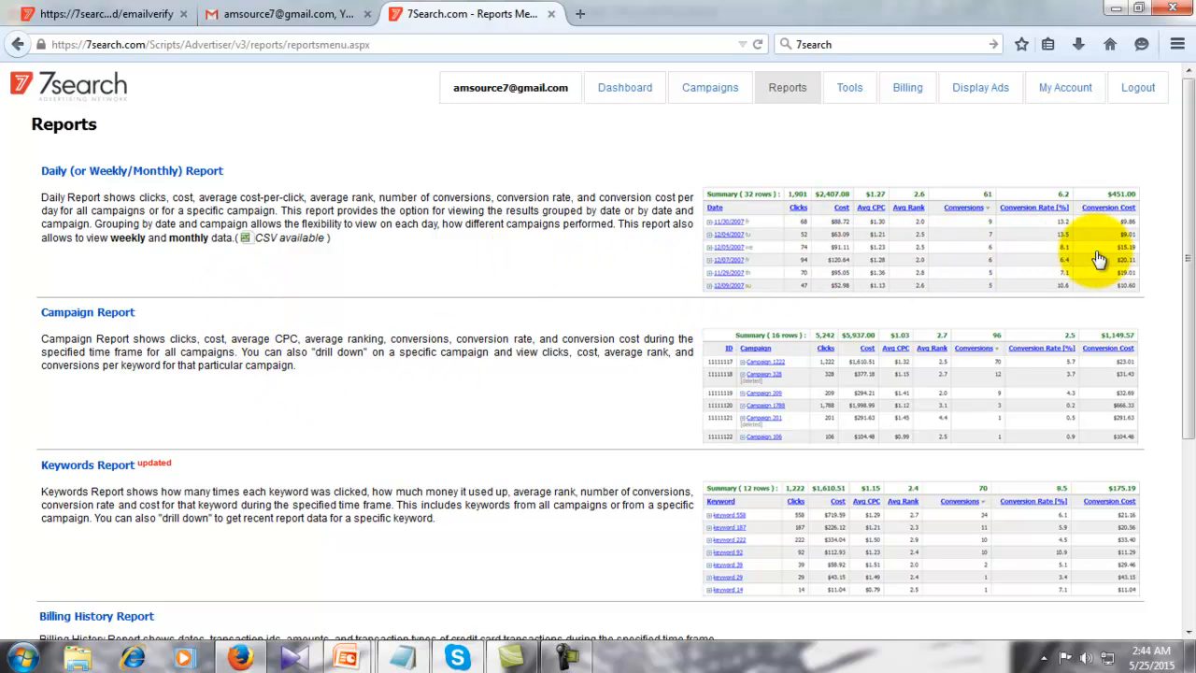
scroll(563, 374, "down", 1)
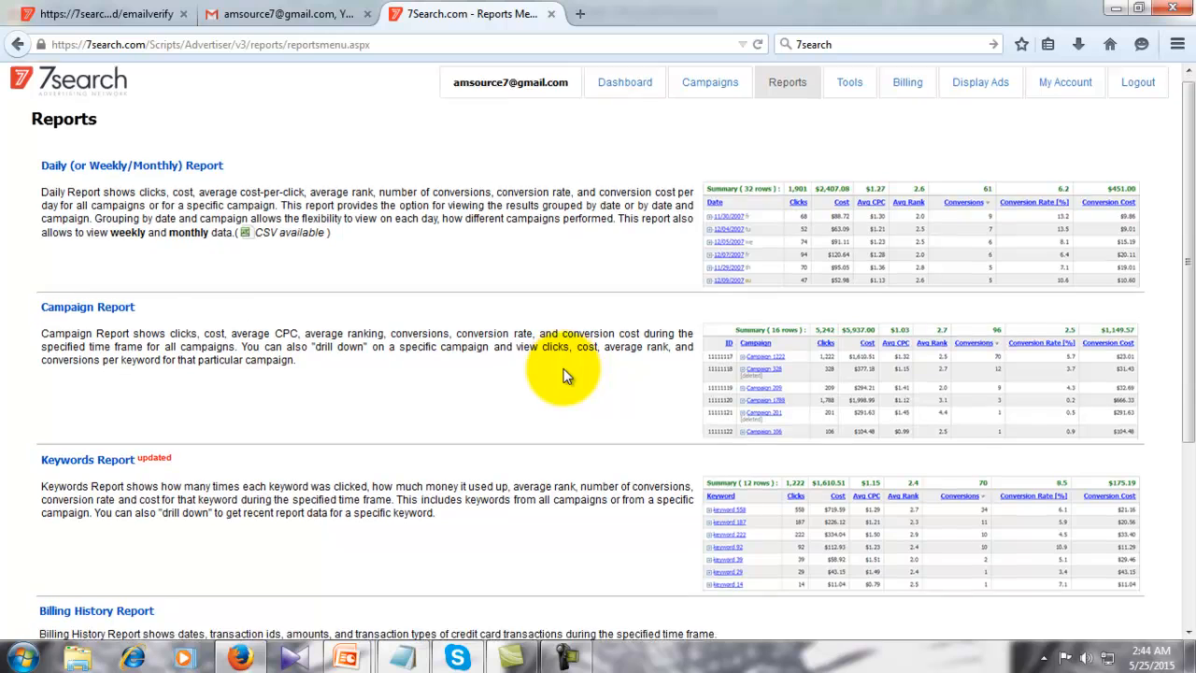
scroll(563, 374, "down", 3)
scroll(563, 368, "up", 3)
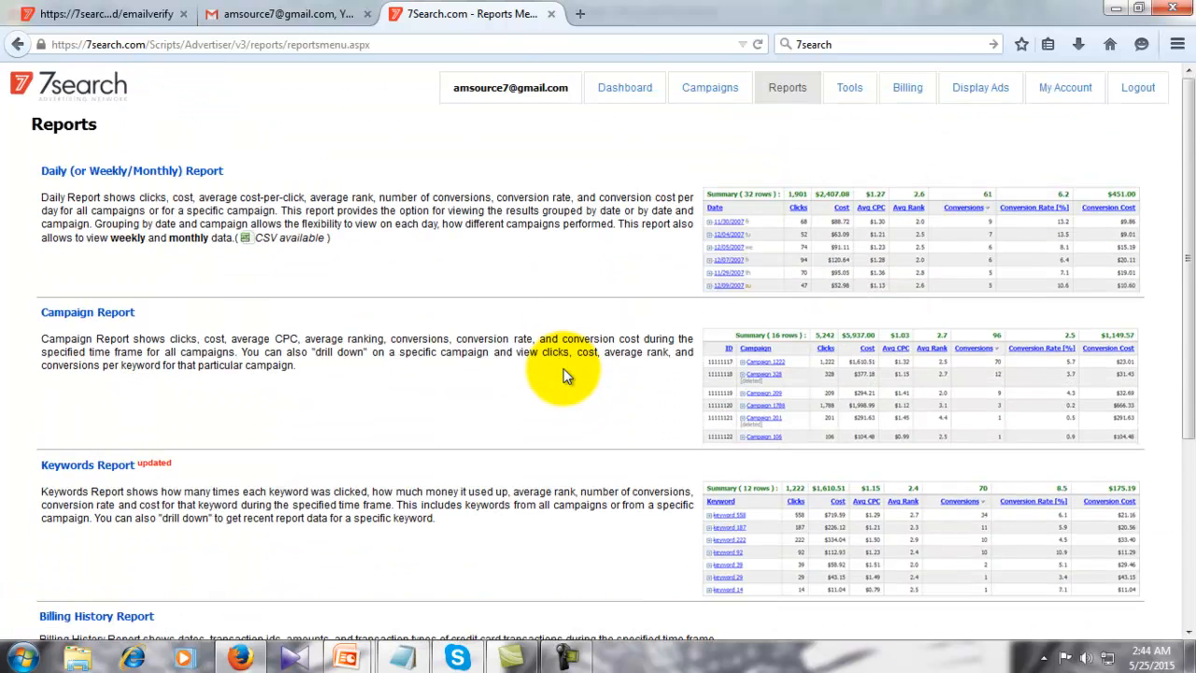
- Open the Tools page and review MakeTop, Bulk Edit, Negative Keywords and Keyword Suggestion Tool
left_click(848, 90)
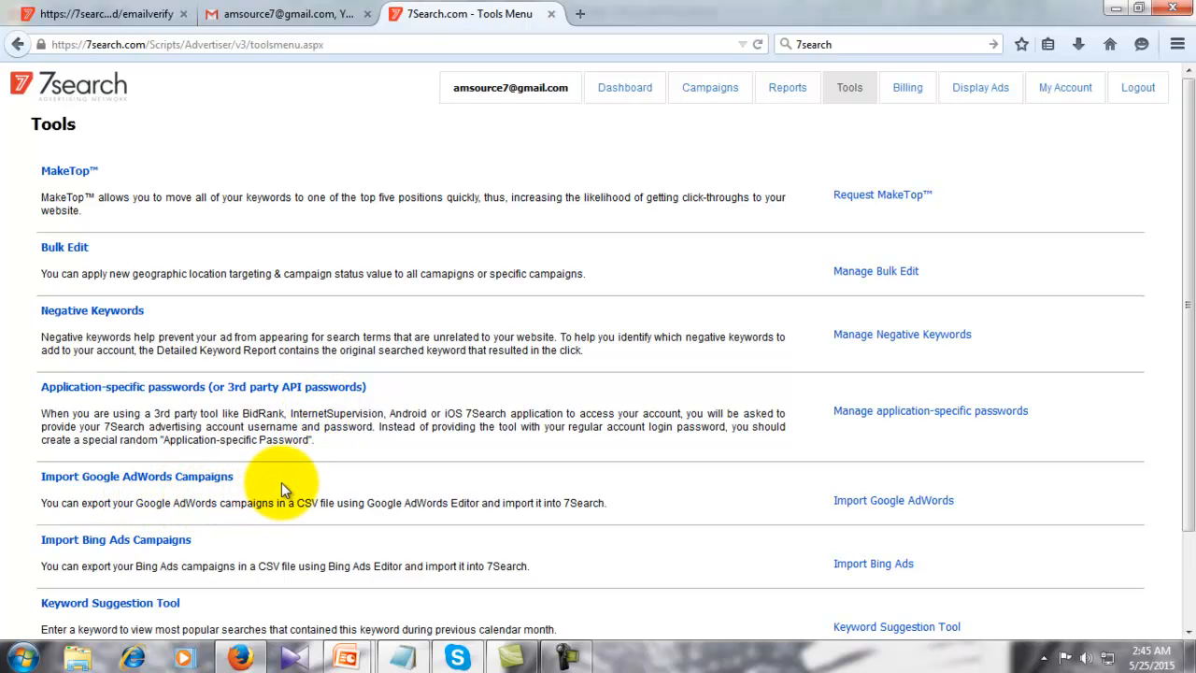
scroll(281, 482, "down", 2)
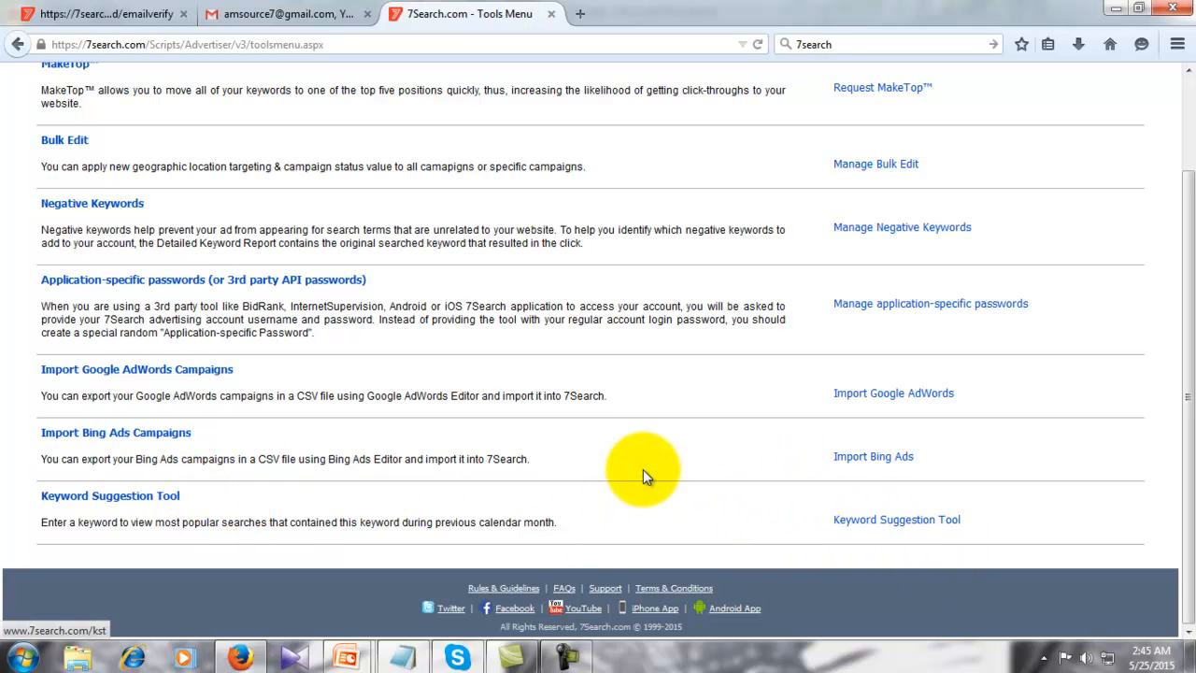
scroll(643, 469, "up", 2)
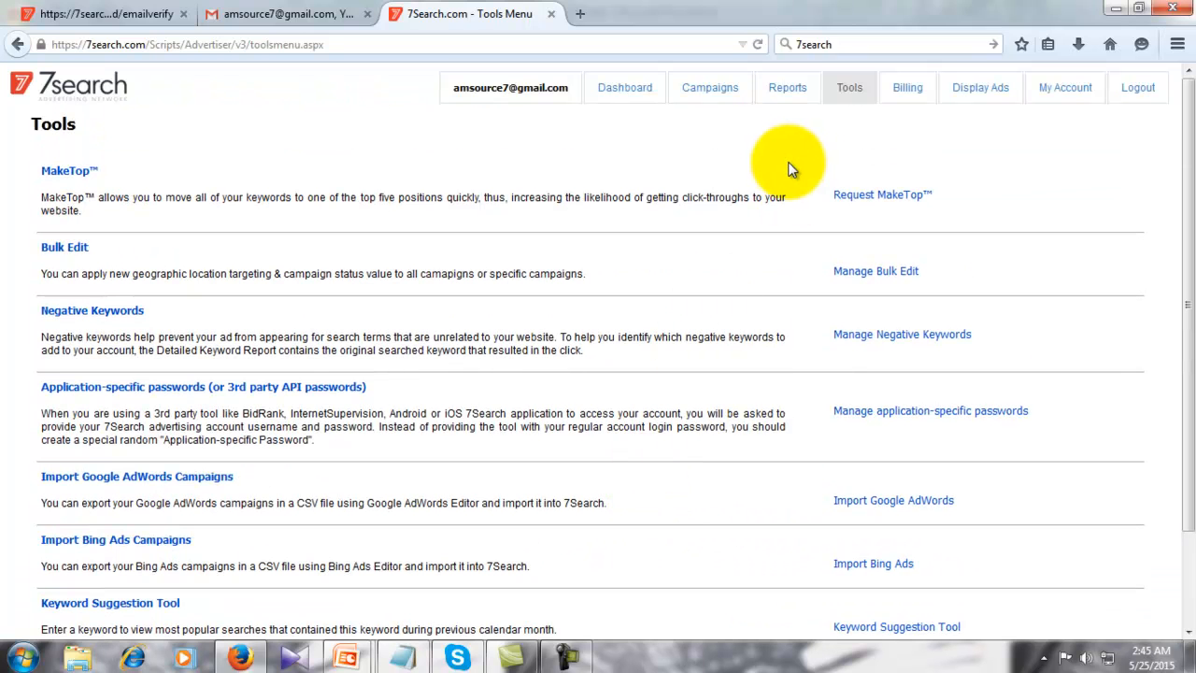
- Check the Billing deposit amounts, leave $400.00, then open the Display Ads sign-up page
left_click(898, 101)
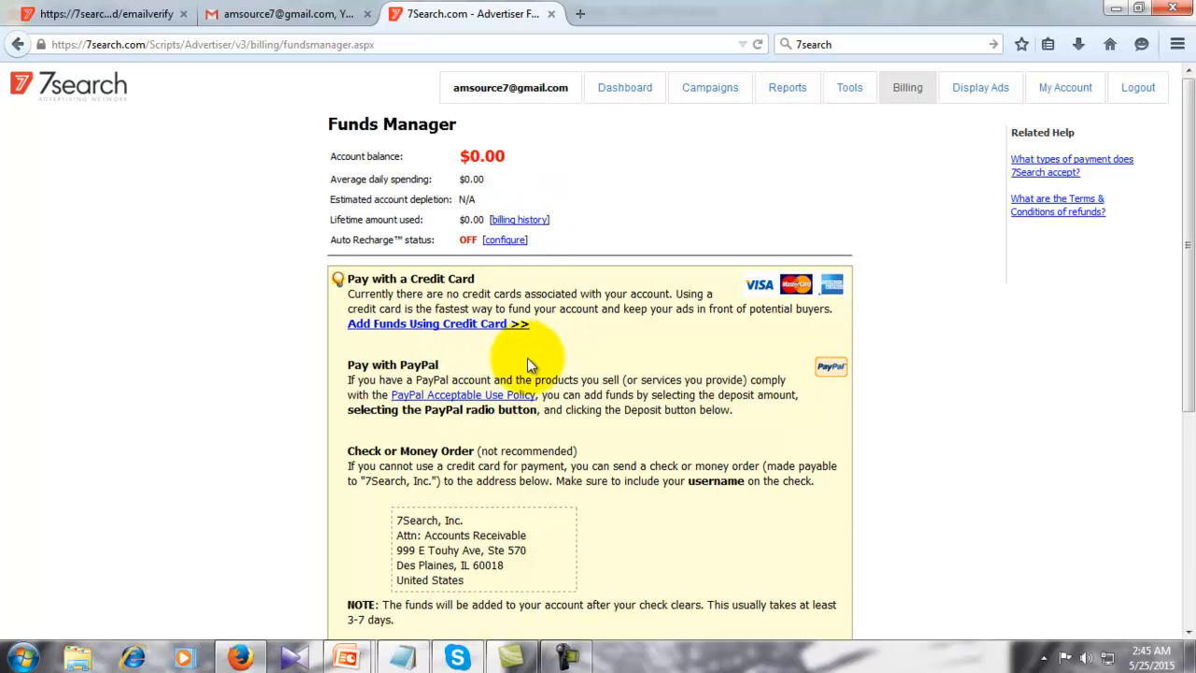
scroll(590, 402, "down", 5)
scroll(590, 402, "down", 2)
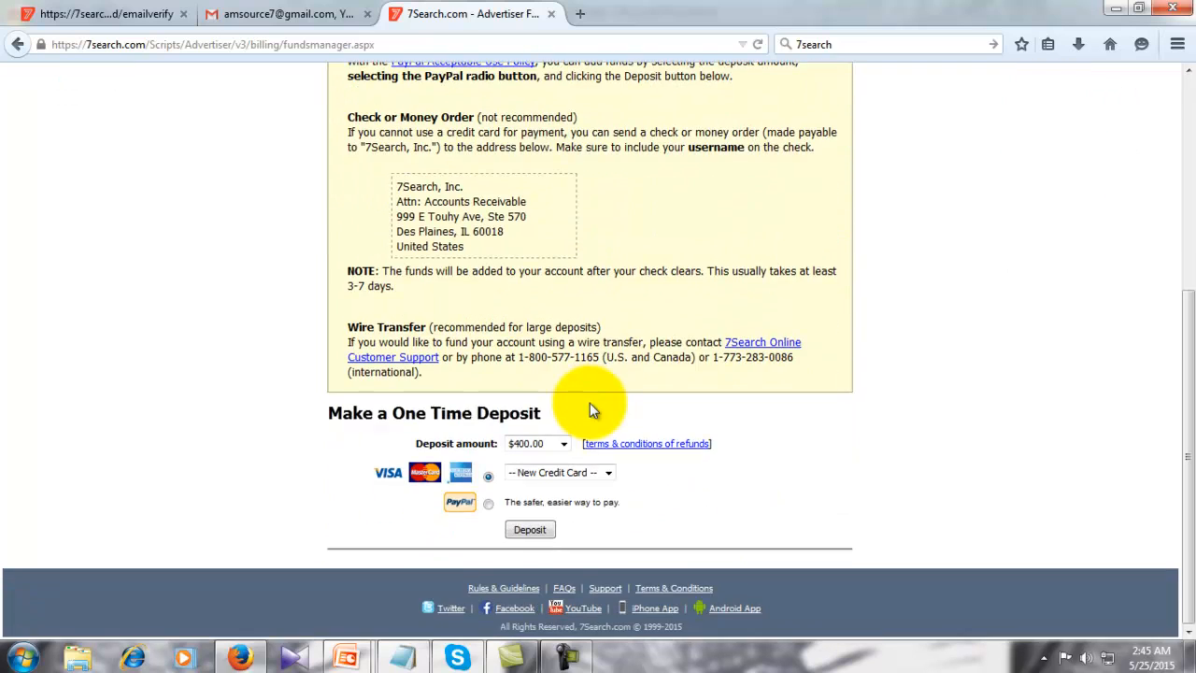
scroll(590, 402, "up", 6)
scroll(589, 402, "down", 5)
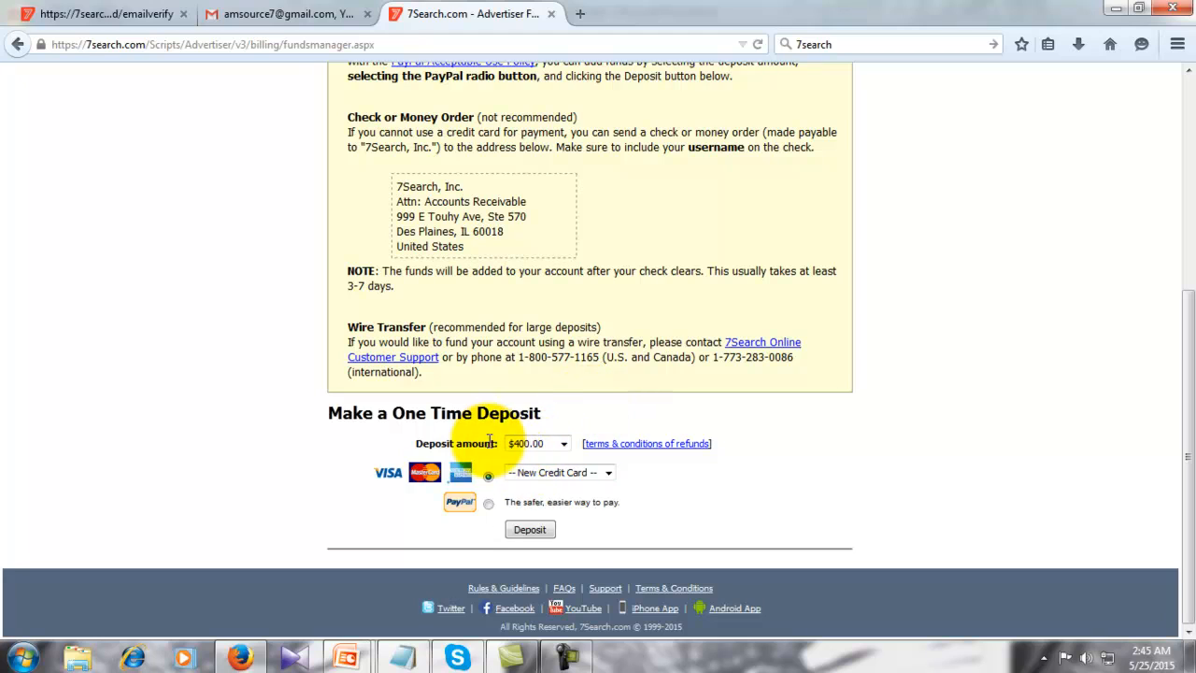
left_click(562, 443)
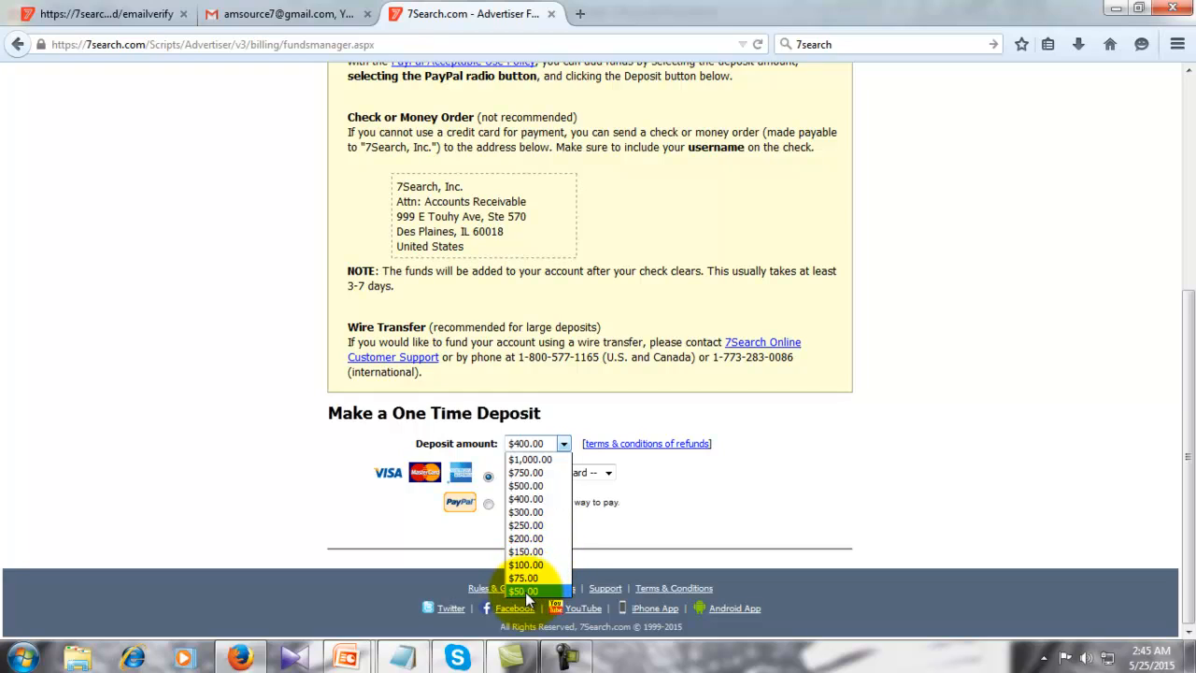
left_click(779, 484)
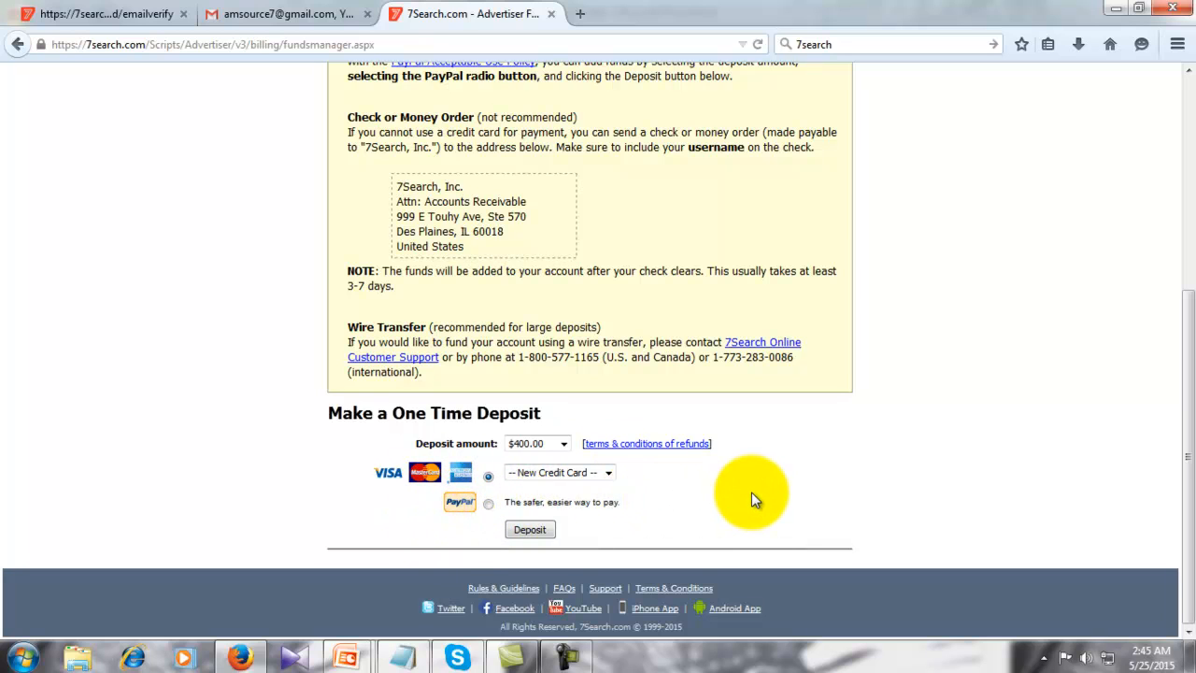
scroll(816, 480, "up", 6)
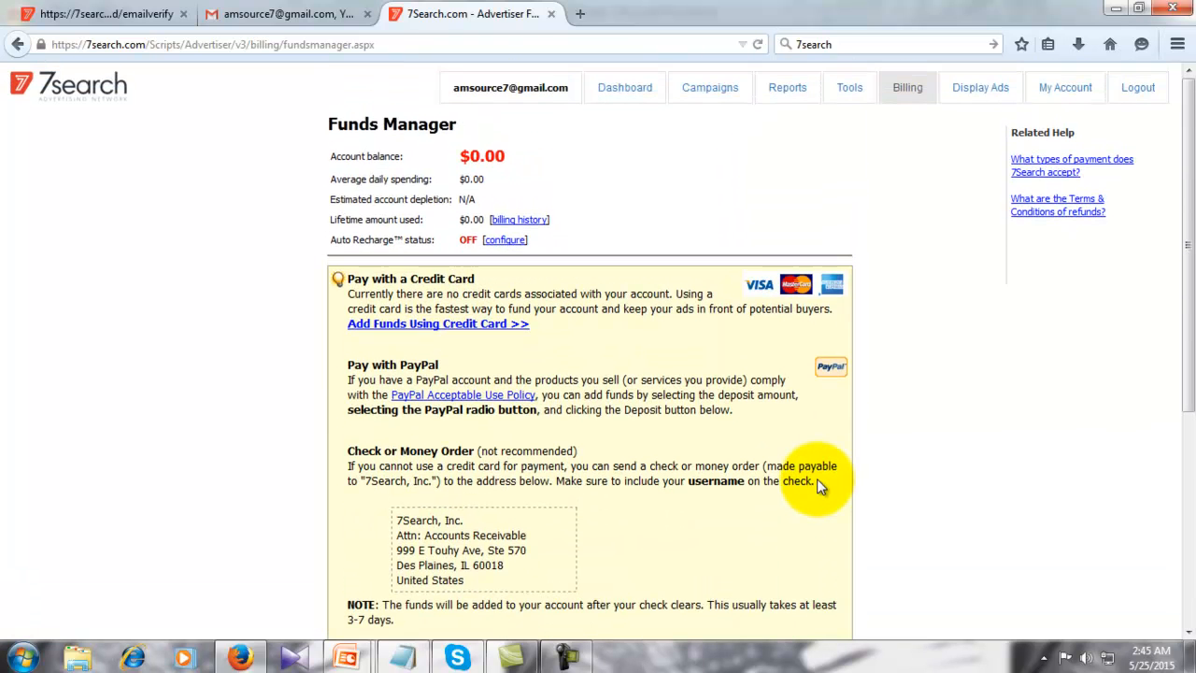
left_click(976, 90)
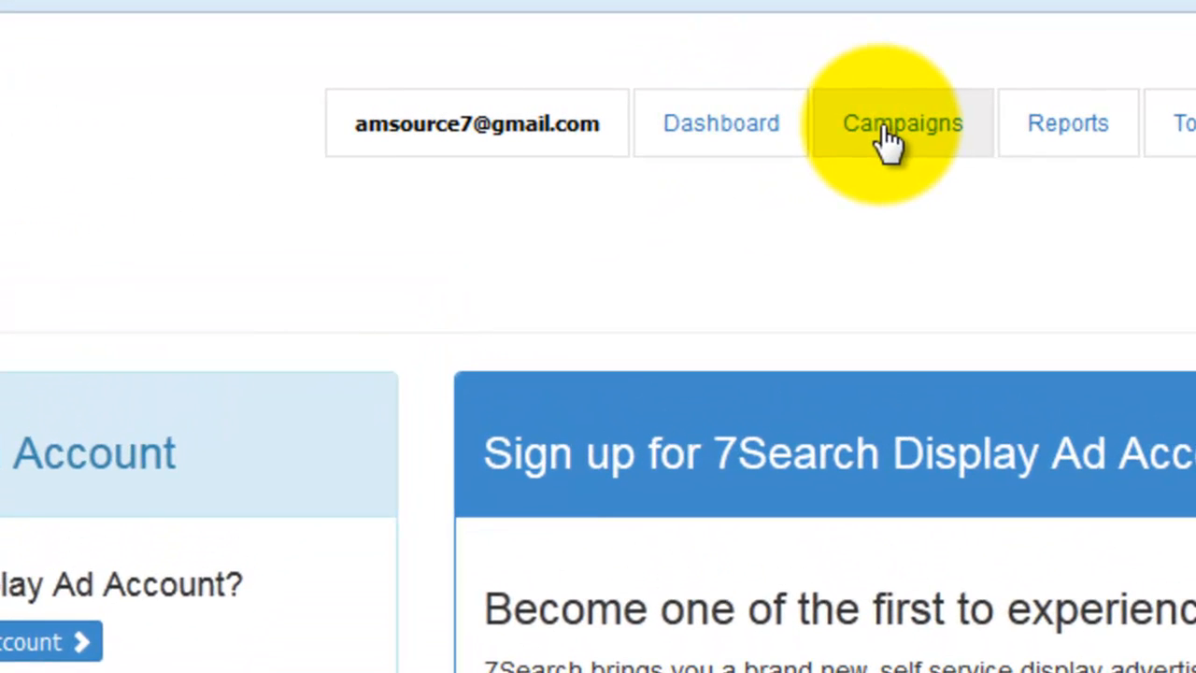
- Start the first campaign from Campaigns and bring up the Notepad file of campaign URLs
left_click(887, 140)
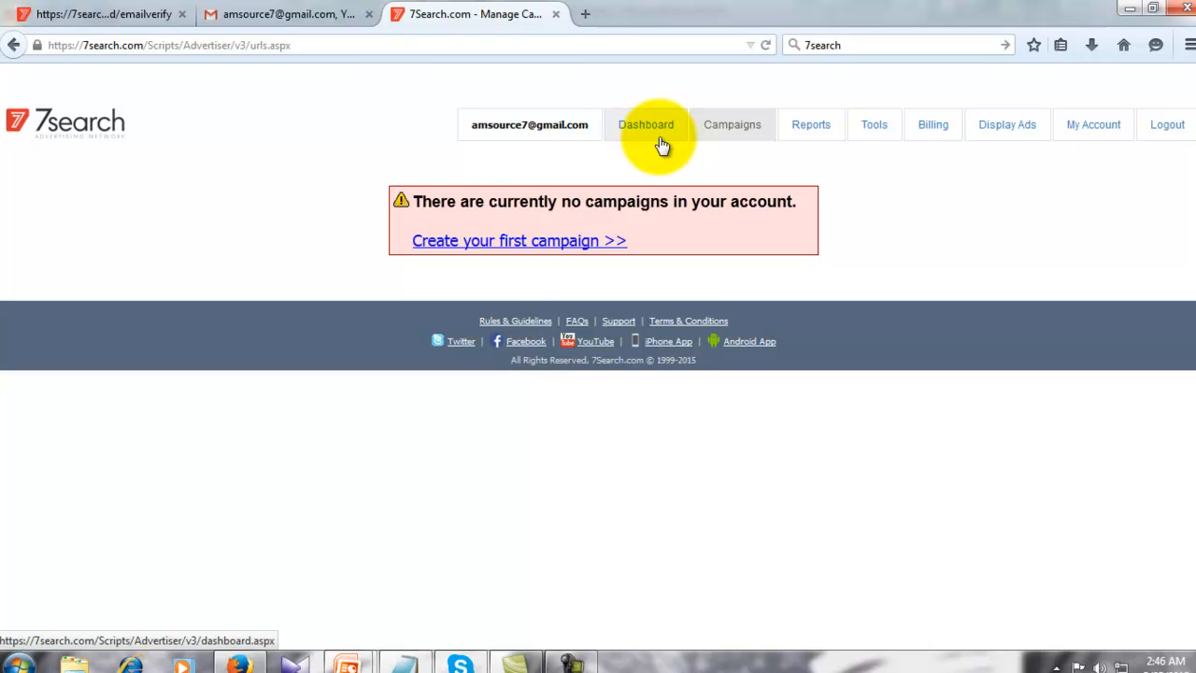
left_click(520, 241)
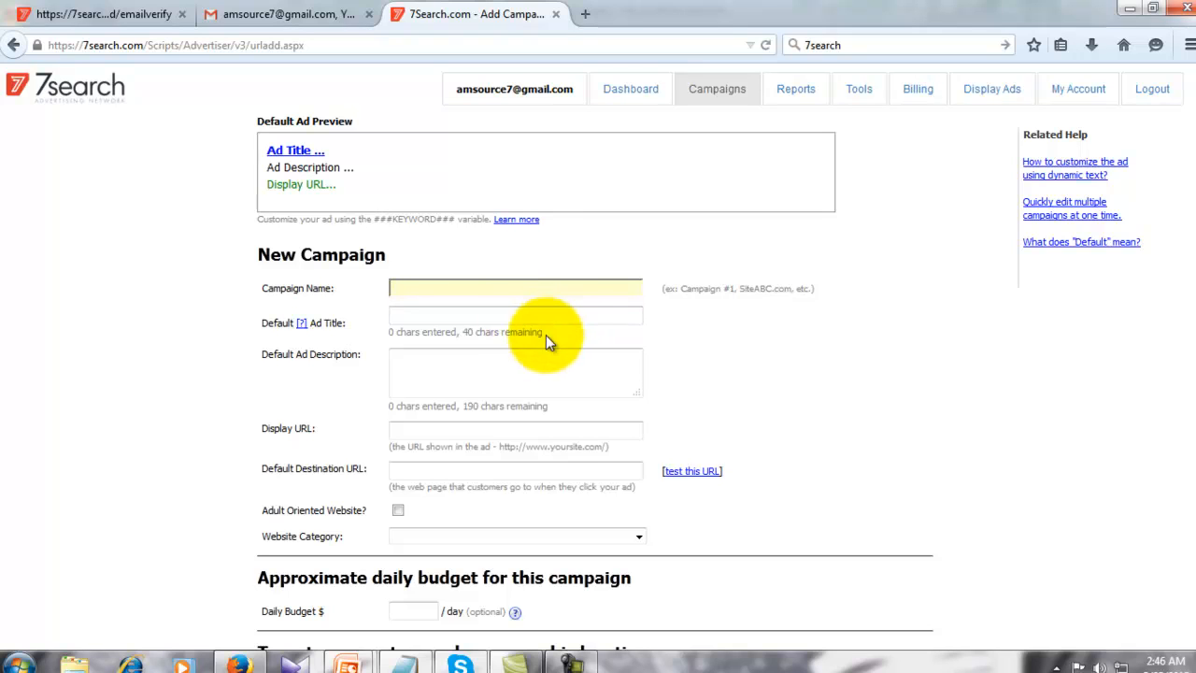
left_click(403, 662)
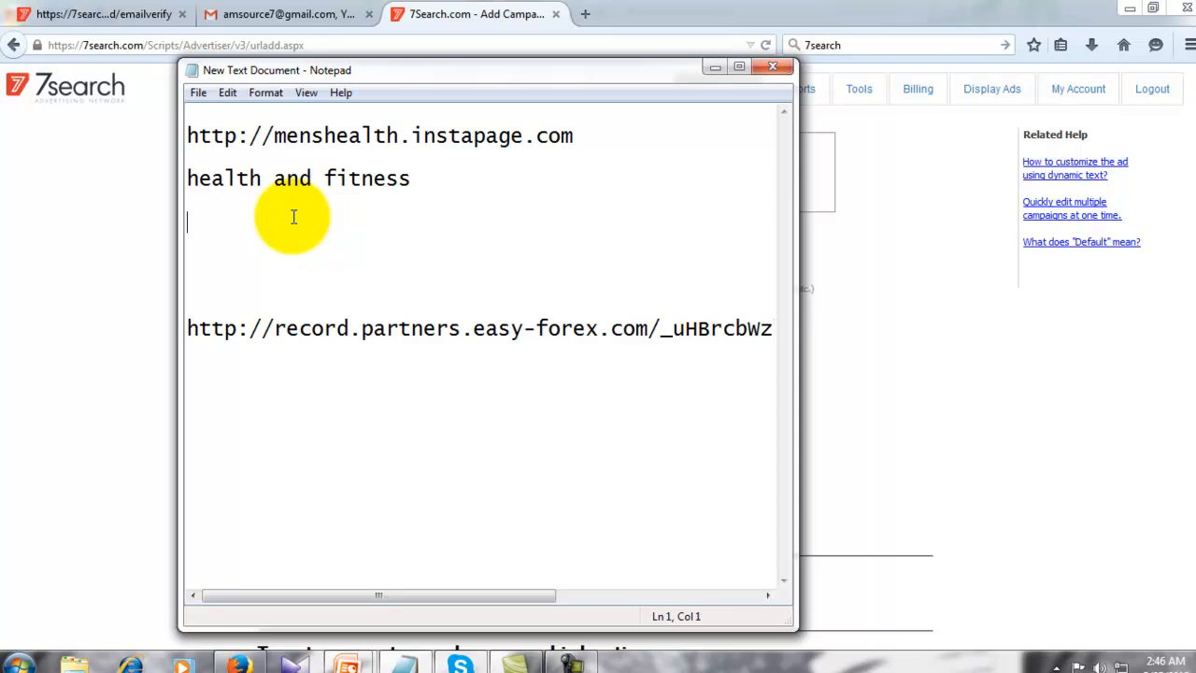
- Name the campaign 'H fitness' and enter 'Mens Health & Fitness' as the default ad description
left_click(715, 66)
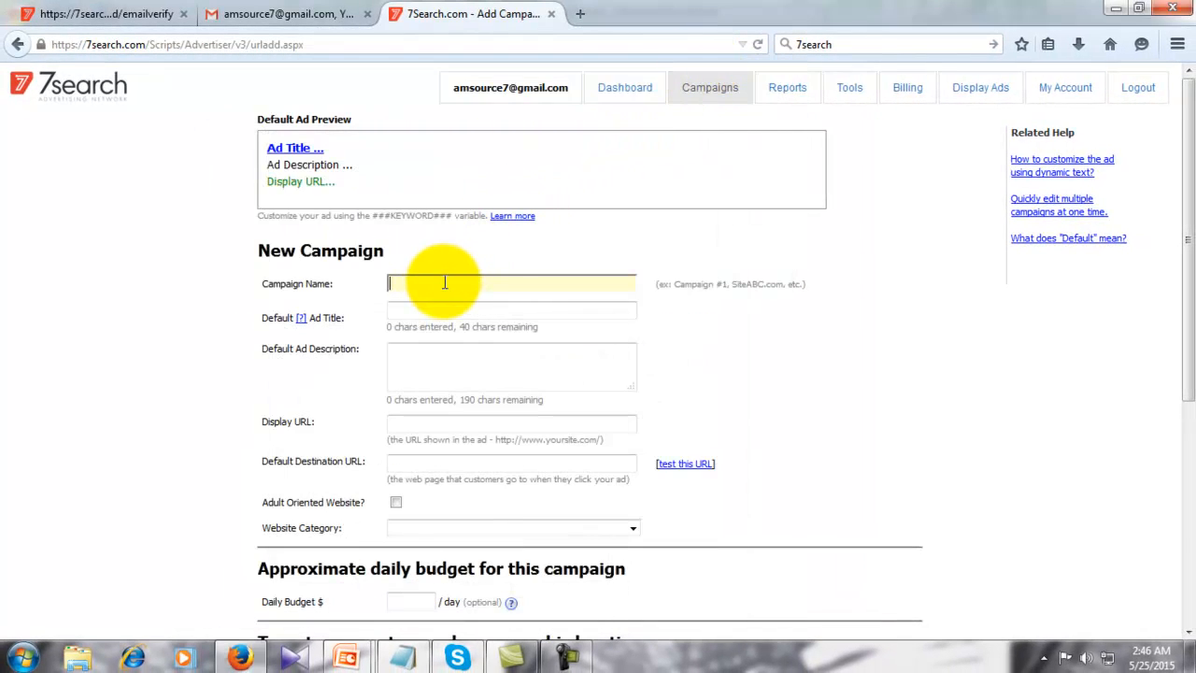
type("H fitness")
left_click(479, 347)
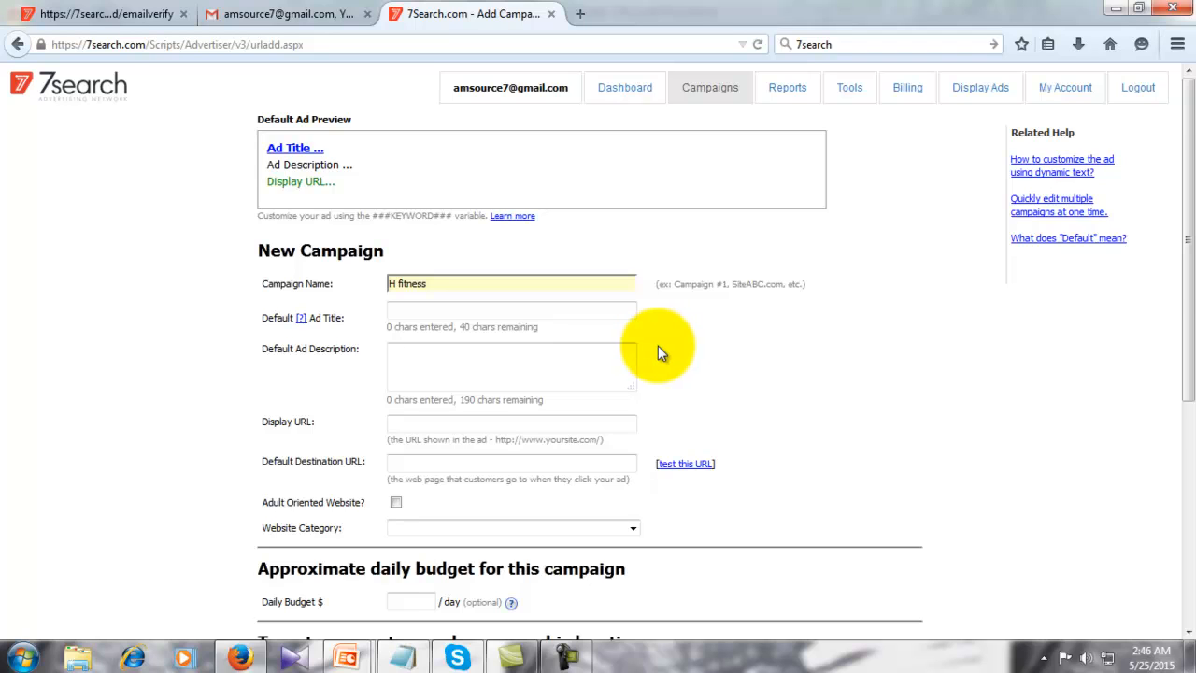
scroll(658, 353, "down", 2)
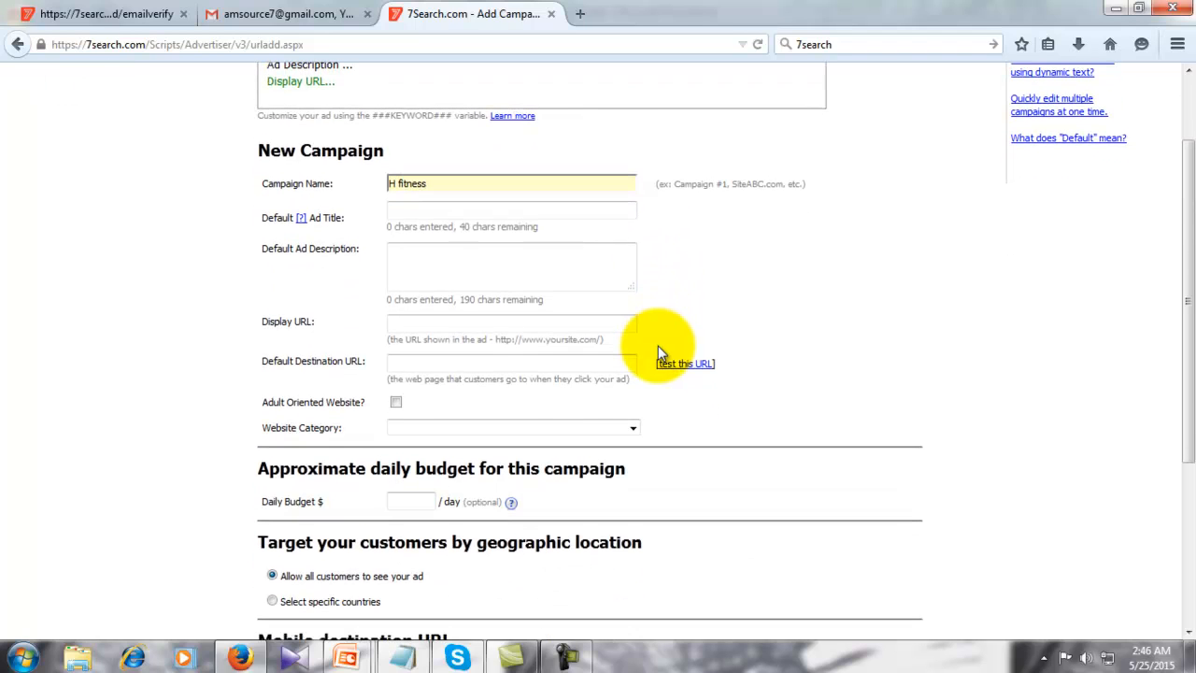
left_click(427, 262)
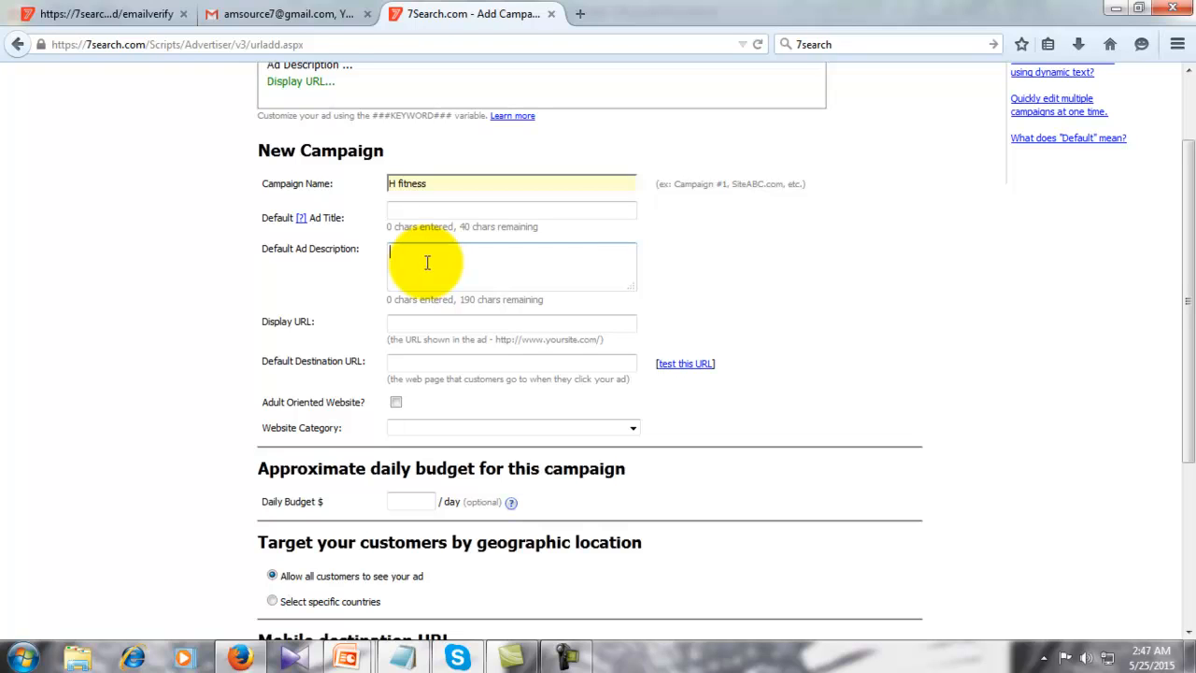
type("Men")
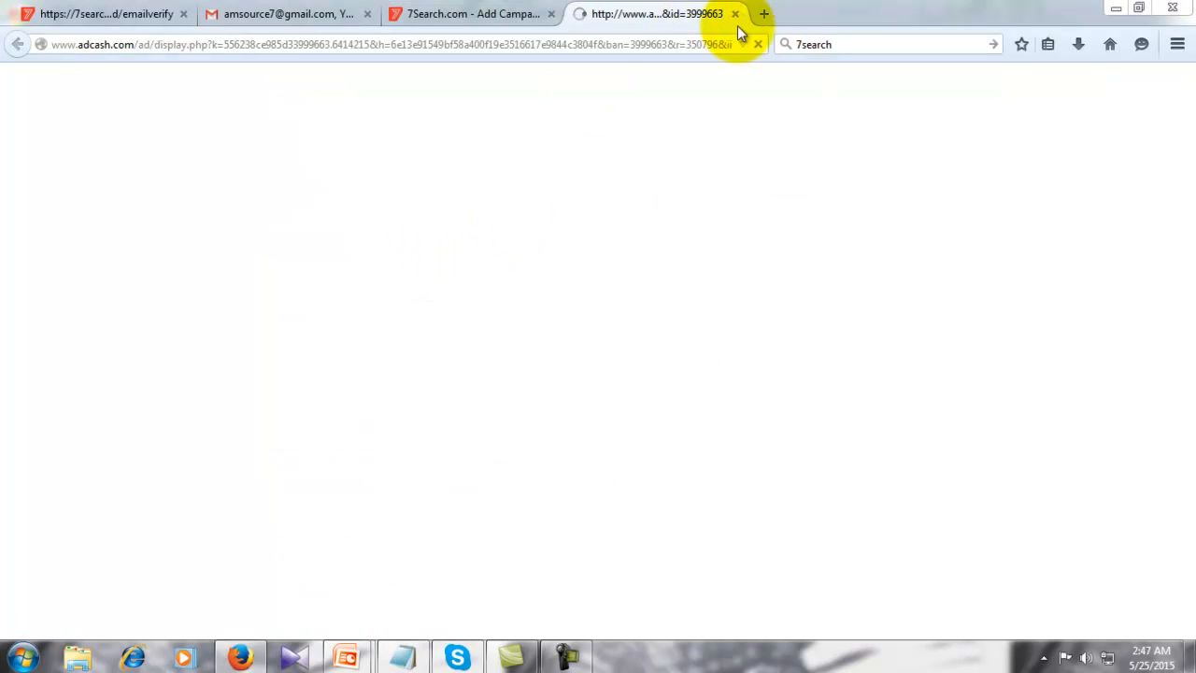
left_click(734, 14)
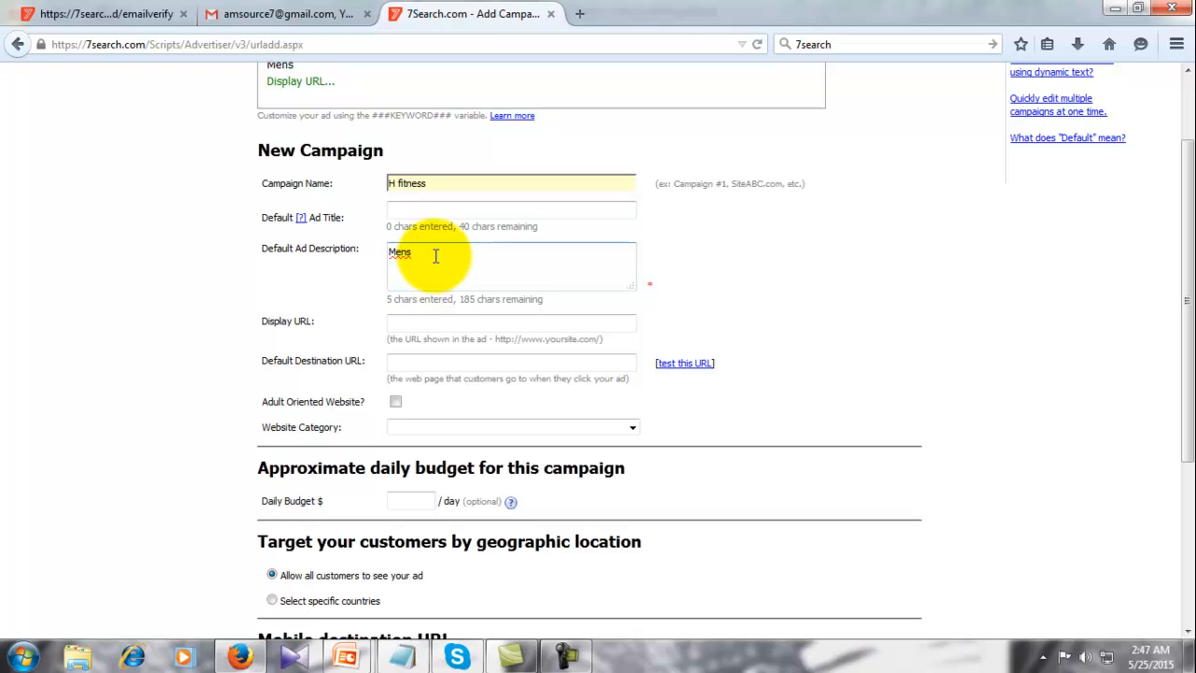
type("Health")
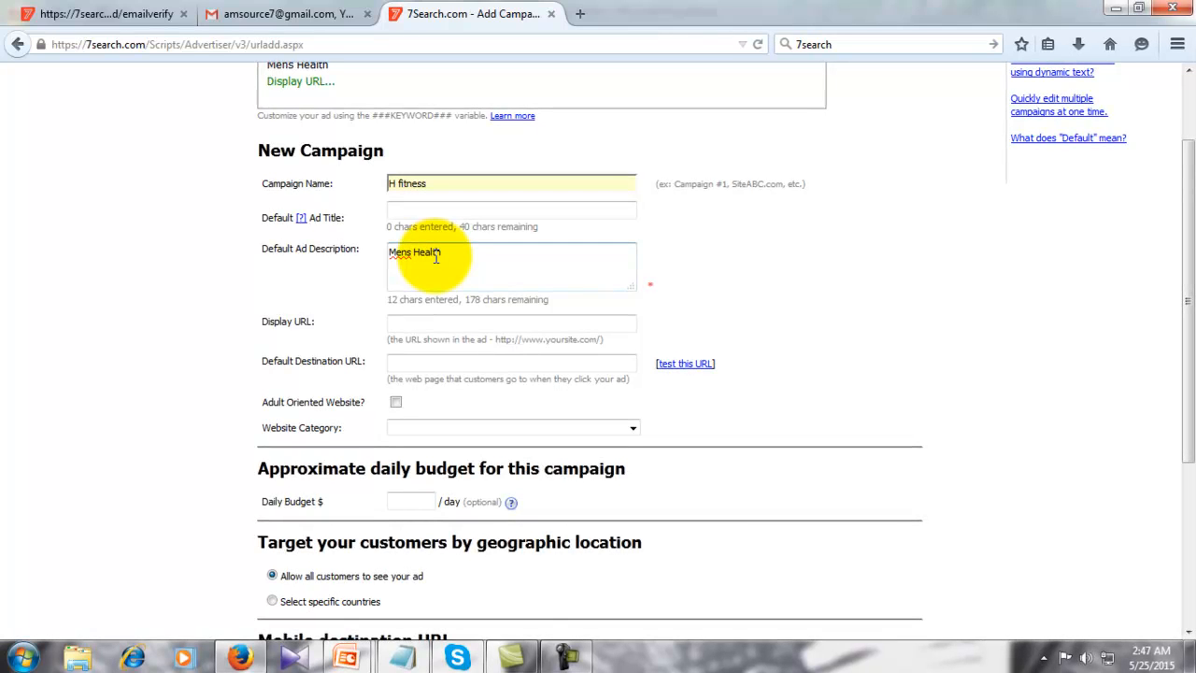
type(" & Fitness")
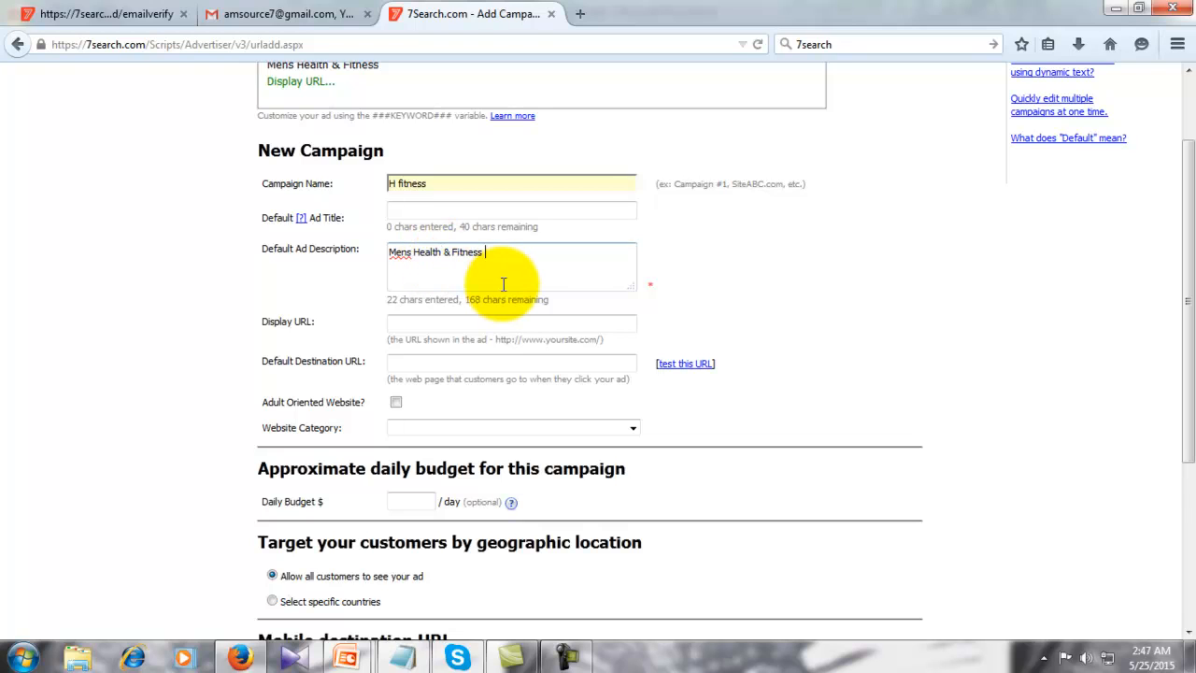
left_click(474, 324)
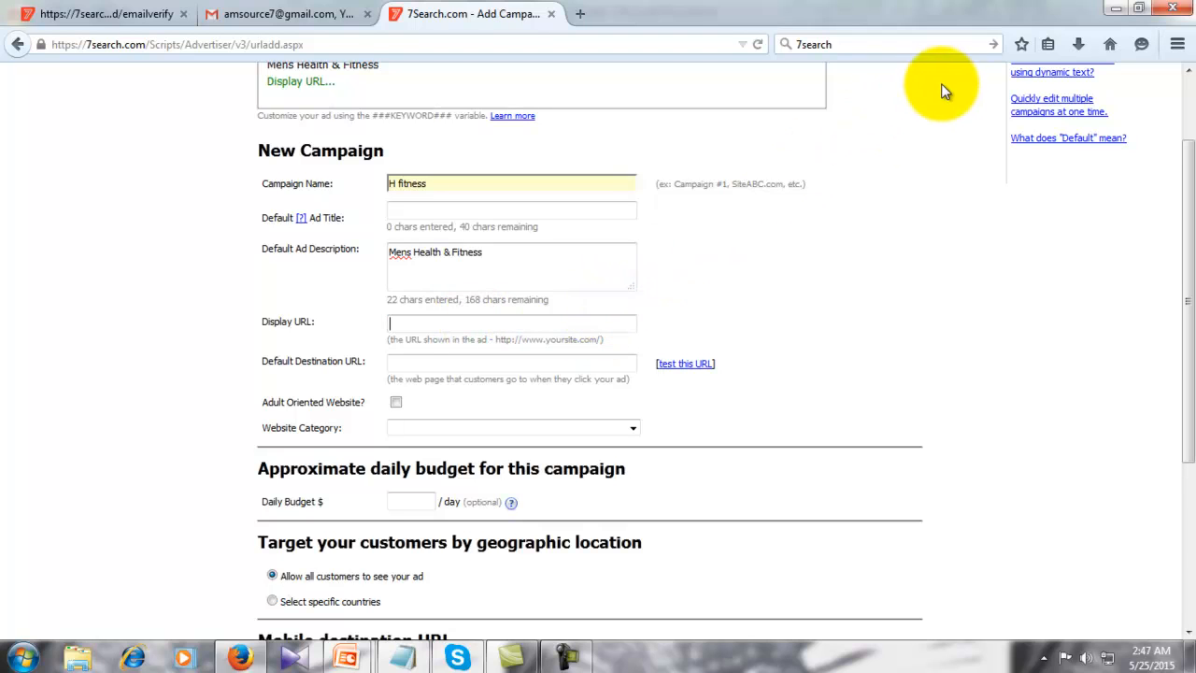
left_click(435, 603)
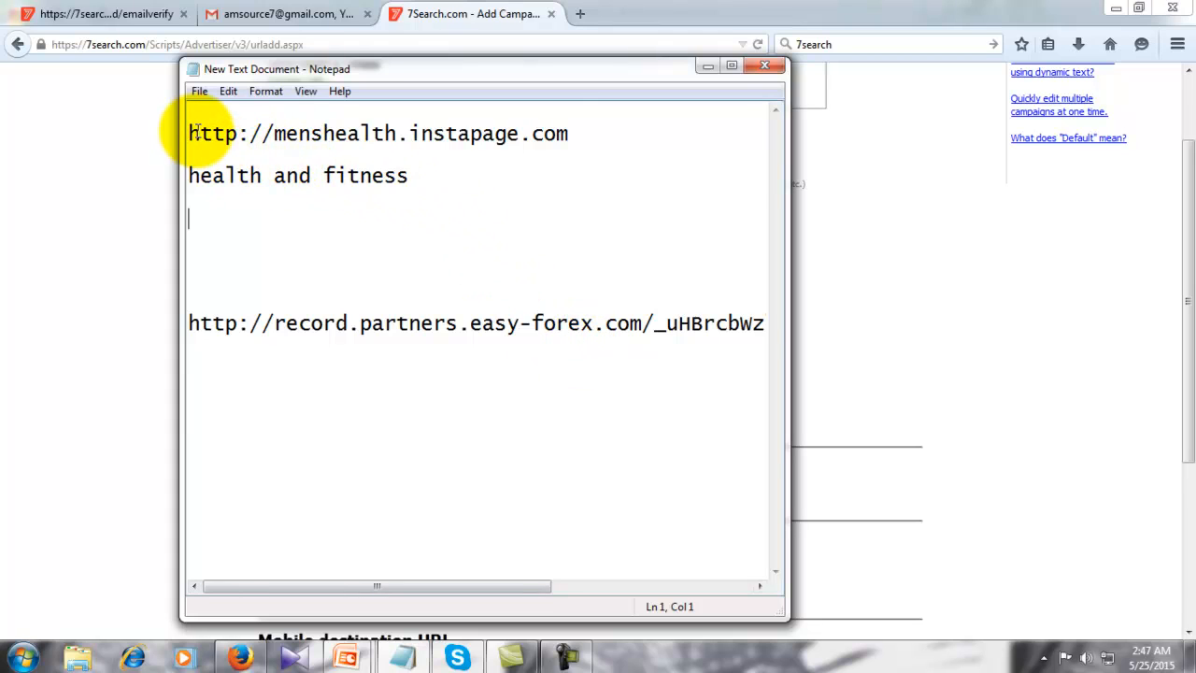
left_click_drag(188, 133, 552, 149)
key("ctrl+c")
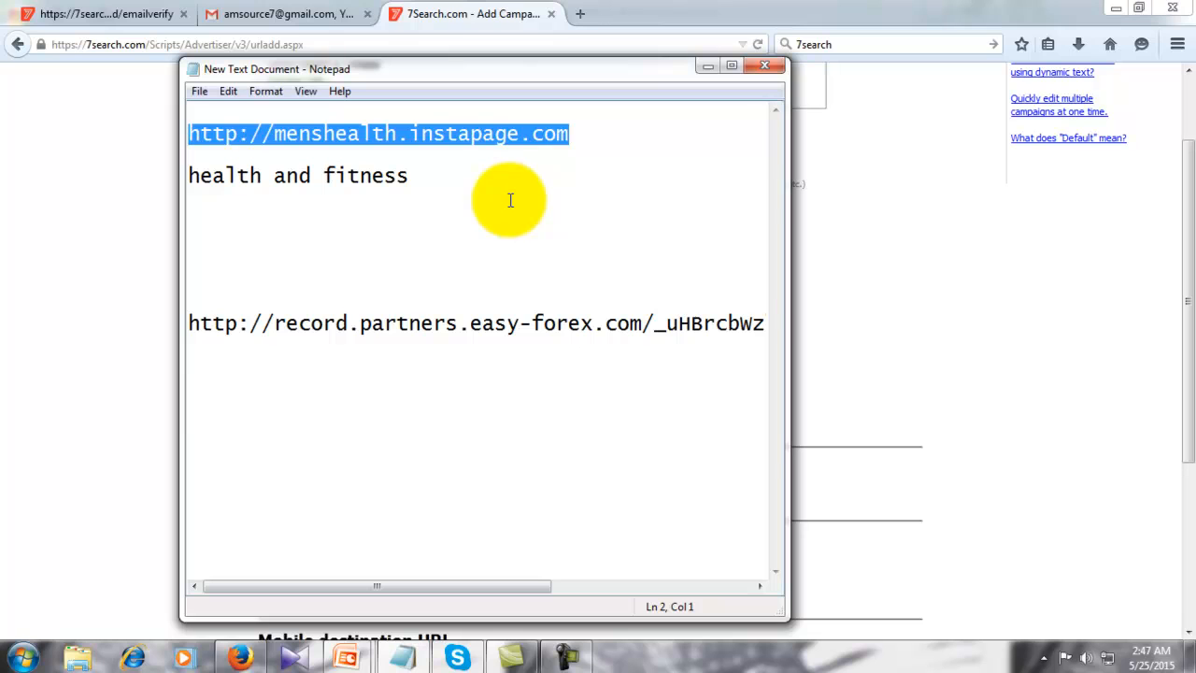
left_click(706, 65)
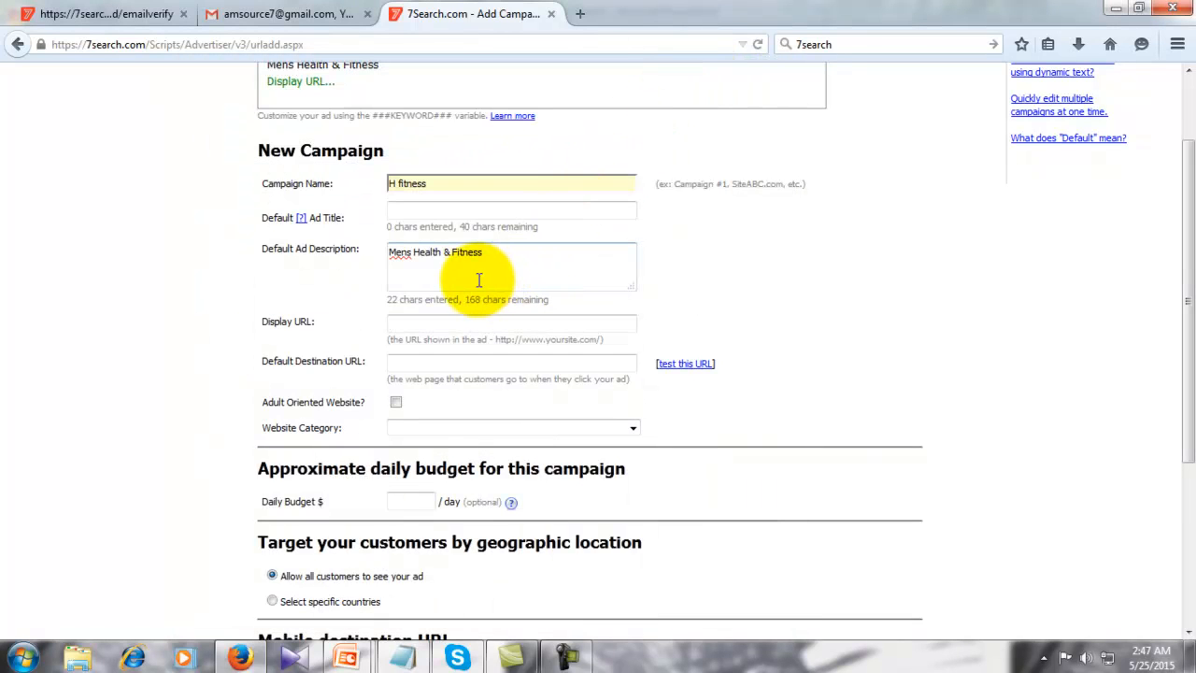
left_click(417, 325)
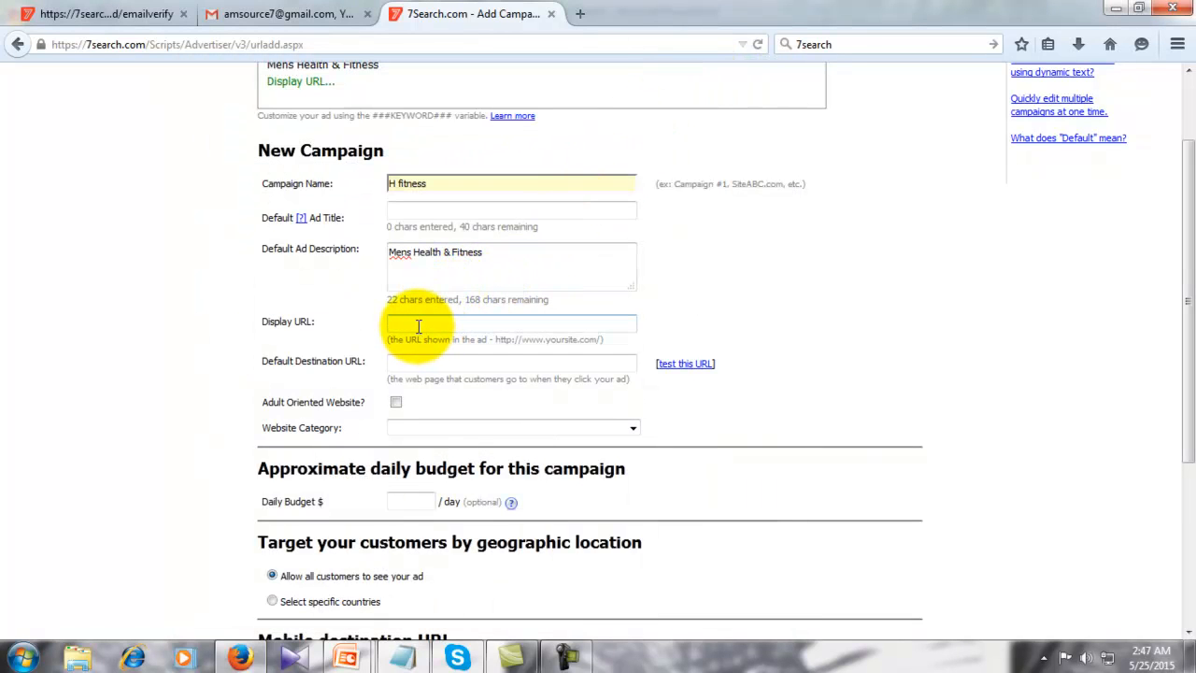
key("ctrl+v")
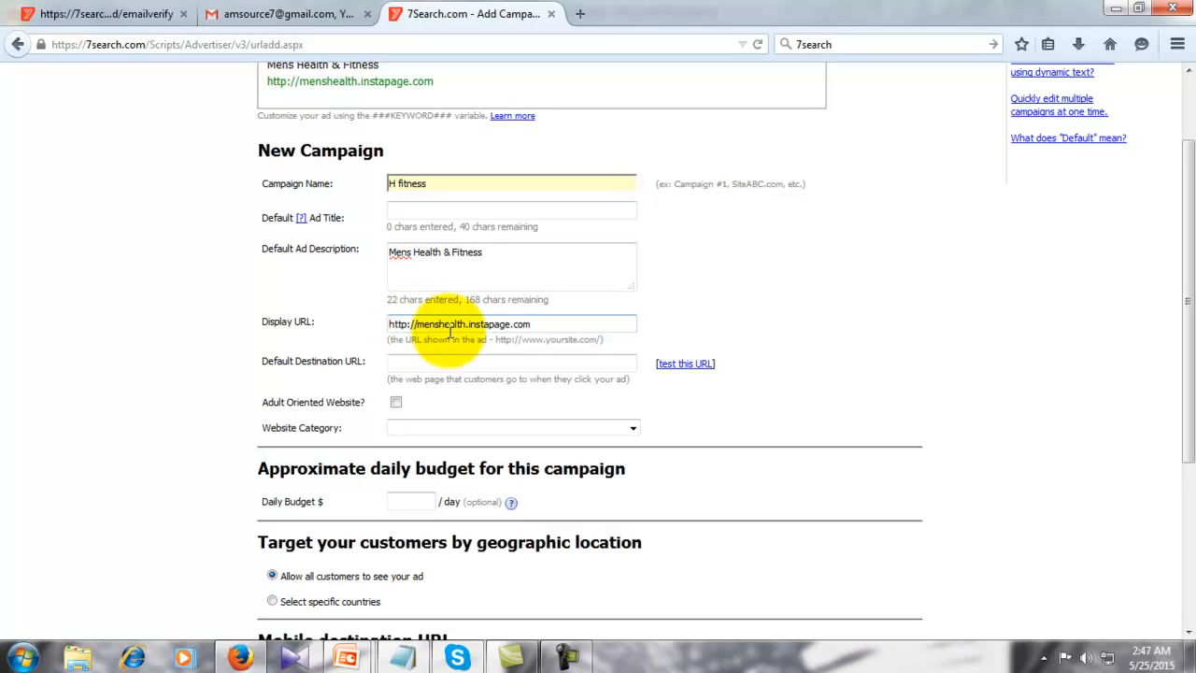
scroll(602, 299, "up", 2)
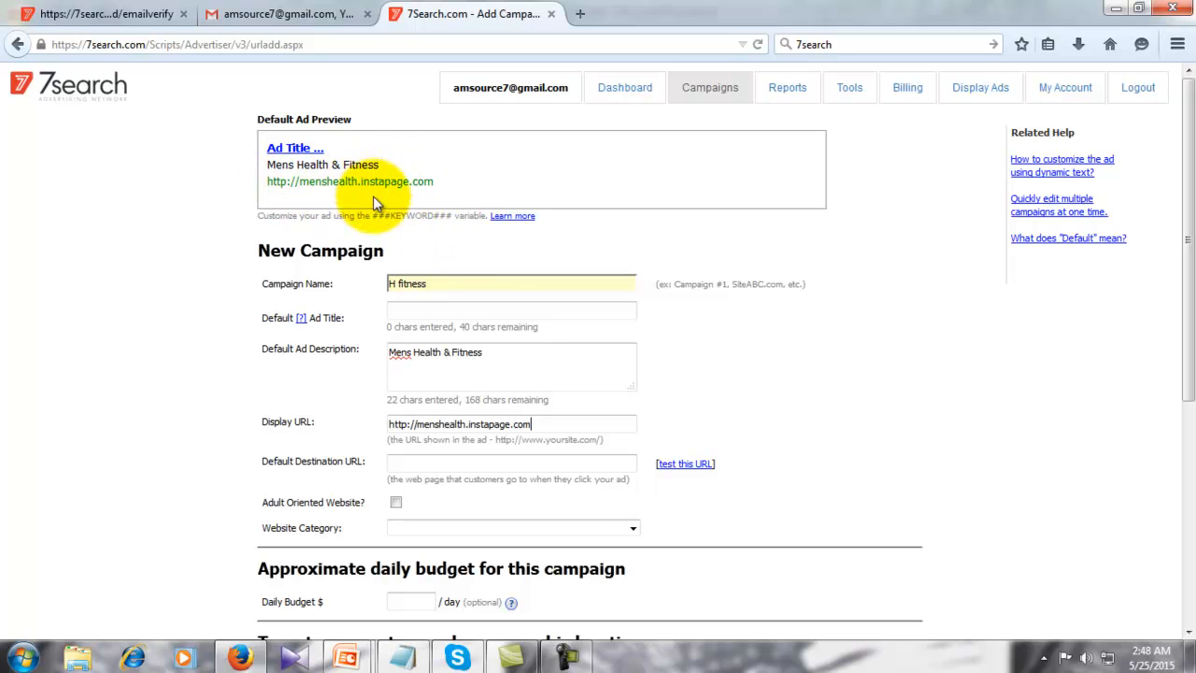
scroll(578, 427, "down", 2)
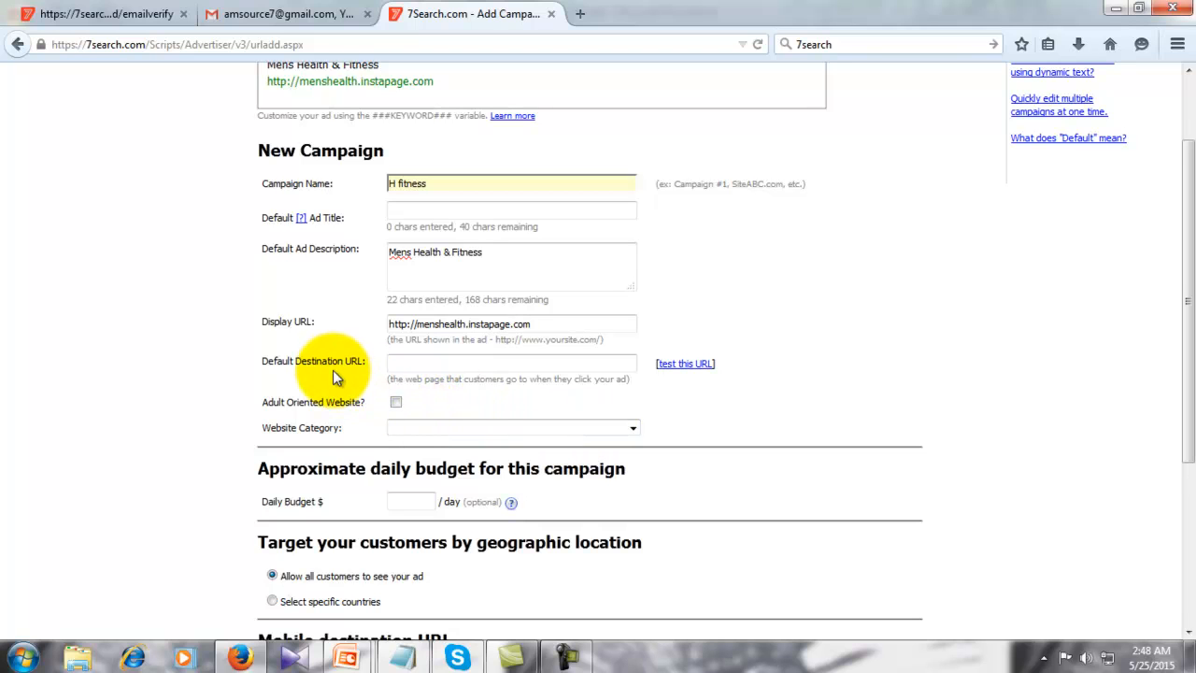
left_click(408, 363)
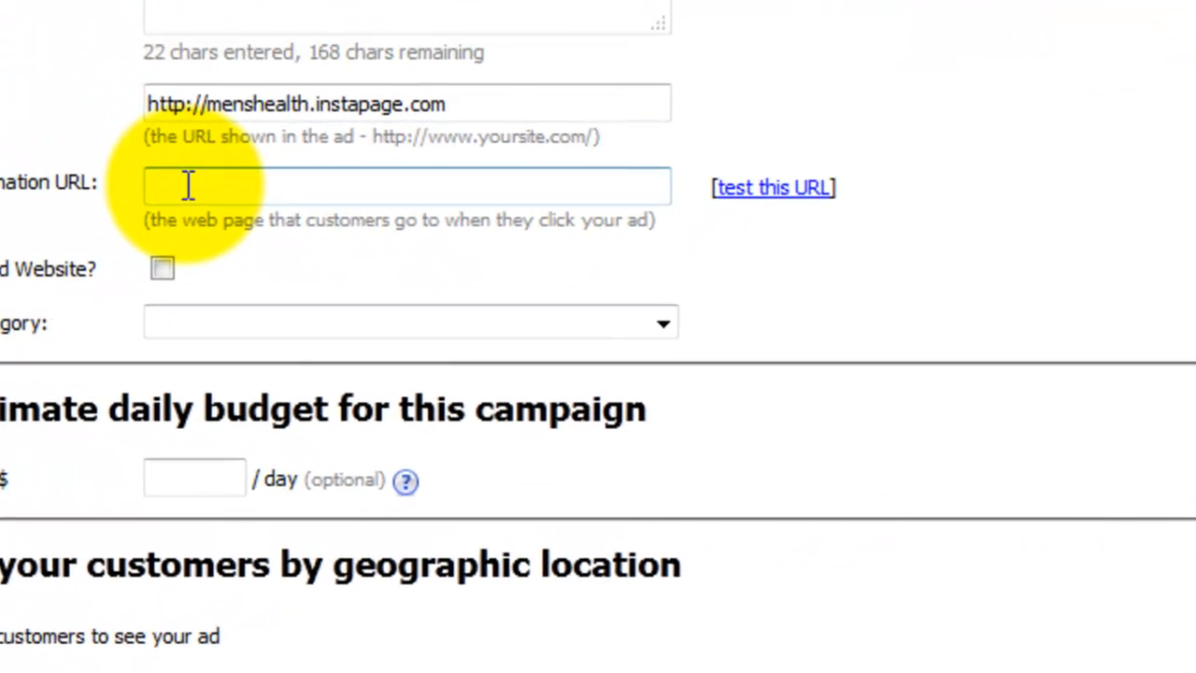
key("ctrl+v")
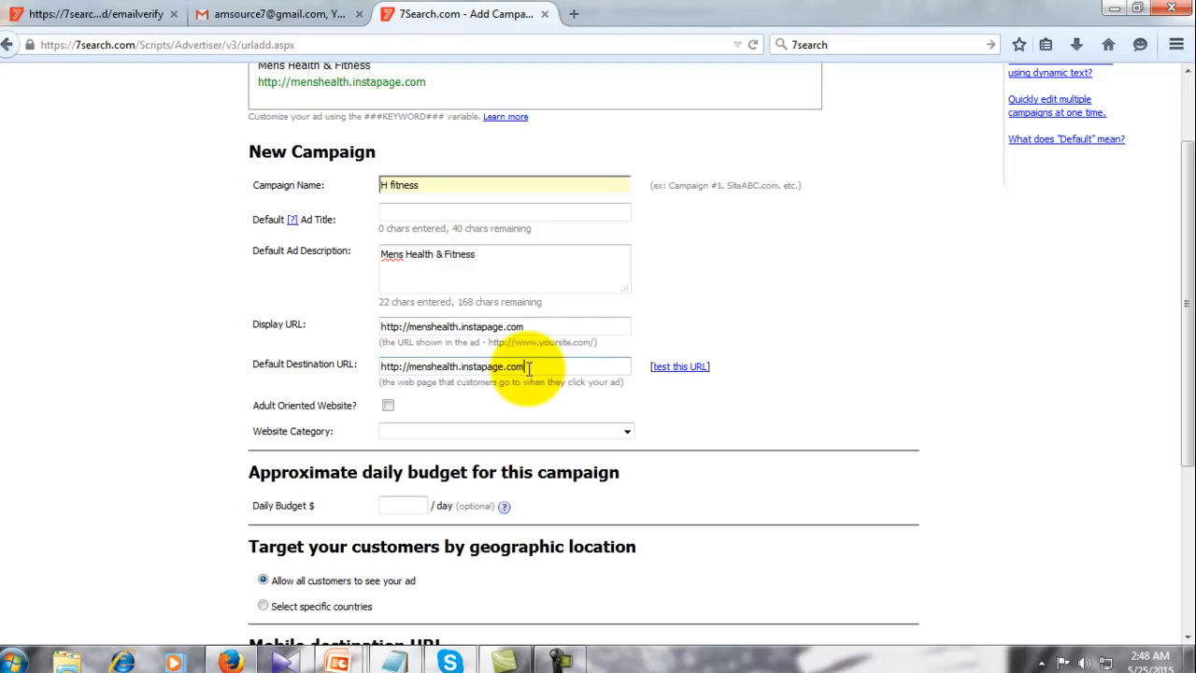
scroll(529, 368, "up", 2)
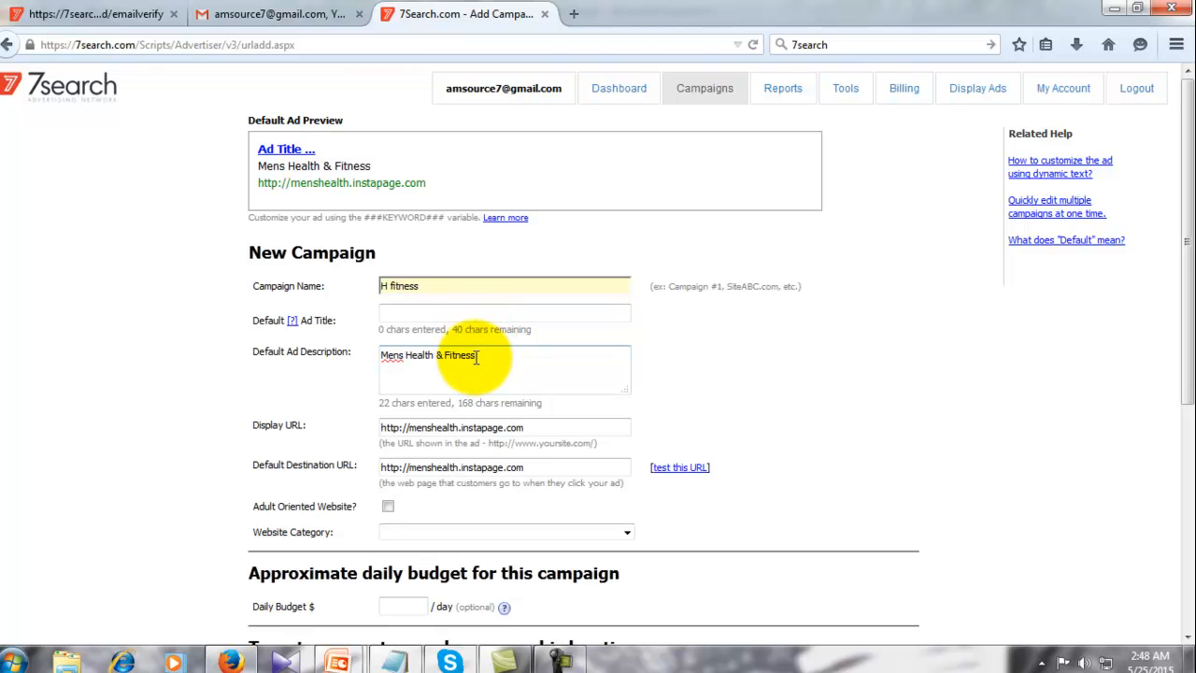
- Copy 'Mens Health & Fitness' and search it on Google in a new tab, reviewing the ads
left_click_drag(477, 356, 317, 356)
key("ctrl+c")
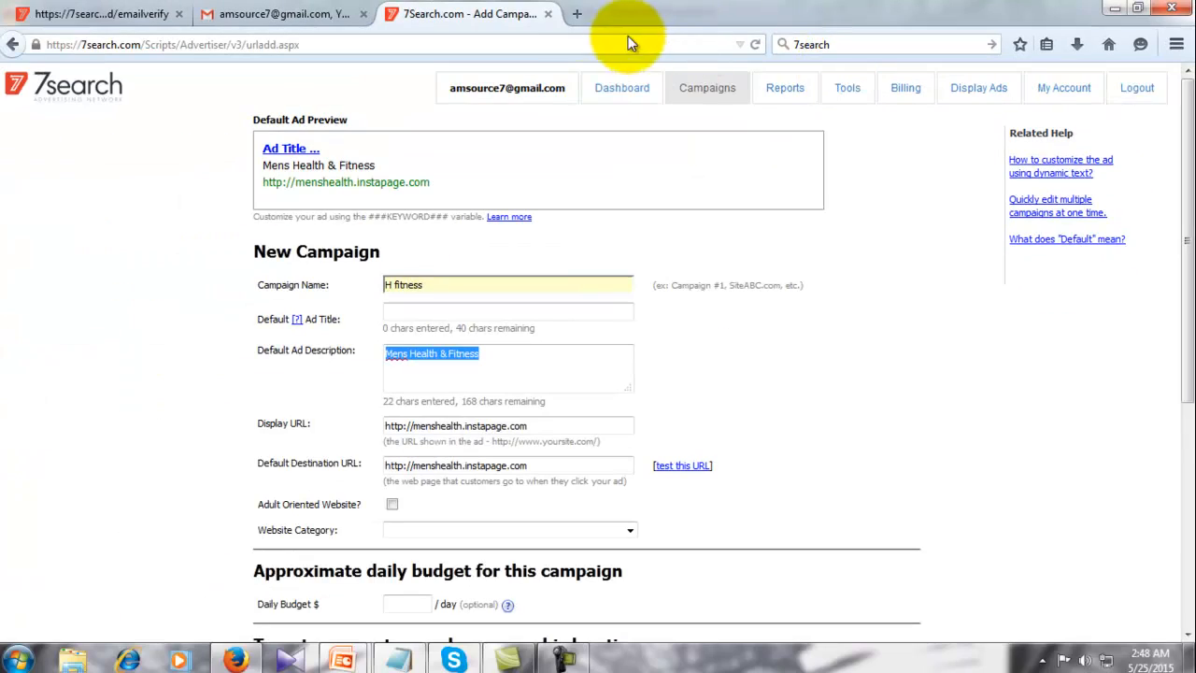
left_click(577, 15)
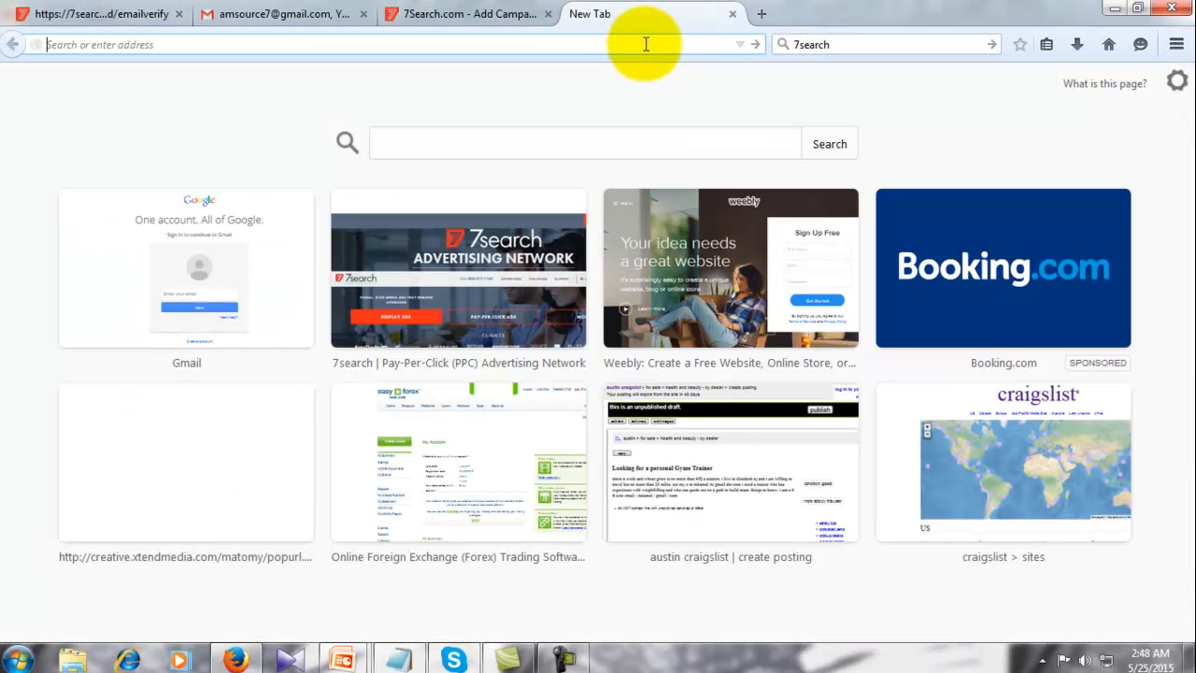
type("google.com/")
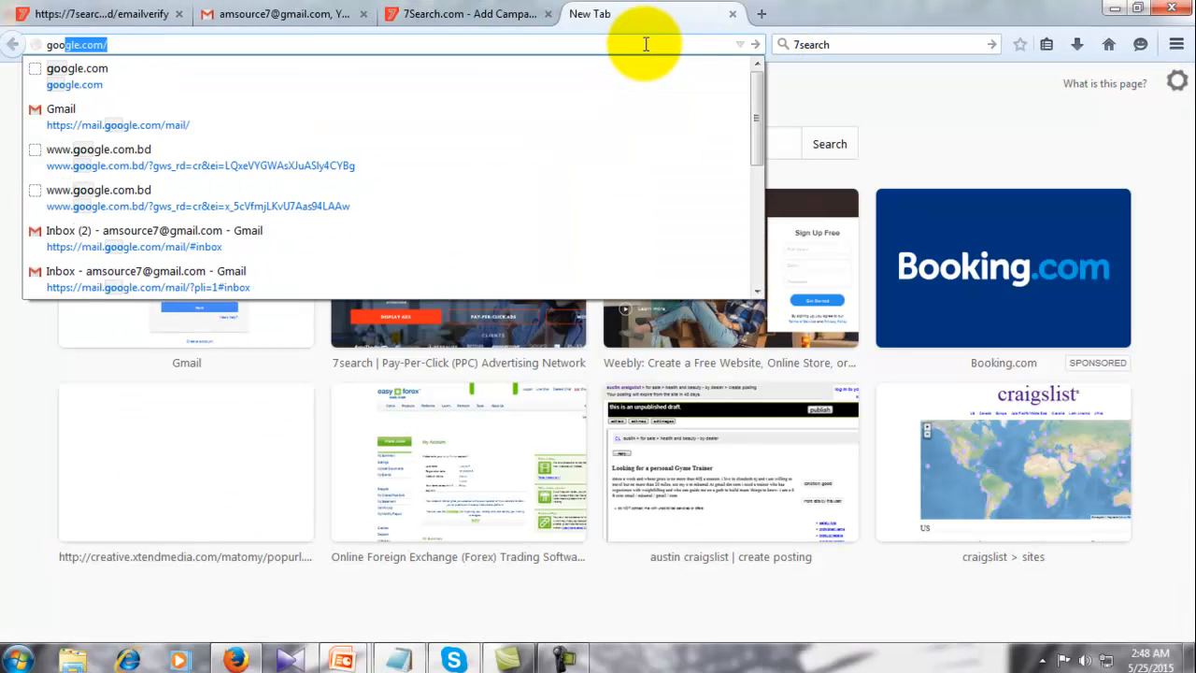
key("Return")
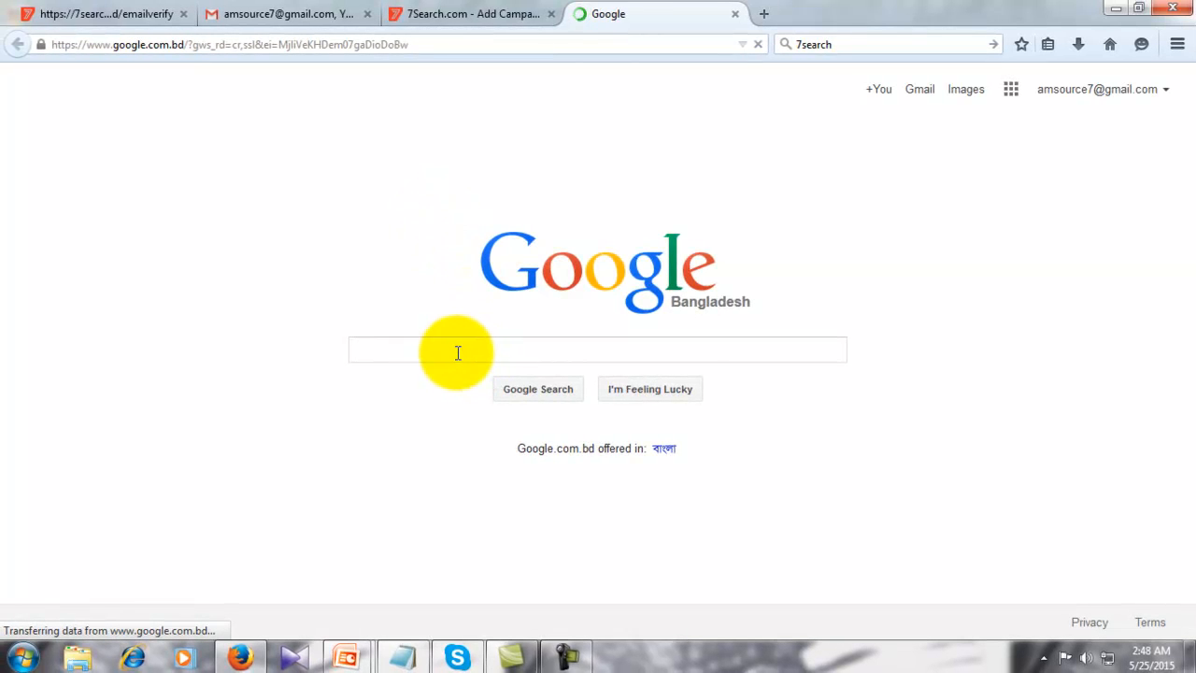
key("ctrl+v")
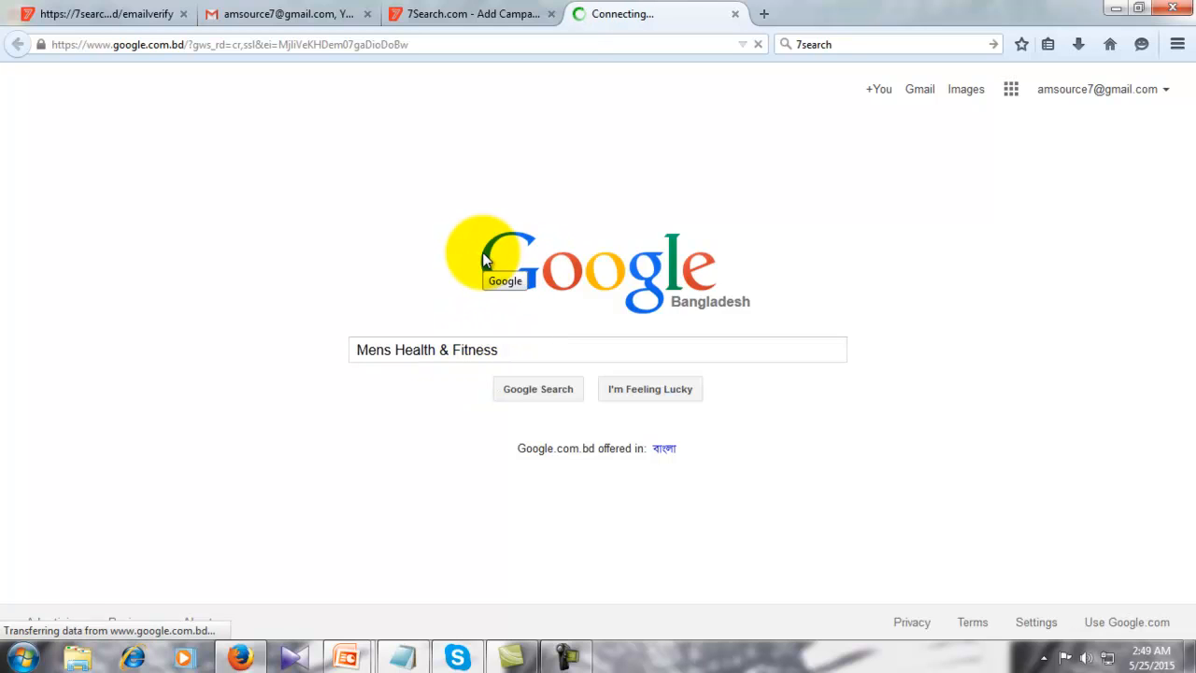
key("Return")
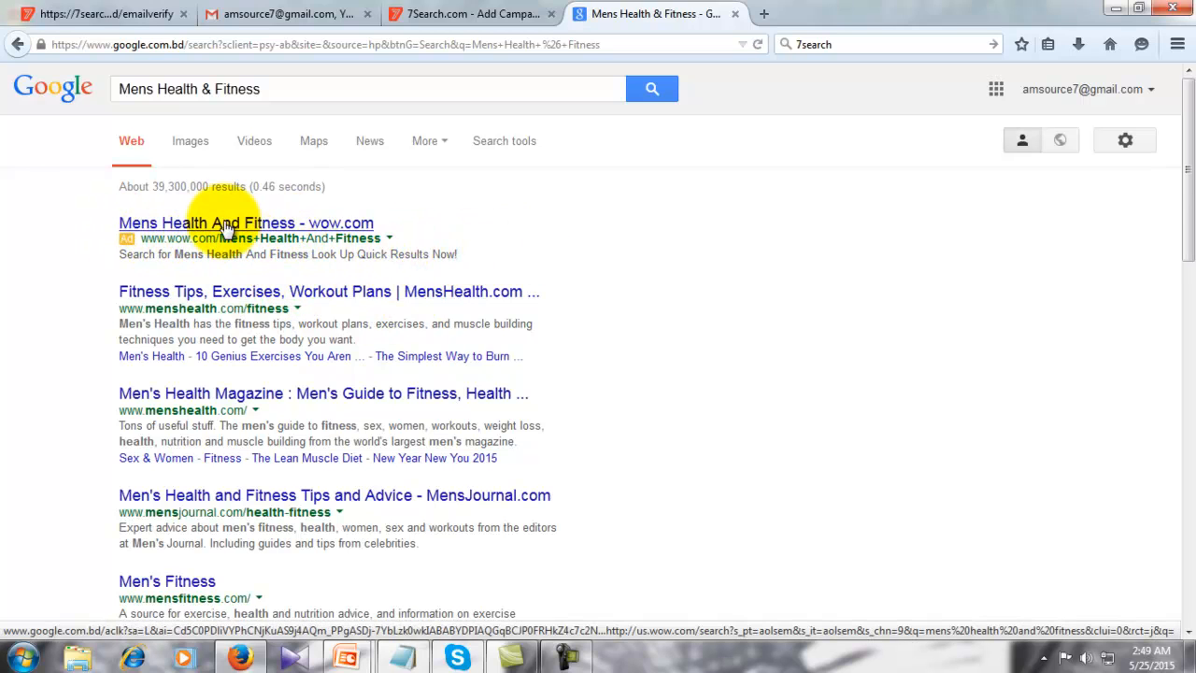
scroll(505, 320, "down", 9)
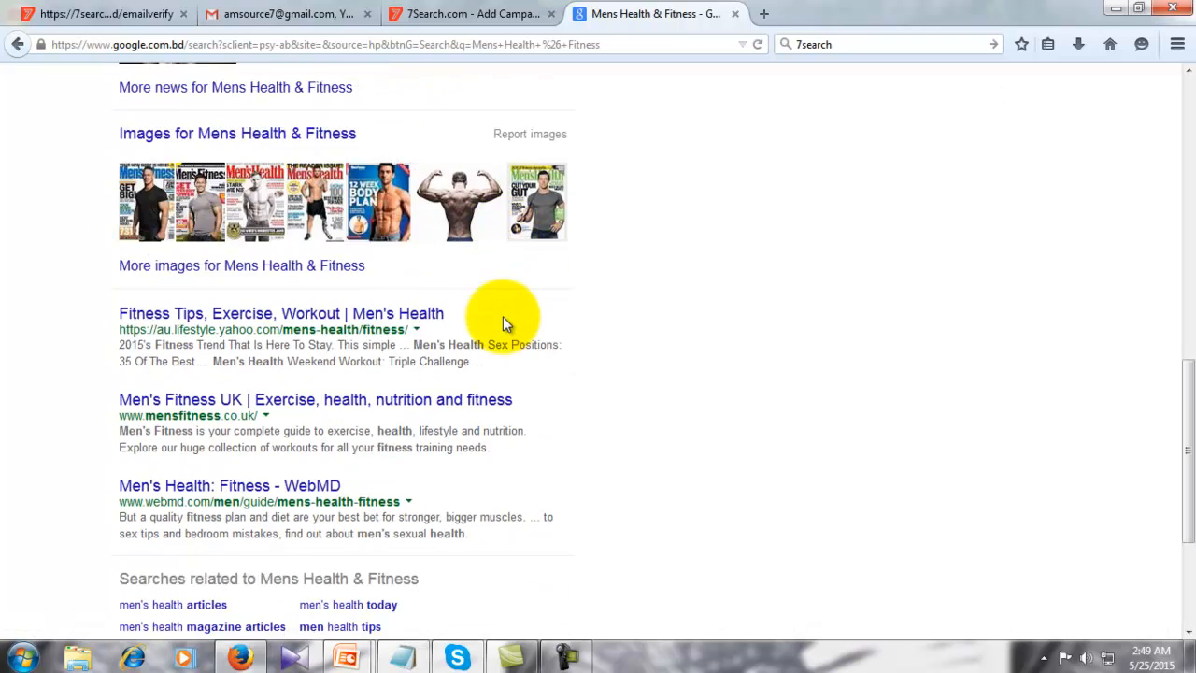
scroll(503, 317, "down", 5)
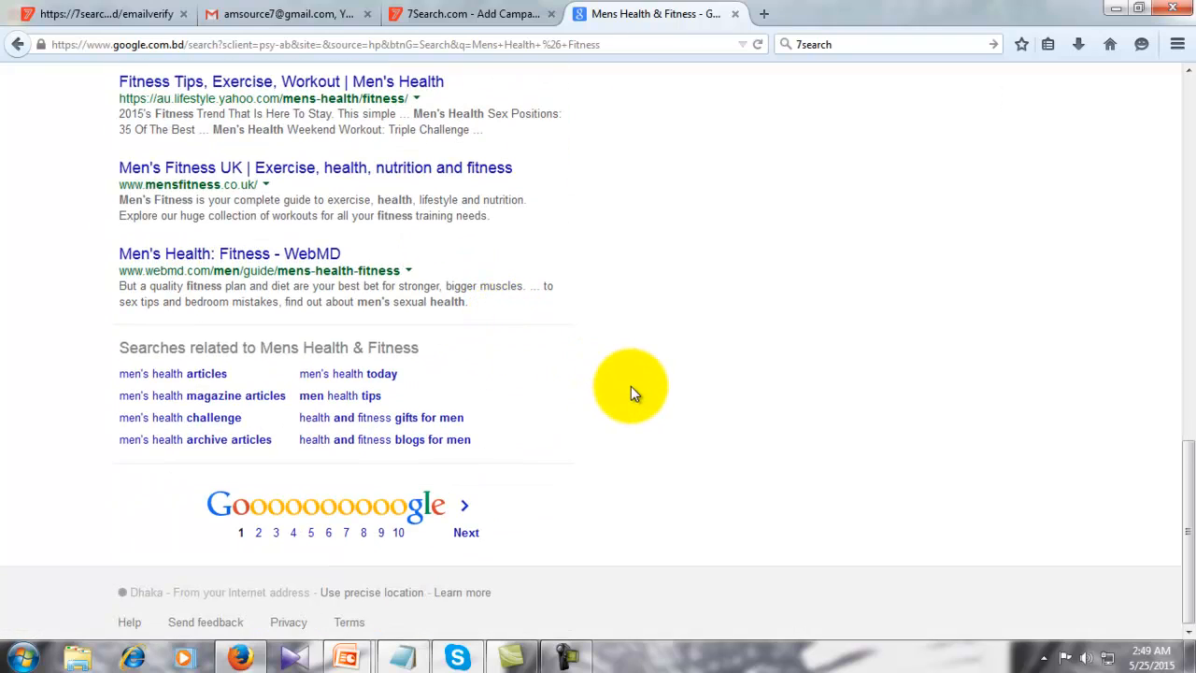
scroll(676, 380, "up", 4)
scroll(678, 384, "up", 3)
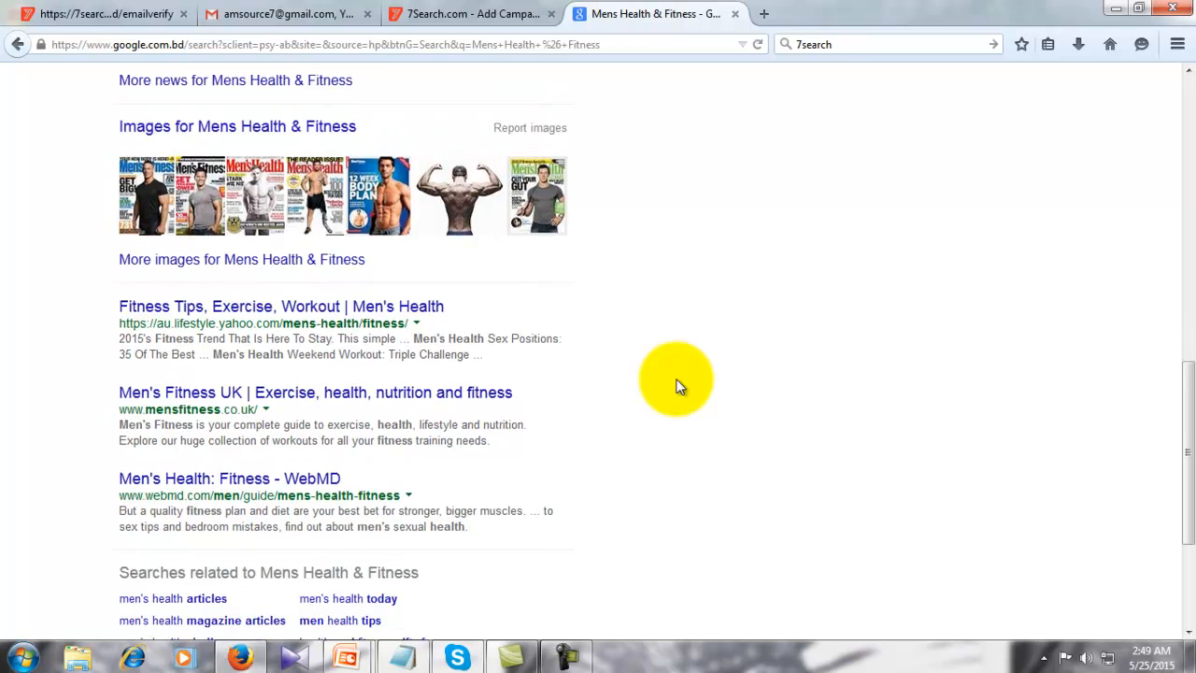
scroll(678, 385, "up", 5)
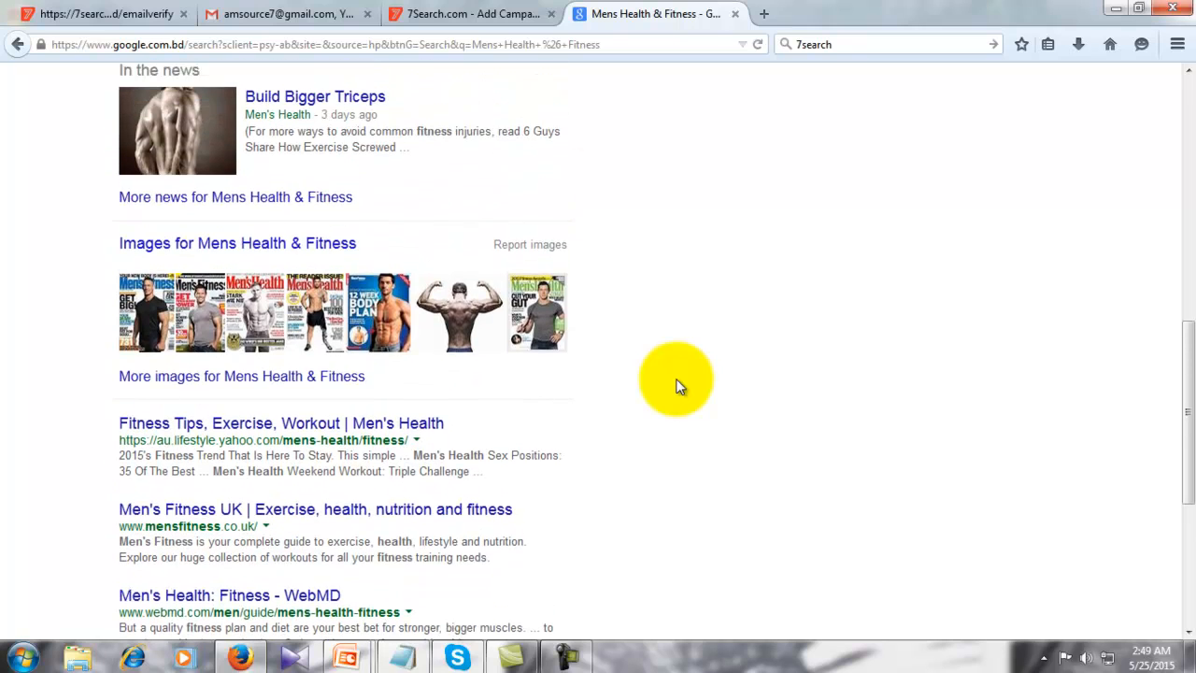
scroll(678, 385, "down", 8)
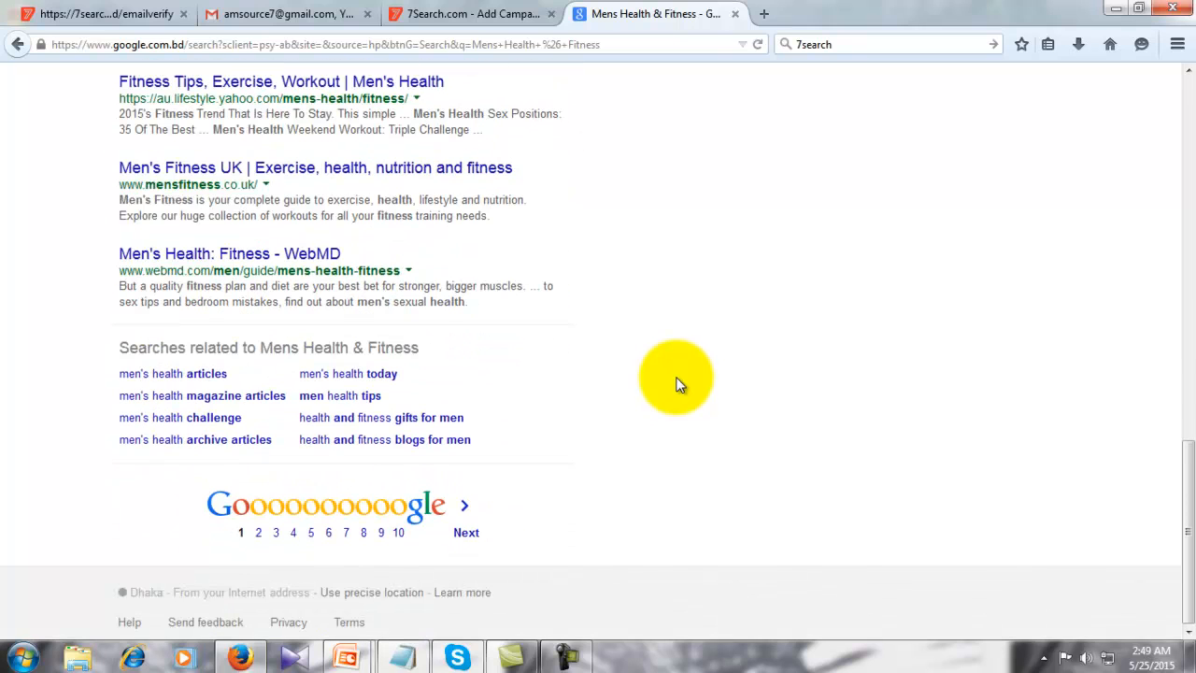
- Search the related query 'men health tips', scan its ads, and return to the campaign tab
left_click(344, 397)
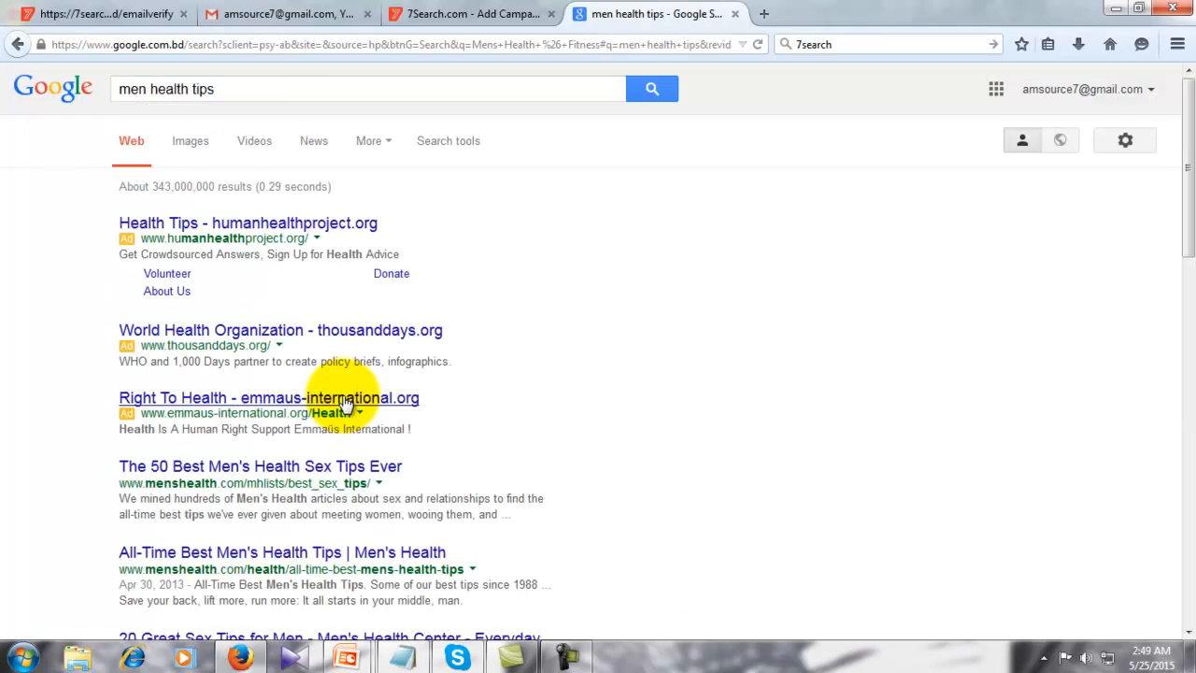
scroll(511, 353, "down", 10)
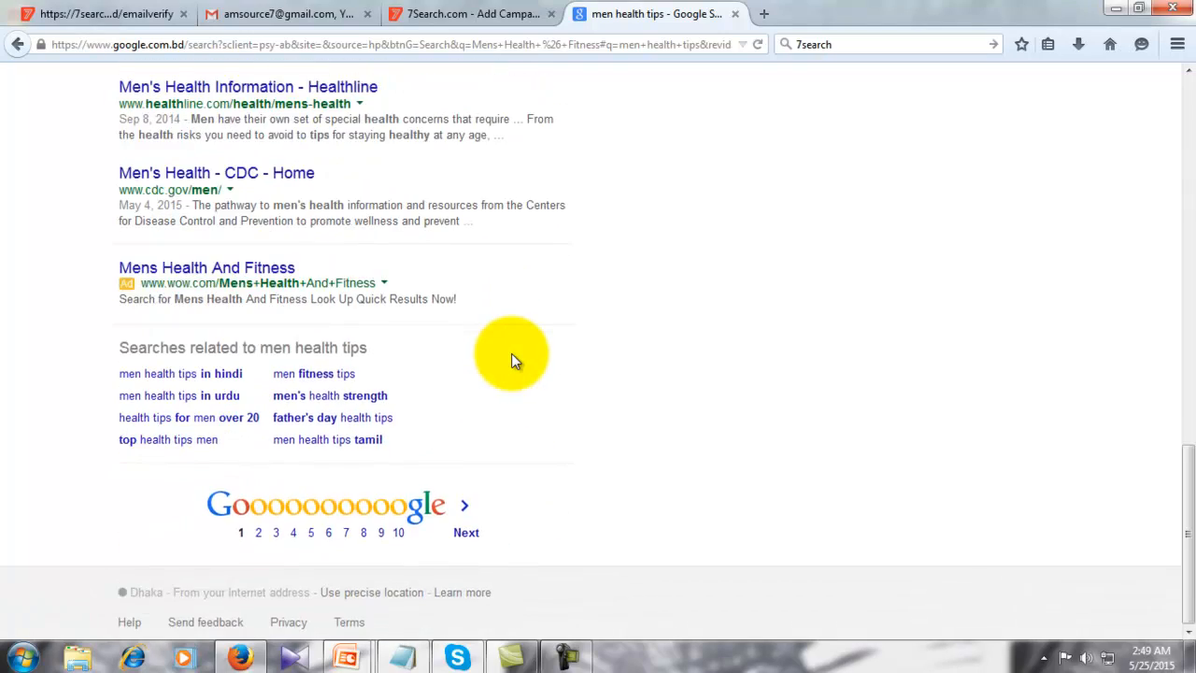
scroll(511, 353, "up", 5)
scroll(511, 353, "down", 4)
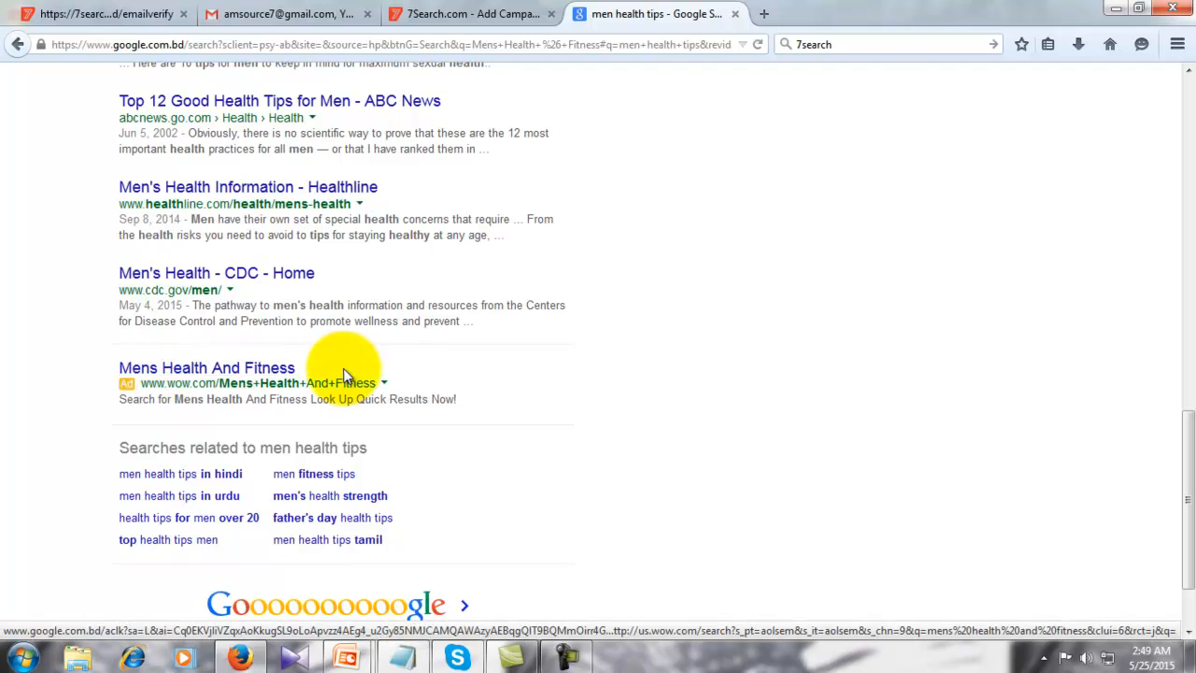
scroll(602, 359, "up", 10)
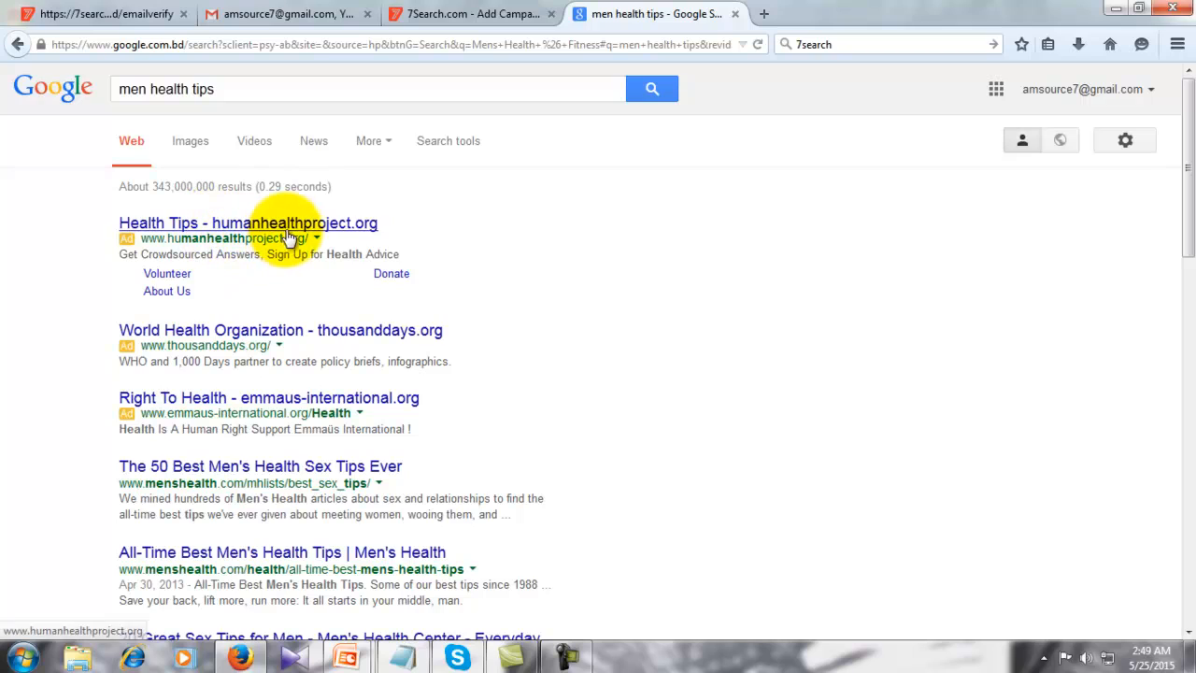
scroll(486, 271, "down", 8)
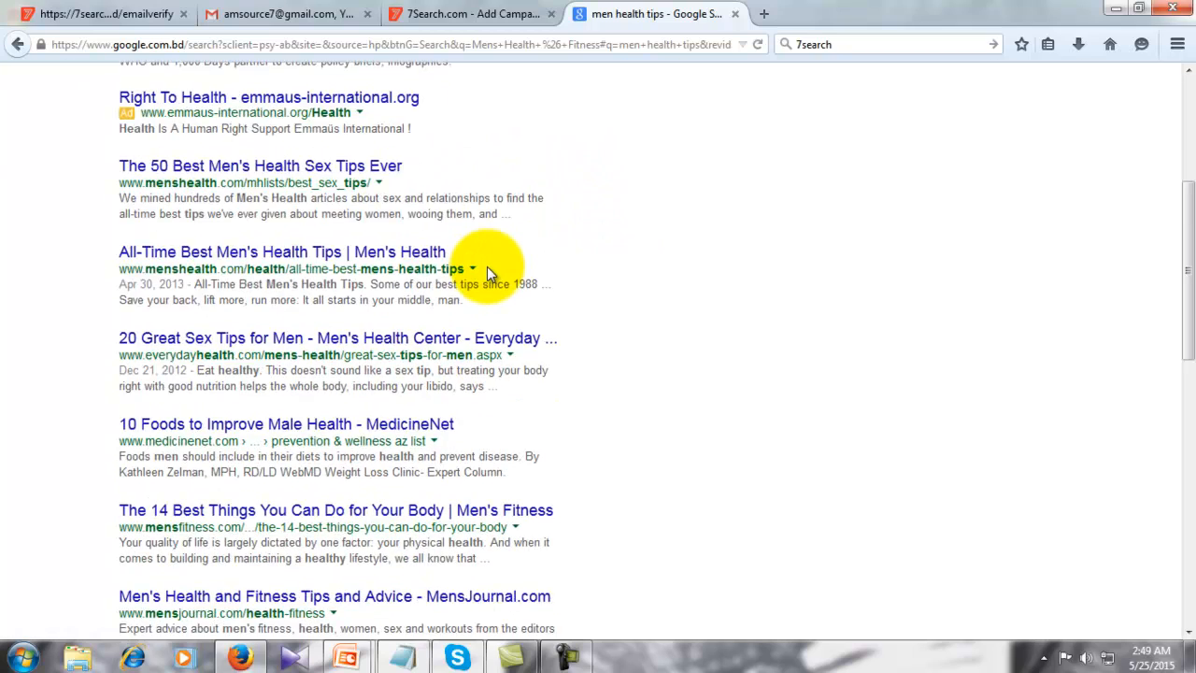
scroll(487, 273, "down", 4)
scroll(487, 266, "up", 2)
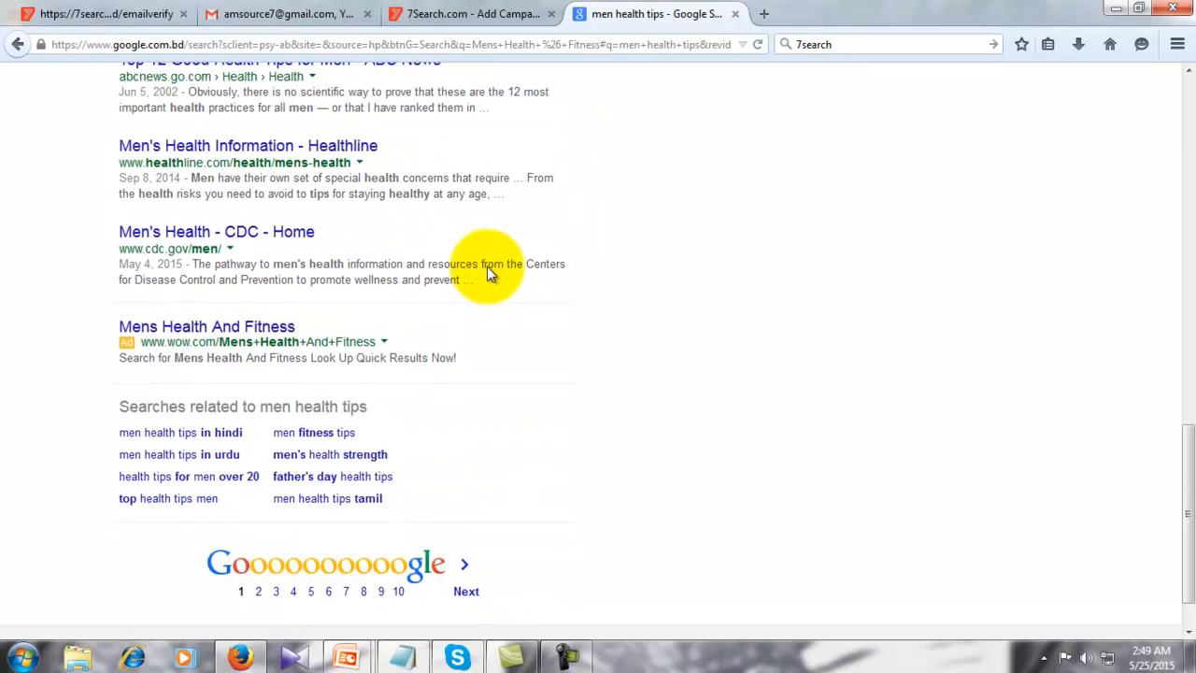
scroll(486, 266, "down", 2)
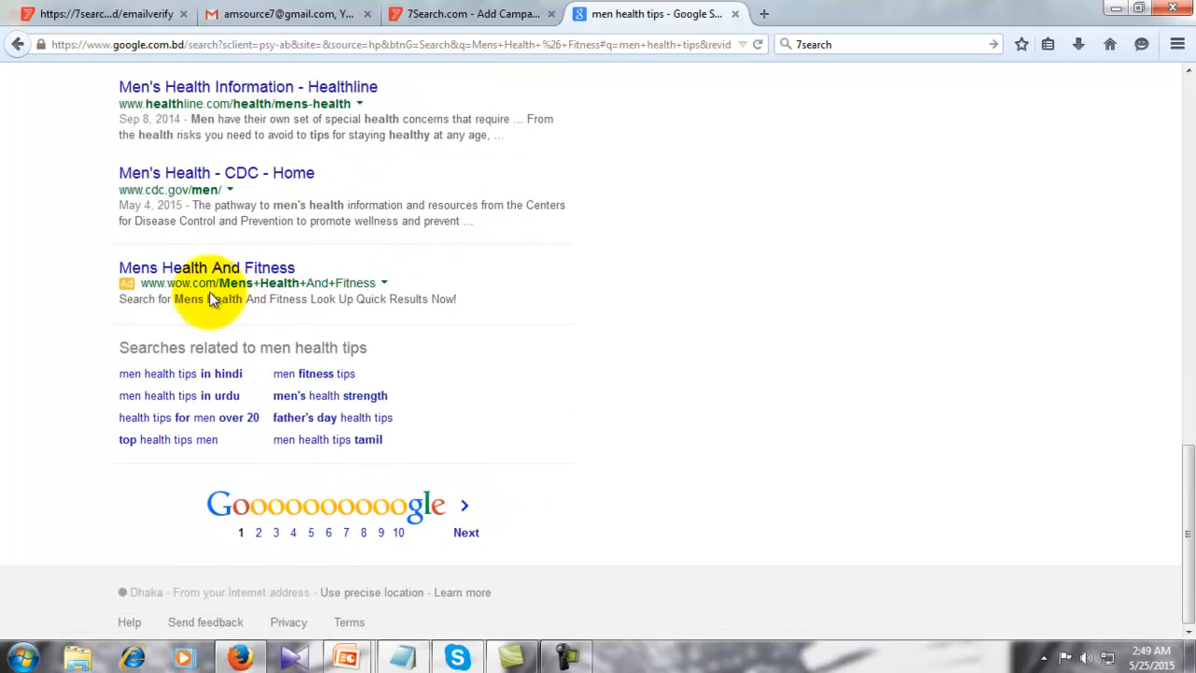
scroll(371, 244, "up", 15)
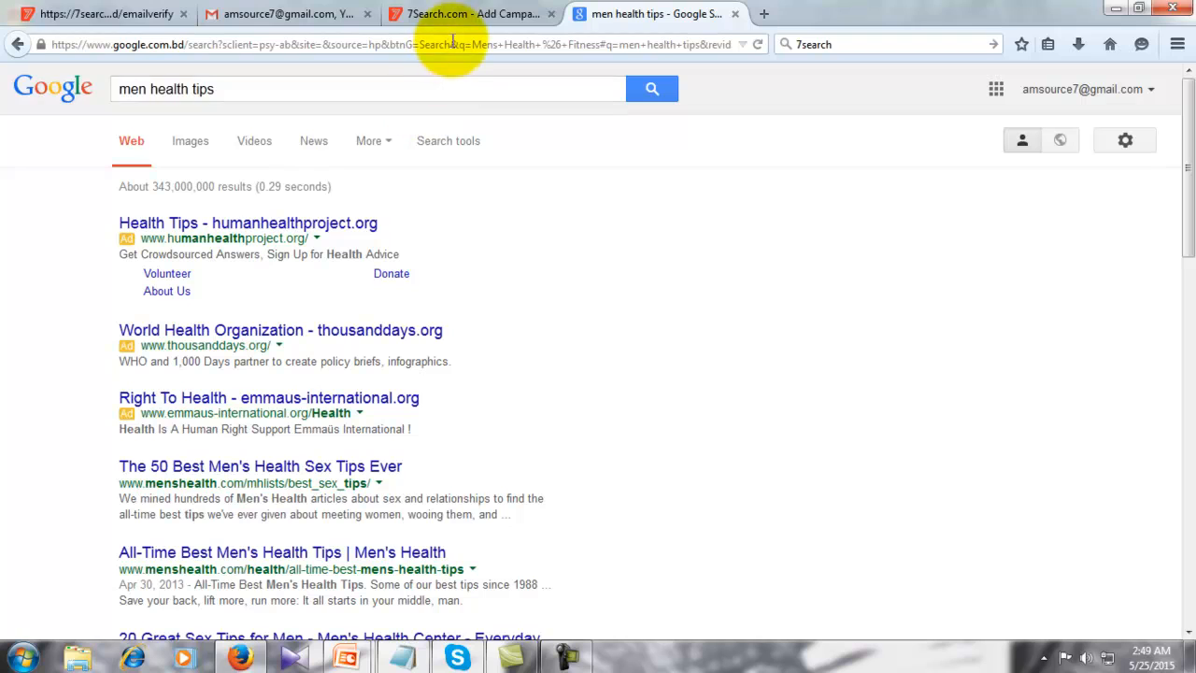
left_click(439, 15)
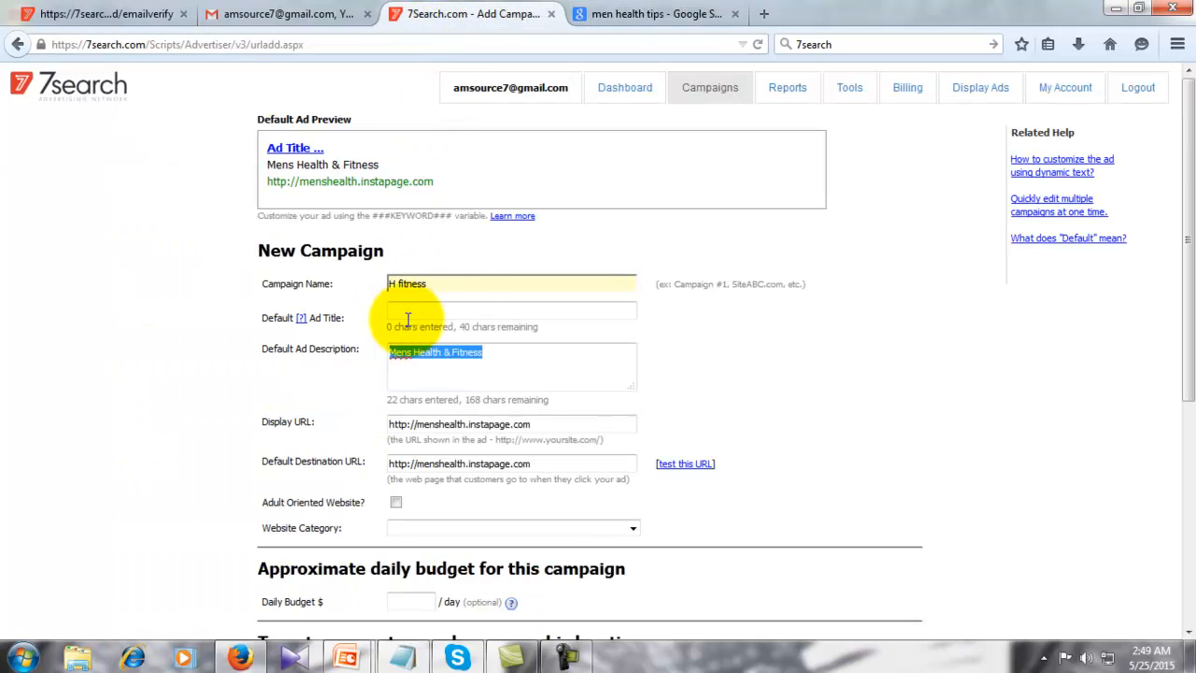
- Choose Health: Beauty from the Website Category dropdown list
left_click(483, 368)
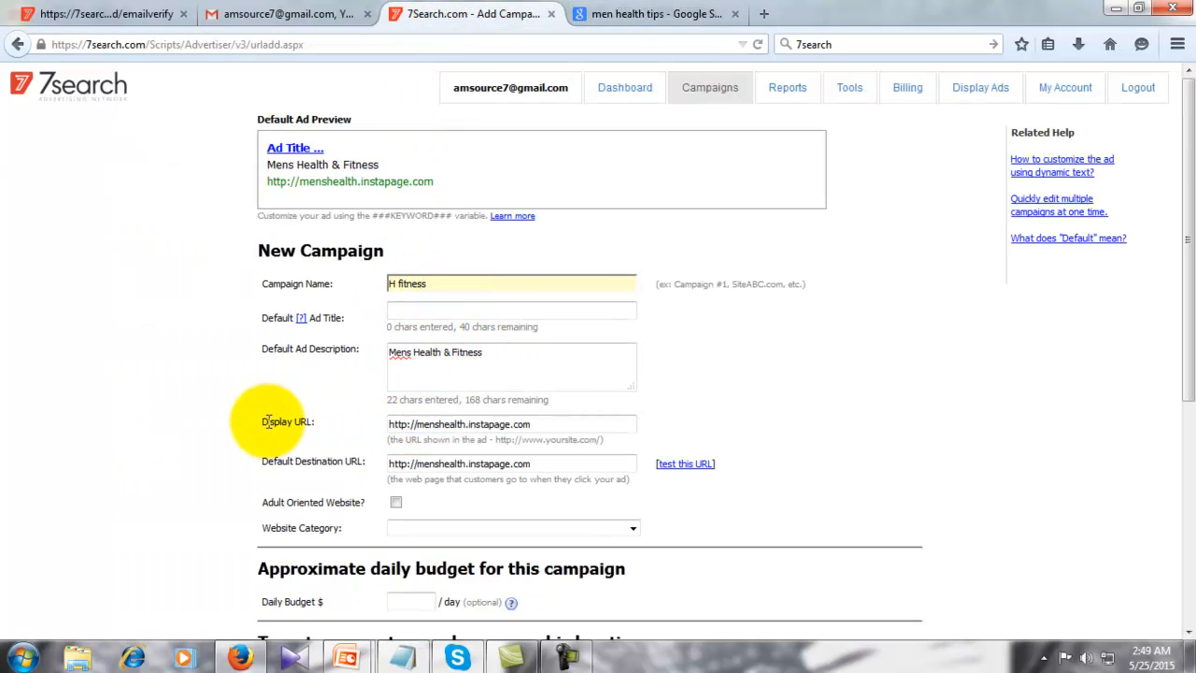
scroll(146, 428, "down", 3)
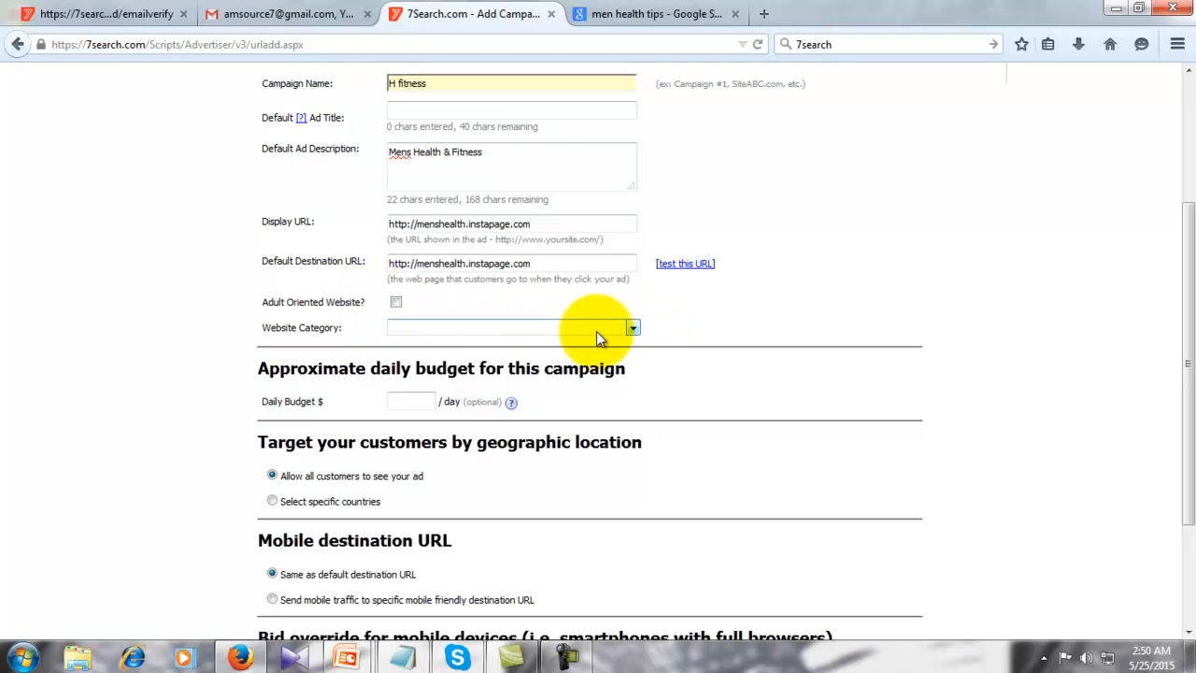
left_click(634, 330)
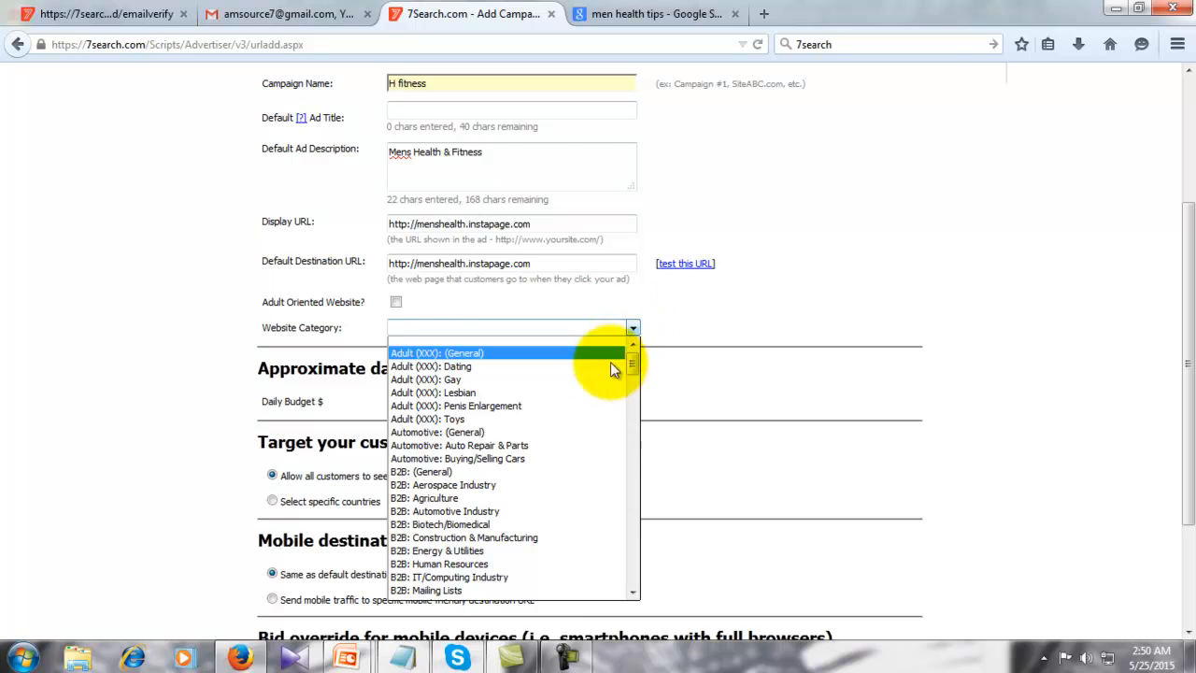
scroll(560, 439, "down", 3)
scroll(560, 439, "down", 2)
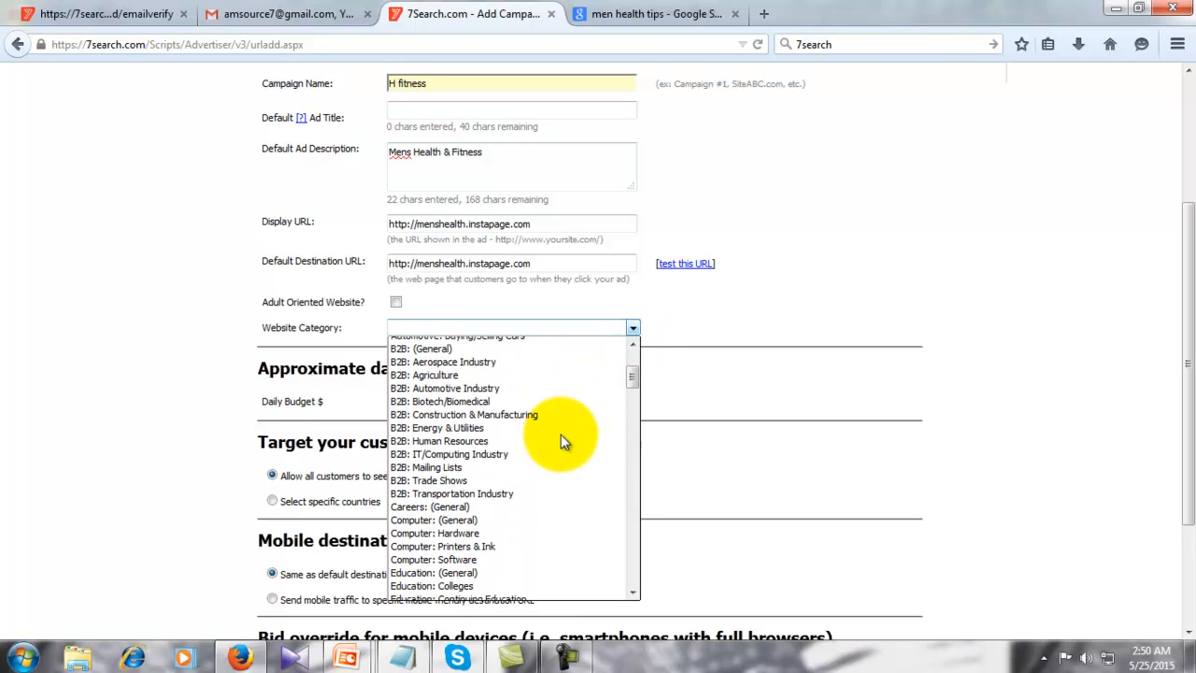
scroll(561, 439, "down", 2)
scroll(561, 439, "down", 7)
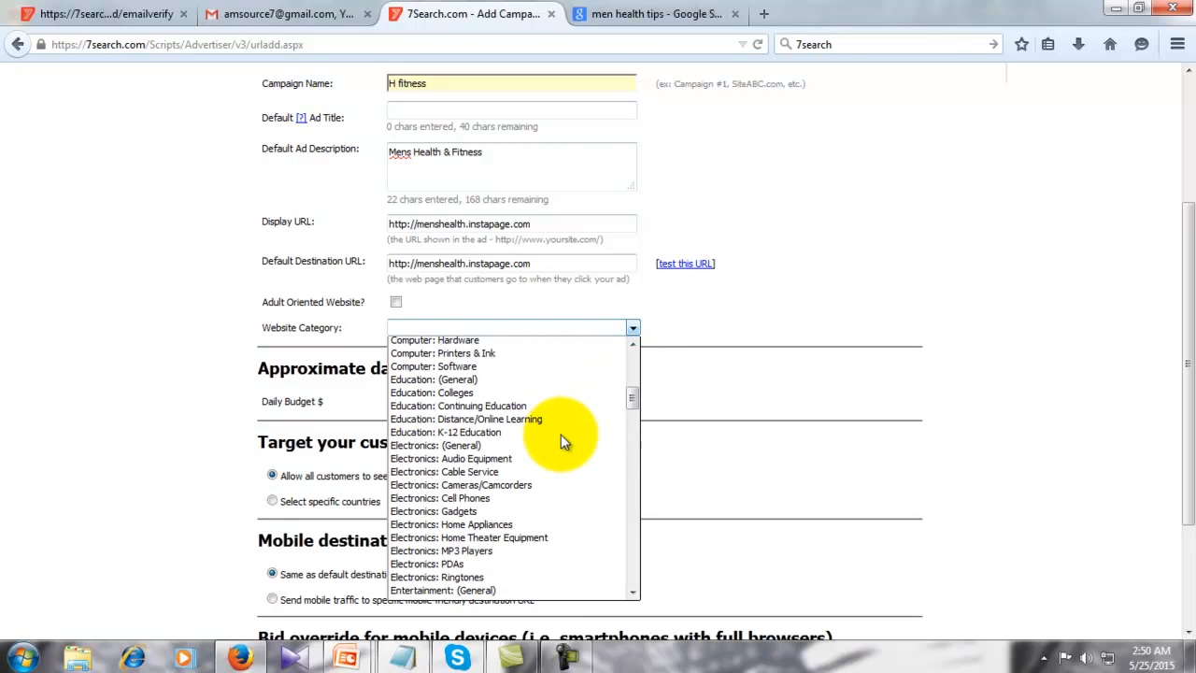
scroll(560, 441, "down", 3)
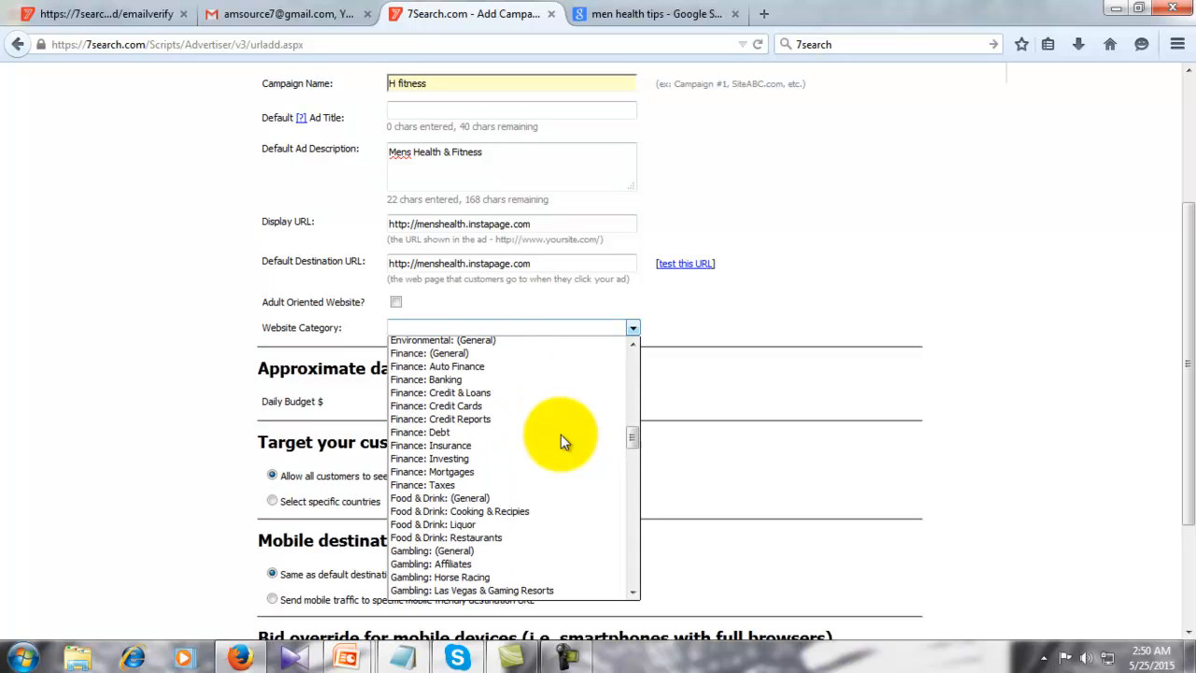
scroll(561, 439, "down", 1)
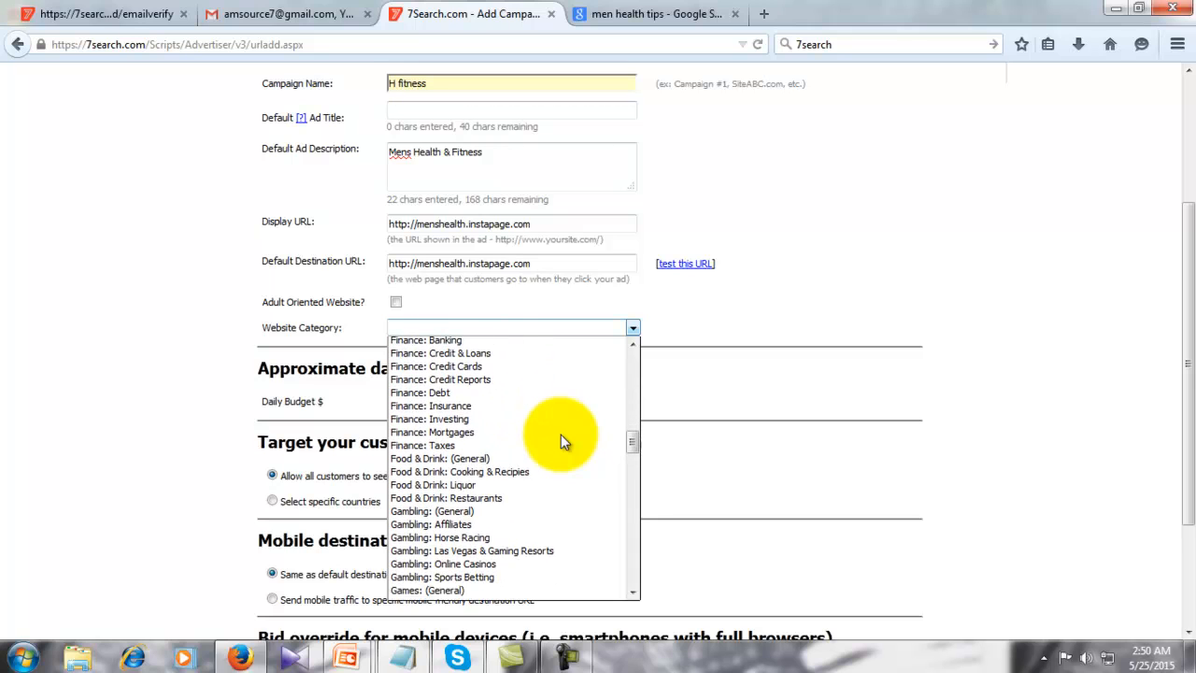
scroll(561, 439, "down", 1)
scroll(561, 439, "down", 4)
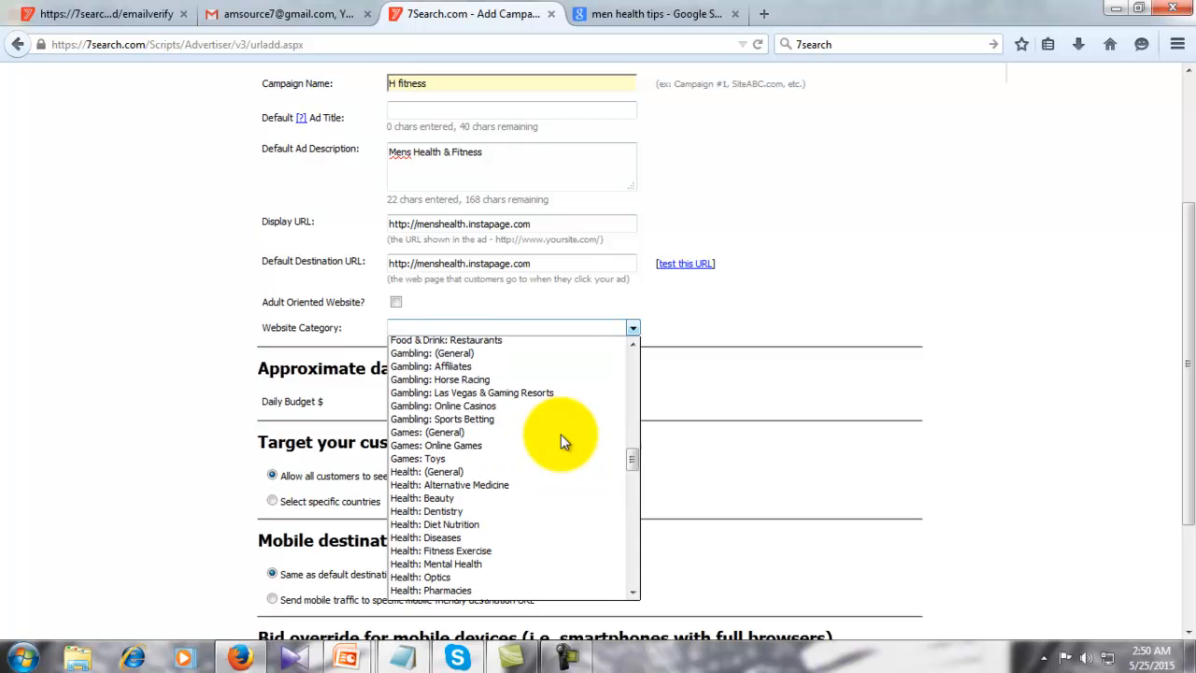
scroll(561, 441, "down", 1)
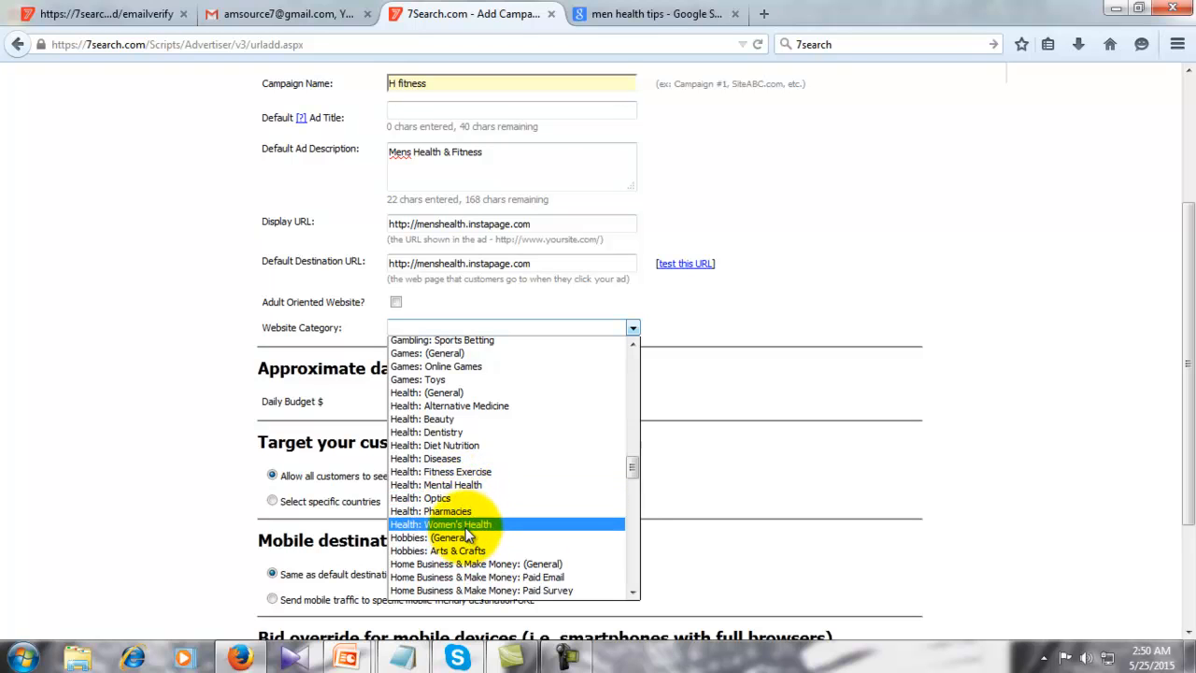
left_click(465, 420)
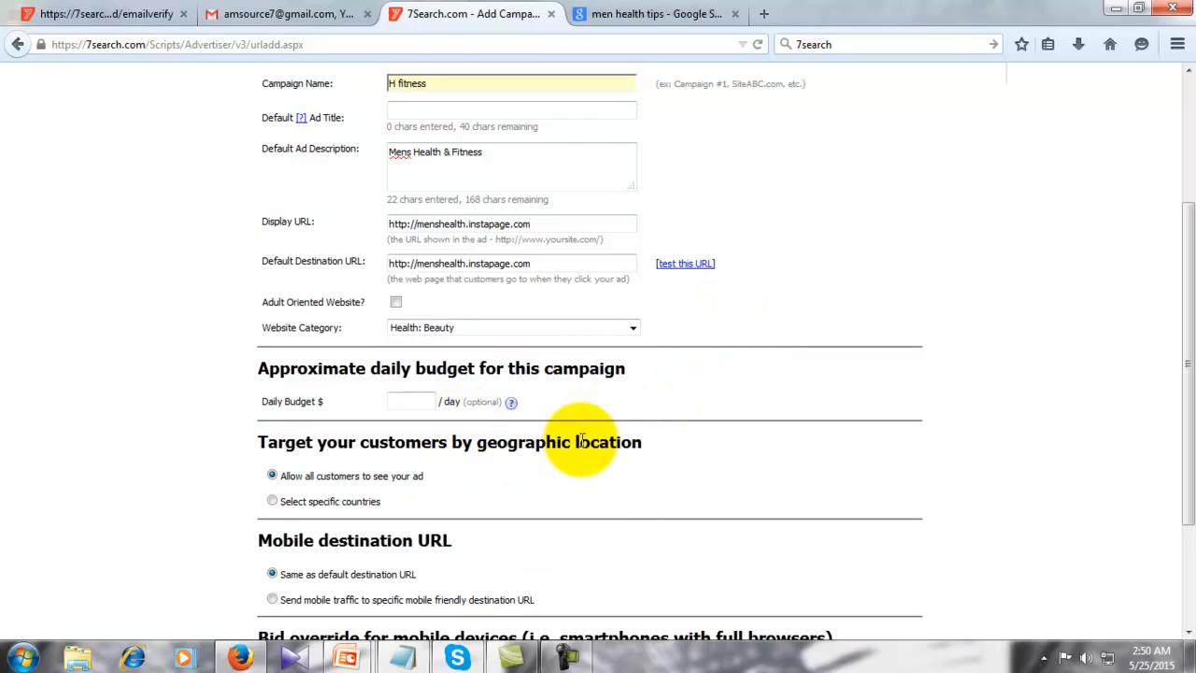
scroll(575, 448, "down", 2)
- Set a daily budget of 5 and target only United States, Canada and United Kingdom
left_click(418, 300)
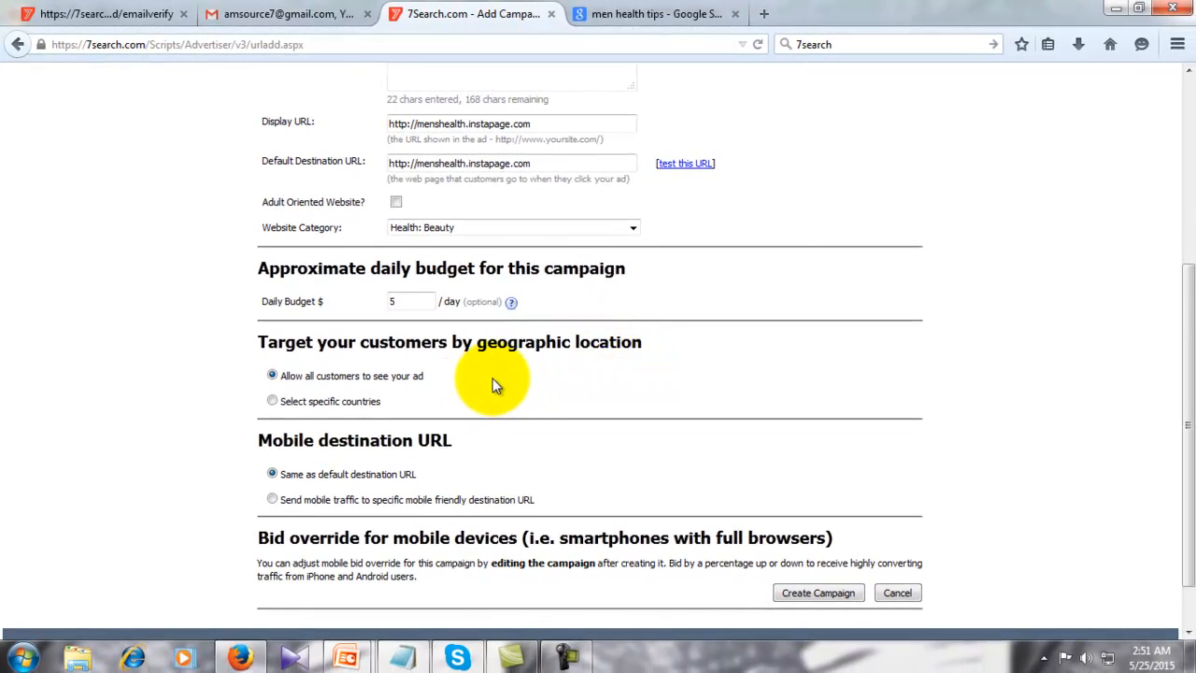
scroll(492, 377, "down", 2)
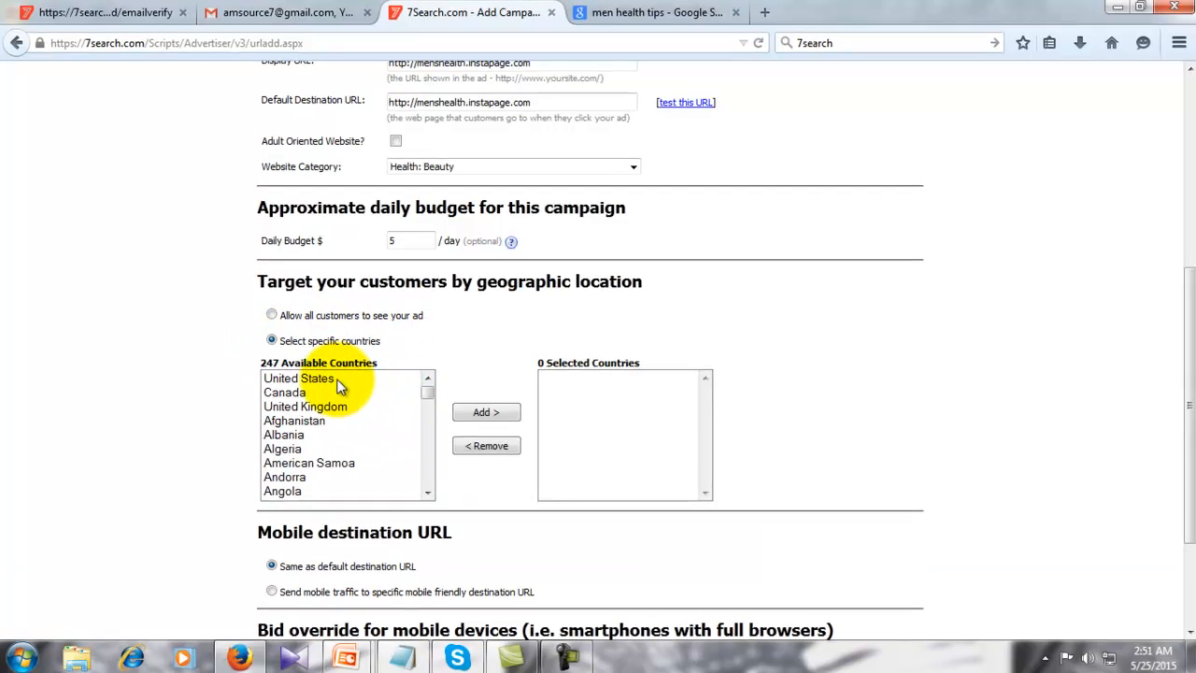
left_click(313, 379)
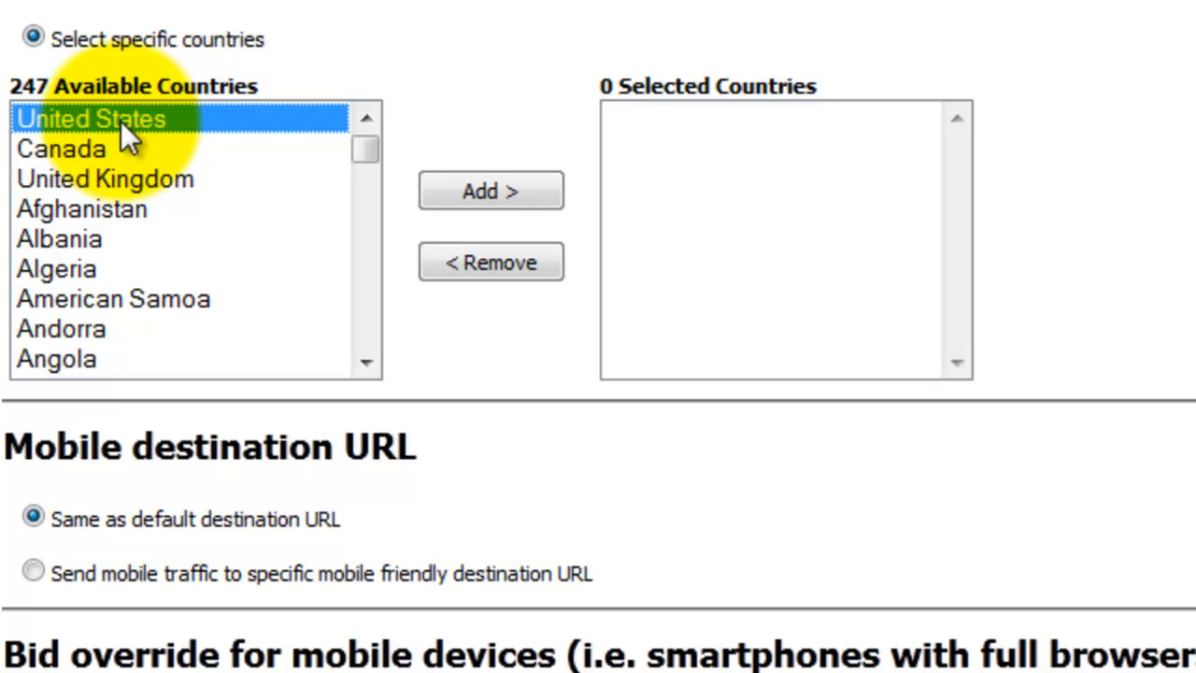
left_click(504, 194)
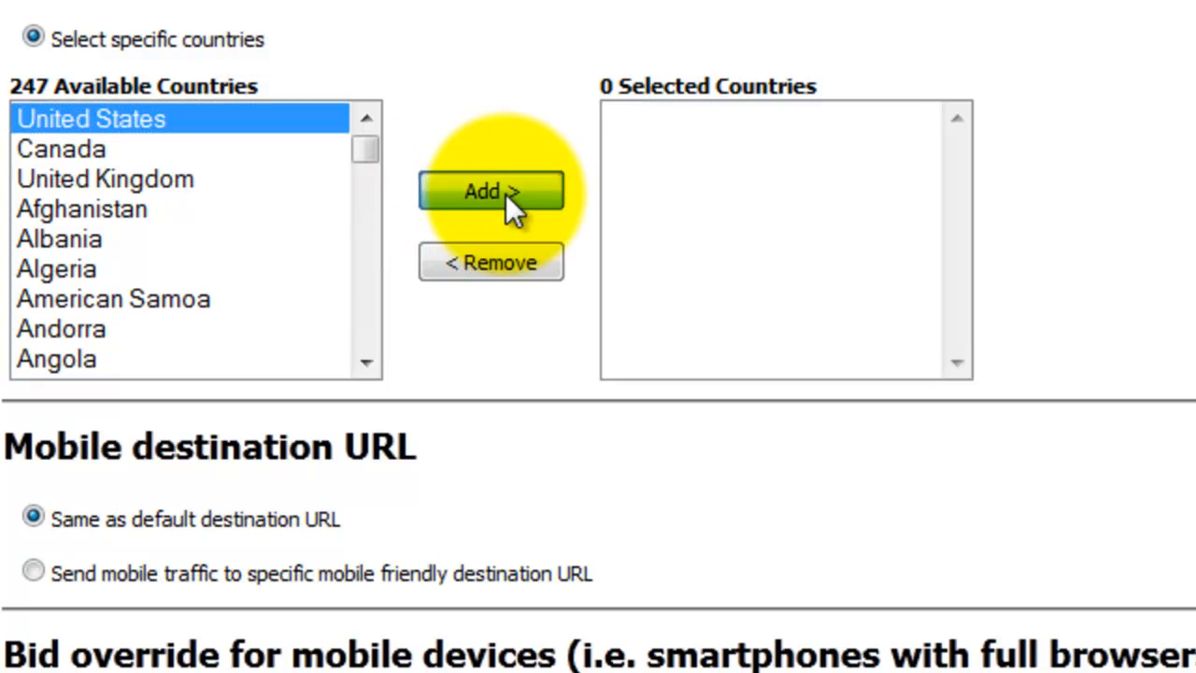
left_click(113, 152)
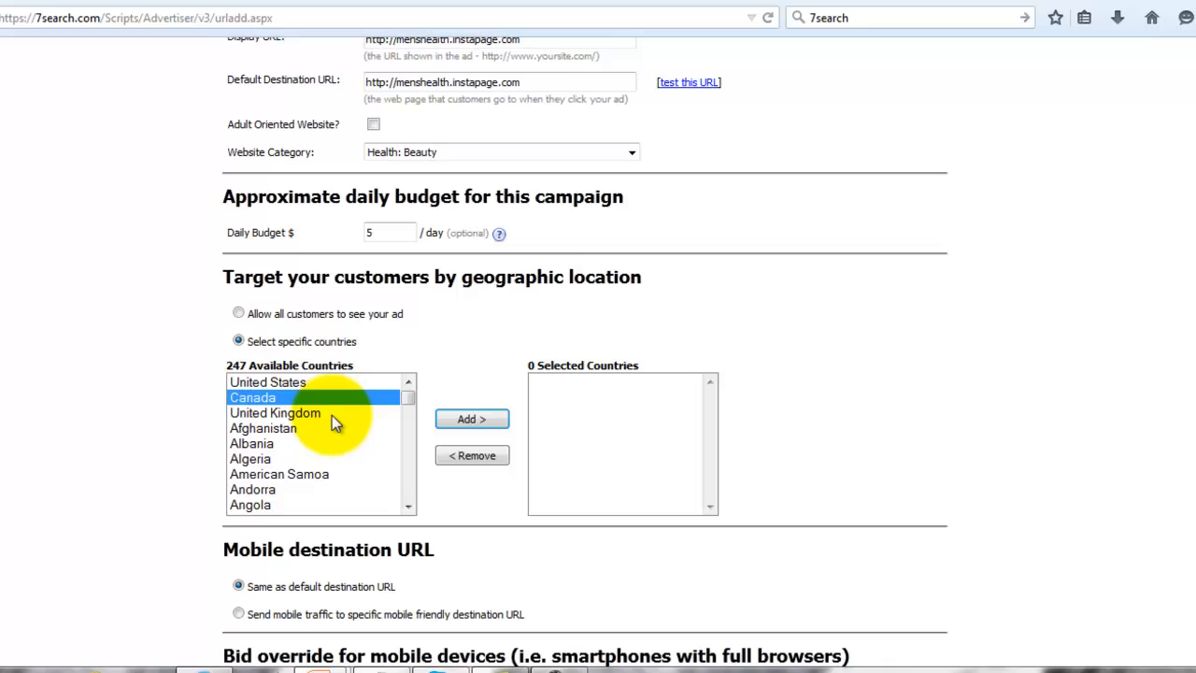
double_click(308, 397)
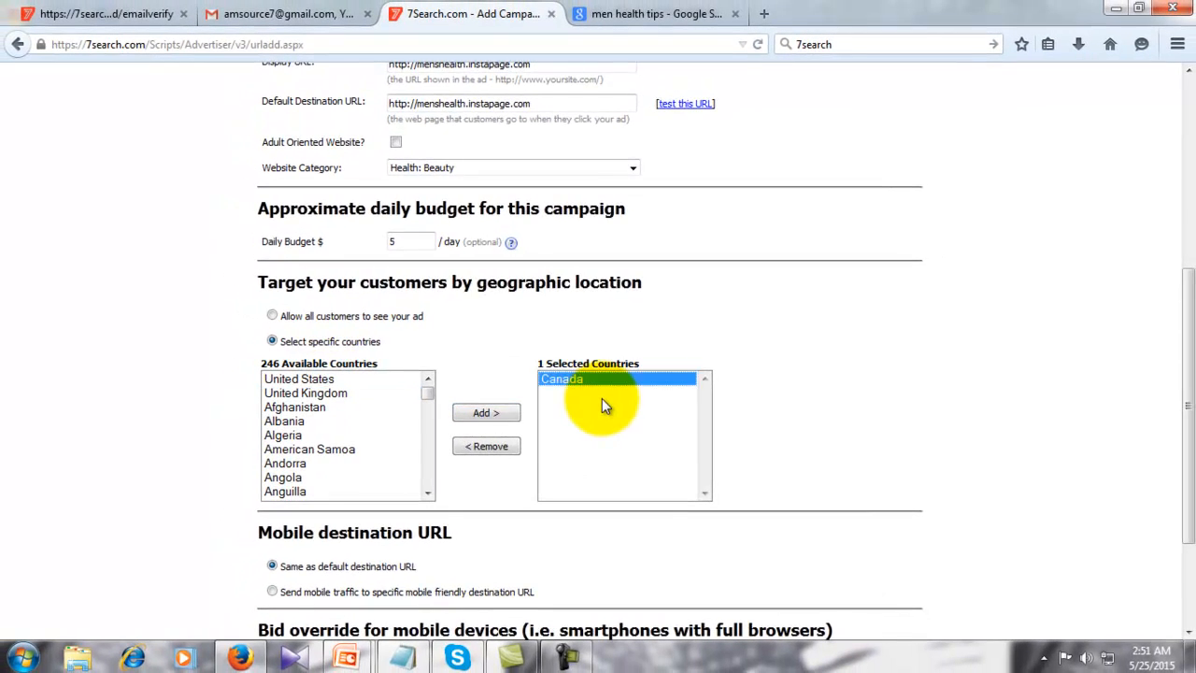
left_click(331, 378)
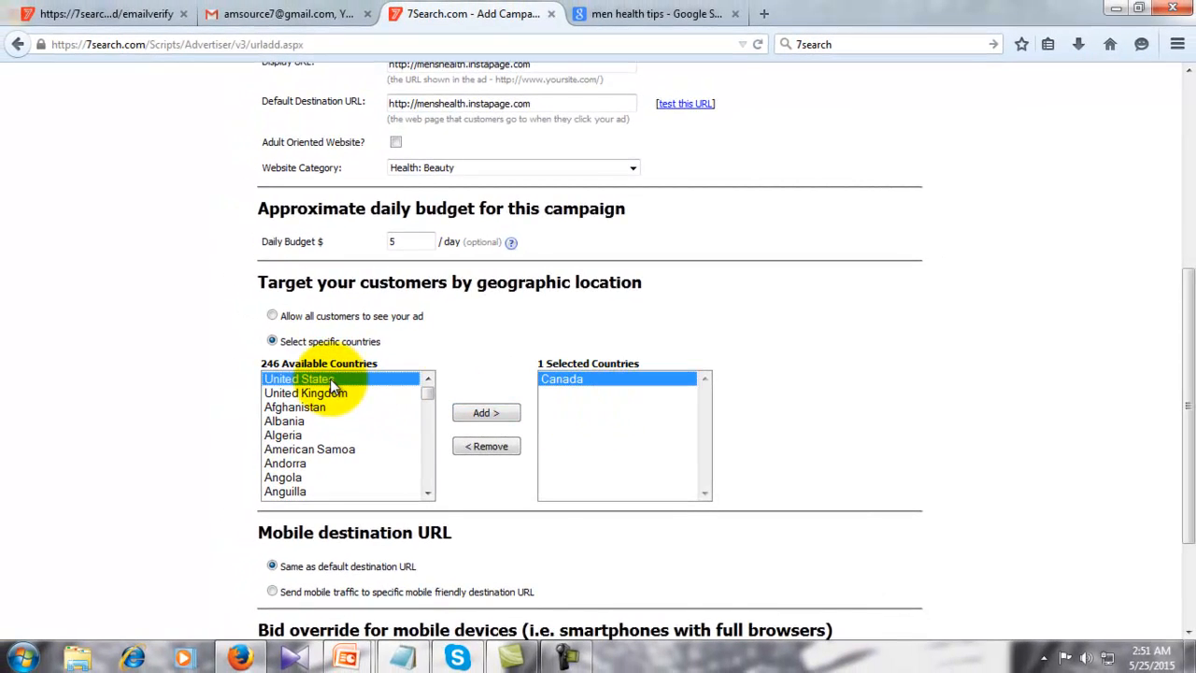
left_click(479, 417)
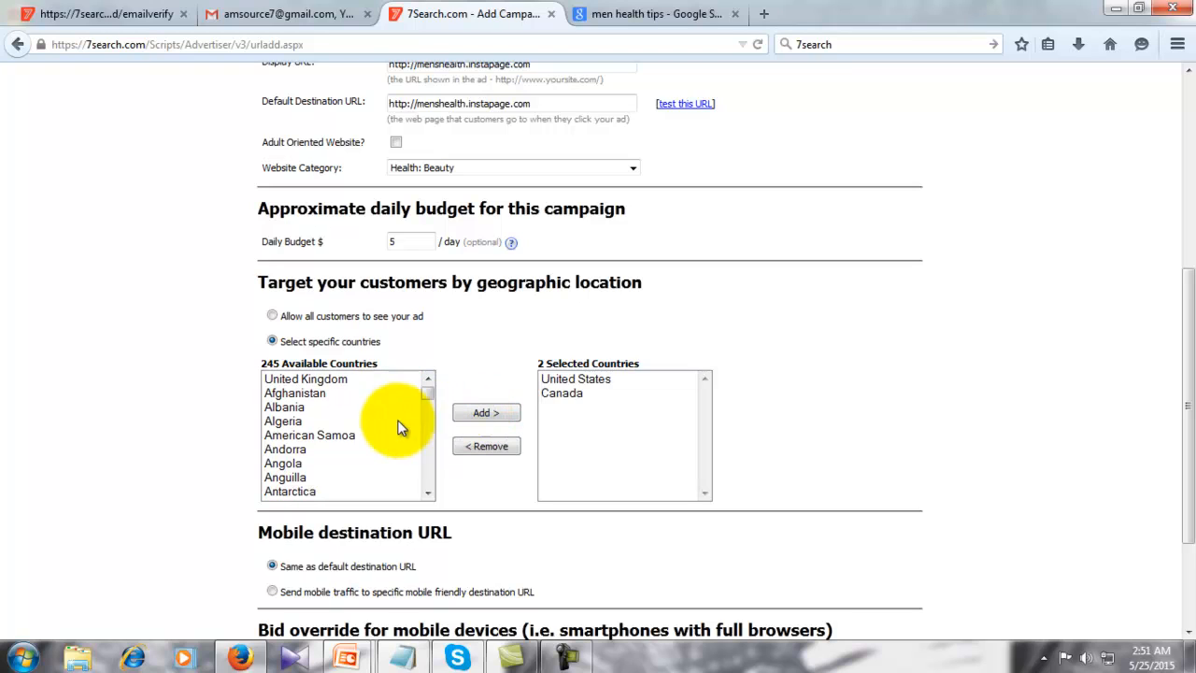
left_click(338, 383)
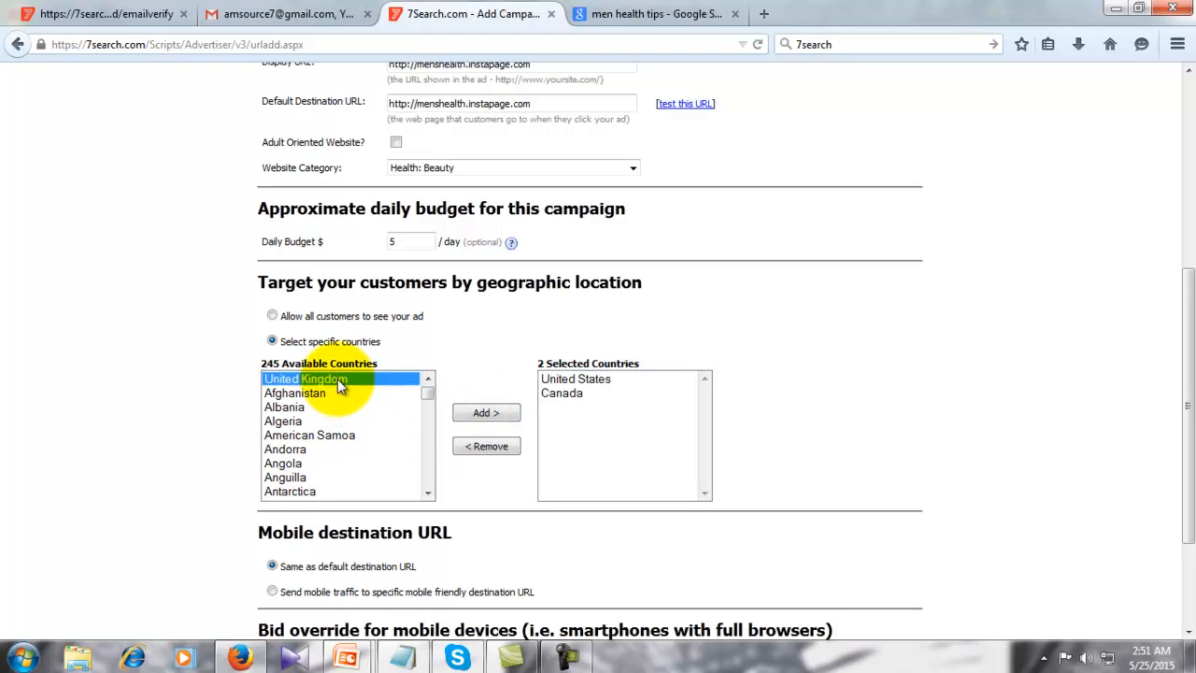
left_click(490, 412)
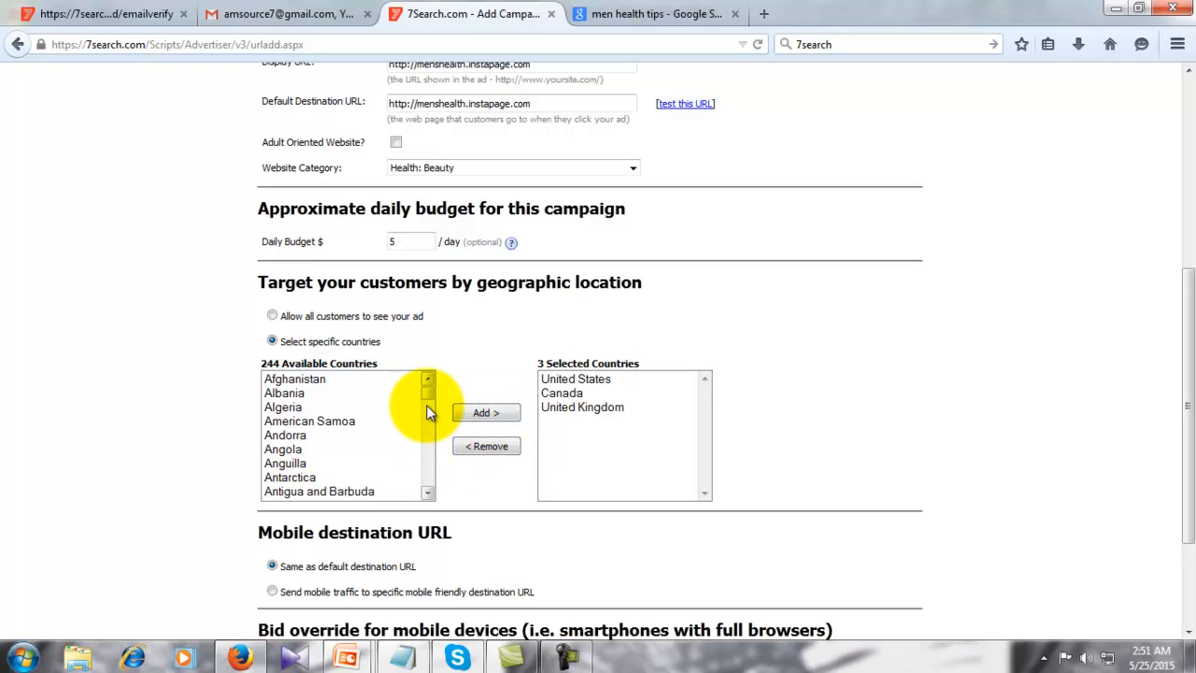
mouse_move(430, 404)
left_mouse_down()
mouse_move(428, 431)
mouse_move(427, 392)
left_mouse_up()
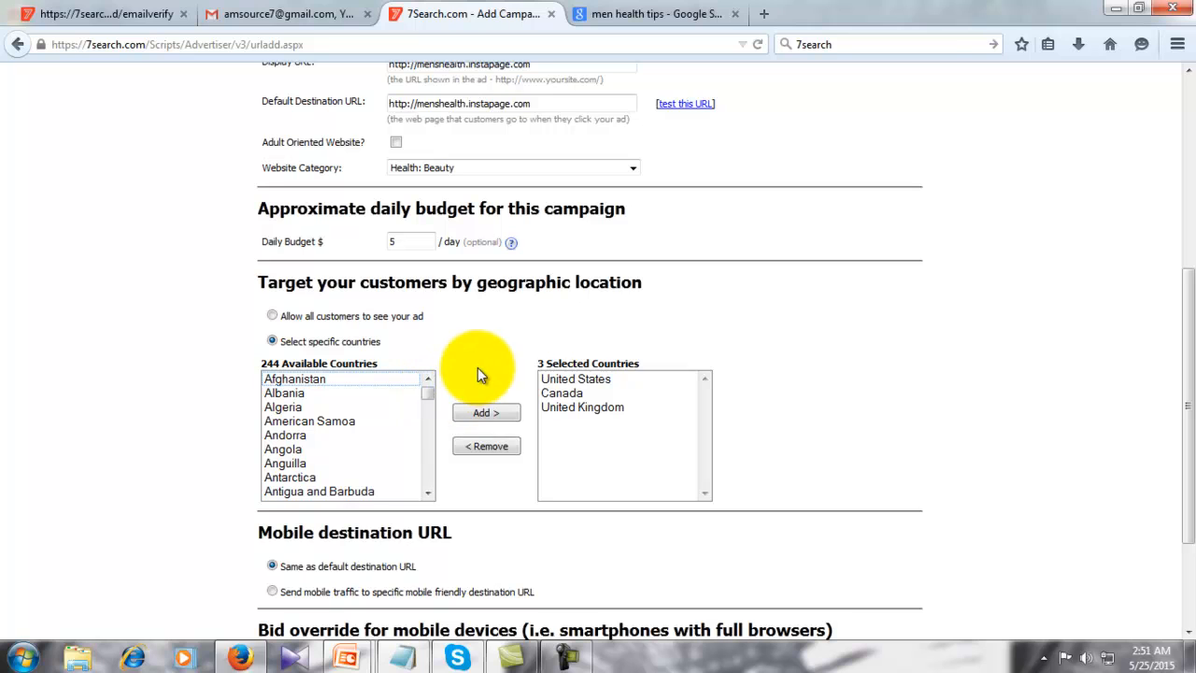
scroll(442, 476, "down", 3)
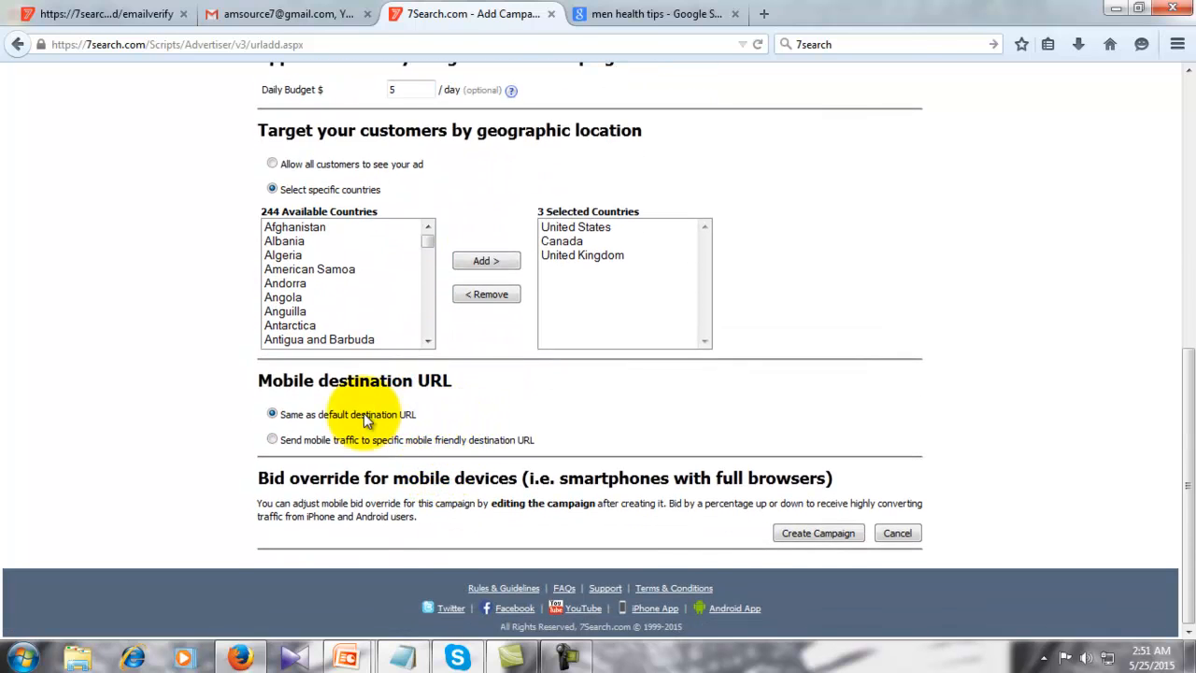
- Send mobile traffic to a specific mobile-friendly URL and submit the campaign, which flags the missing ad title
left_click(272, 440)
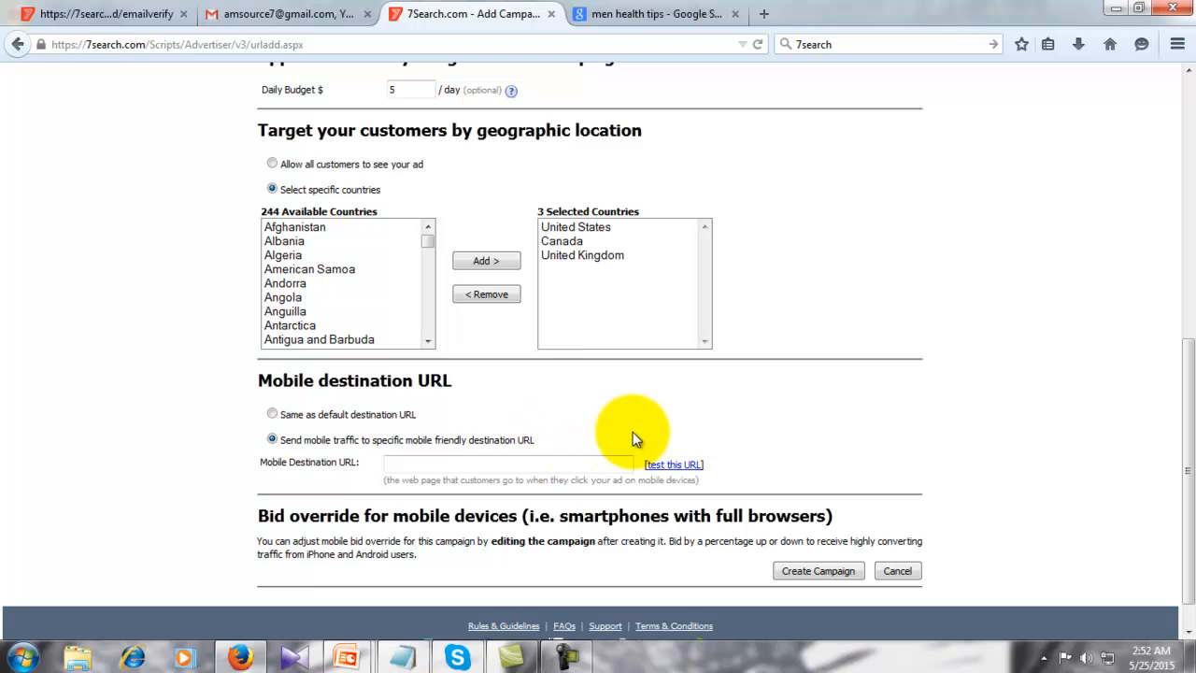
scroll(751, 334, "up", 6)
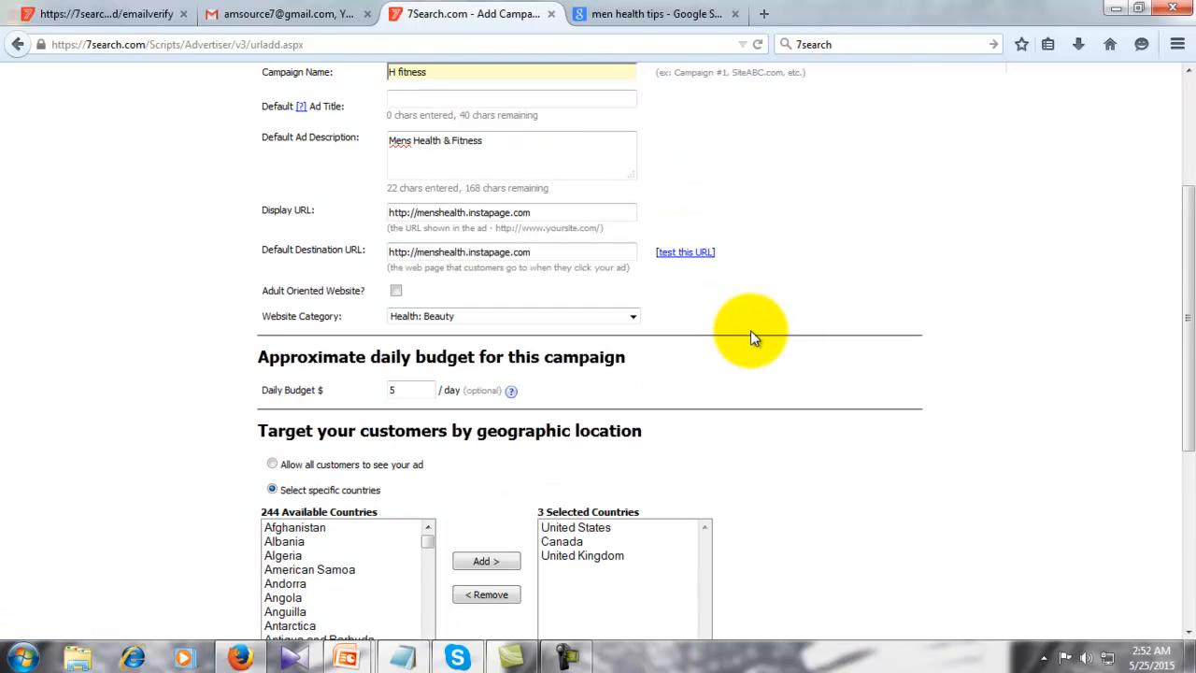
scroll(751, 334, "up", 2)
scroll(750, 330, "down", 8)
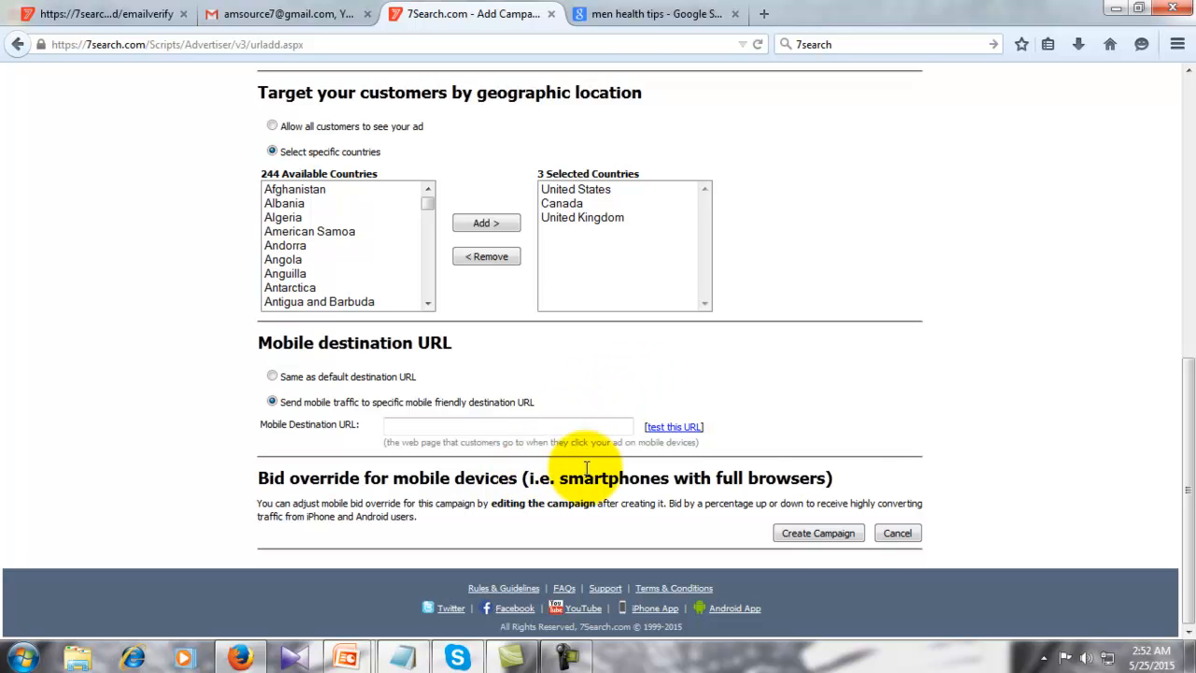
scroll(761, 407, "up", 10)
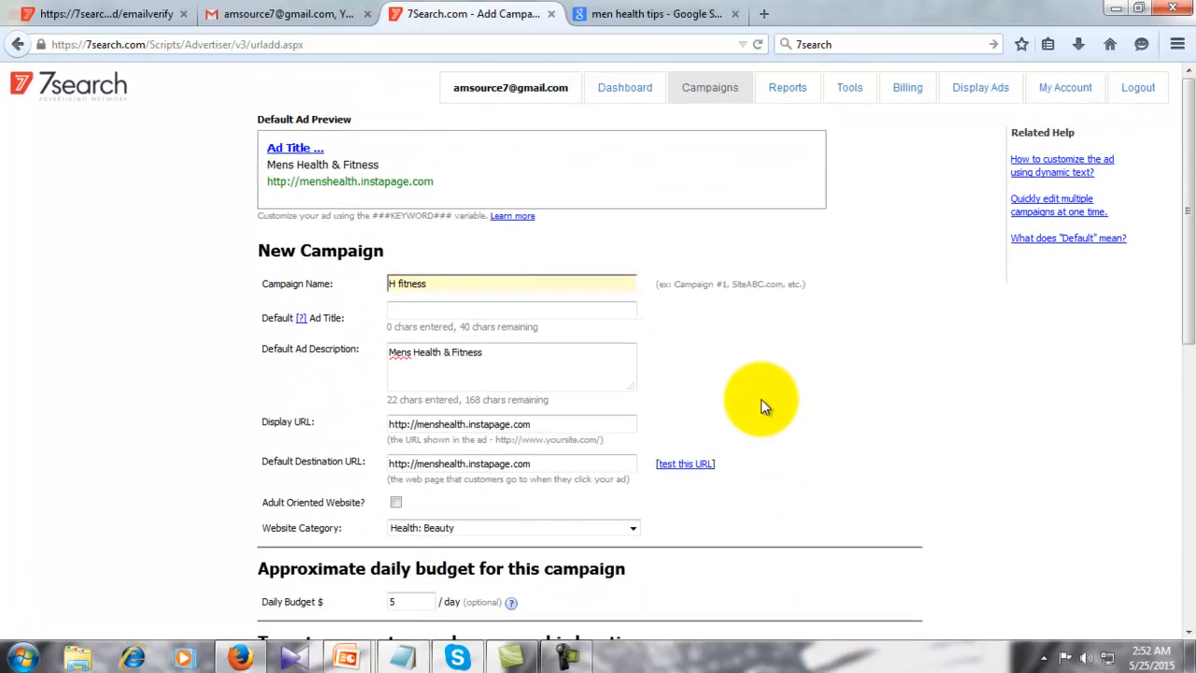
scroll(761, 406, "down", 10)
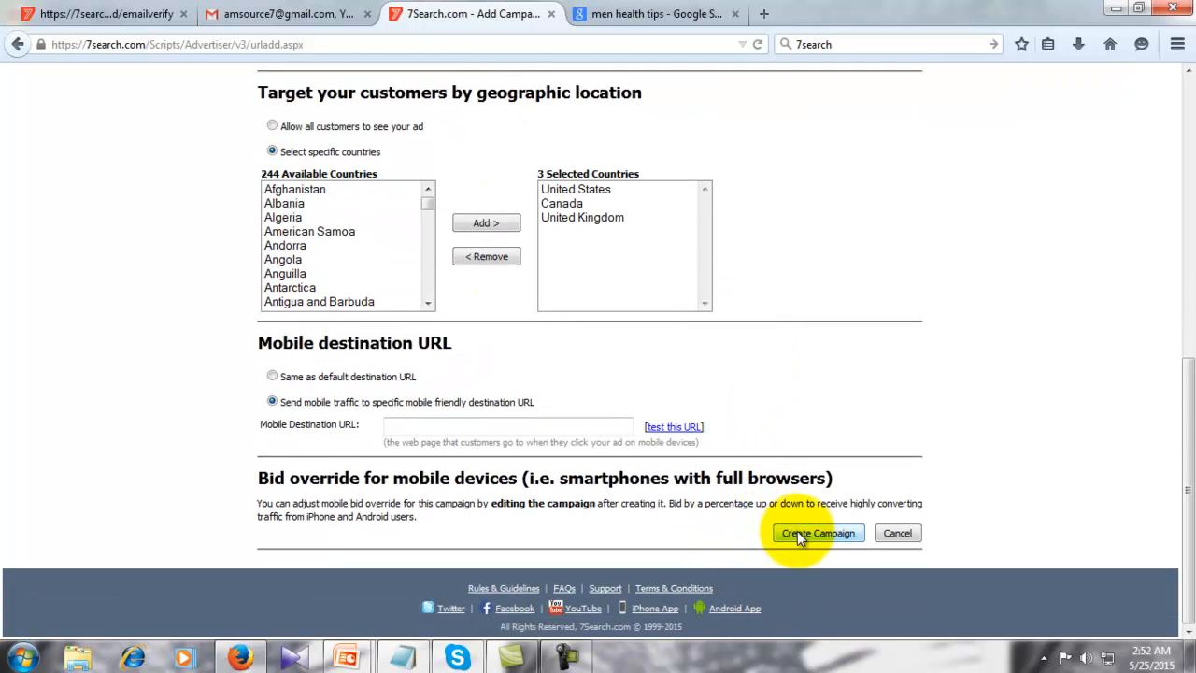
left_click(798, 538)
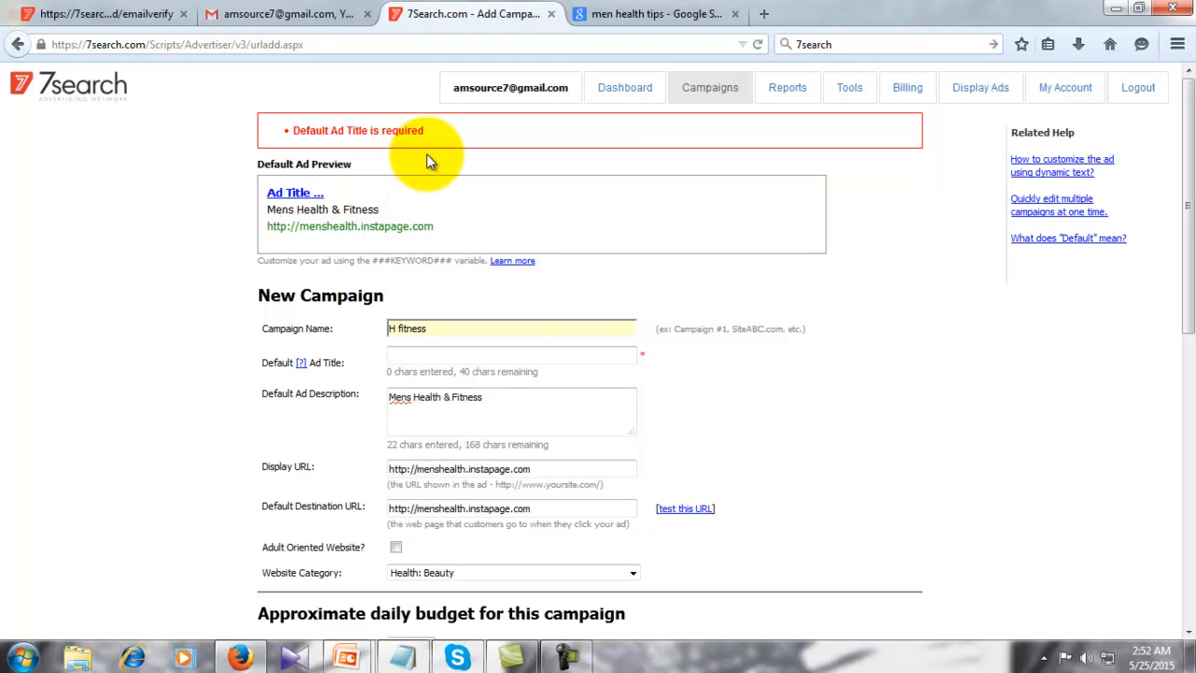
- Reuse the description text 'Mens Health & Fitness' as the Default Ad Title and create the campaign
scroll(517, 229, "down", 2)
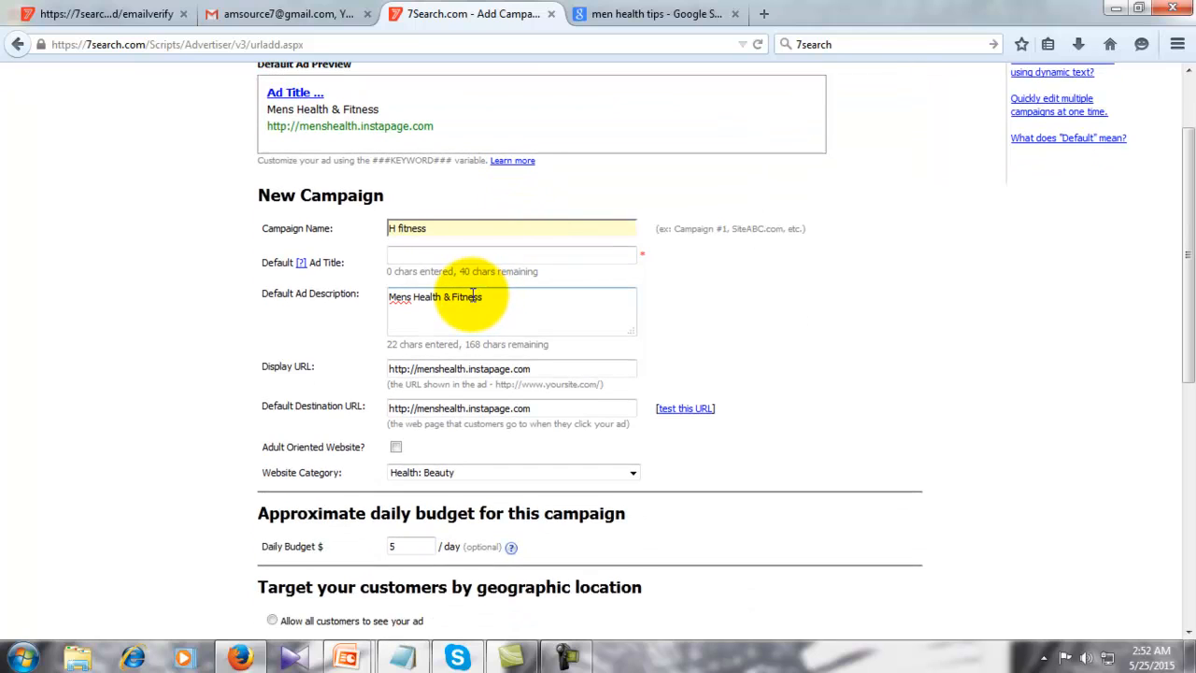
left_click(455, 253)
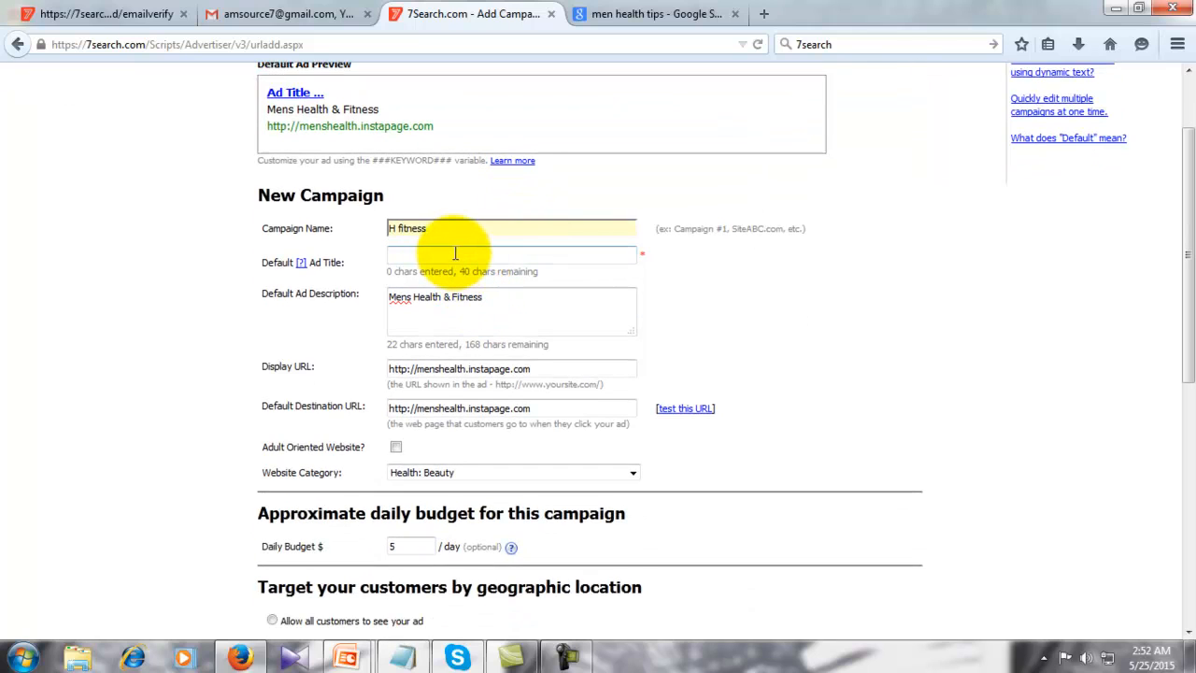
scroll(496, 287, "up", 2)
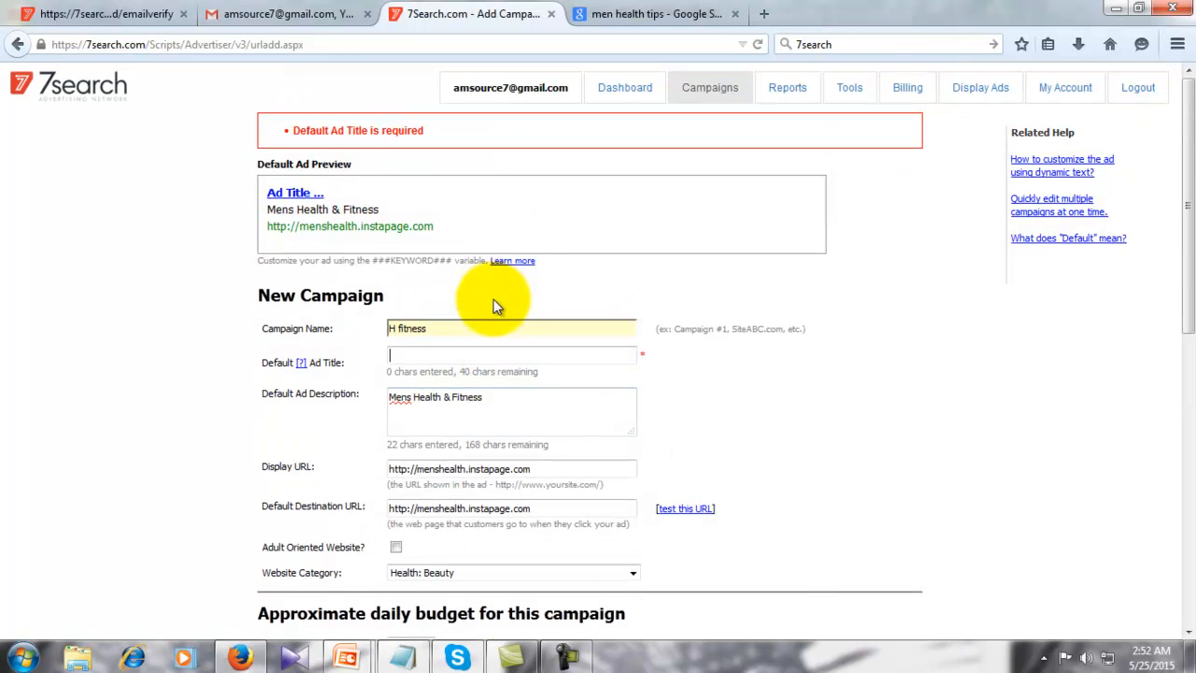
left_click_drag(495, 400, 390, 403)
key("ctrl+c")
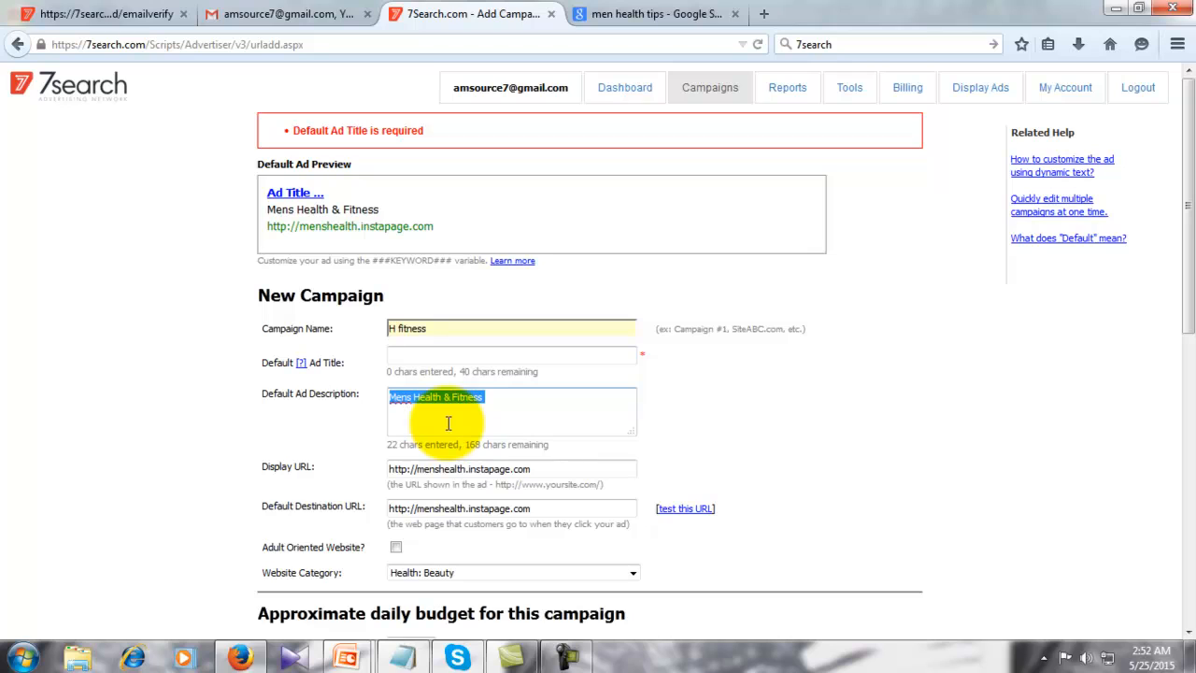
left_click(466, 355)
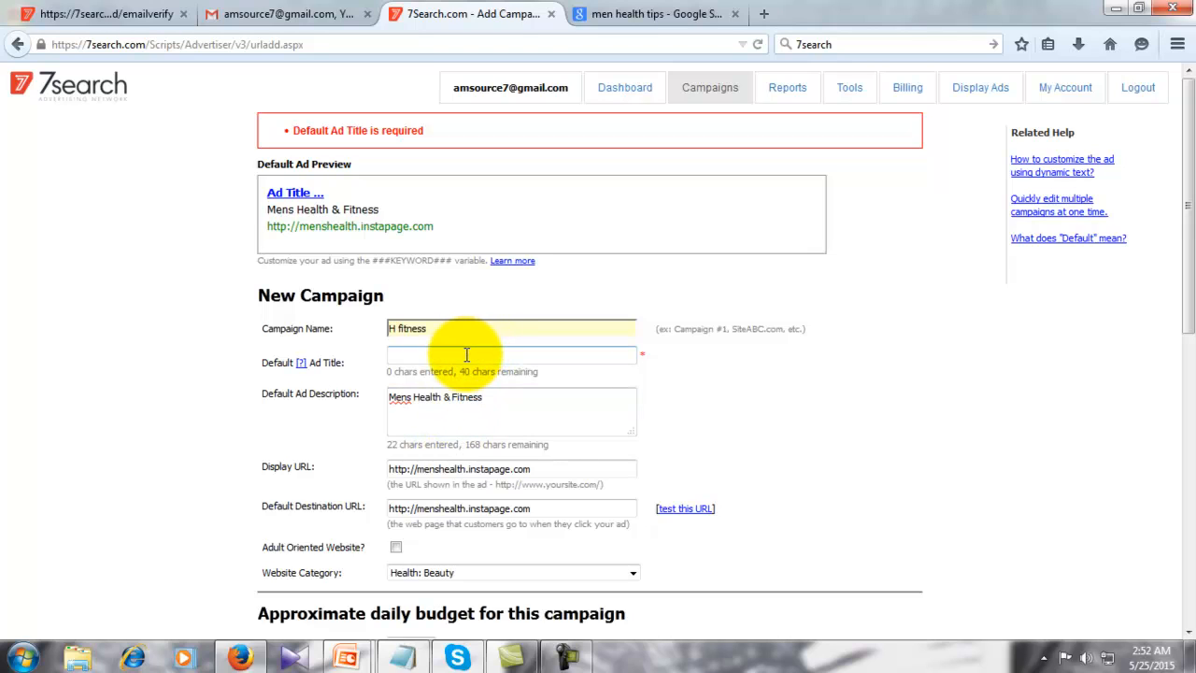
key("ctrl+v")
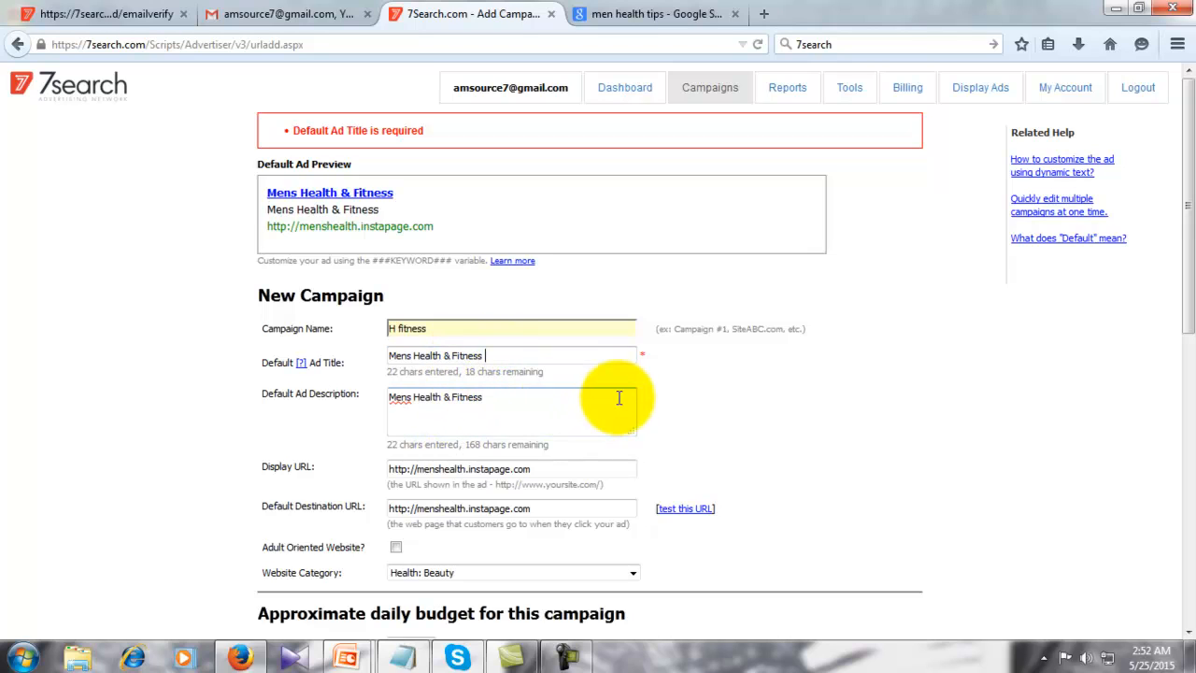
scroll(652, 398, "down", 10)
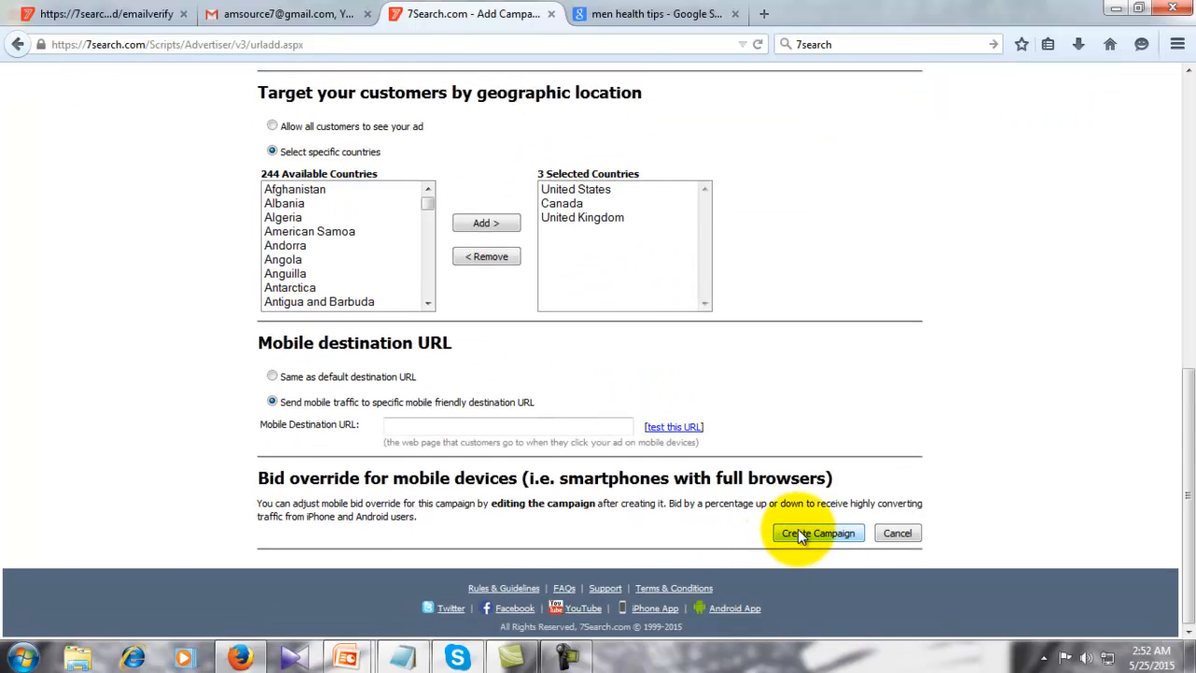
left_click(810, 530)
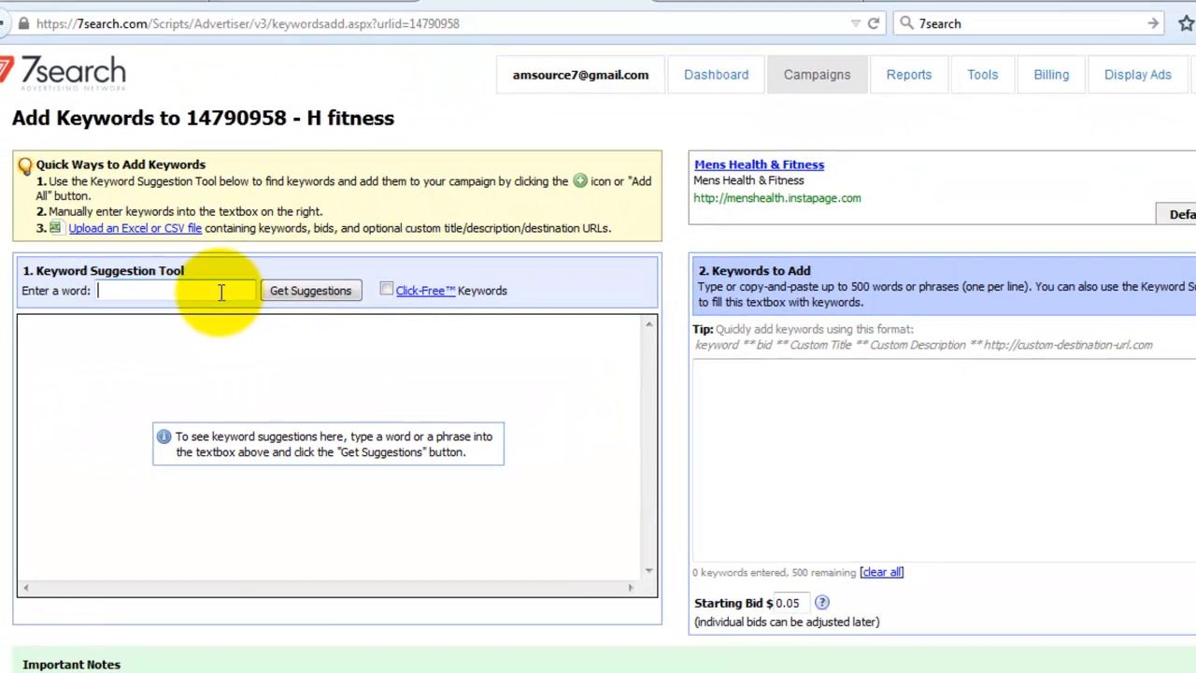
- Get keyword suggestions for the seed word 'Mens Health & Fitness'
key("ctrl+v")
left_click(308, 293)
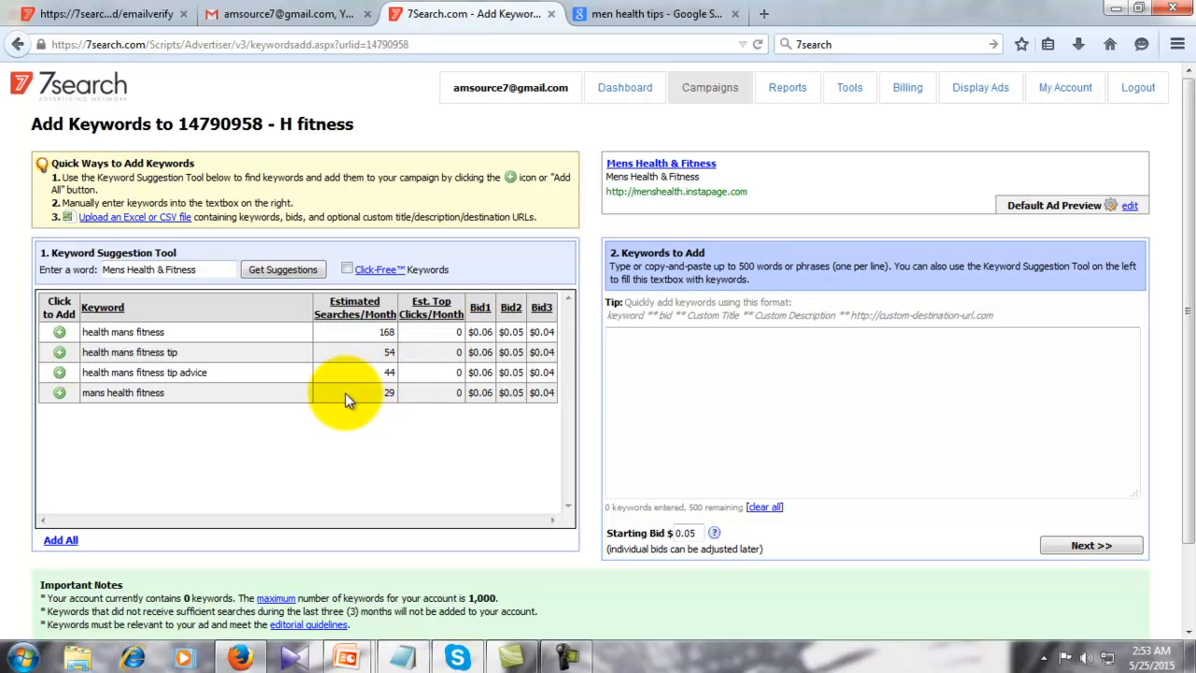
- Add 'health mans fitness' to the keywords to add at a 0.05 bid
scroll(327, 404, "down", 2)
scroll(327, 408, "up", 2)
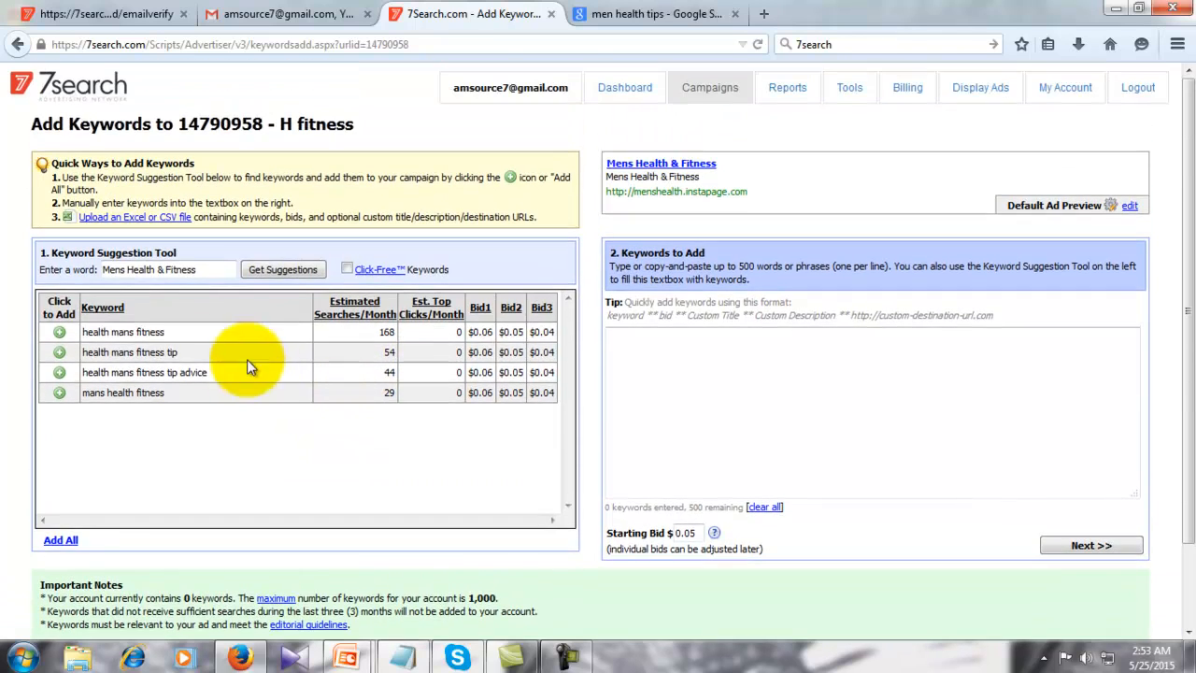
left_click(60, 334)
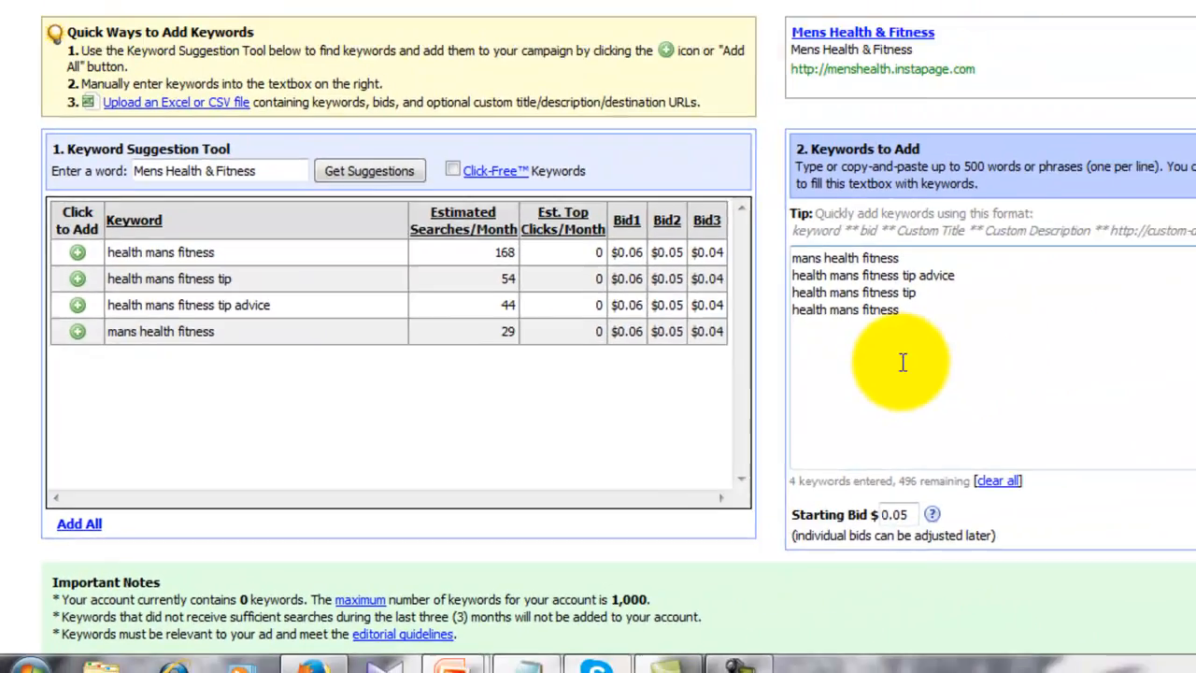
- Toggle the Click-Free keywords option on and back off, leaving it disabled
scroll(490, 462, "down", 2)
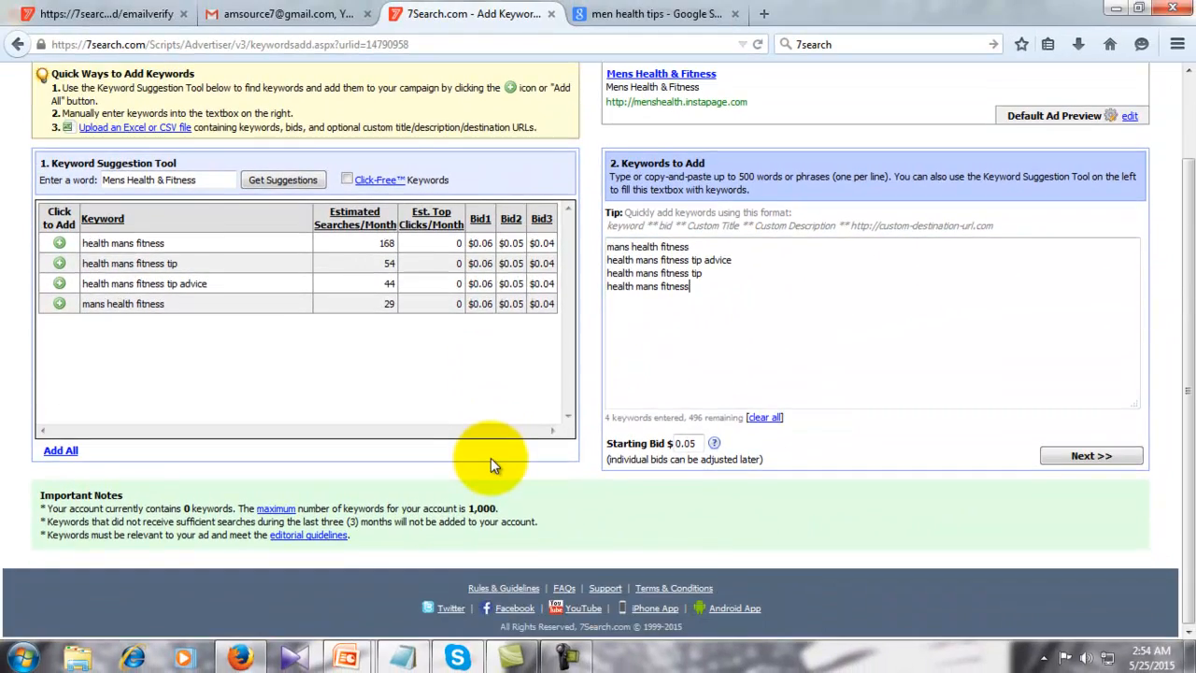
scroll(533, 432, "up", 2)
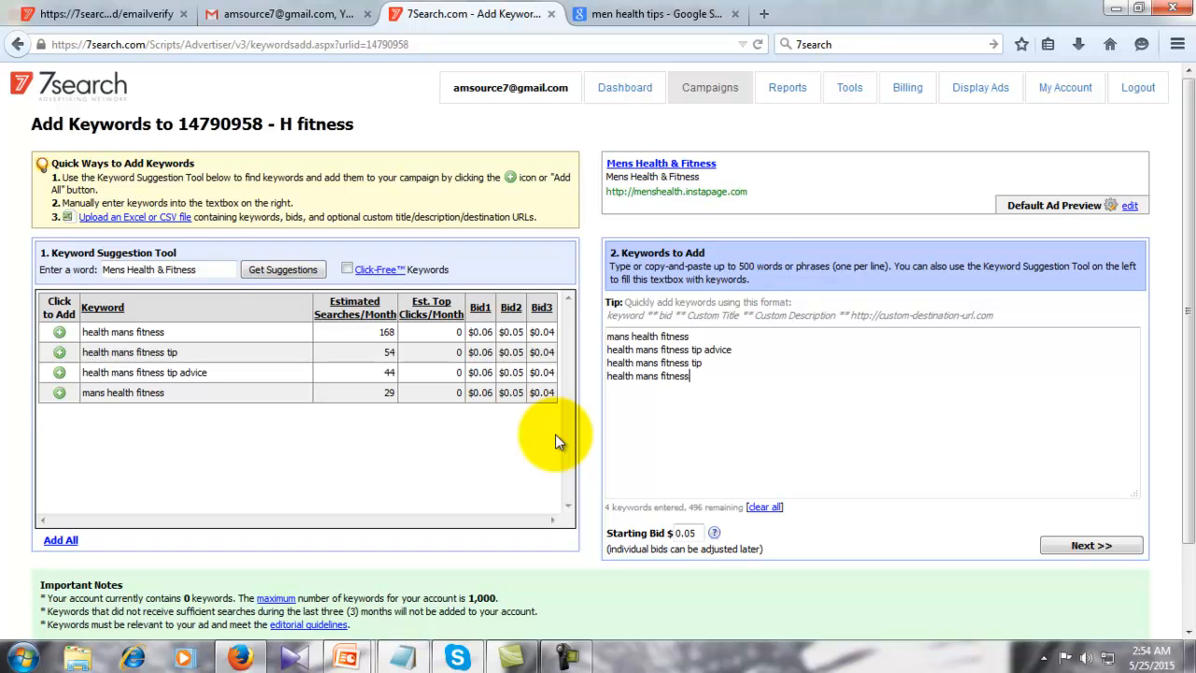
scroll(555, 433, "down", 2)
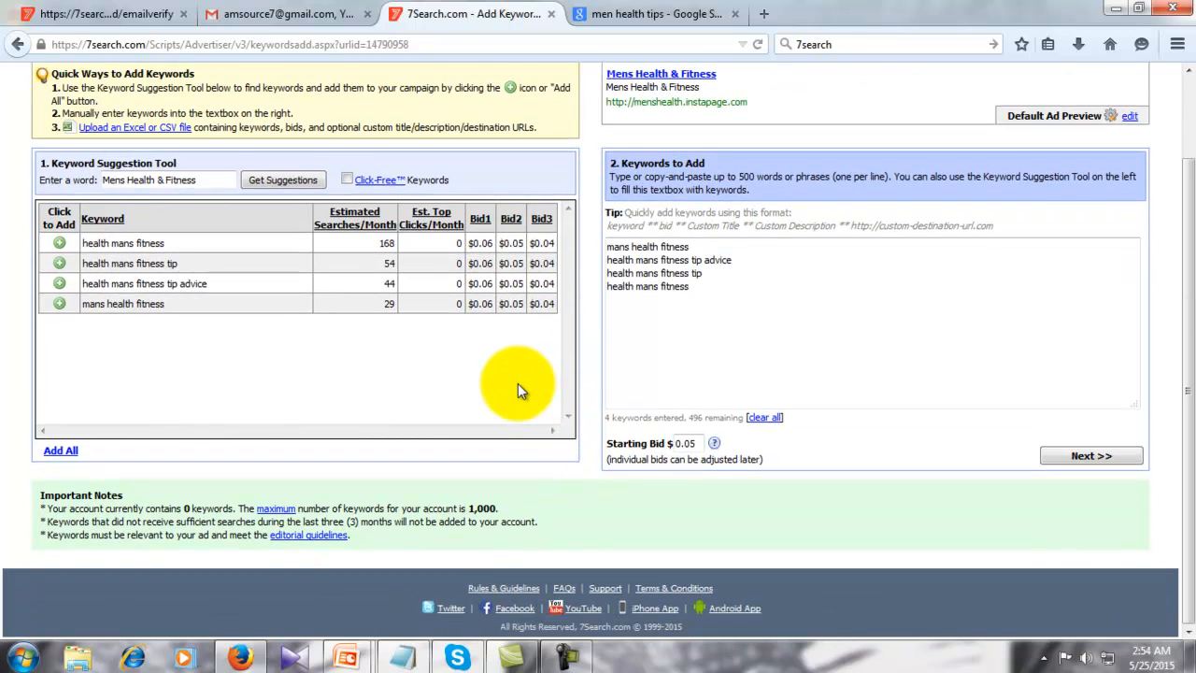
scroll(518, 383, "up", 2)
left_click(348, 269)
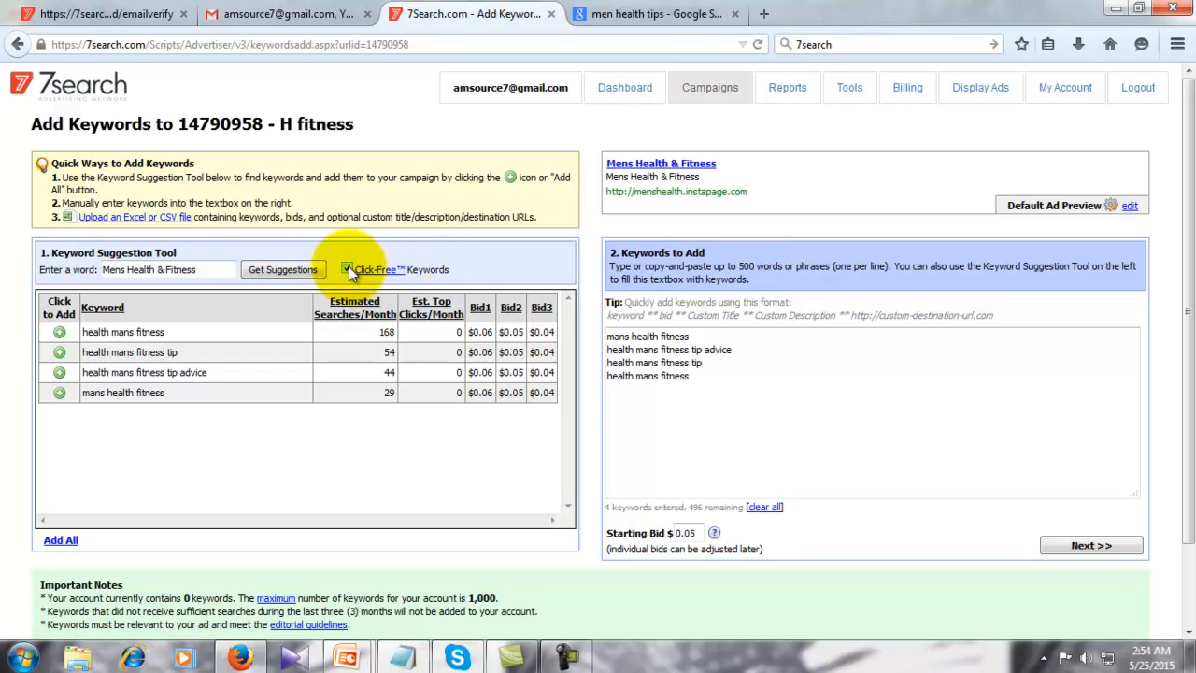
left_click(348, 269)
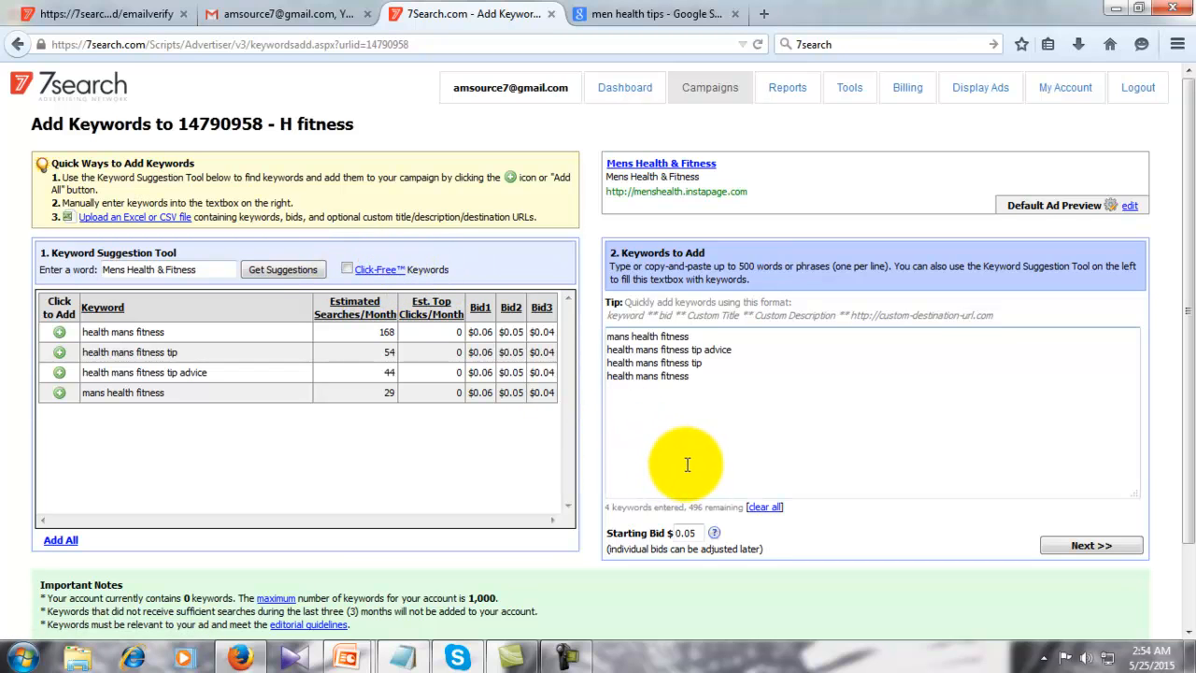
scroll(686, 465, "down", 2)
scroll(687, 464, "up", 2)
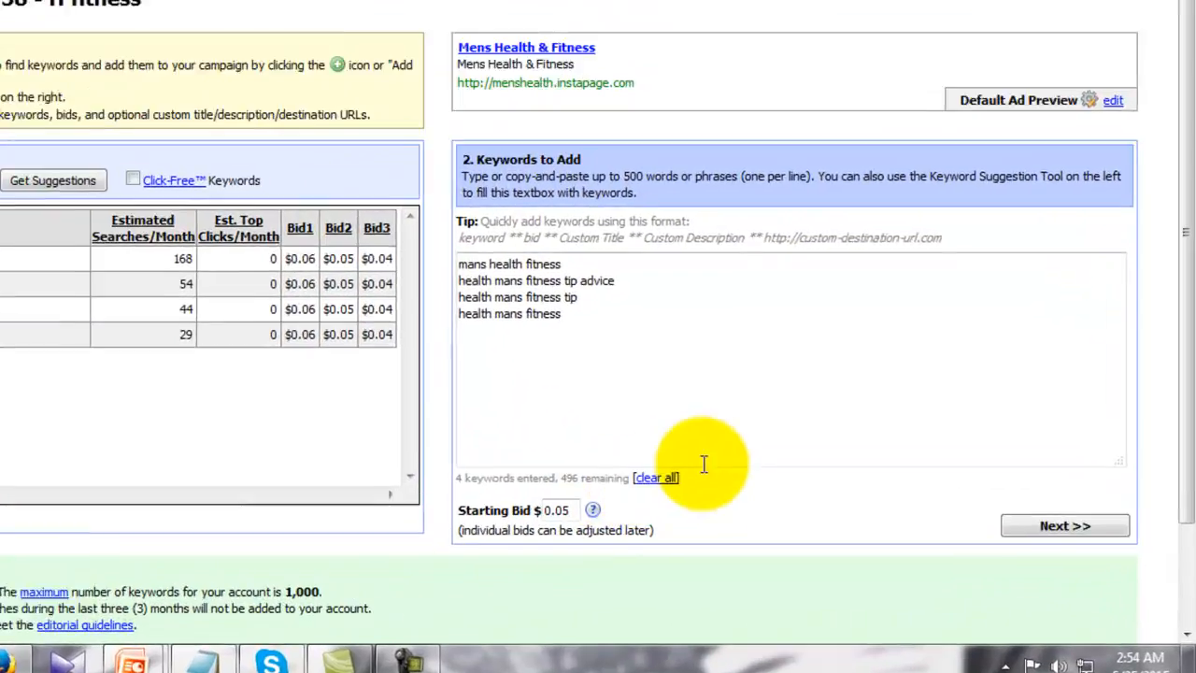
scroll(464, 297, "down", 3)
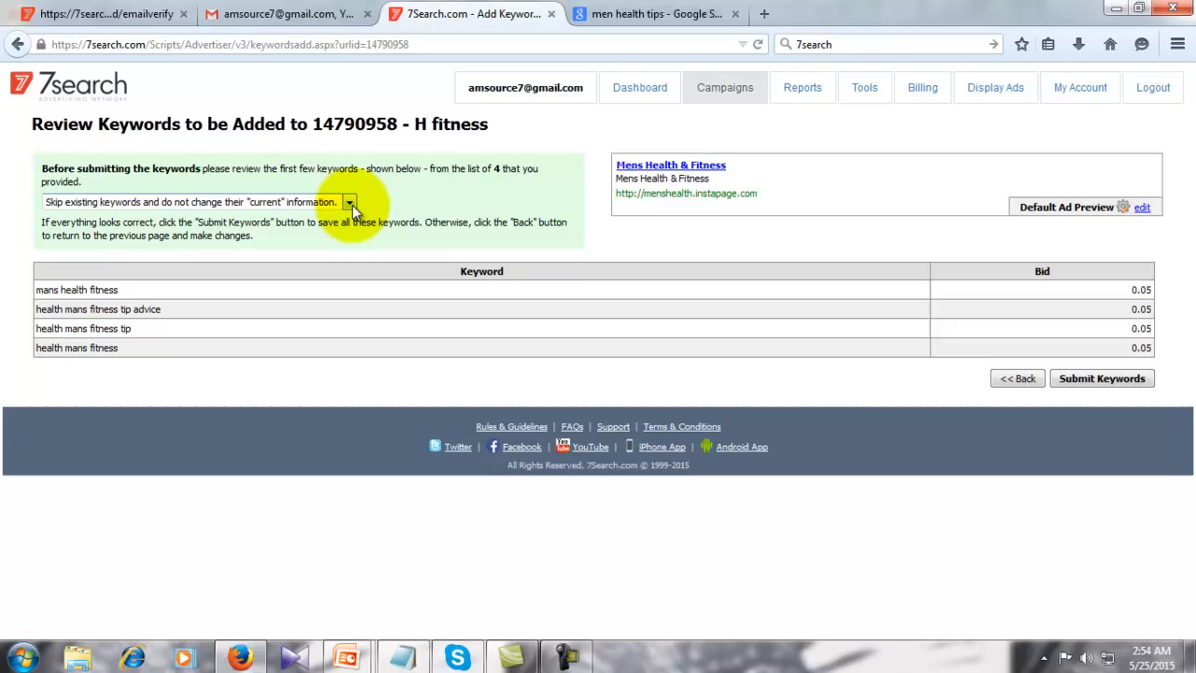
- Submit the four keywords with 'Skip existing keywords' kept, confirm, and go to the dashboard
left_click(352, 204)
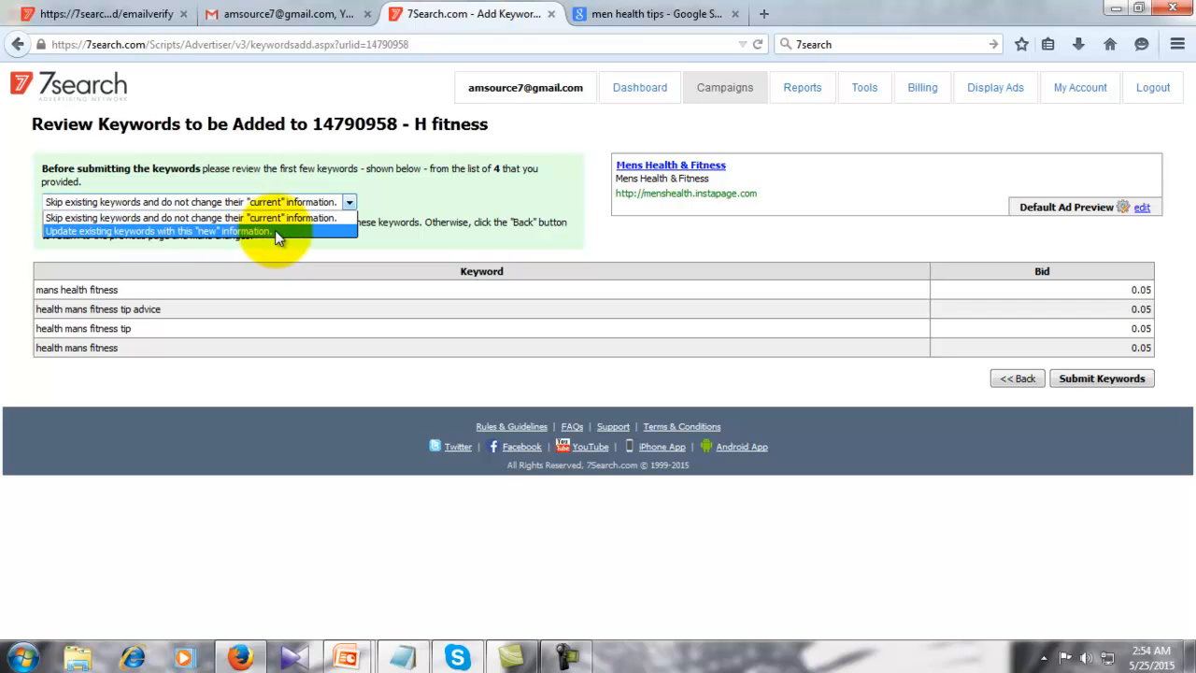
left_click(391, 241)
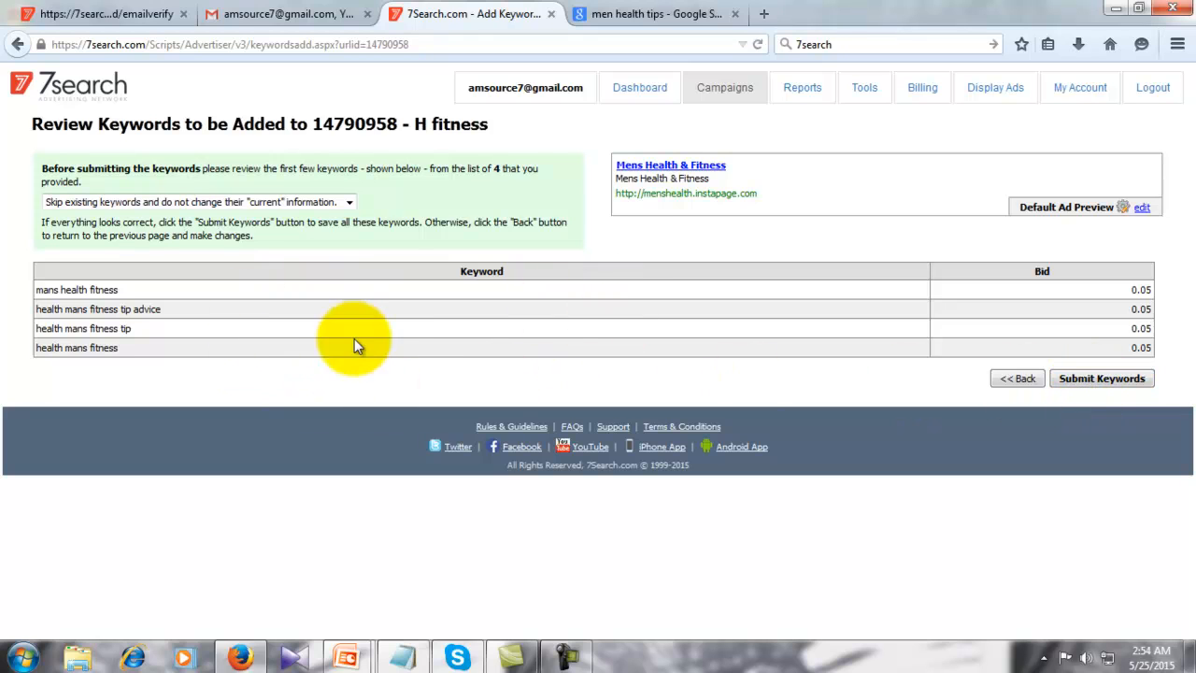
left_click(1084, 383)
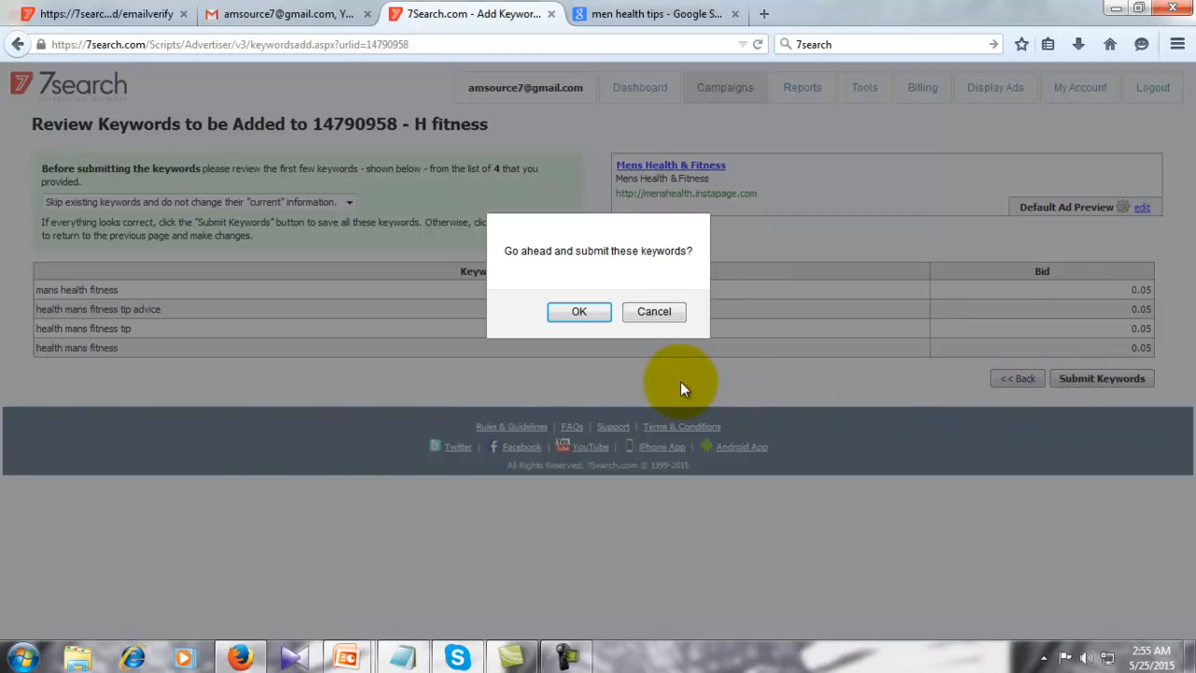
left_click(579, 312)
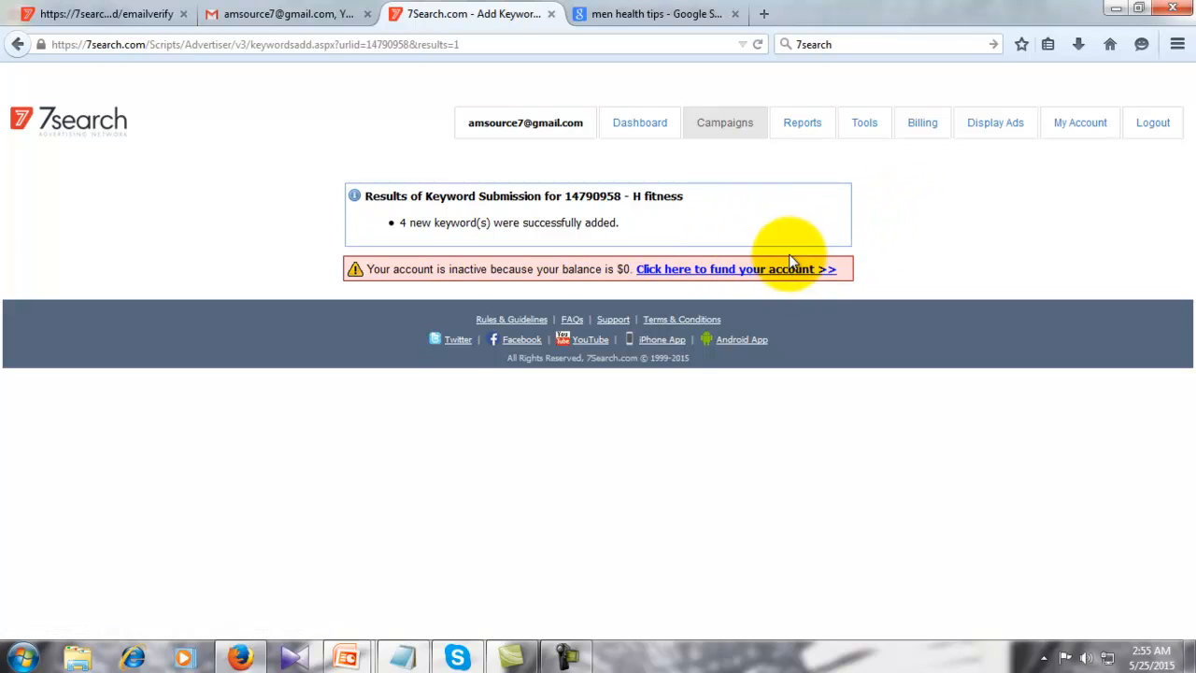
left_click(646, 125)
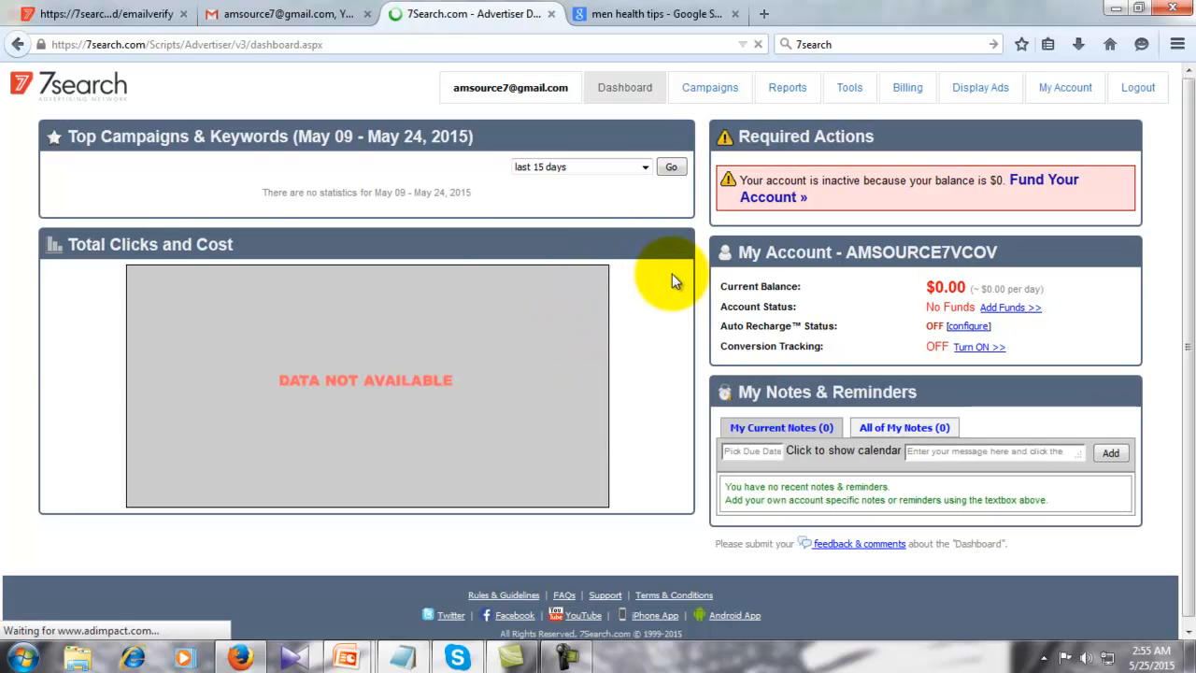
- View the MakeTop rank estimator notice, then return to the My Campaigns list
left_click(700, 88)
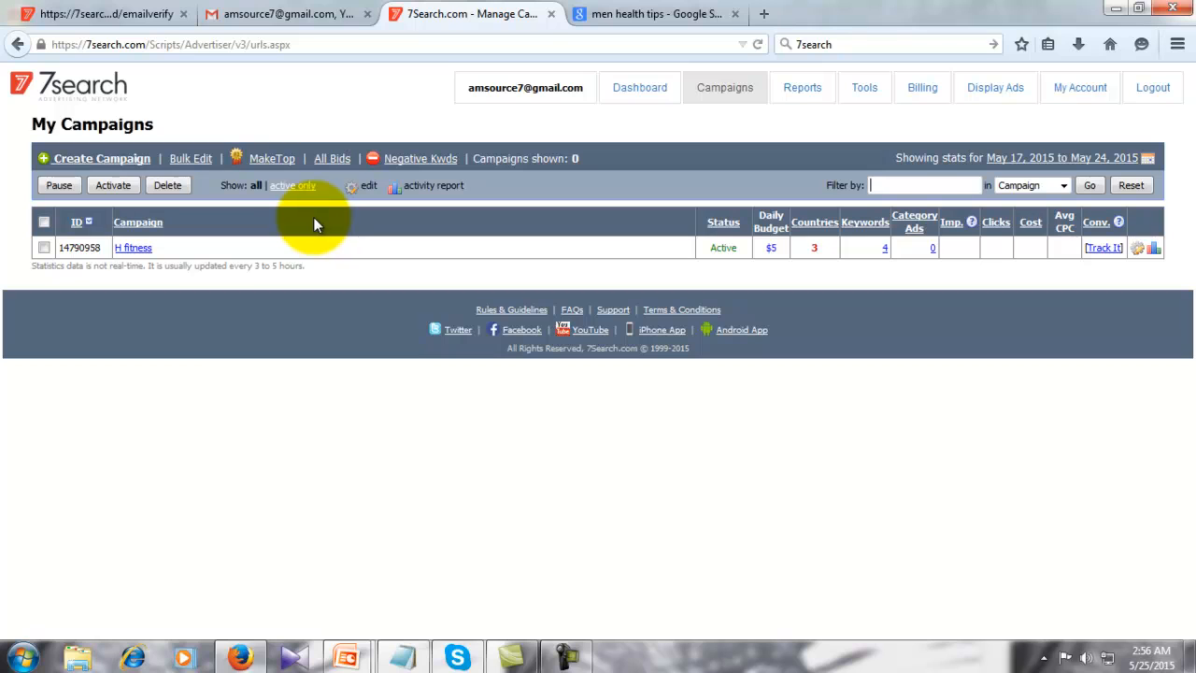
left_click(274, 159)
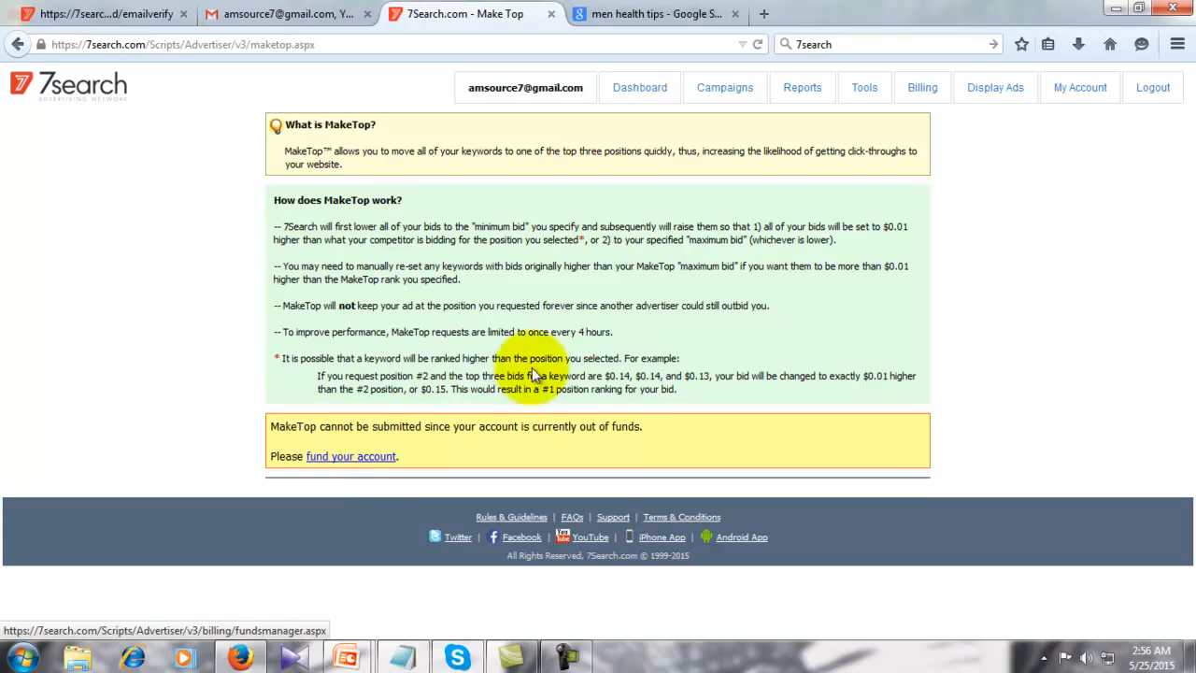
left_click(709, 94)
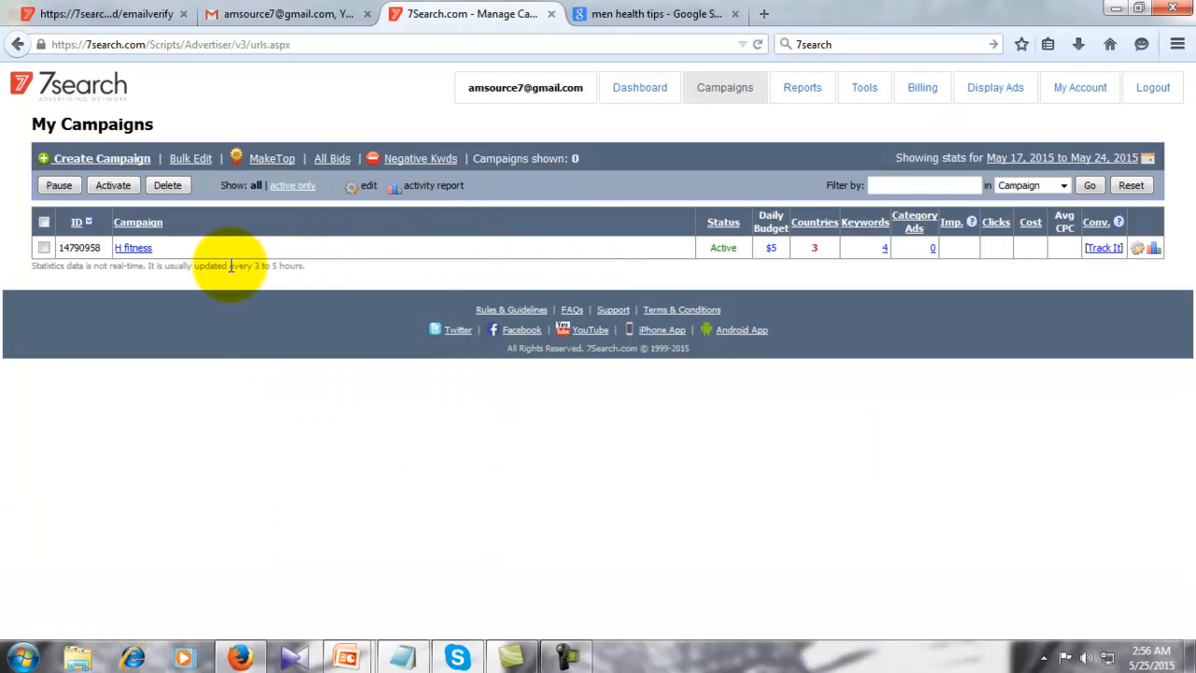
left_click(772, 248)
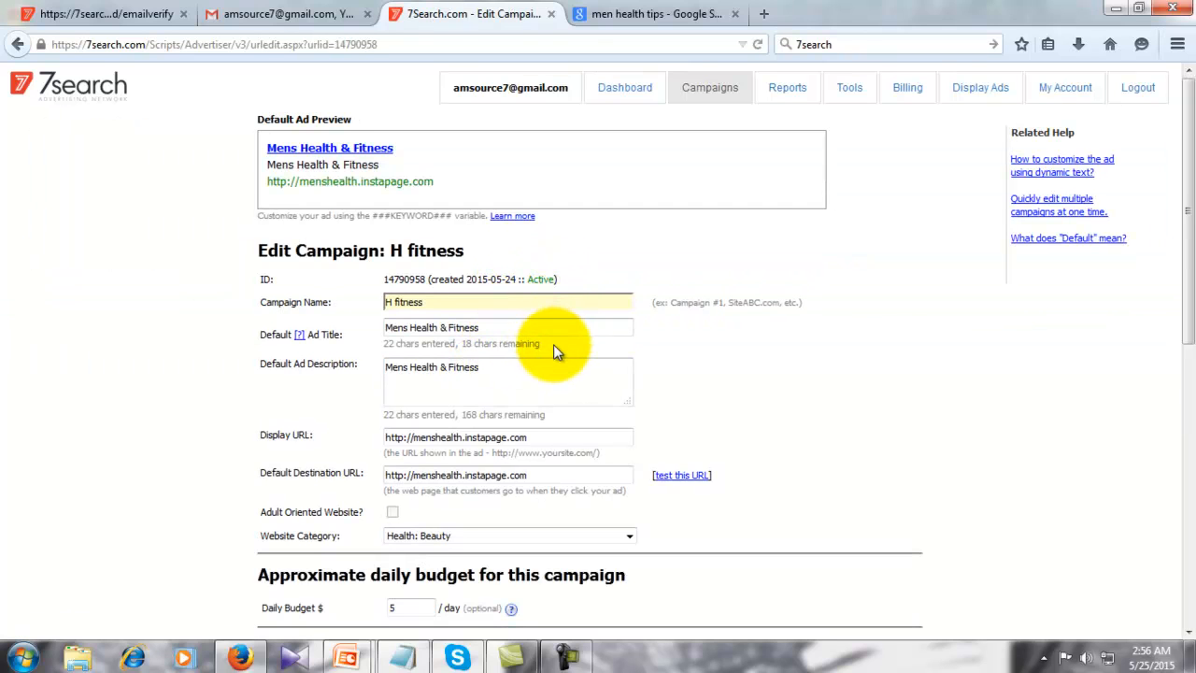
scroll(552, 344, "down", 3)
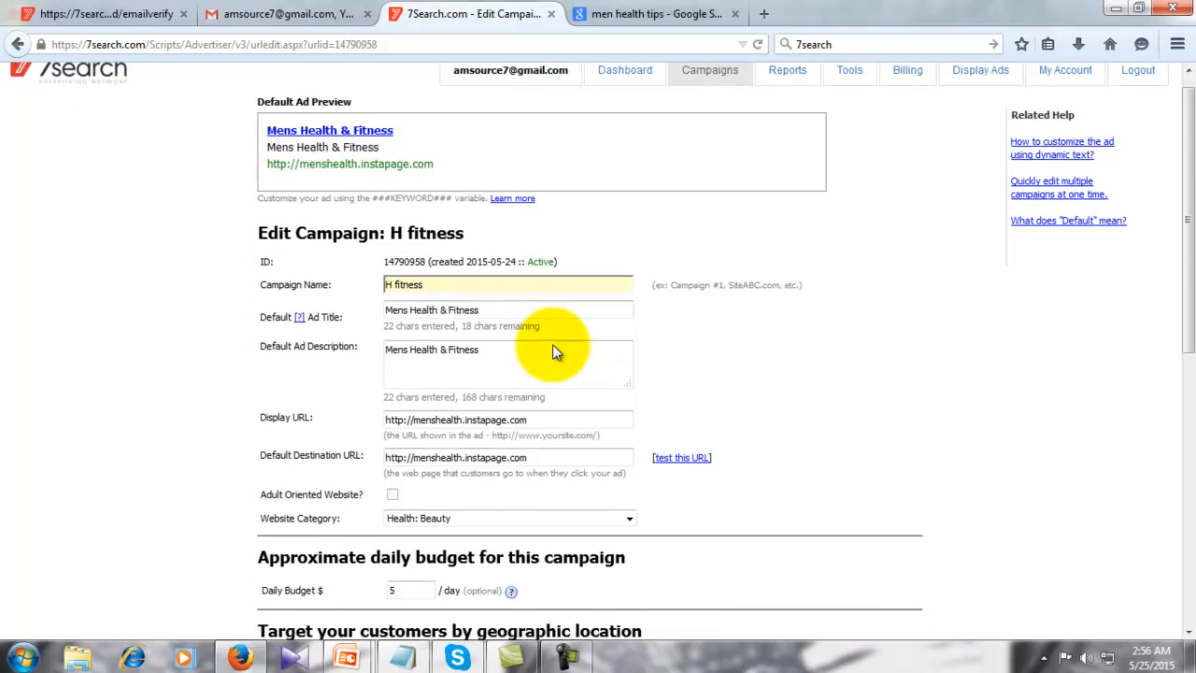
scroll(554, 346, "down", 3)
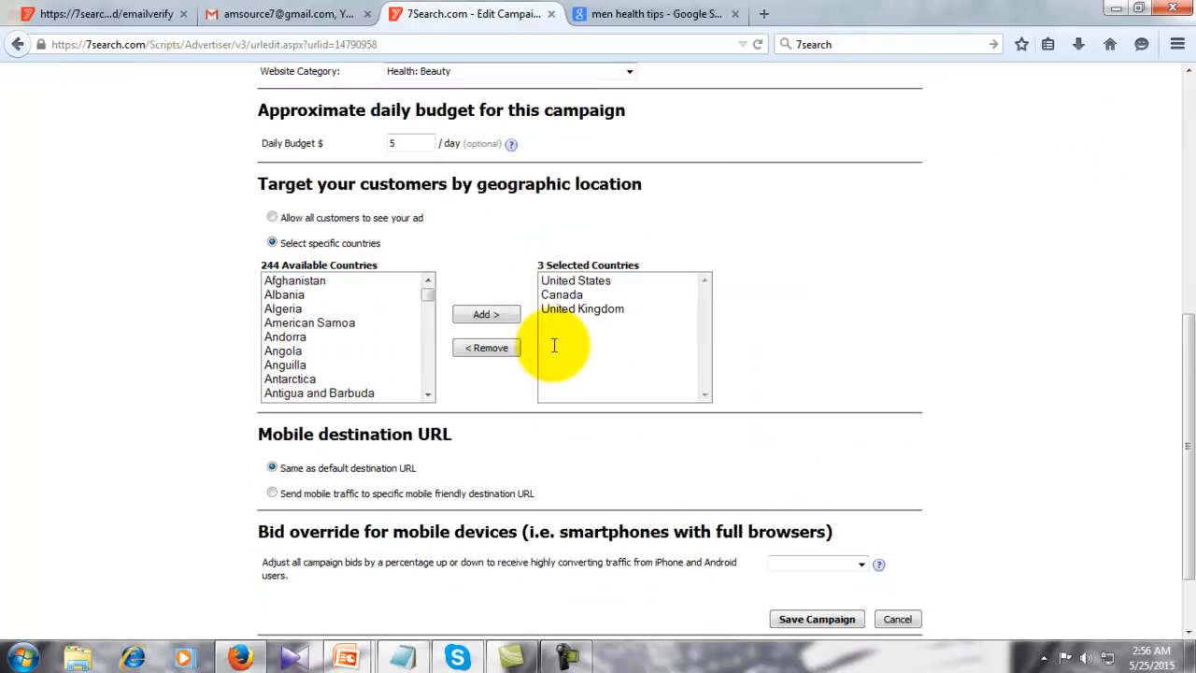
scroll(554, 345, "up", 5)
scroll(554, 345, "up", 2)
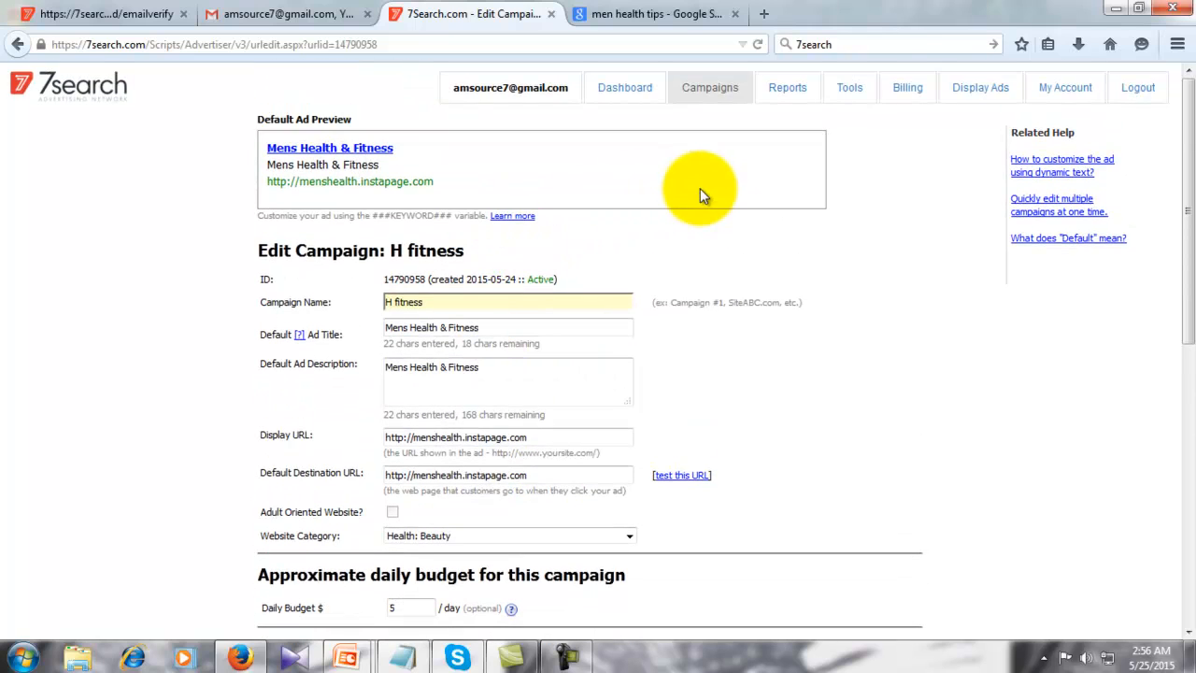
left_click(705, 91)
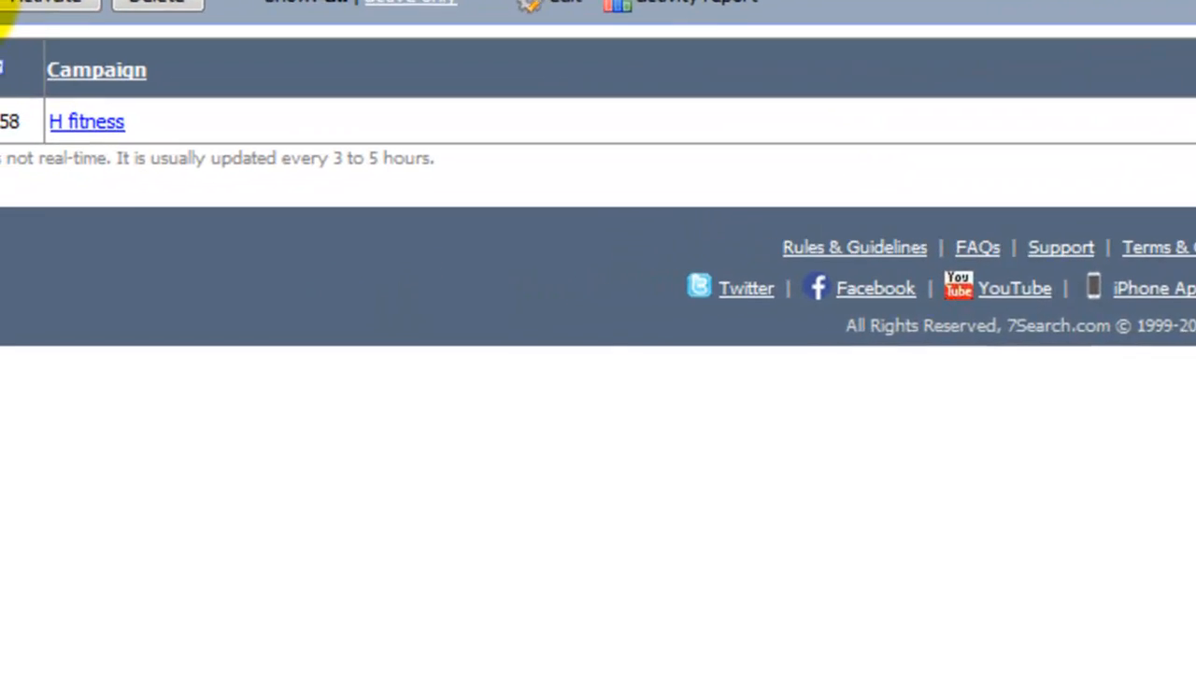
- Dismiss the 'select at least one campaign' alert and open Bulk Edit for all campaigns
left_click(2, 3)
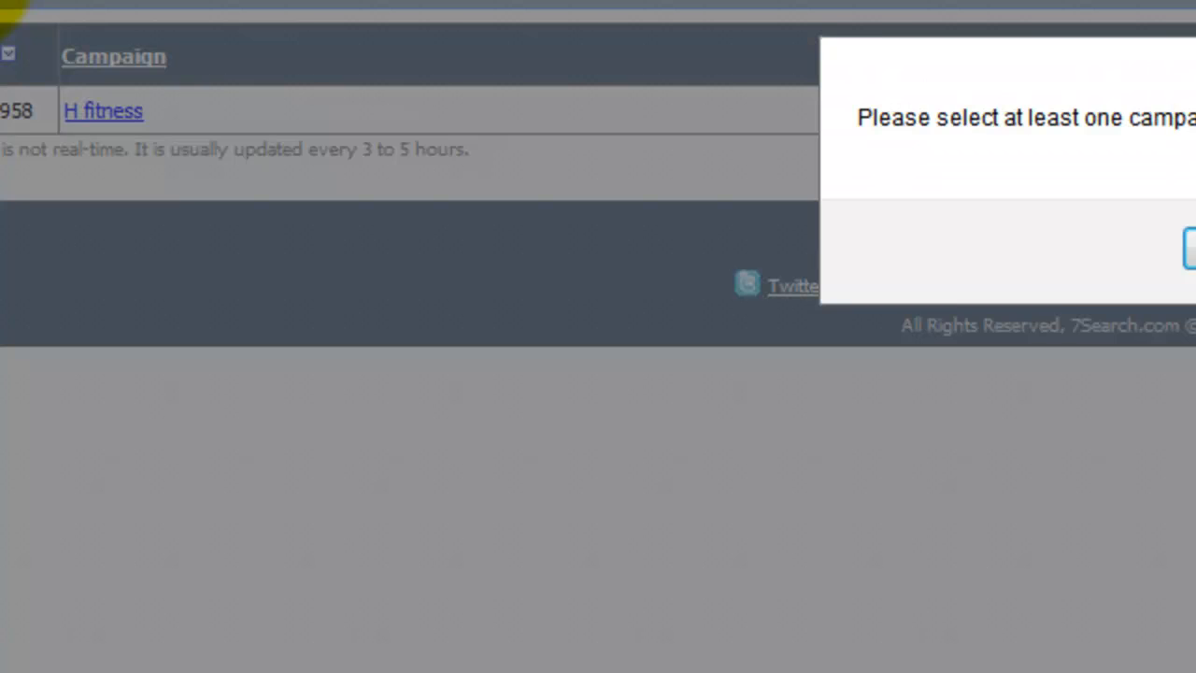
left_click(1189, 247)
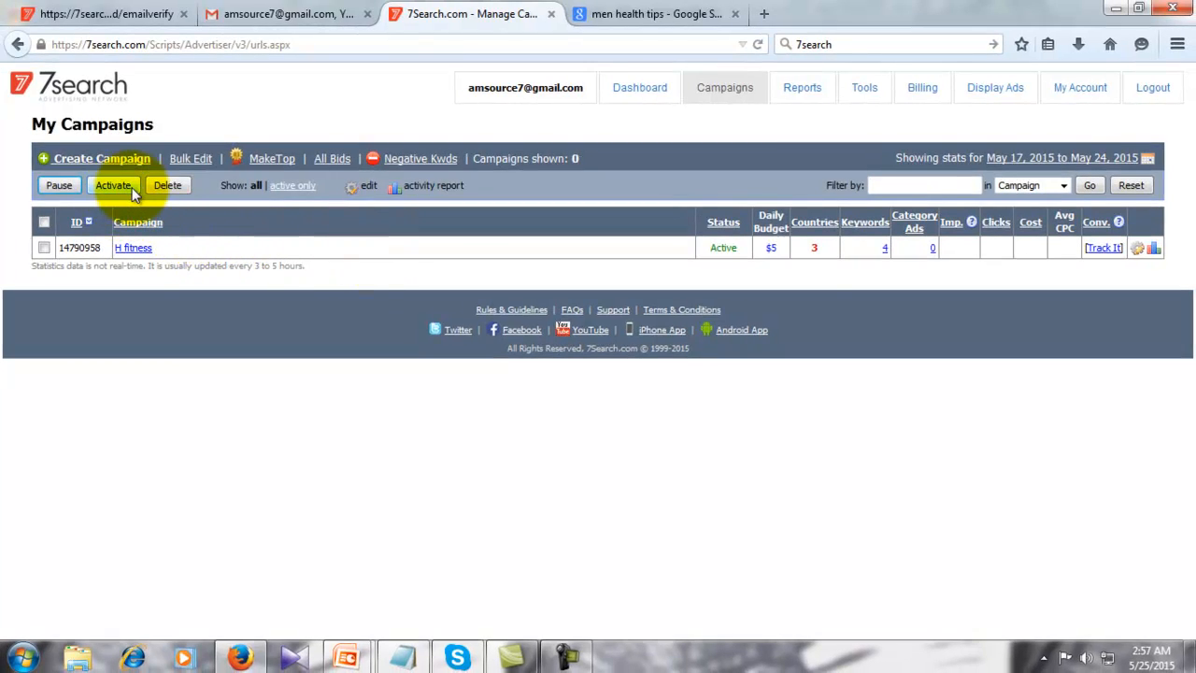
left_click(194, 163)
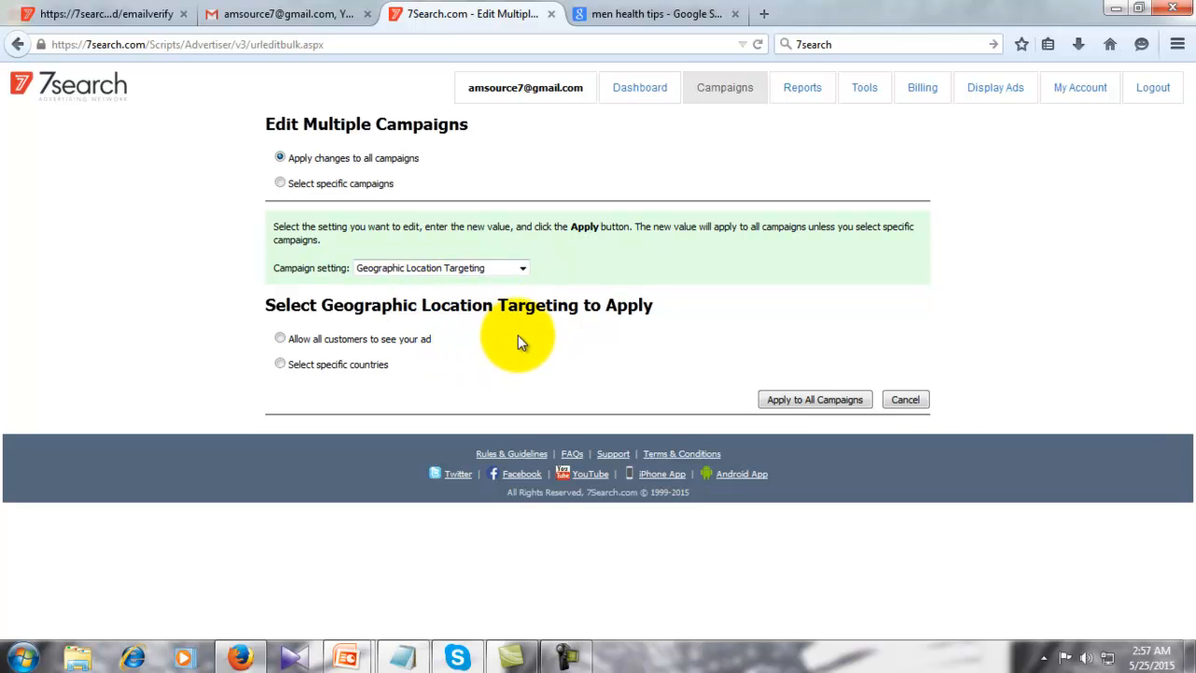
- Try targeting specific countries under Geographic Location Targeting, then cancel the bulk edit
left_click(515, 270)
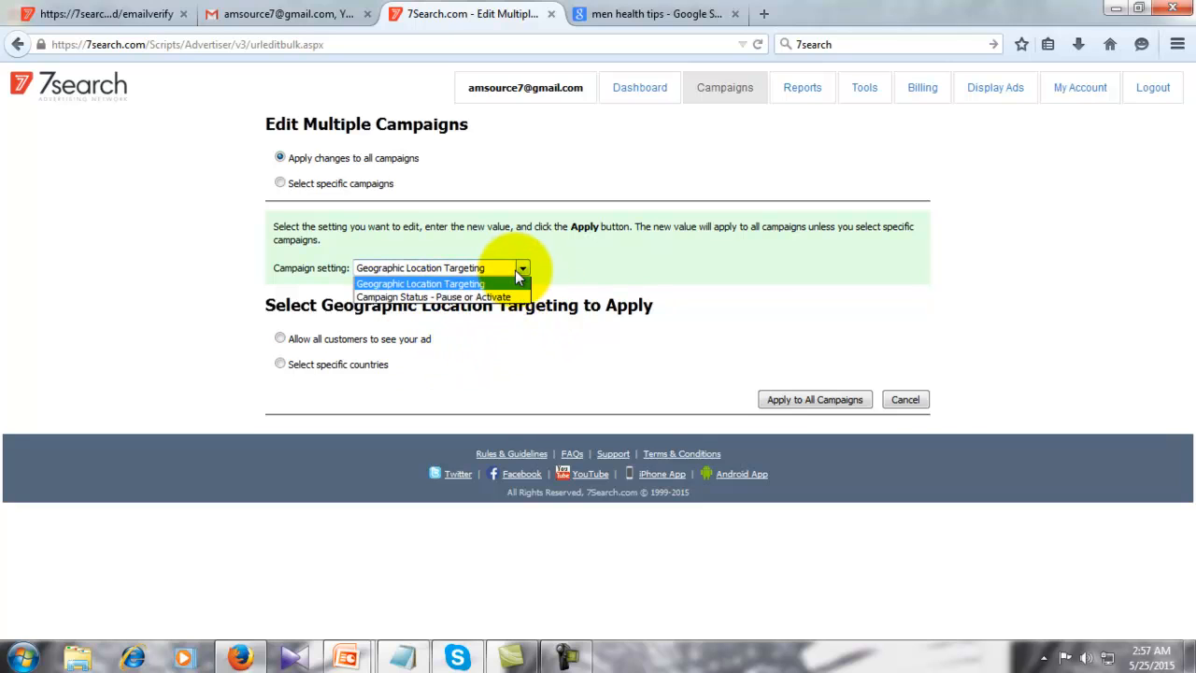
left_click(595, 273)
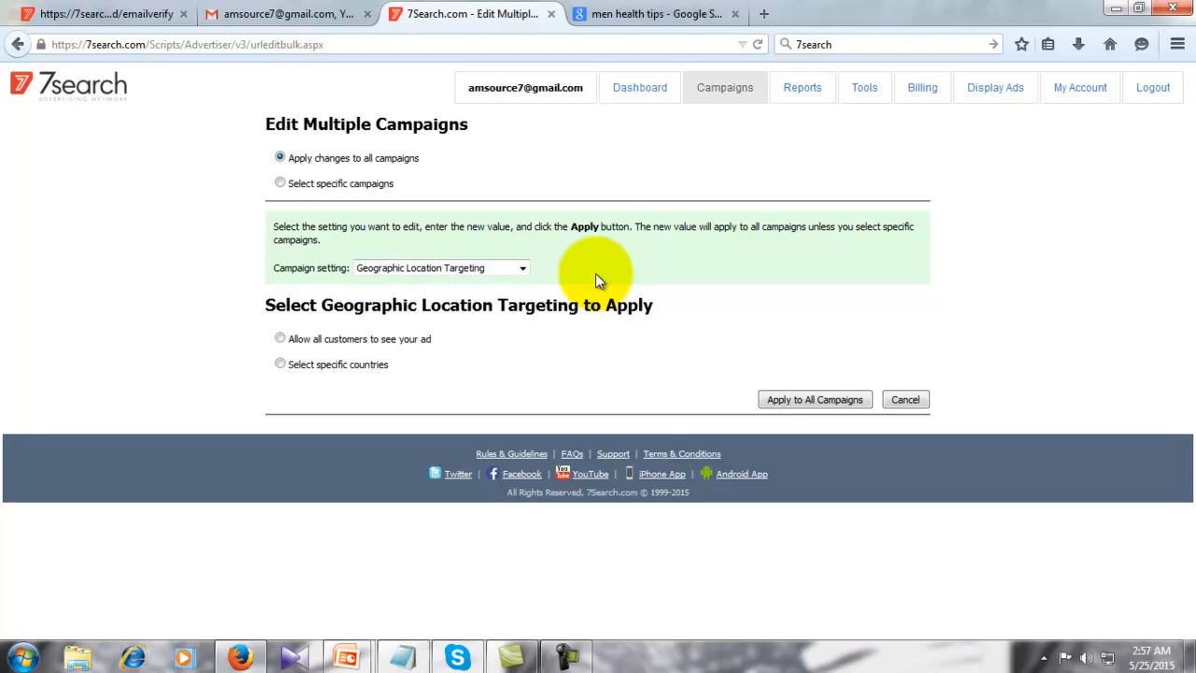
left_click(281, 364)
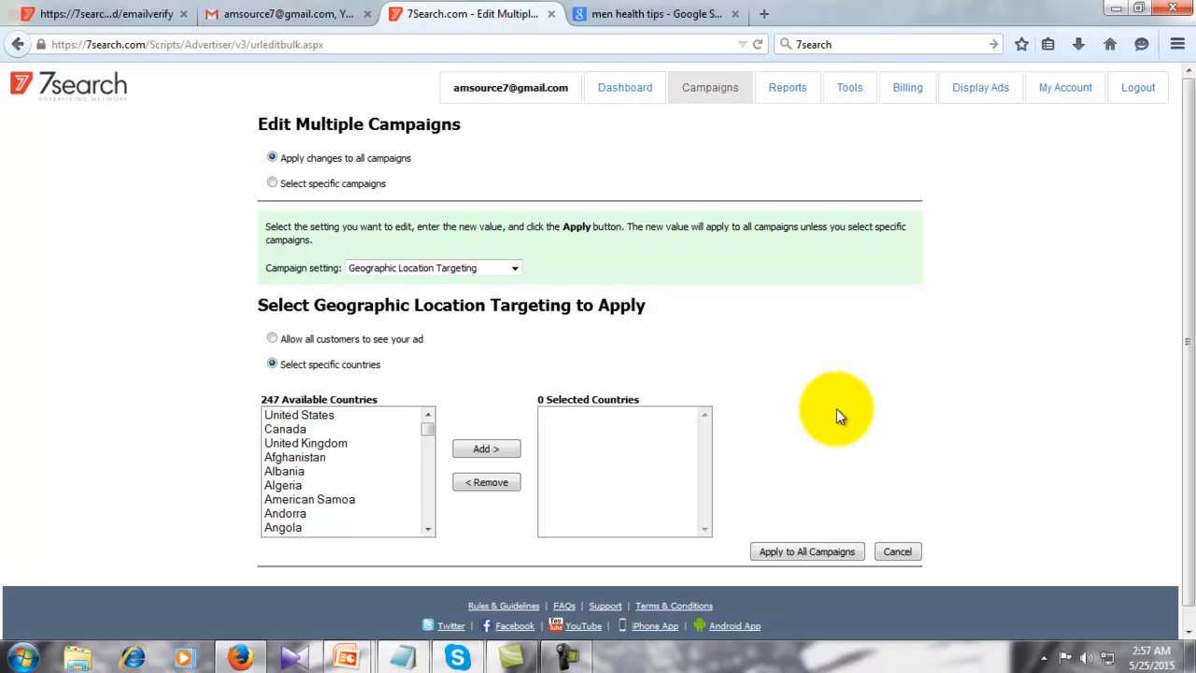
left_click(895, 546)
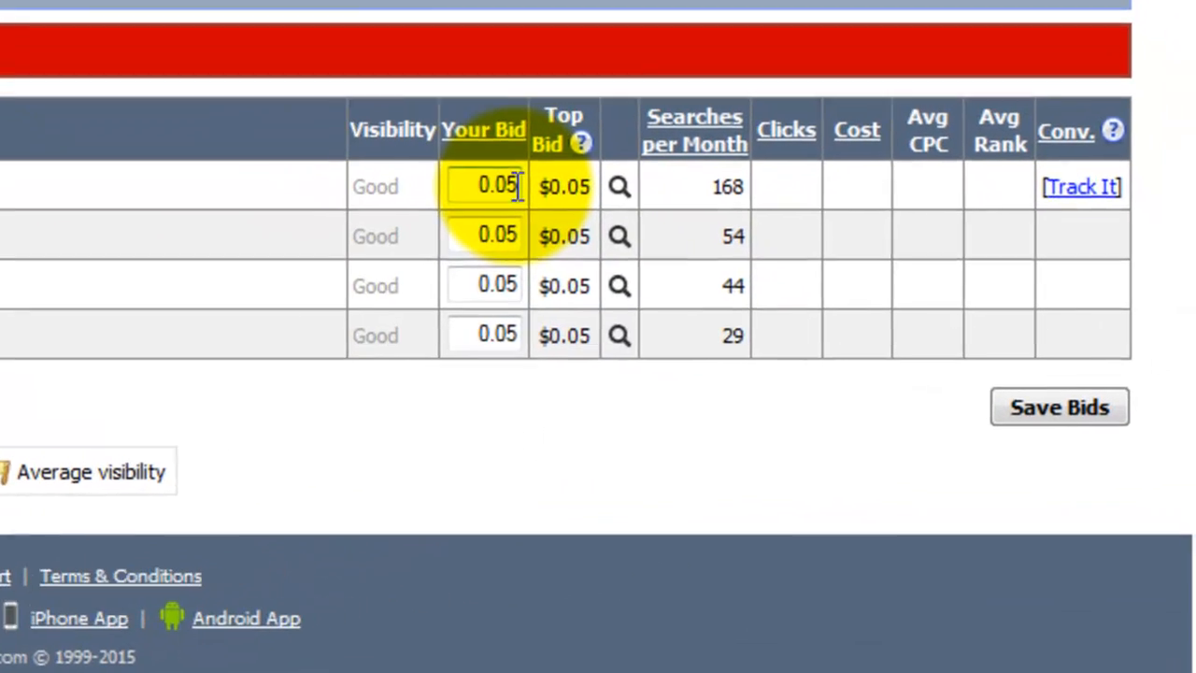
- Show 200 keywords per page in the bids list, leaving the first bid at 0.05
double_click(899, 317)
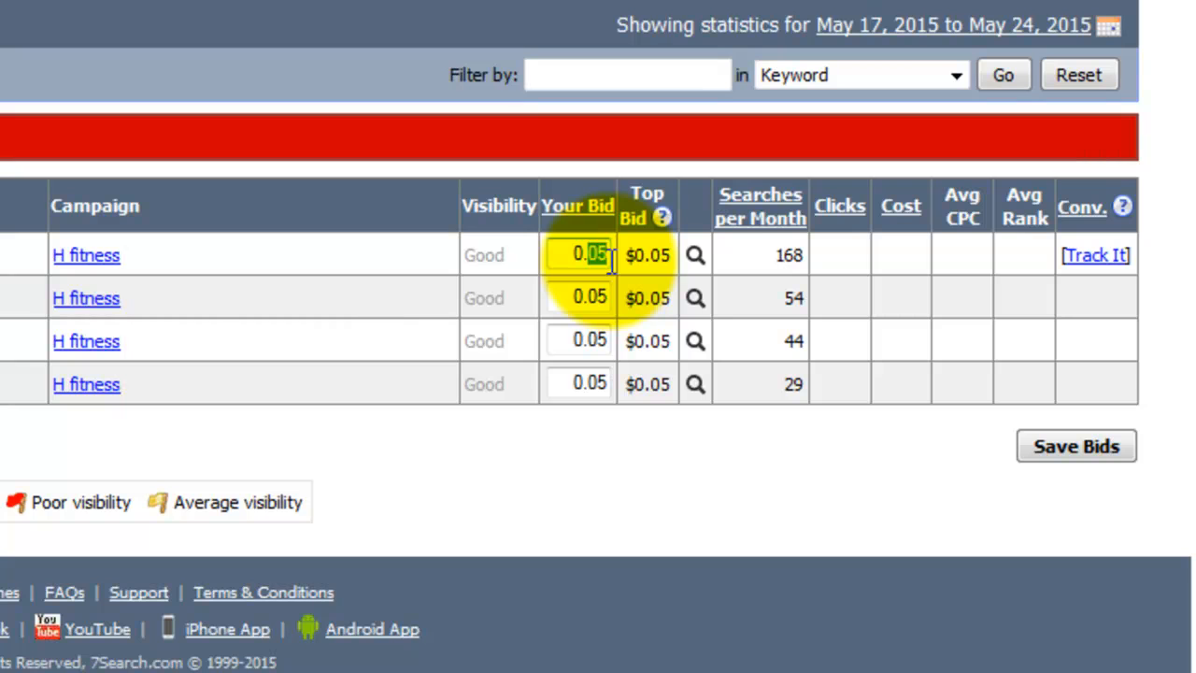
left_click(610, 260)
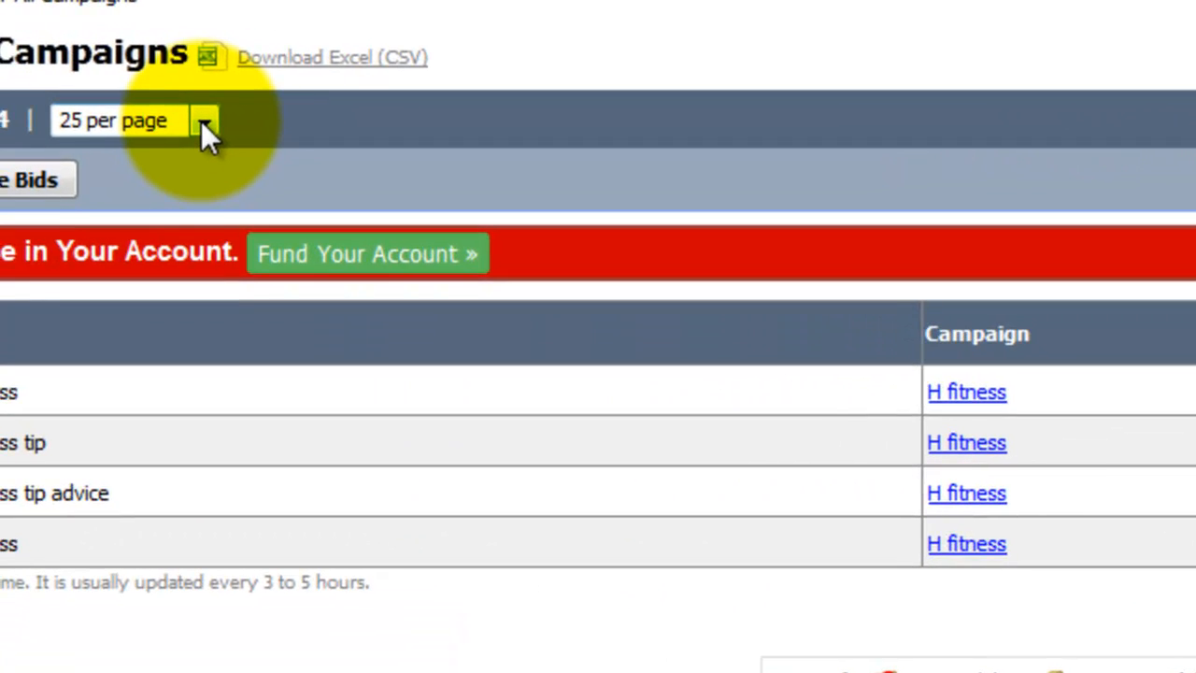
left_click(134, 108)
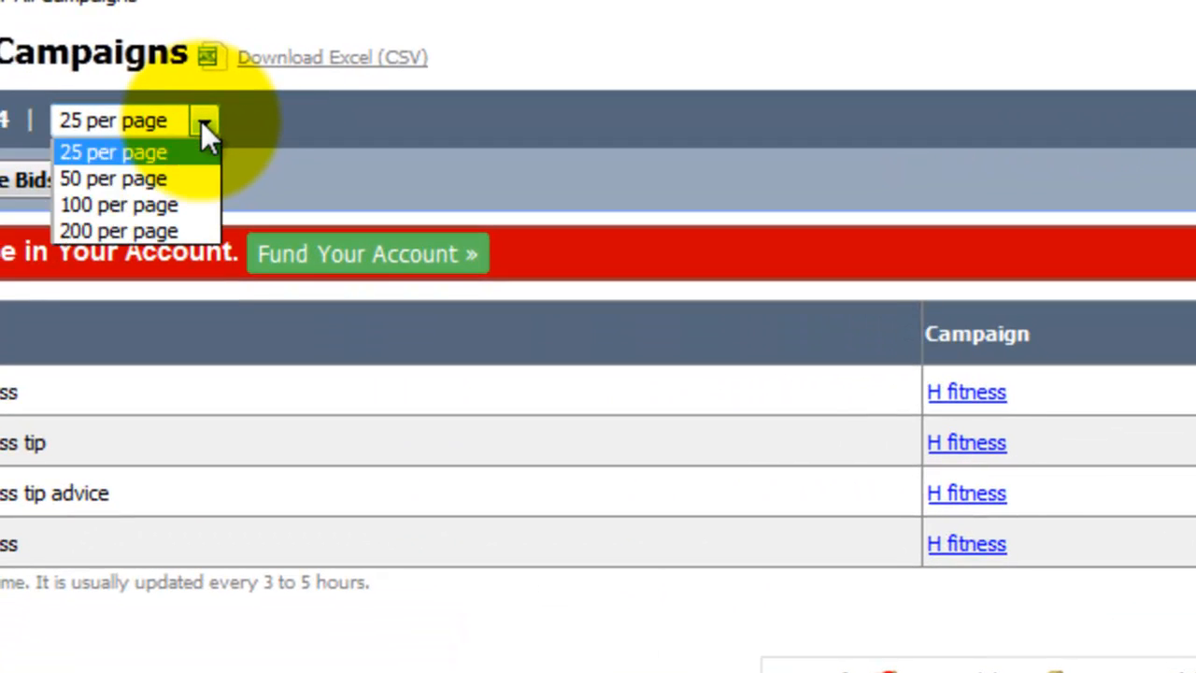
left_click(120, 231)
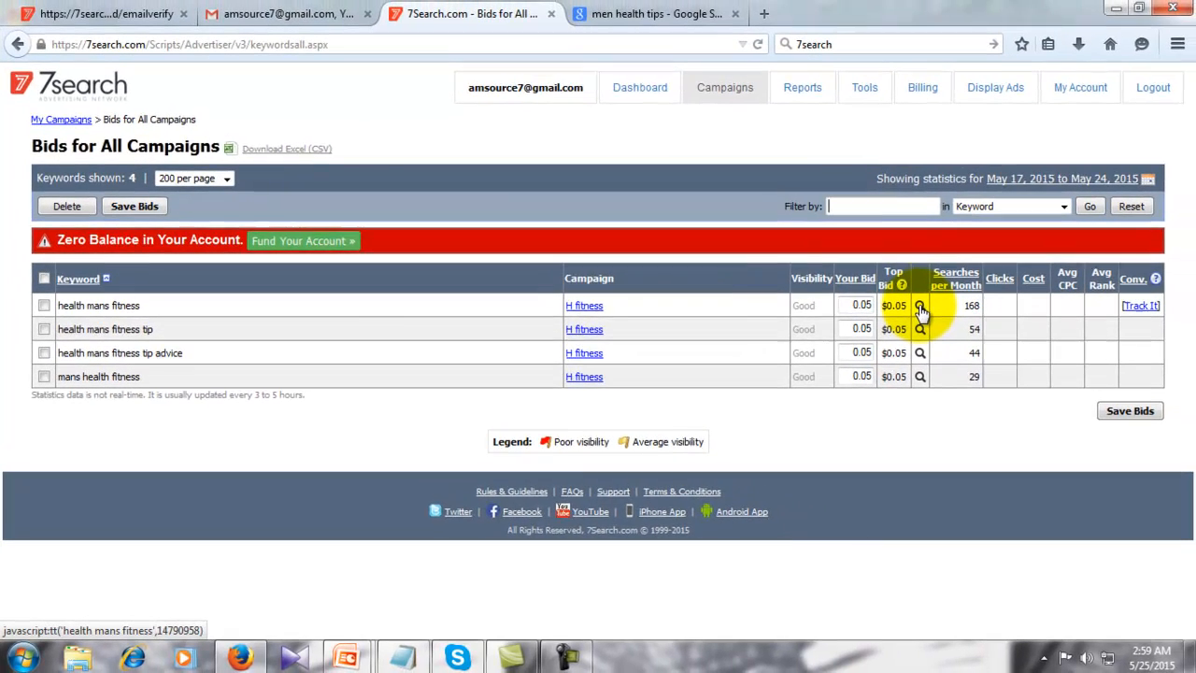
- Open competitor results for 'health mans fitness' and estimate the rank for its current bid
left_click(963, 293)
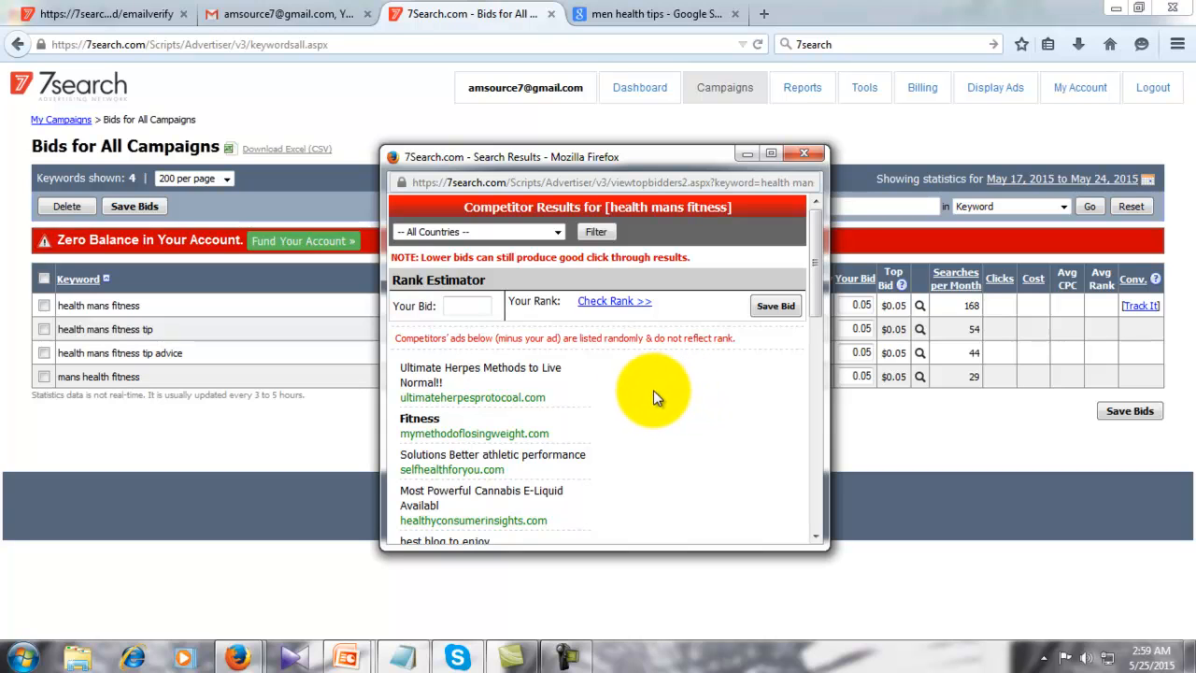
scroll(628, 388, "down", 7)
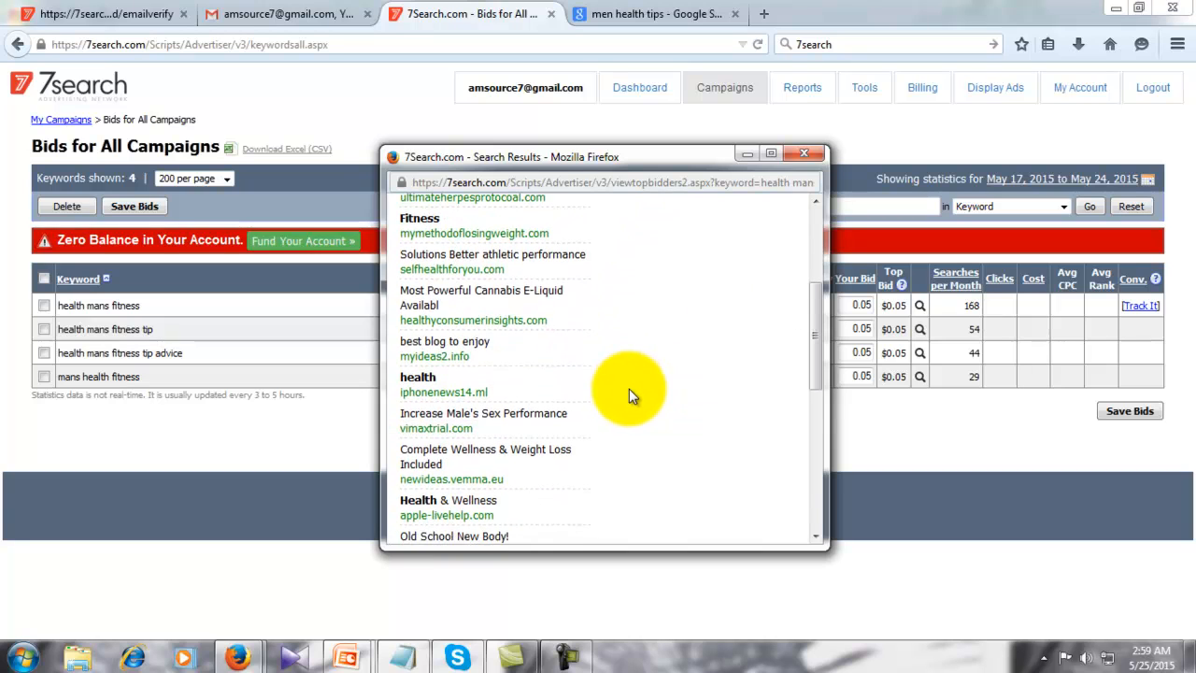
scroll(629, 388, "up", 8)
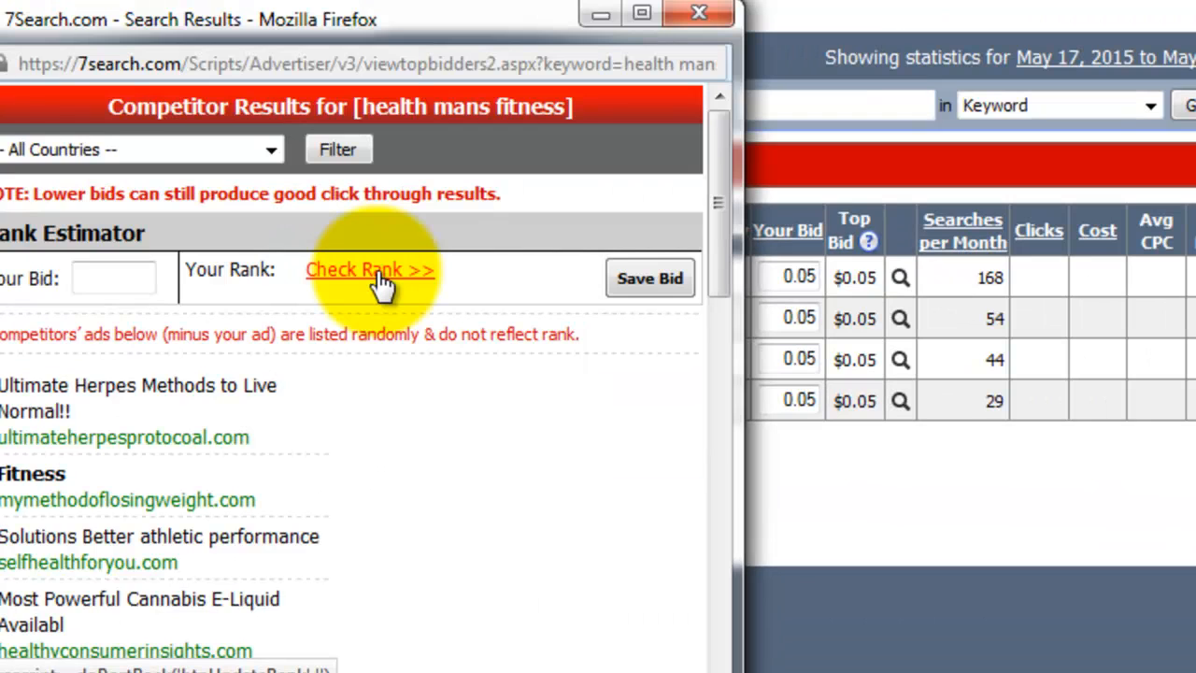
left_click(383, 278)
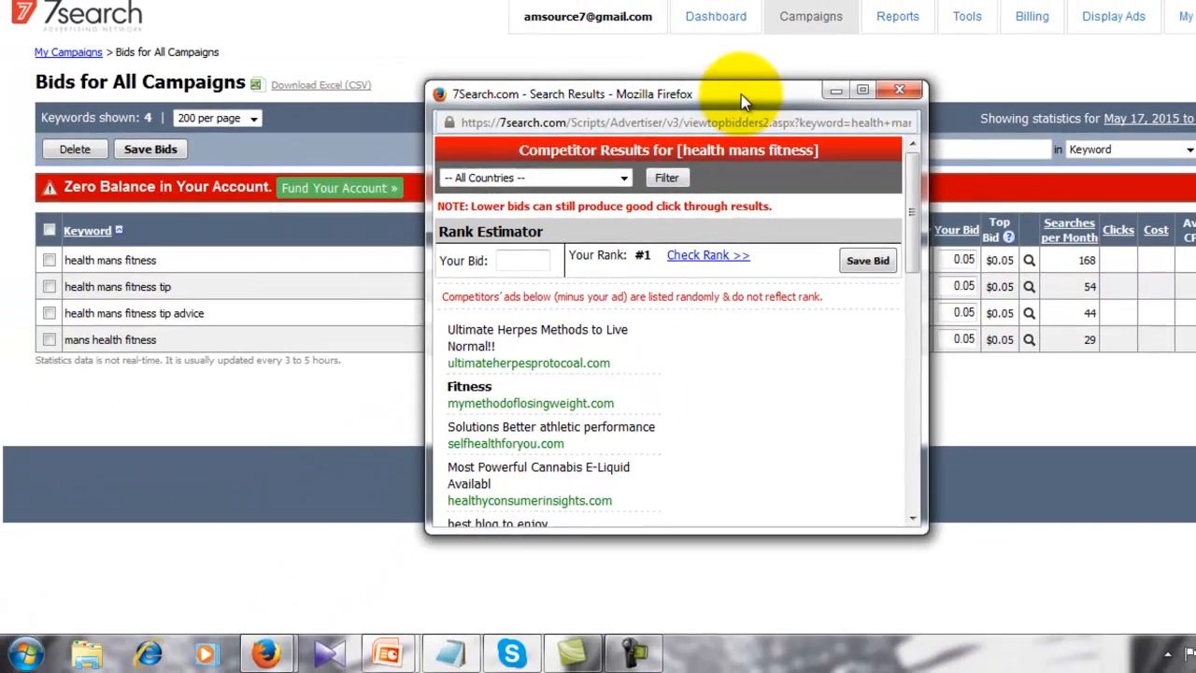
left_click_drag(741, 94, 523, 116)
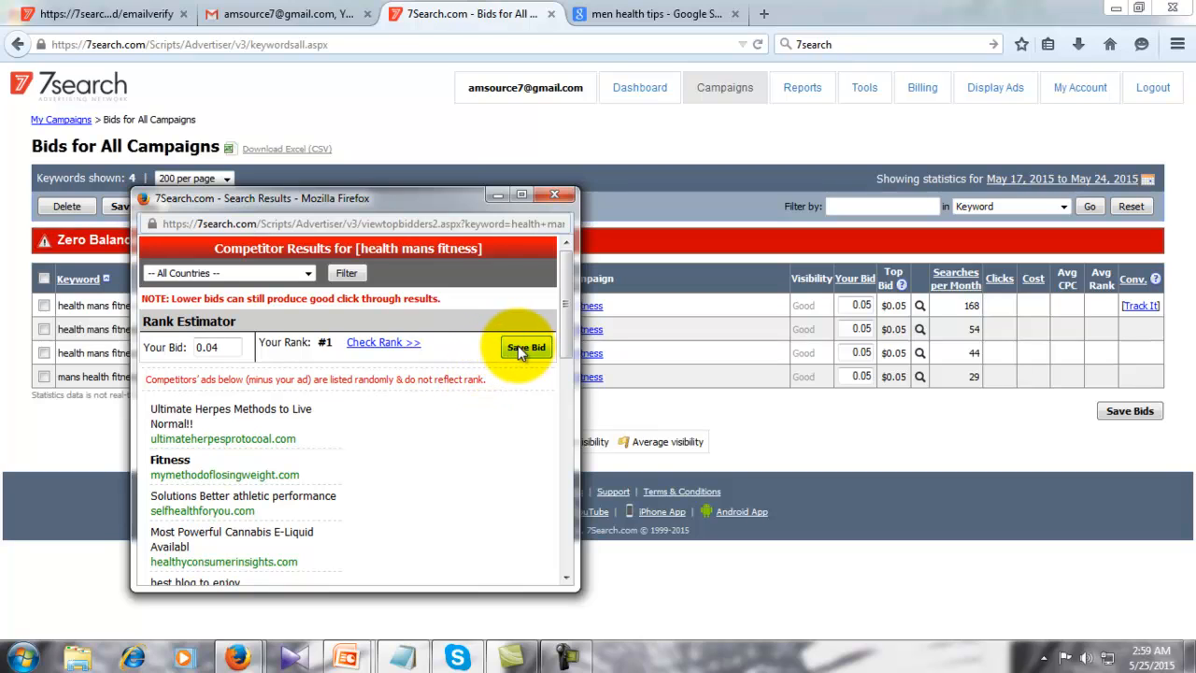
- Check rank for a 0.04 bid filtered to United States, save the bid, and close the results
left_click(388, 344)
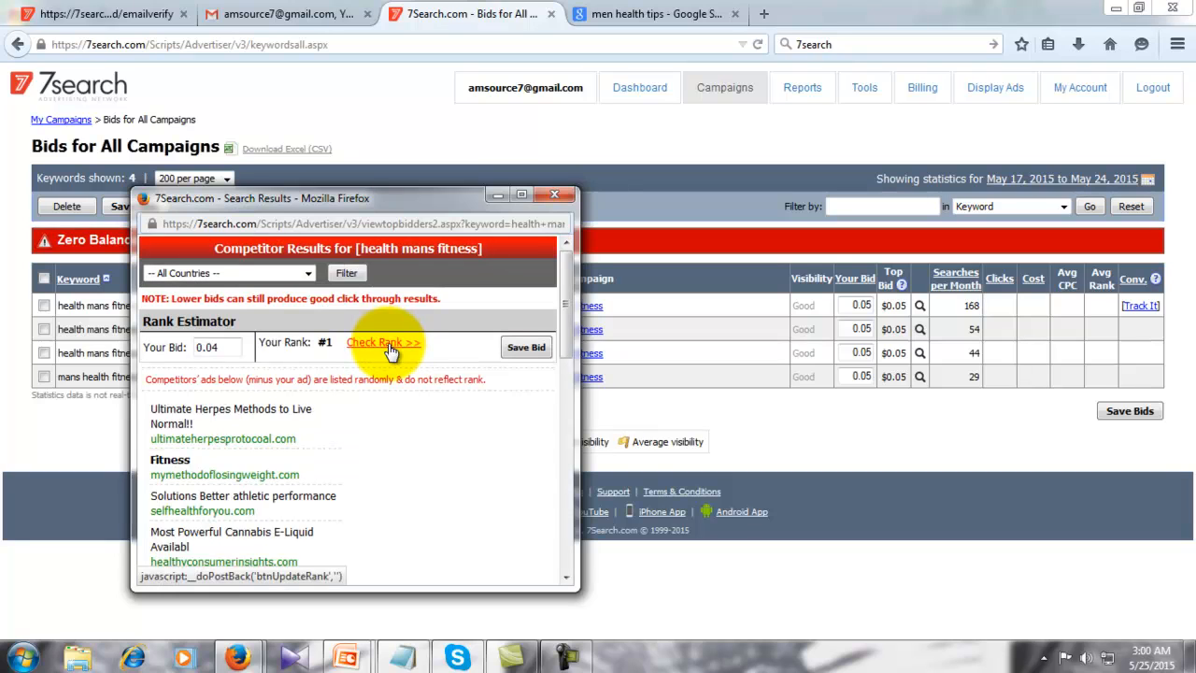
left_click(307, 274)
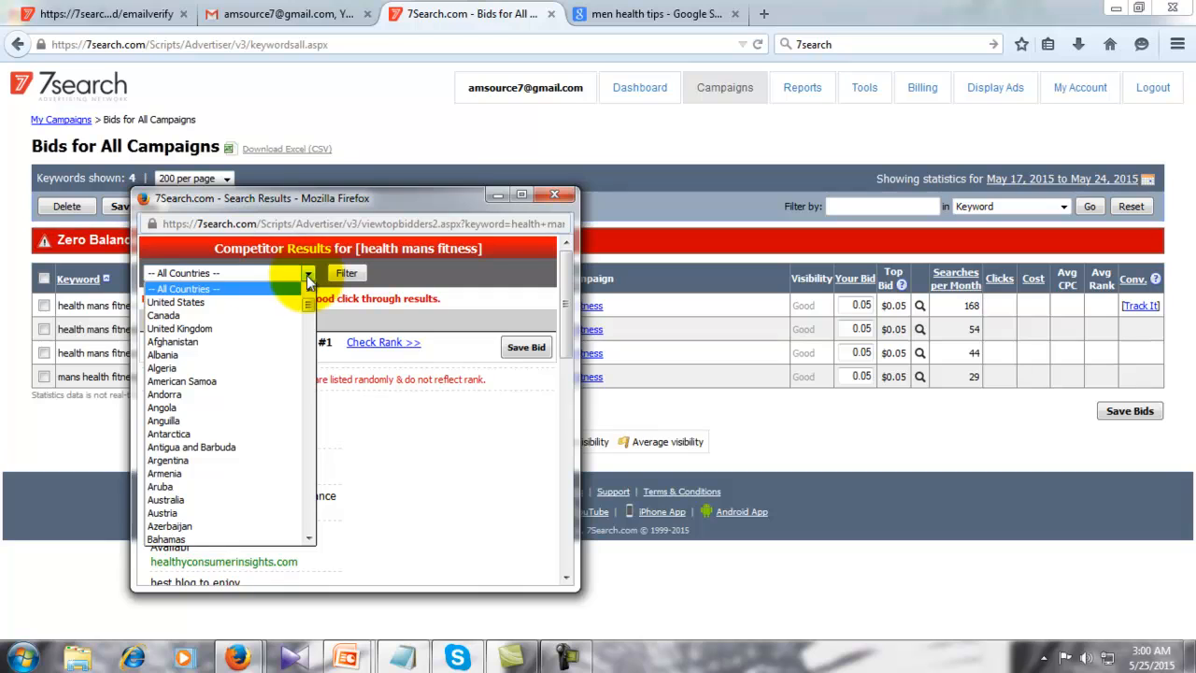
left_click(221, 302)
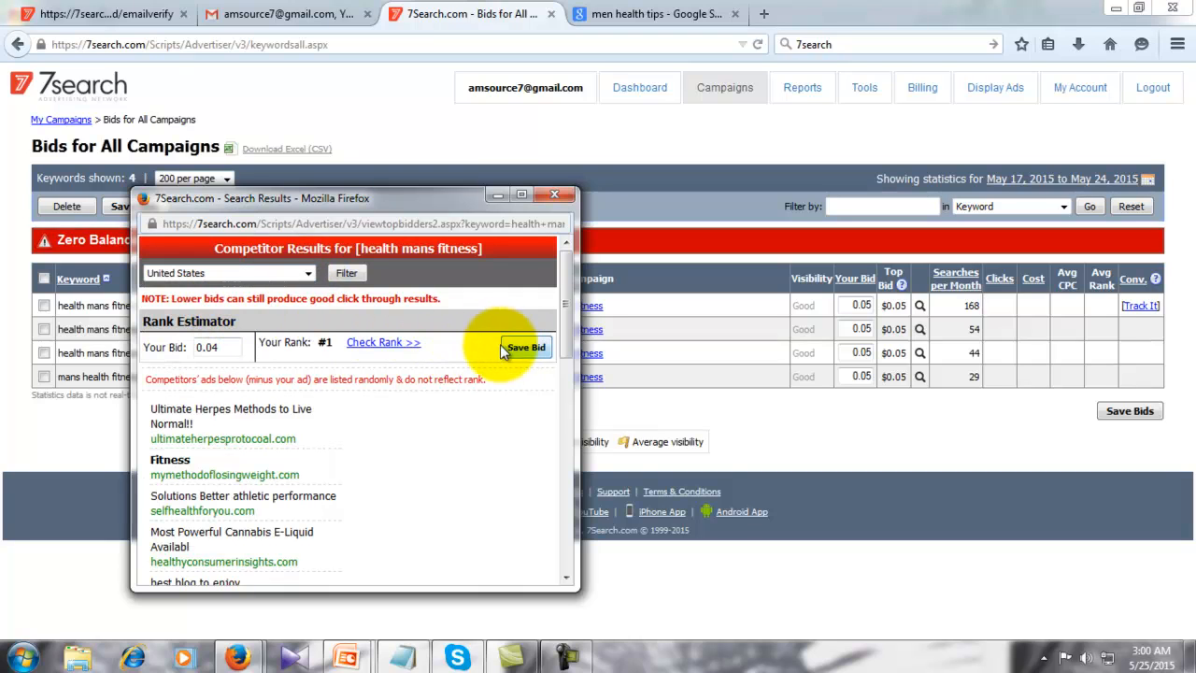
left_click(352, 274)
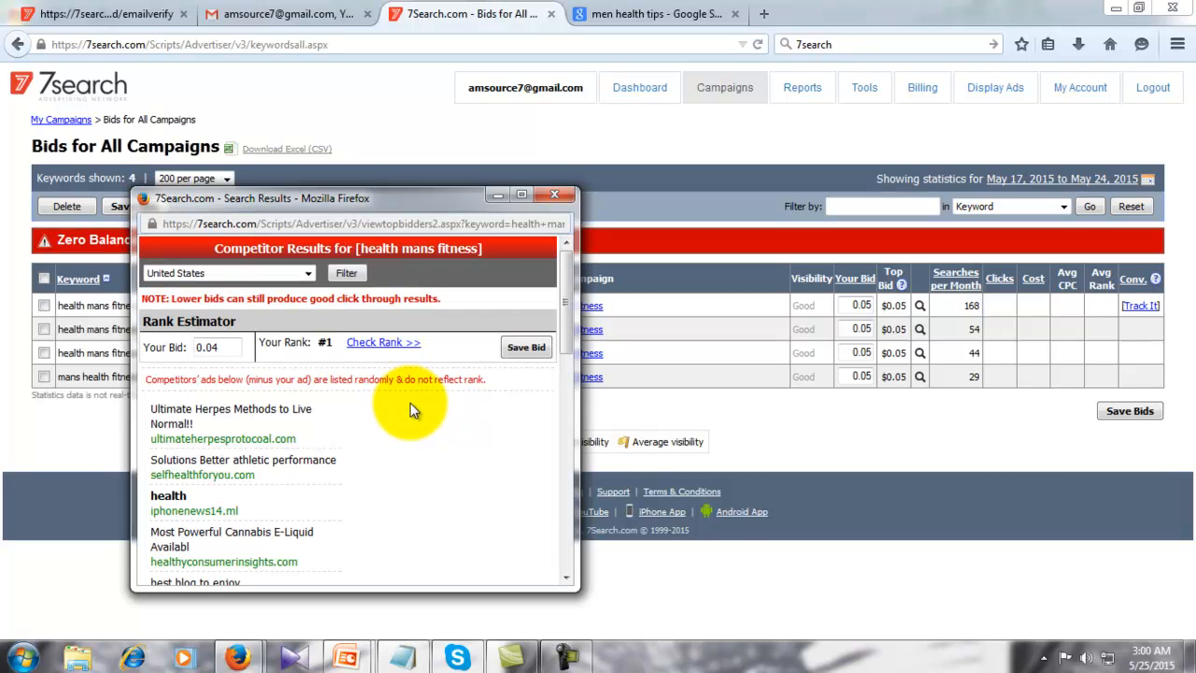
left_click(524, 349)
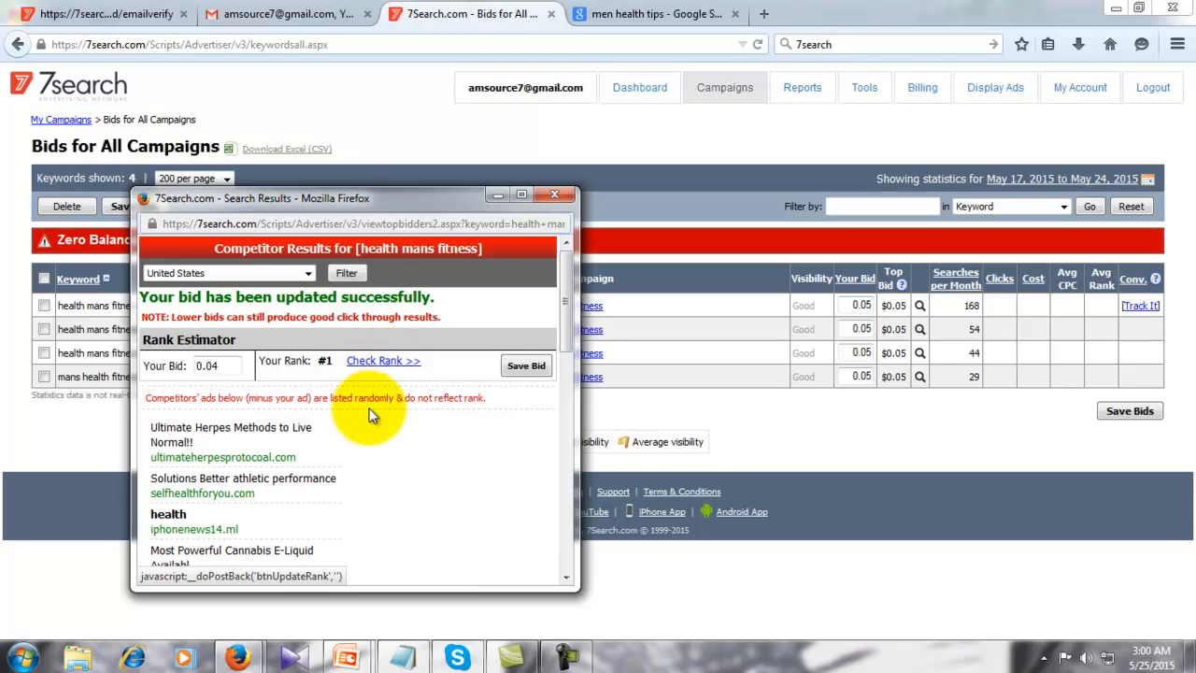
scroll(388, 489, "down", 15)
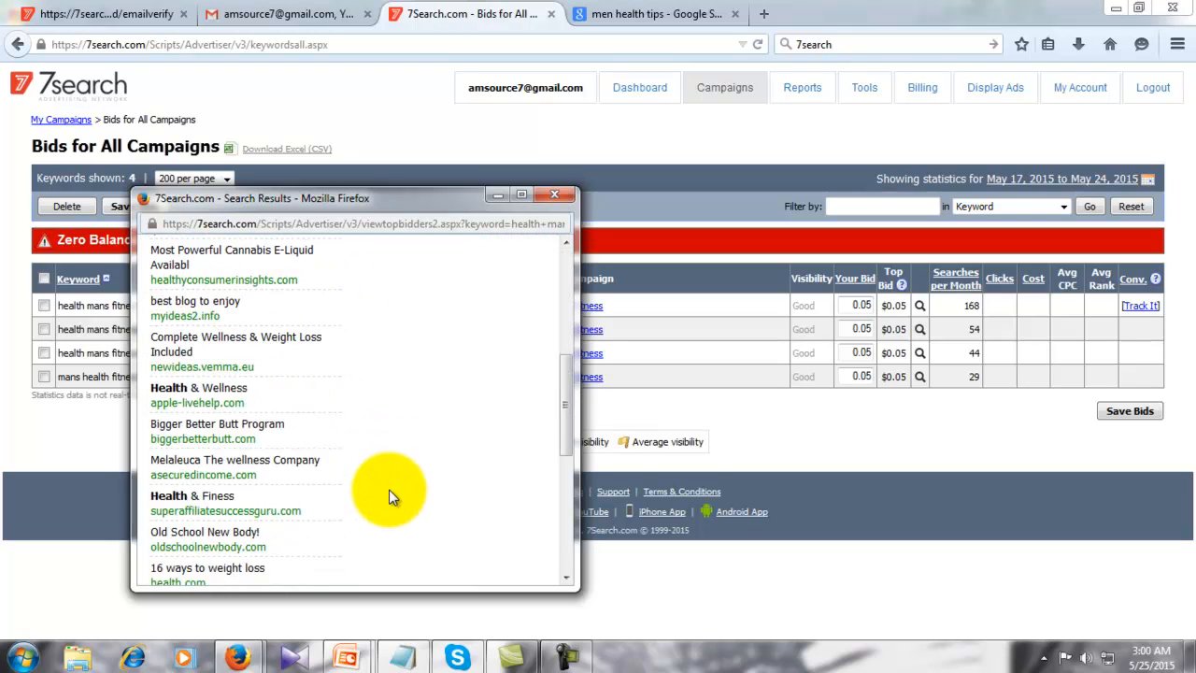
scroll(388, 490, "up", 15)
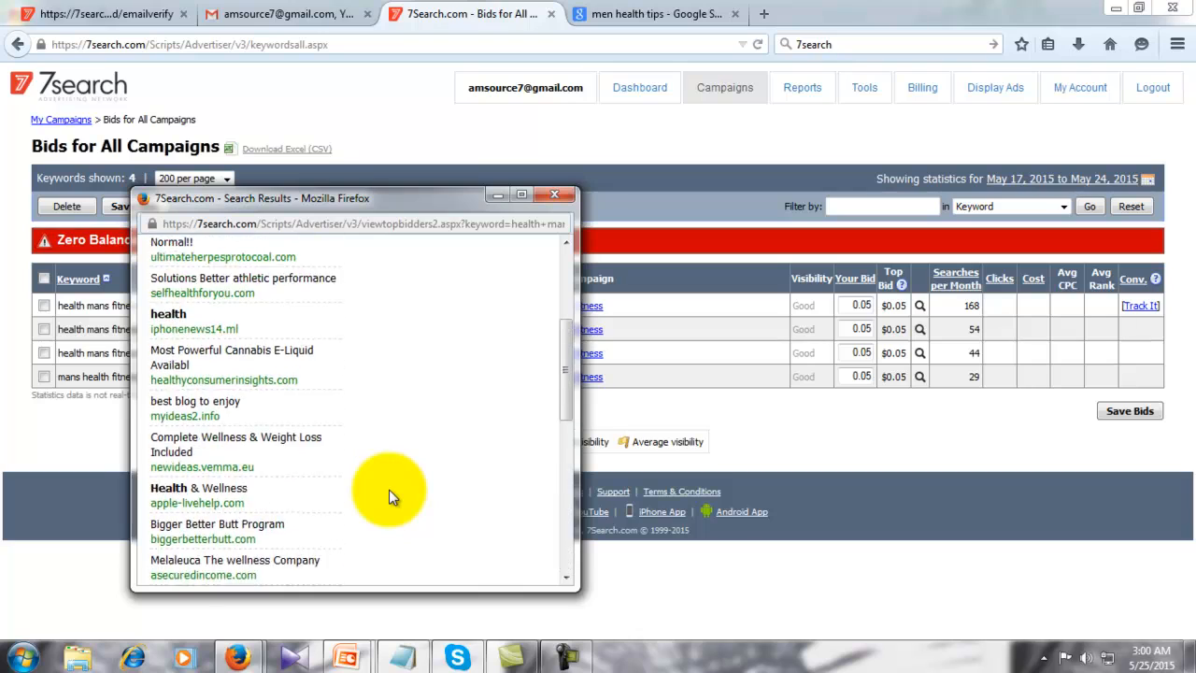
left_click(554, 194)
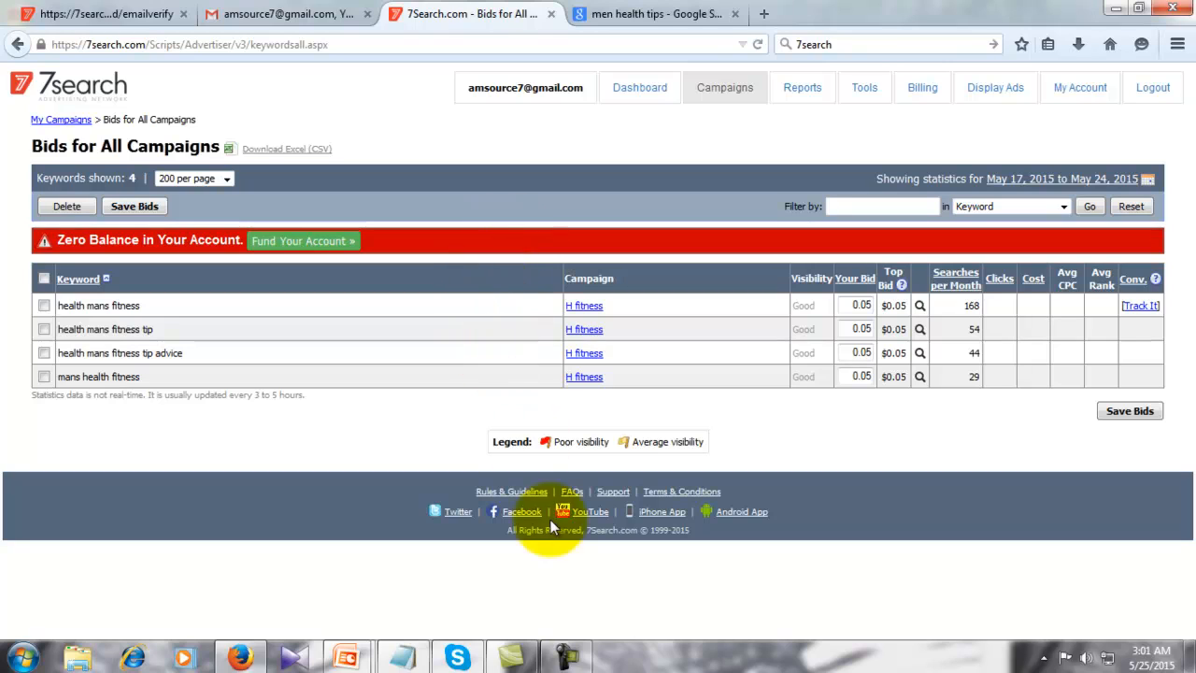
- Close the stray ad tab so the Bids for All Campaigns page shows again
mouse_move(576, 667)
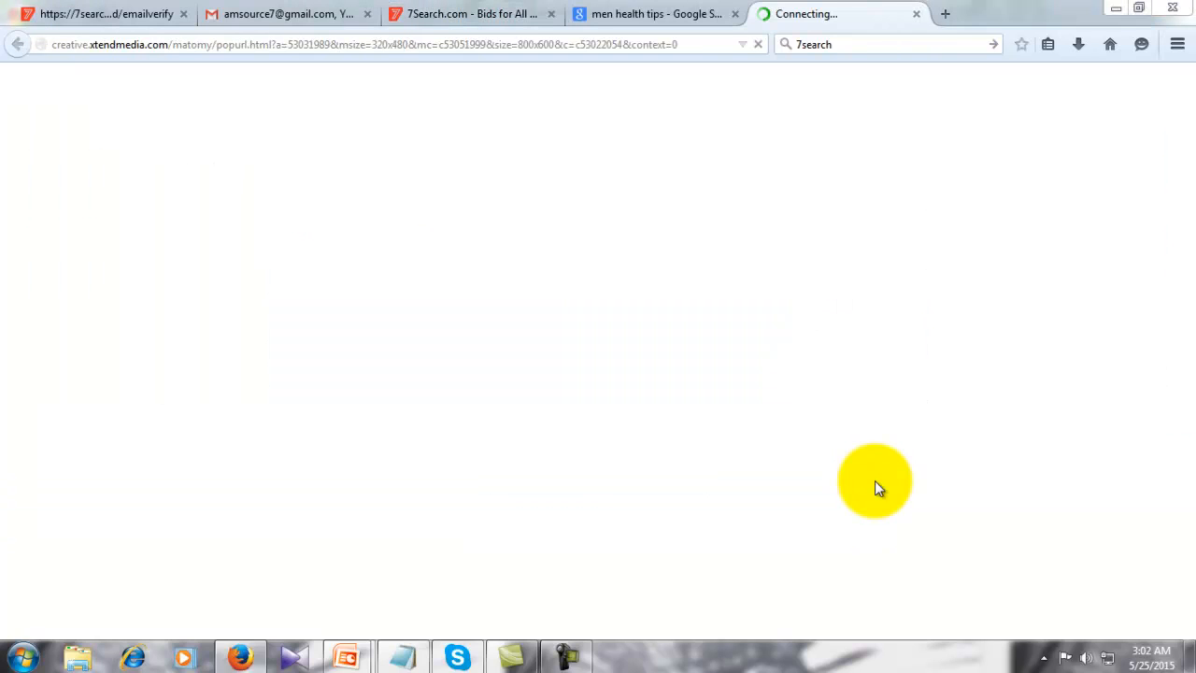
left_click(919, 14)
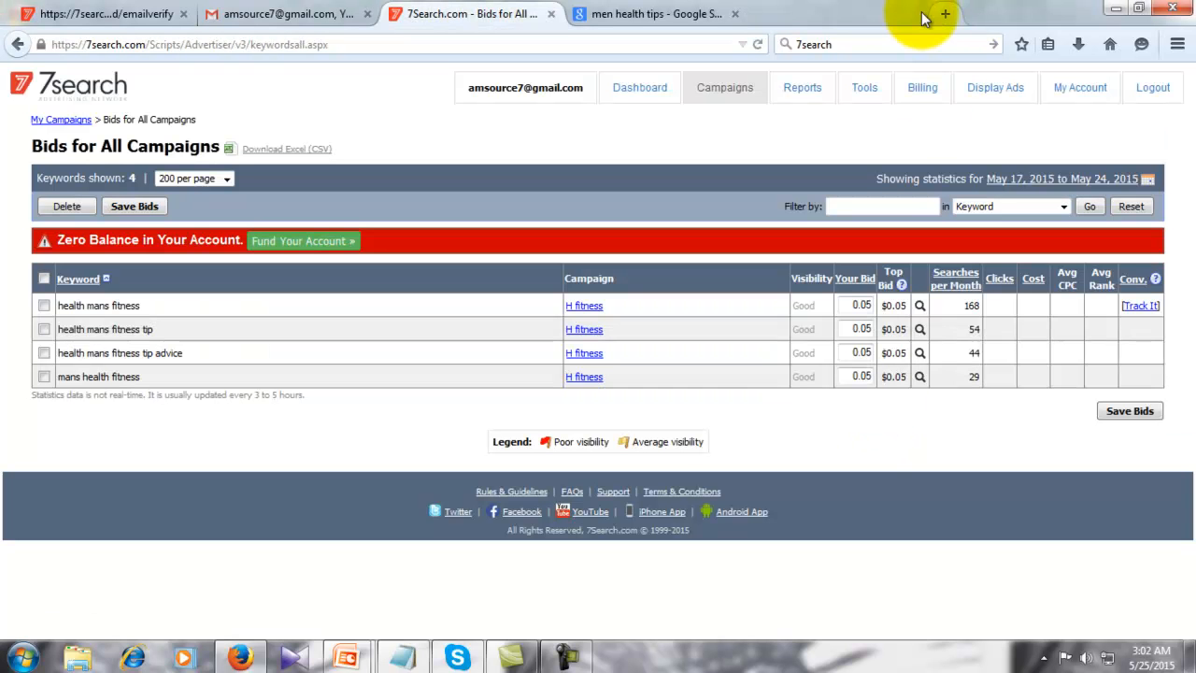